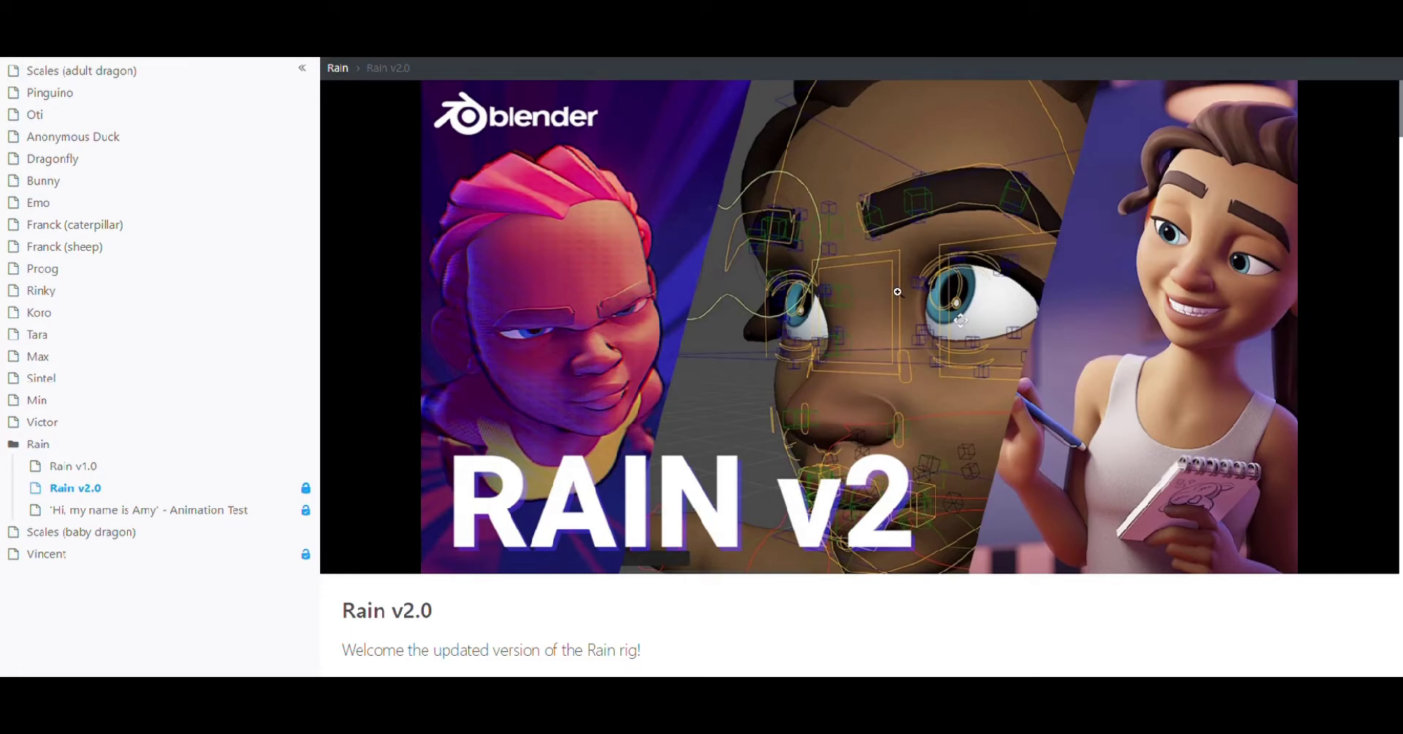
Open the Vincent character page and look through its usage notes, rigging notes and reference images.
{"action": "left_click", "coordinate": [71, 556]}
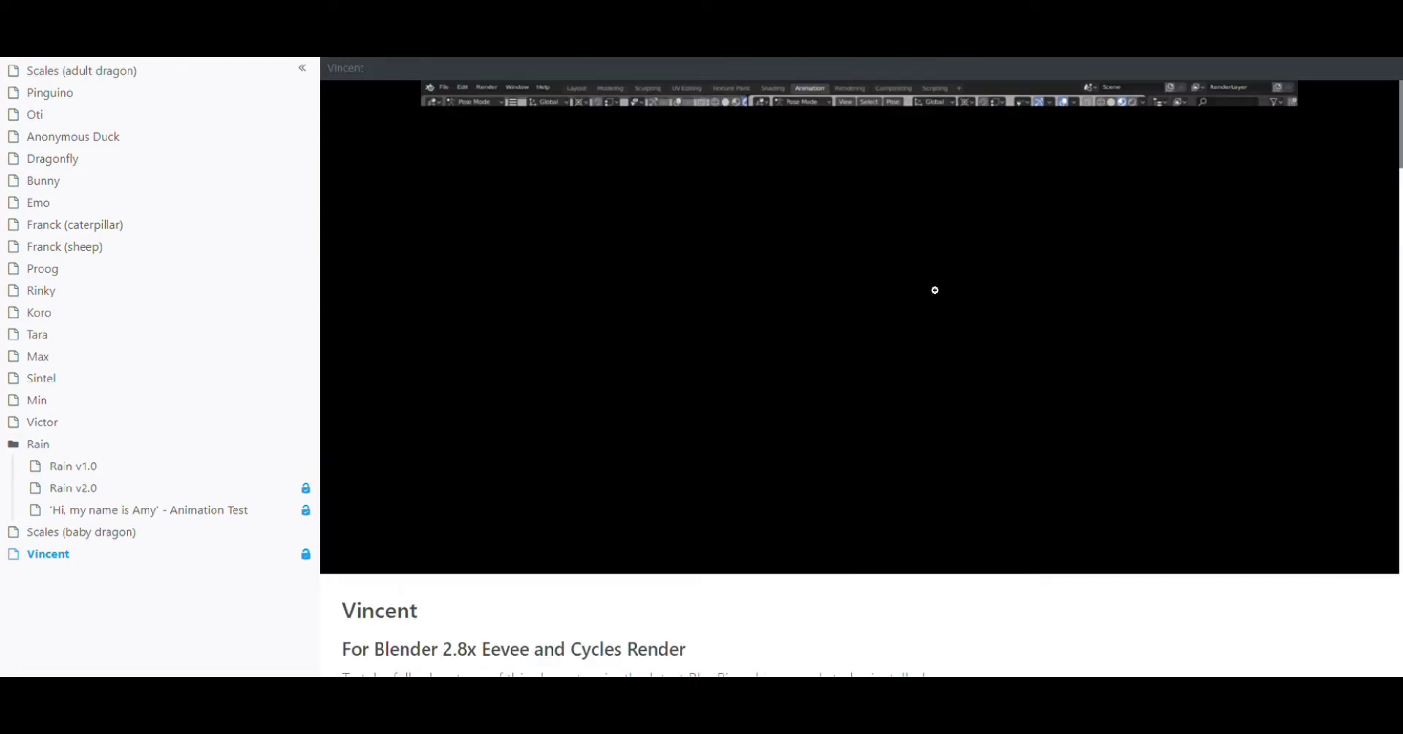
{"action": "scroll", "coordinate": [937, 358], "scroll_direction": "down", "scroll_amount": 13}
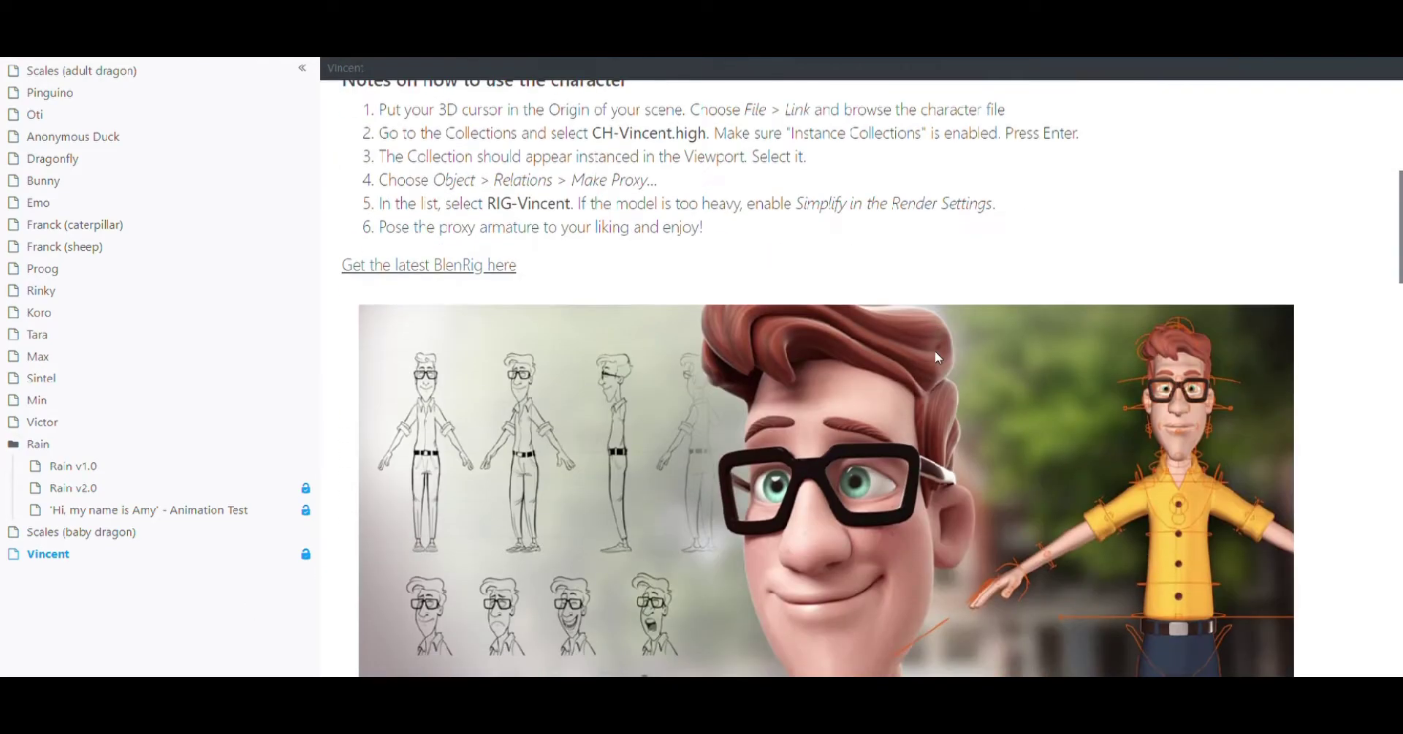
{"action": "scroll", "coordinate": [937, 358], "scroll_direction": "down", "scroll_amount": 1}
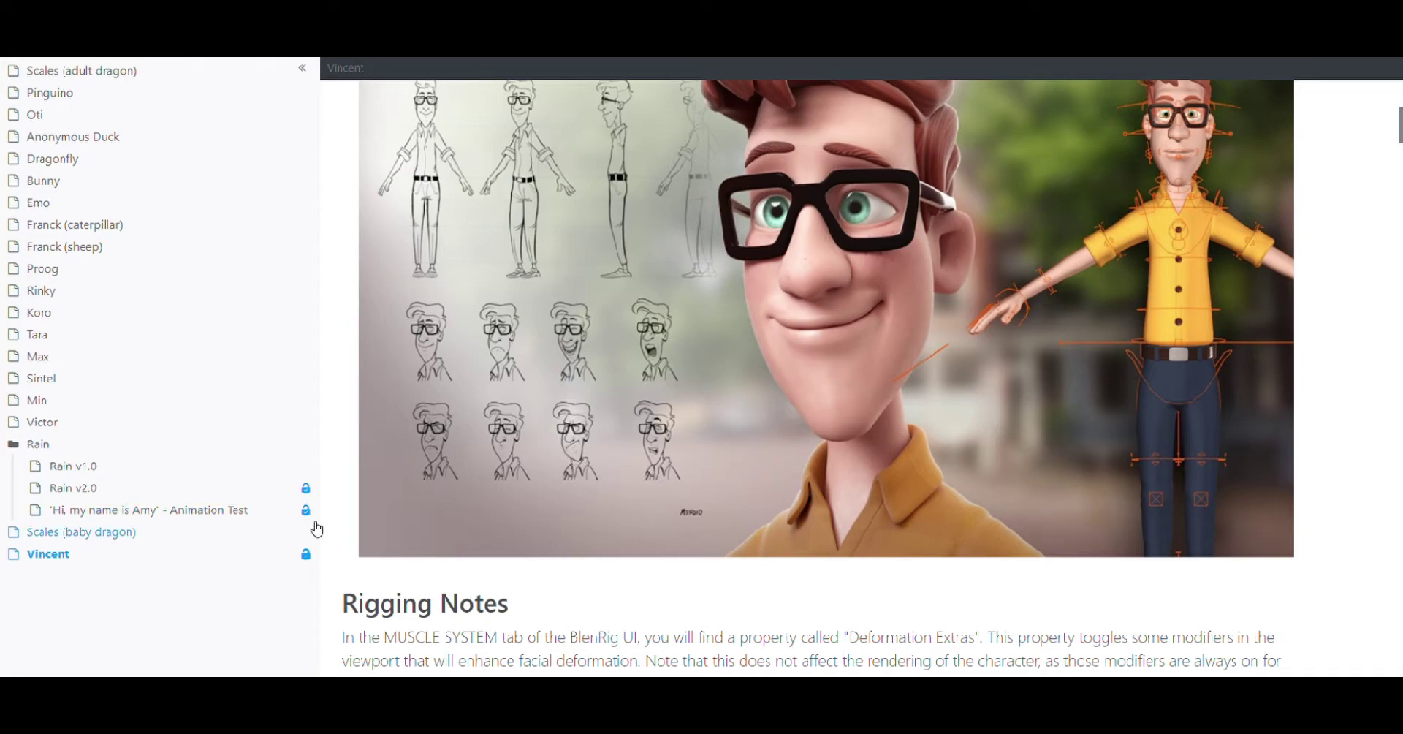
{"action": "scroll", "coordinate": [761, 420], "scroll_direction": "down", "scroll_amount": 8}
{"action": "scroll", "coordinate": [761, 420], "scroll_direction": "down", "scroll_amount": 2}
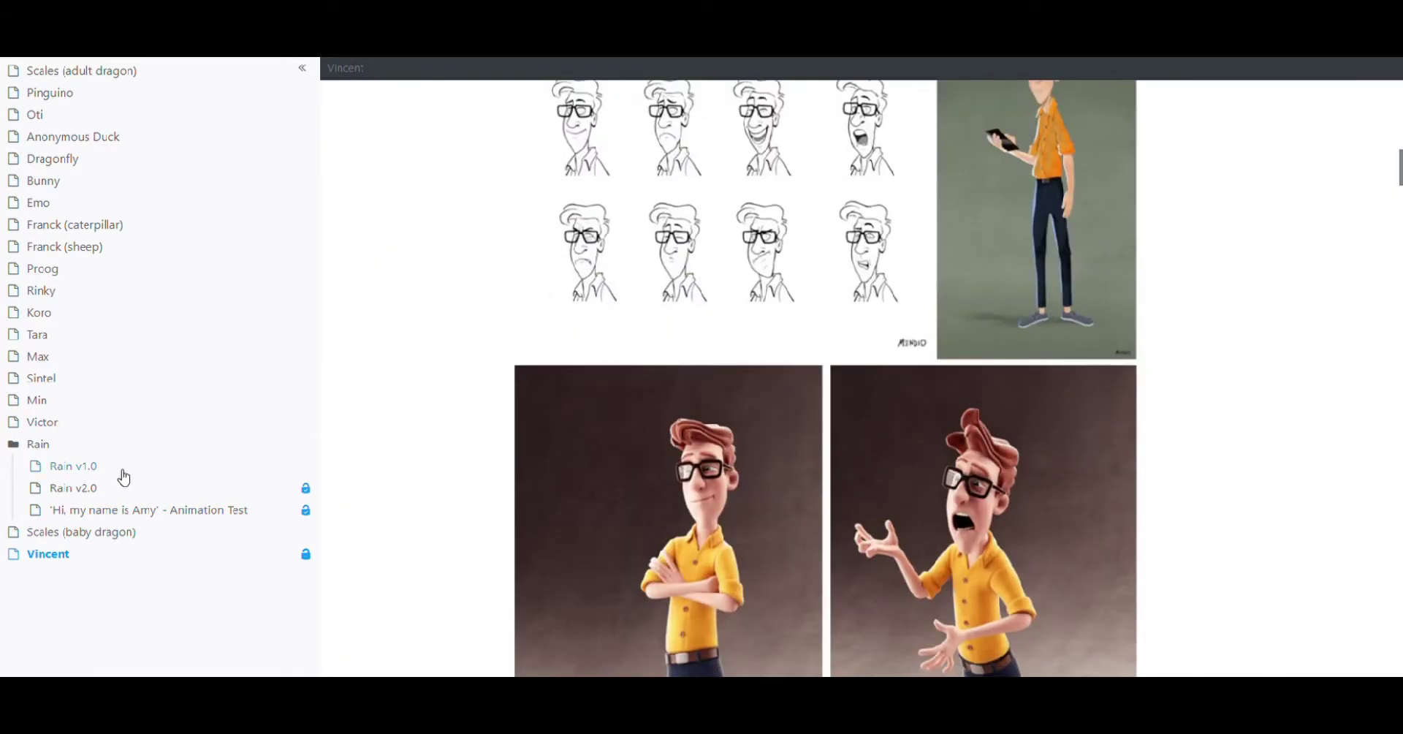
Open the Rain v2.0 page and review the rig's features, download details and comments.
{"action": "left_click", "coordinate": [77, 488]}
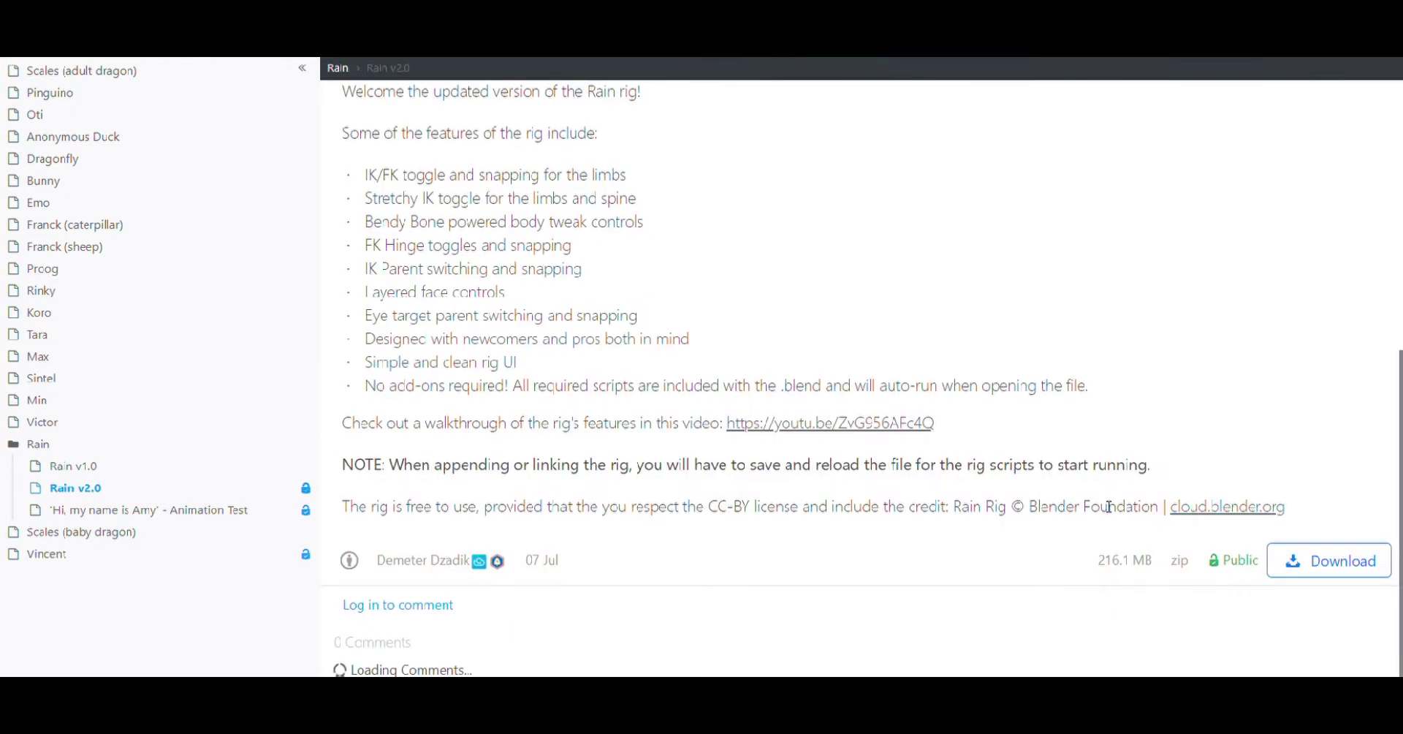
{"action": "scroll", "coordinate": [917, 482], "scroll_direction": "down", "scroll_amount": 10}
{"action": "scroll", "coordinate": [834, 472], "scroll_direction": "down", "scroll_amount": 20}
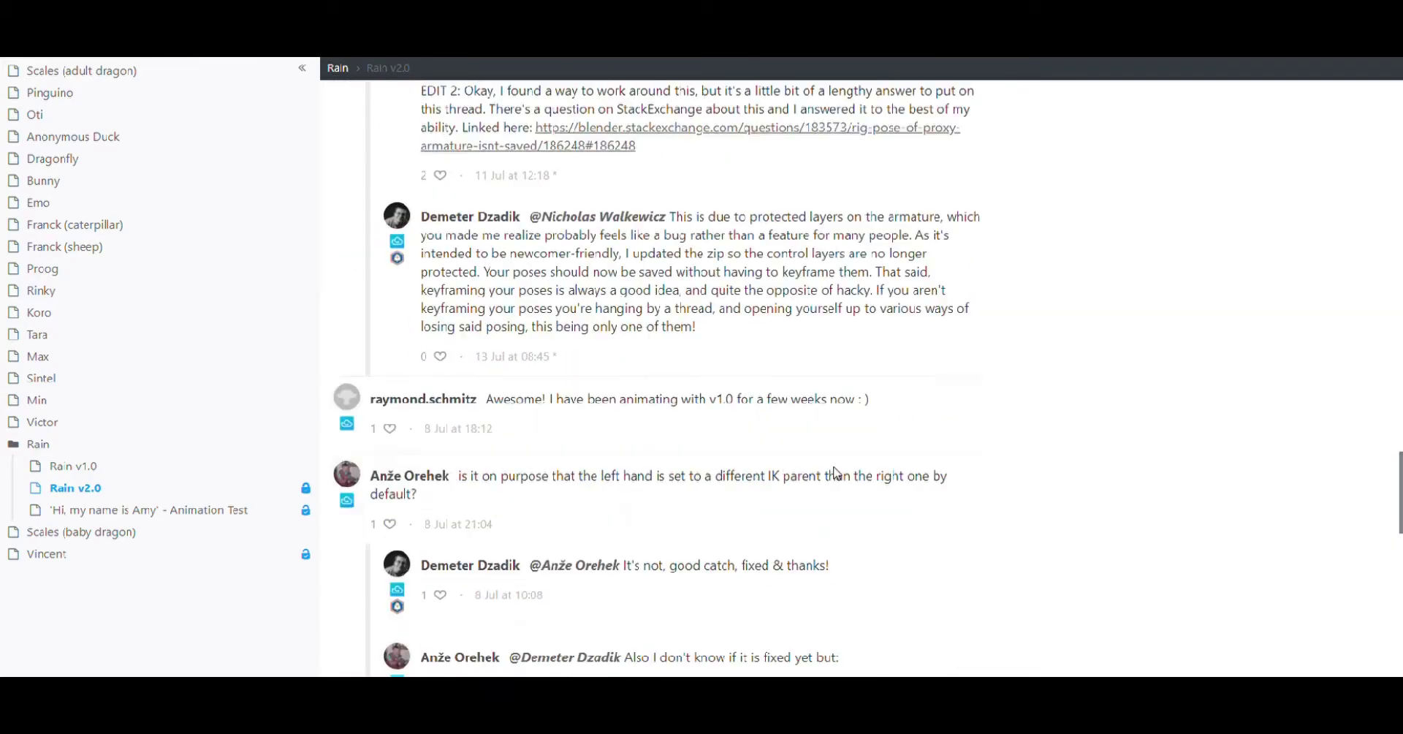
{"action": "scroll", "coordinate": [836, 473], "scroll_direction": "up", "scroll_amount": 20}
{"action": "scroll", "coordinate": [837, 473], "scroll_direction": "up", "scroll_amount": 15}
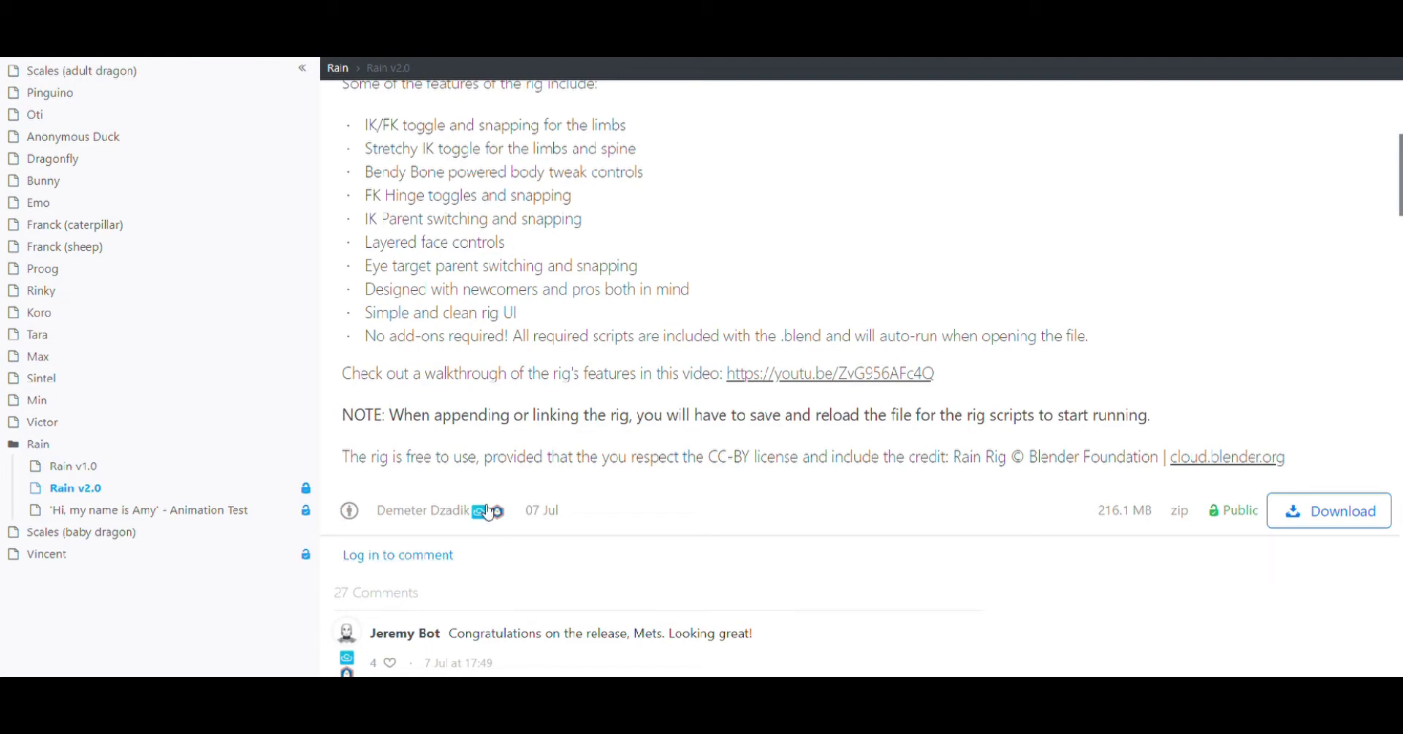
{"action": "scroll", "coordinate": [585, 497], "scroll_direction": "up", "scroll_amount": 3}
{"action": "scroll", "coordinate": [804, 512], "scroll_direction": "down", "scroll_amount": 1}
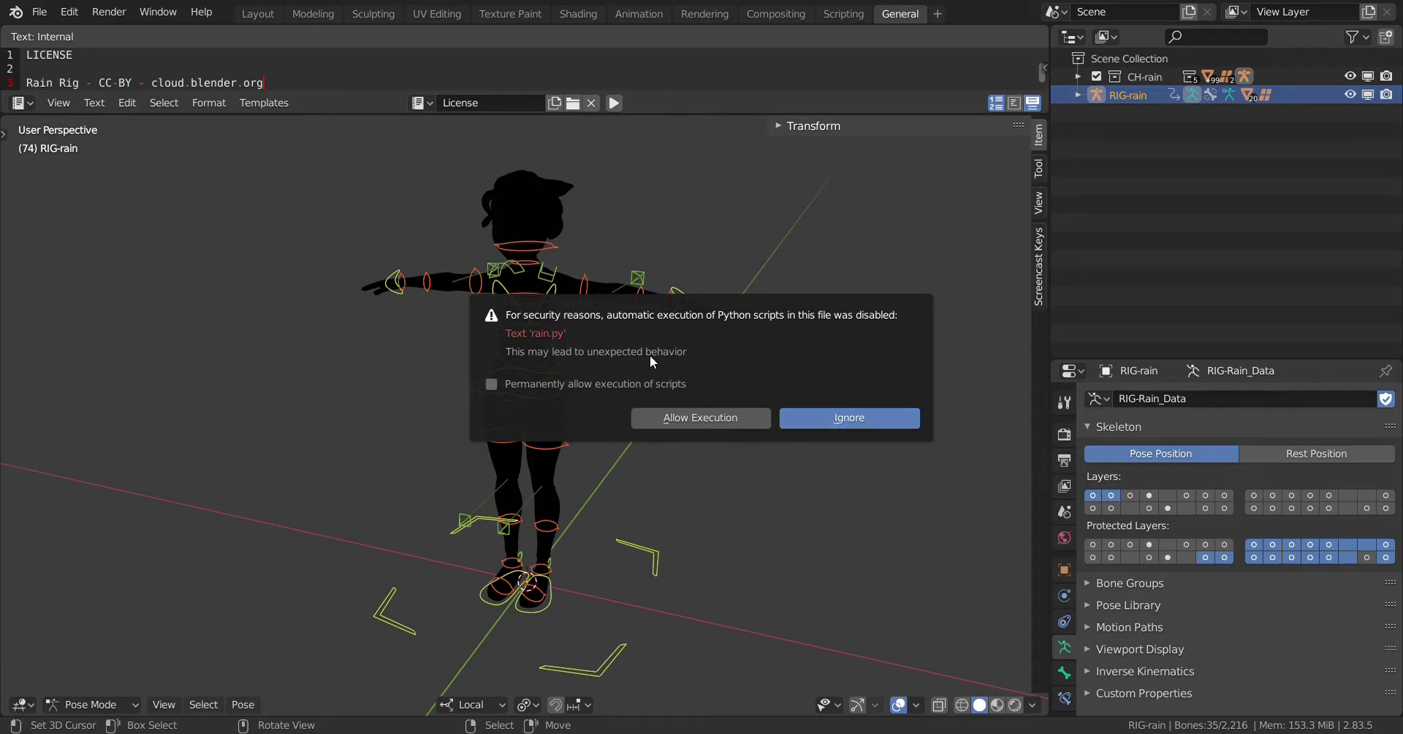
Allow the rain.py script in the Rain rig file to execute and view the character from several sides.
{"action": "left_click", "coordinate": [716, 423]}
{"action": "scroll", "coordinate": [586, 449], "scroll_direction": "down", "scroll_amount": 3}
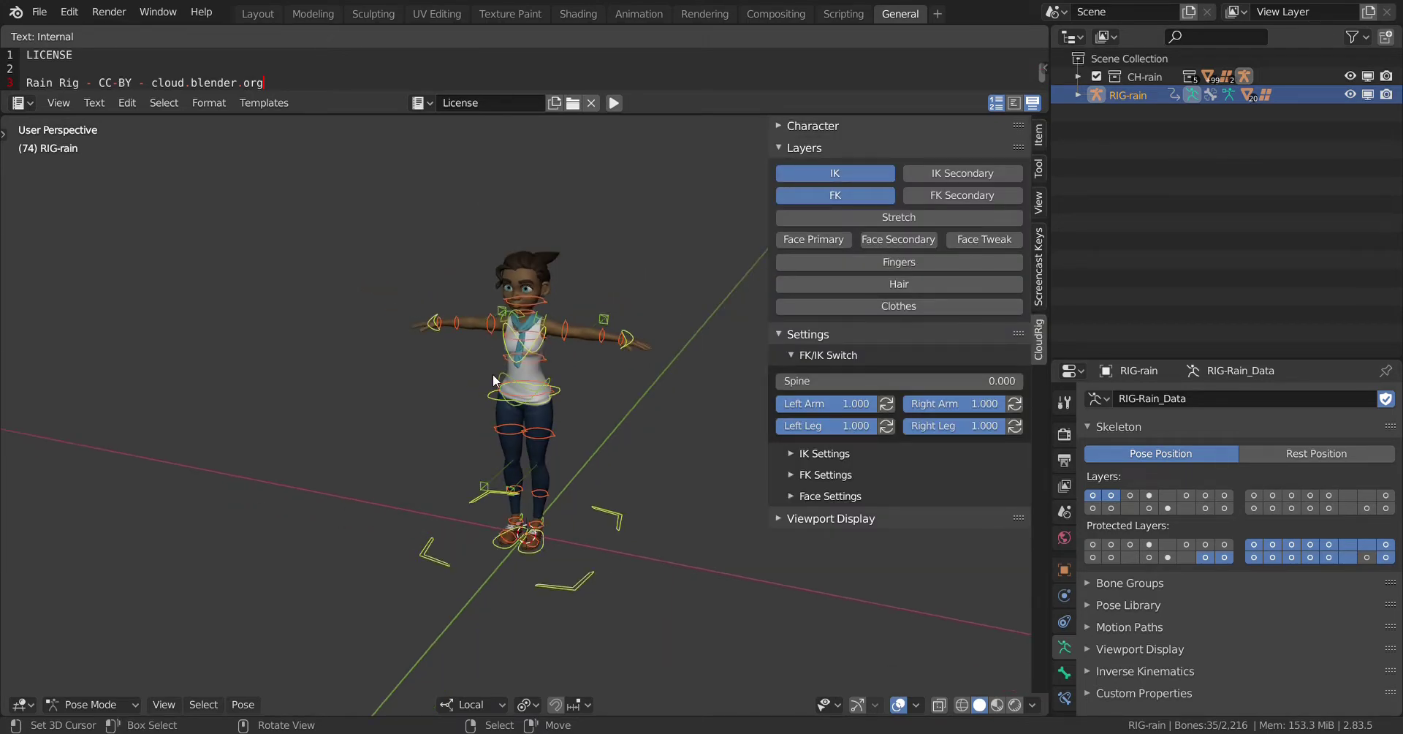
{"action": "middle_click_drag", "start_coordinate": [586, 448], "coordinate": [375, 403]}
{"action": "scroll", "coordinate": [374, 403], "scroll_direction": "up", "scroll_amount": 5}
{"action": "middle_click_drag", "start_coordinate": [649, 231], "coordinate": [695, 257]}
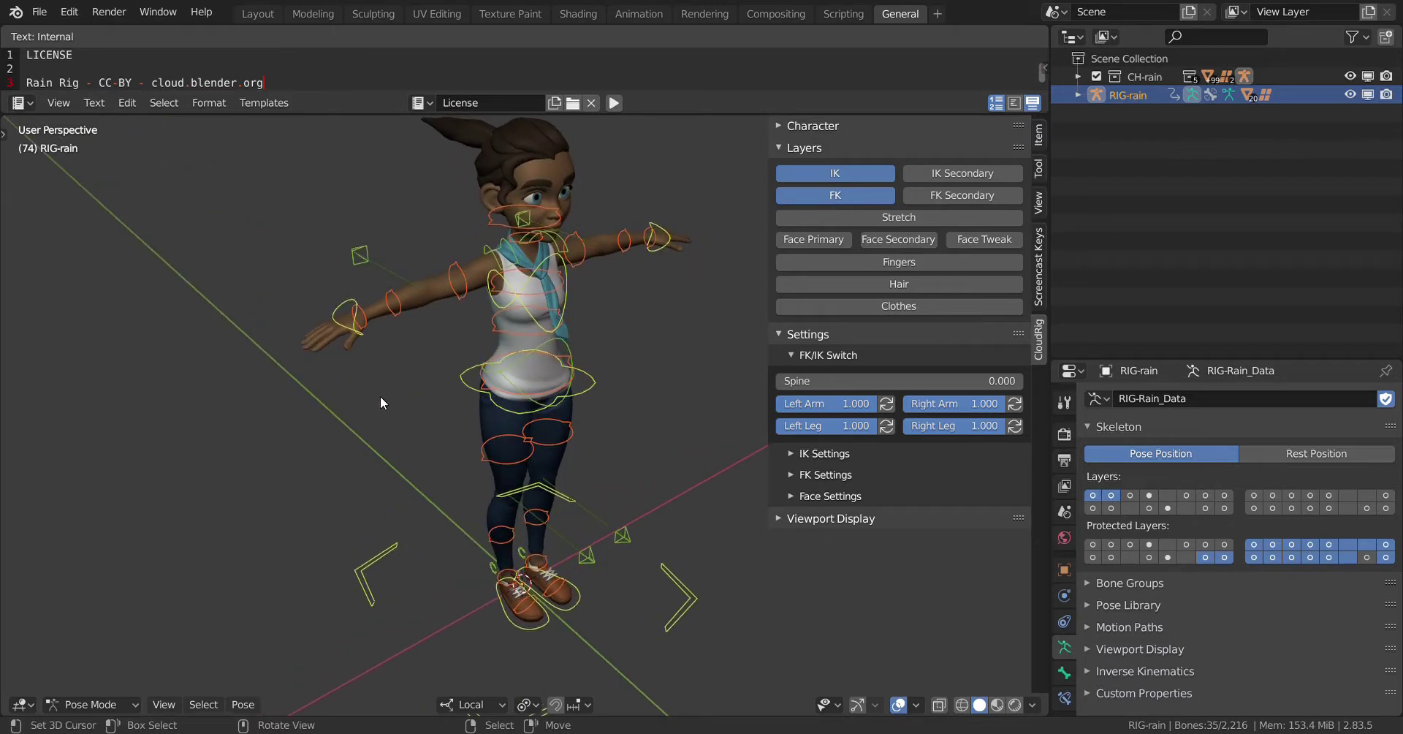
{"action": "scroll", "coordinate": [527, 399], "scroll_direction": "down", "scroll_amount": 3}
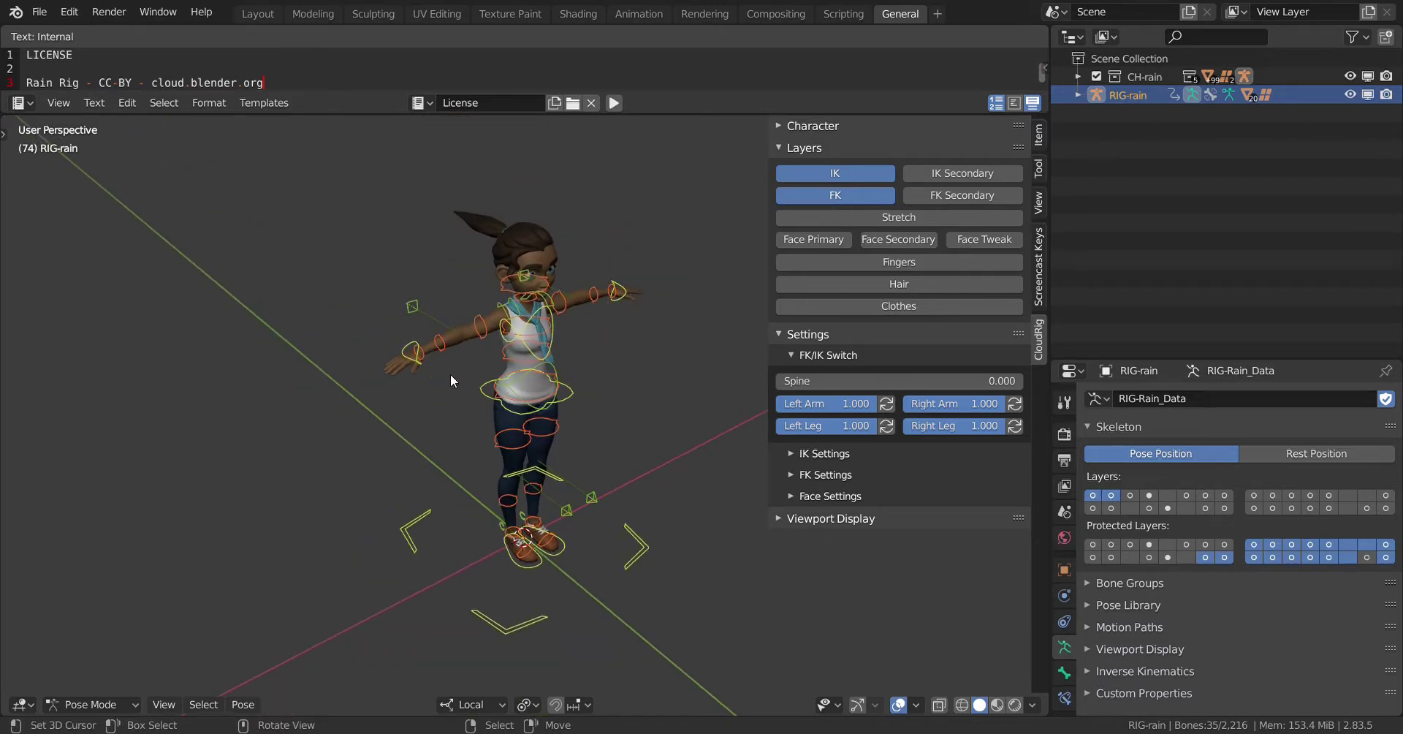
{"action": "middle_click_drag", "start_coordinate": [581, 456], "coordinate": [881, 348]}
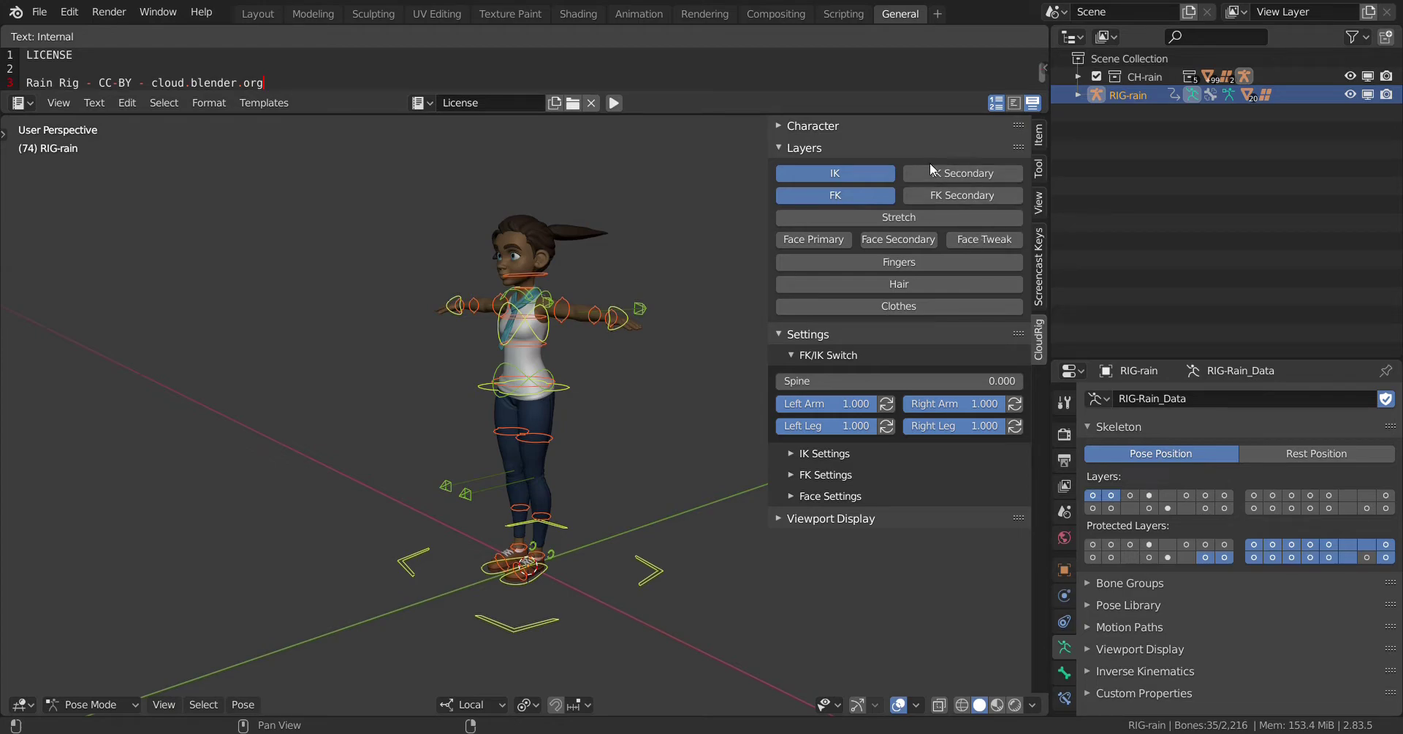
Show all the rig's control layers, including IK and FK Secondary, Stretch, the face layers, Fingers, Hair and Clothes.
{"action": "left_click", "coordinate": [820, 174]}
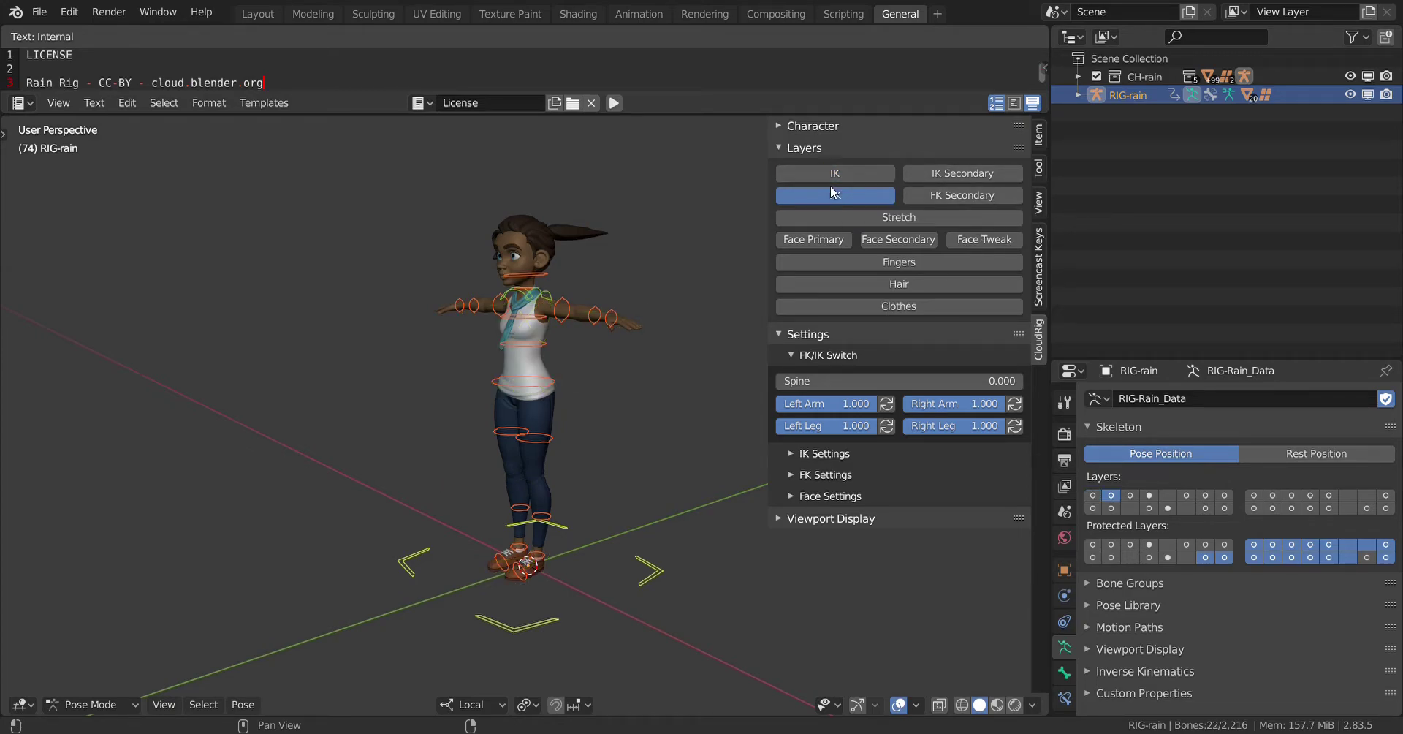
{"action": "left_click", "coordinate": [950, 173]}
{"action": "left_click", "coordinate": [939, 194]}
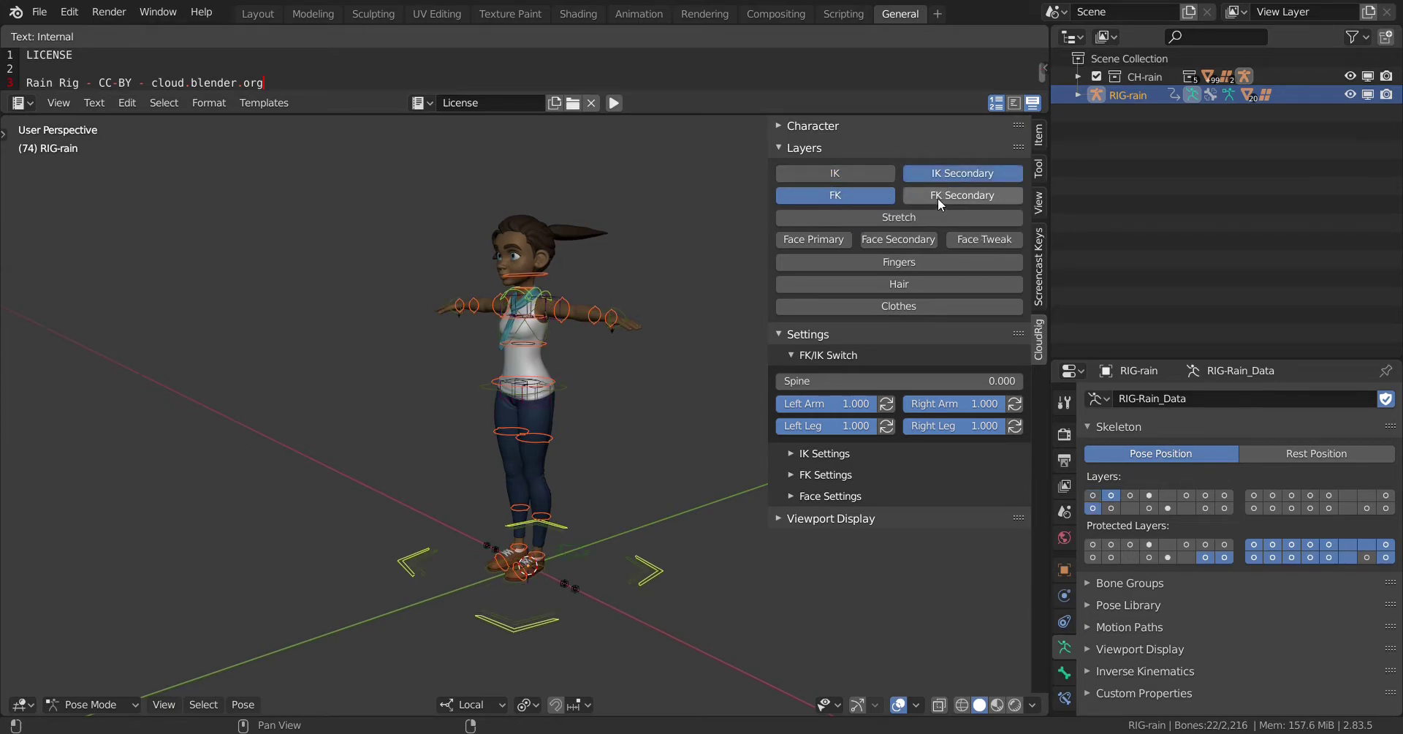
{"action": "left_click", "coordinate": [936, 217]}
{"action": "left_click", "coordinate": [927, 240]}
{"action": "left_click", "coordinate": [914, 283]}
{"action": "left_click", "coordinate": [910, 306]}
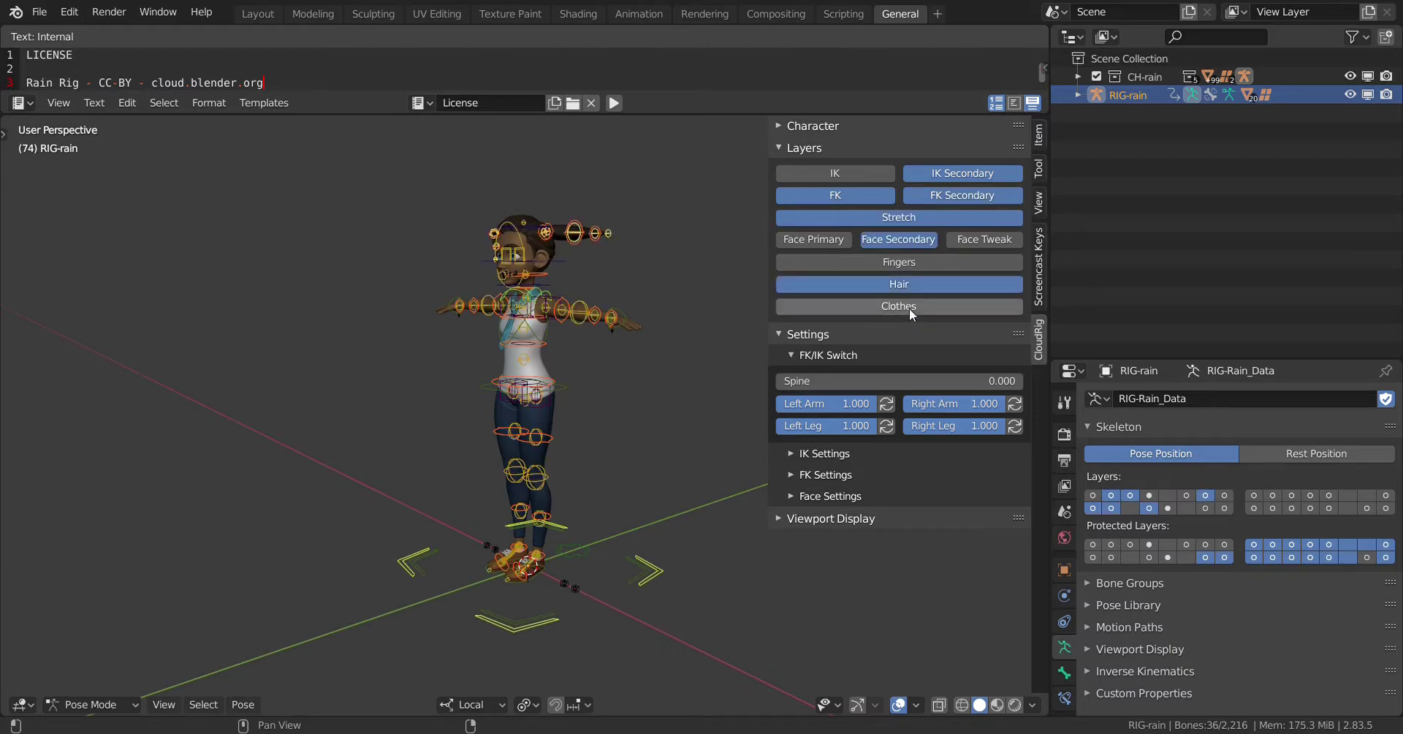
{"action": "left_click", "coordinate": [918, 262]}
{"action": "left_click", "coordinate": [953, 240]}
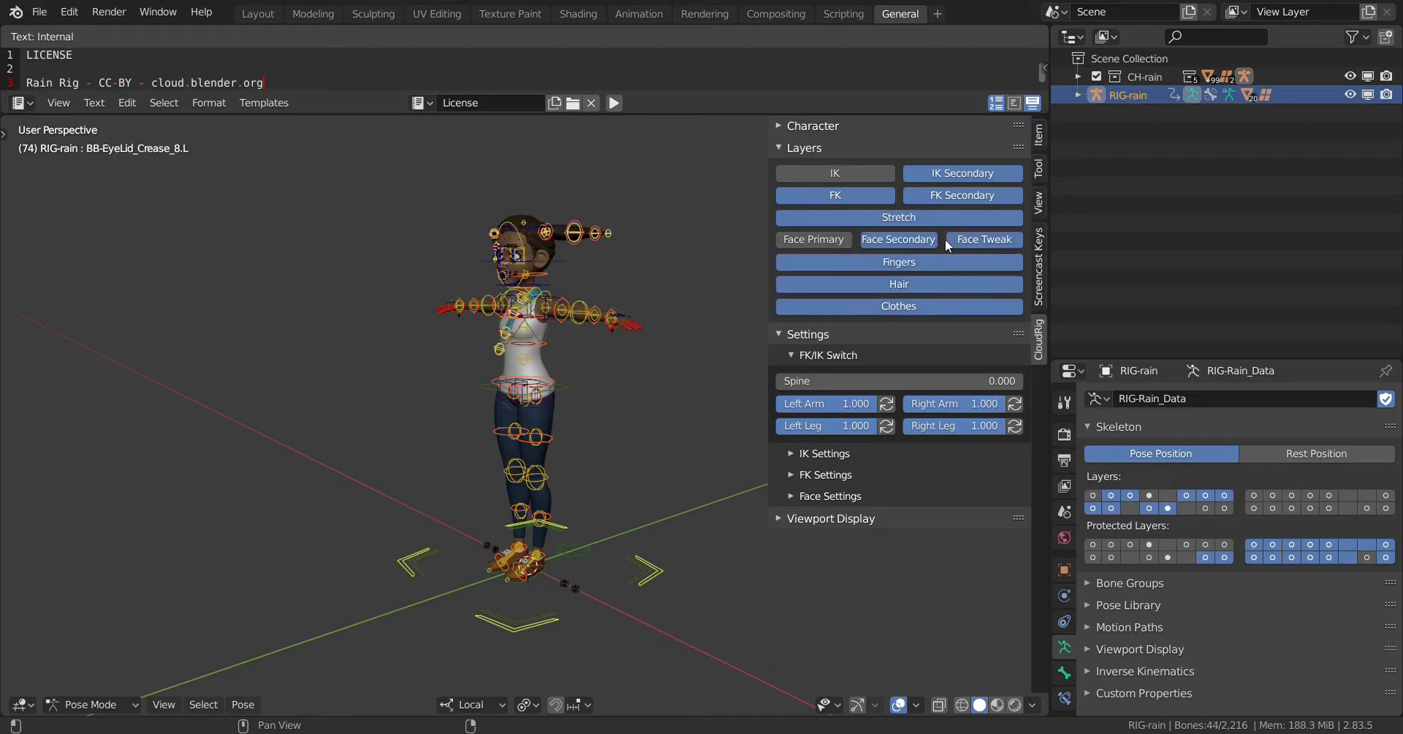
{"action": "left_click", "coordinate": [863, 172]}
{"action": "left_click", "coordinate": [840, 238]}
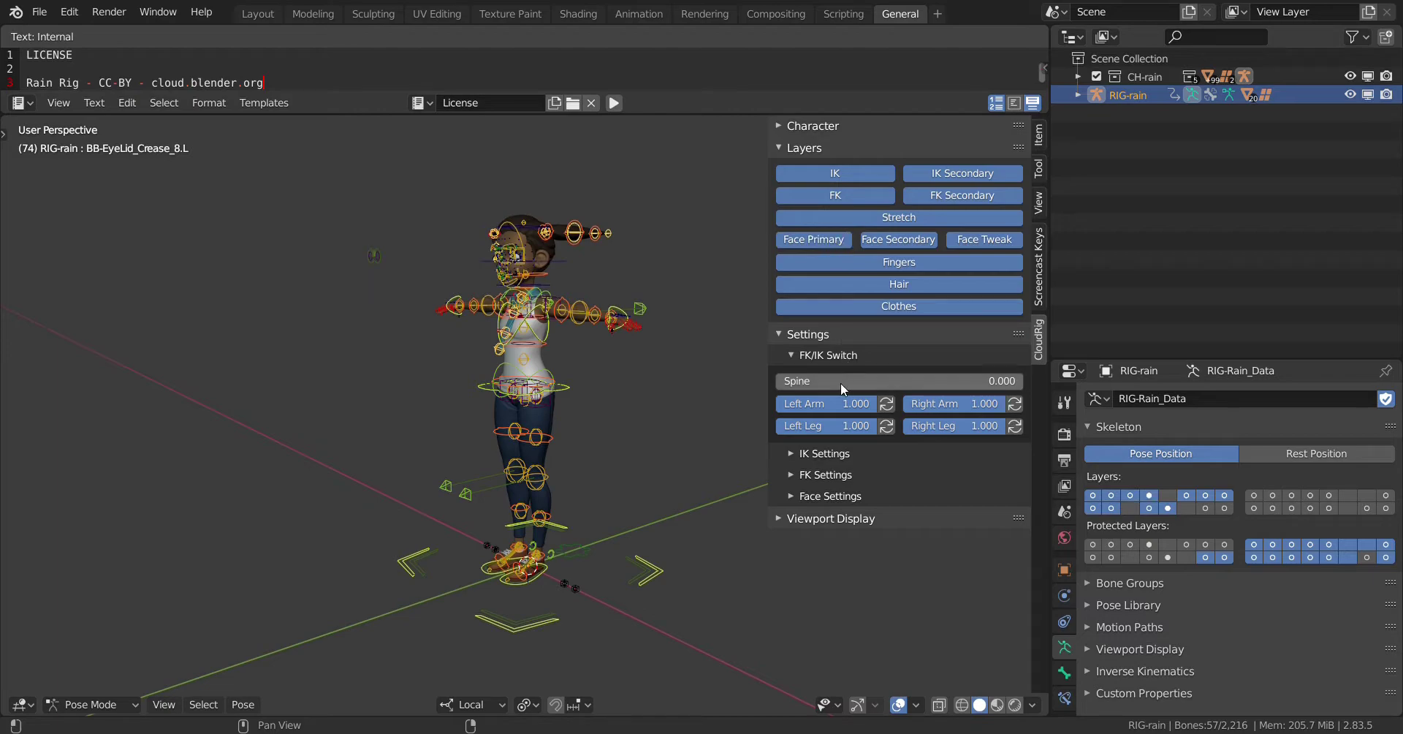
{"action": "middle_click_drag", "start_coordinate": [526, 409], "coordinate": [630, 446]}
{"action": "scroll", "coordinate": [566, 313], "scroll_direction": "up", "scroll_amount": 6}
{"action": "scroll", "coordinate": [649, 229], "scroll_direction": "down", "scroll_amount": 3}
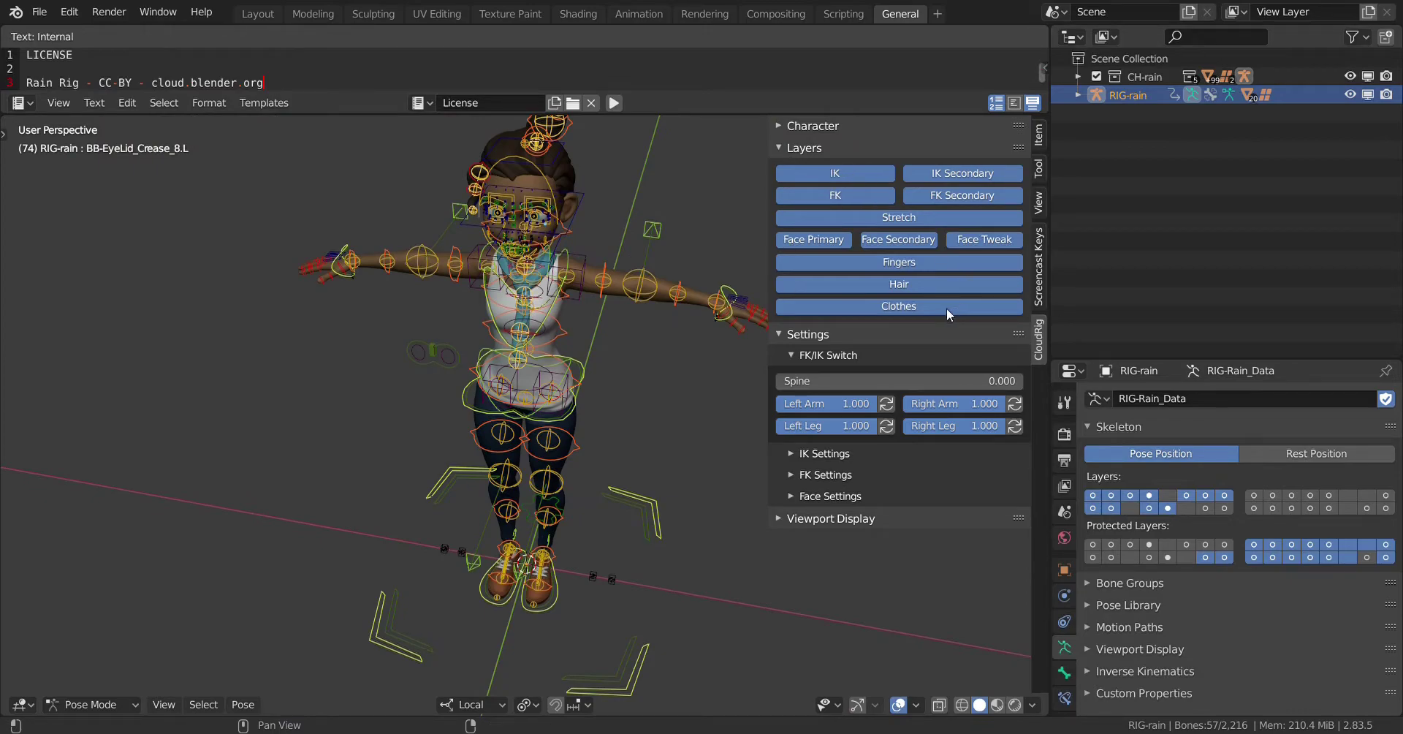
Hide every control layer of the Rain rig except IK.
{"action": "left_click_drag", "start_coordinate": [946, 308], "coordinate": [929, 243]}
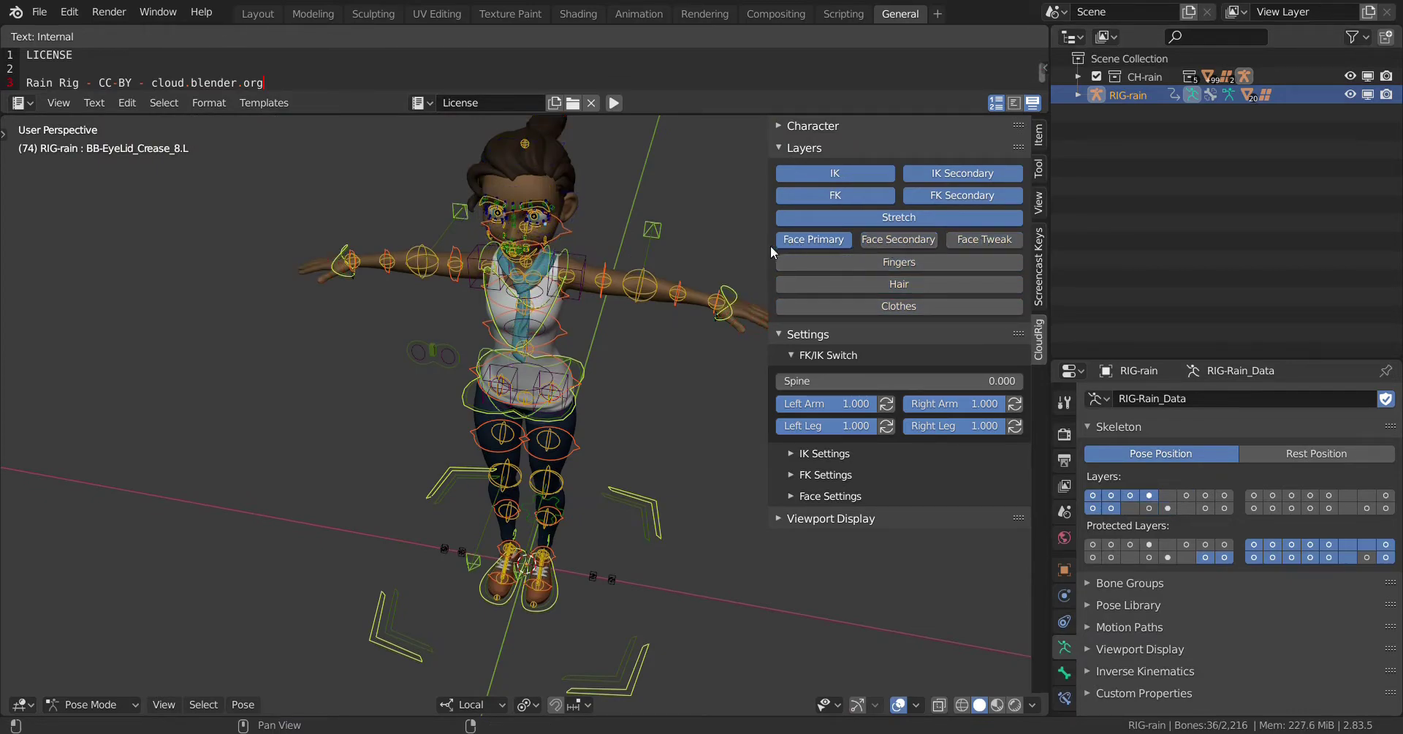
{"action": "left_click", "coordinate": [808, 239]}
{"action": "left_click", "coordinate": [848, 224]}
{"action": "left_click", "coordinate": [933, 197]}
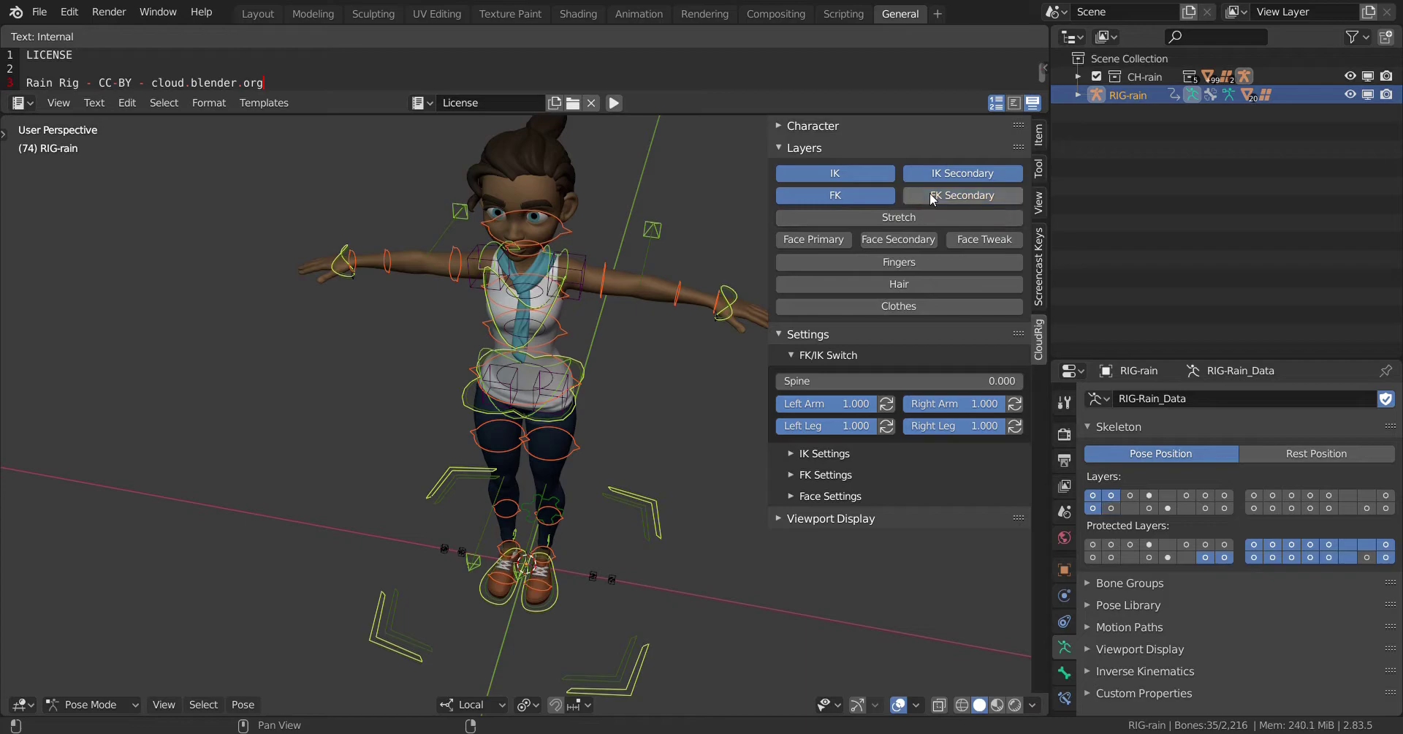
{"action": "left_click", "coordinate": [919, 178]}
{"action": "left_click", "coordinate": [853, 198]}
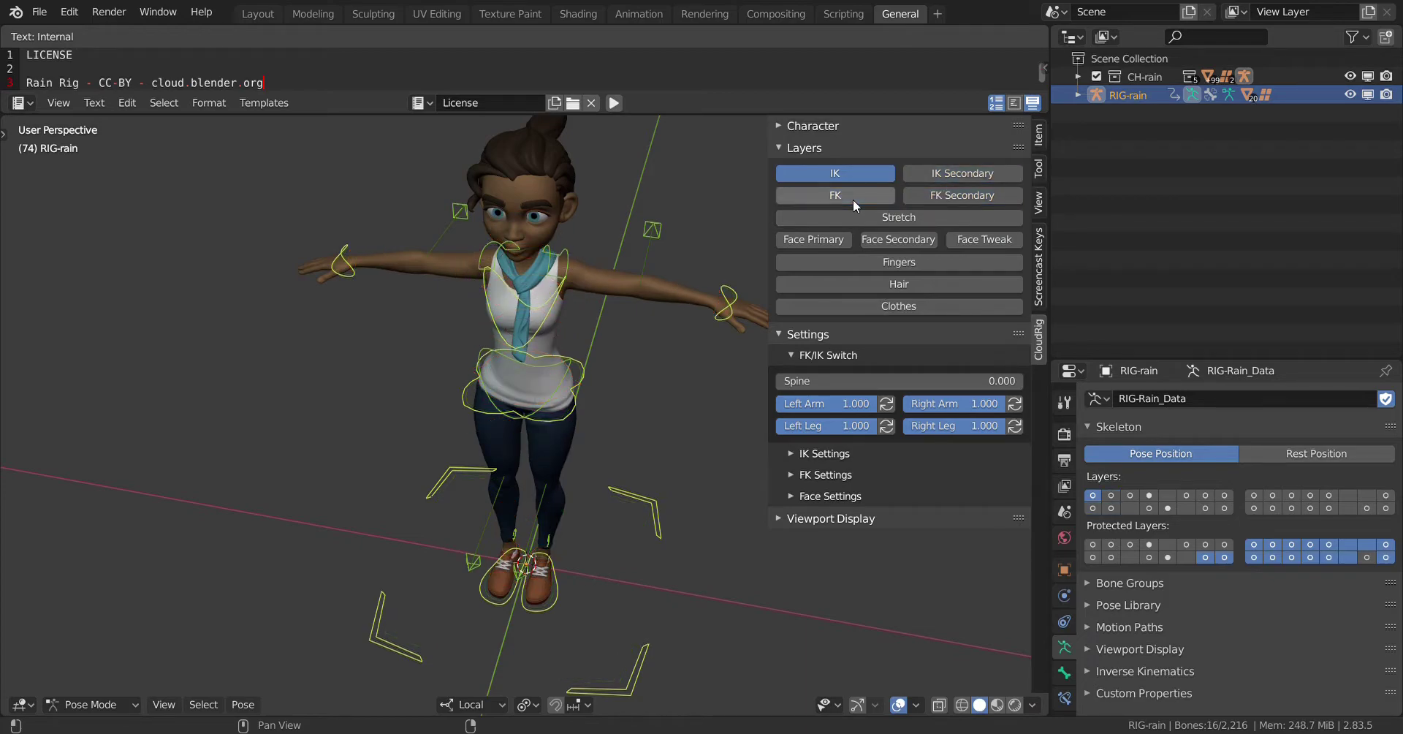
{"action": "middle_click_drag", "start_coordinate": [682, 384], "coordinate": [356, 458]}
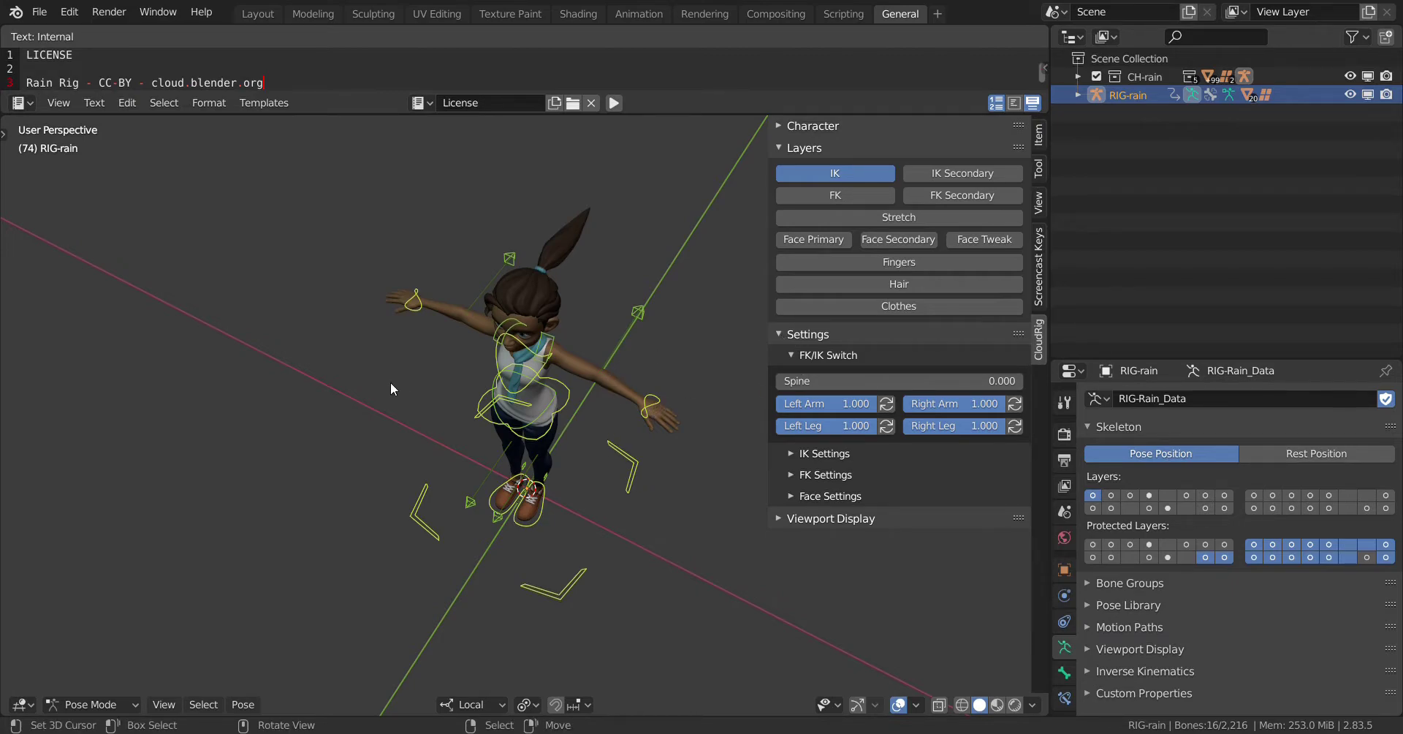
{"action": "middle_click_drag", "start_coordinate": [635, 366], "coordinate": [563, 474]}
{"action": "scroll", "coordinate": [584, 470], "scroll_direction": "up", "scroll_amount": 4}
{"action": "scroll", "coordinate": [629, 472], "scroll_direction": "down", "scroll_amount": 3}
{"action": "mouse_move", "coordinate": [625, 527]}
{"action": "middle_mouse_down"}
{"action": "mouse_move", "coordinate": [625, 500]}
{"action": "mouse_move", "coordinate": [634, 523]}
{"action": "middle_mouse_up"}
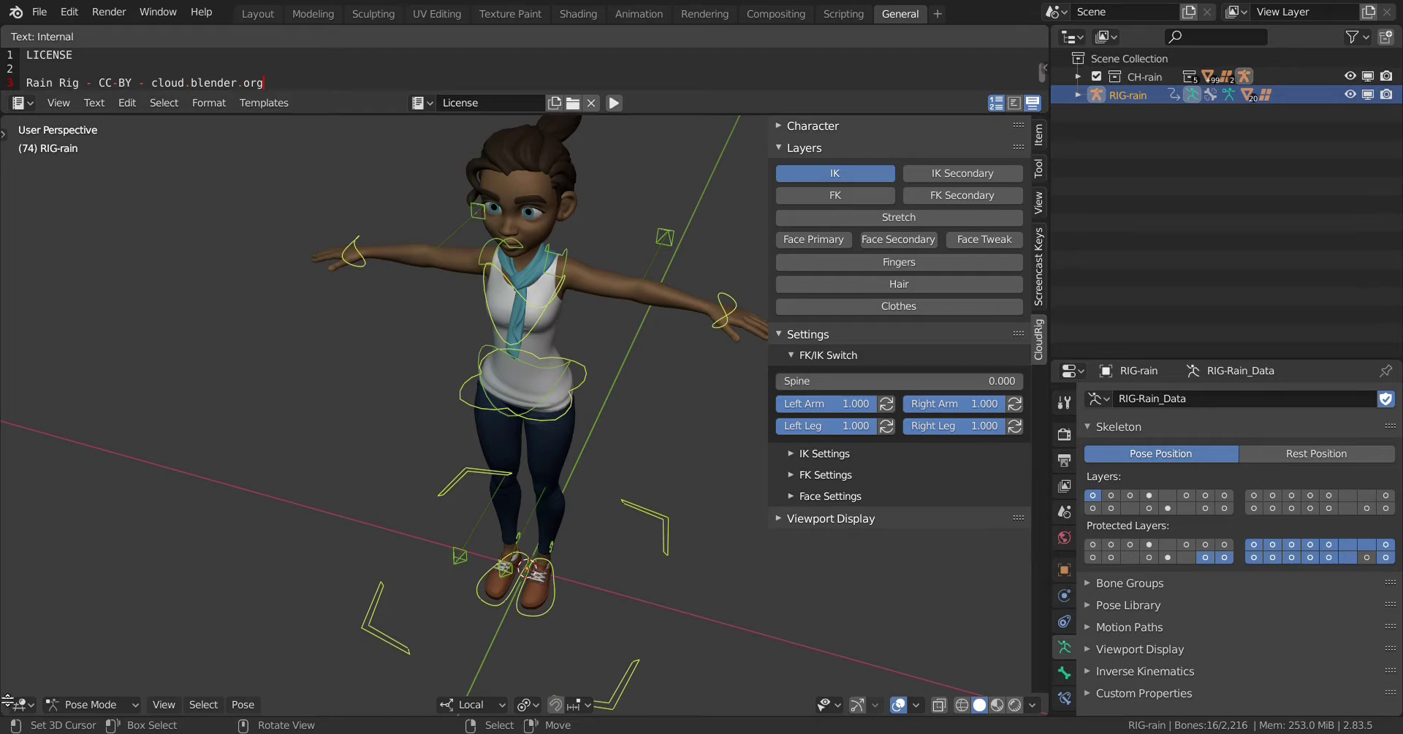
Split off a second area below the 3D viewport and make it a Timeline editor.
{"action": "left_click_drag", "start_coordinate": [8, 700], "coordinate": [7, 585]}
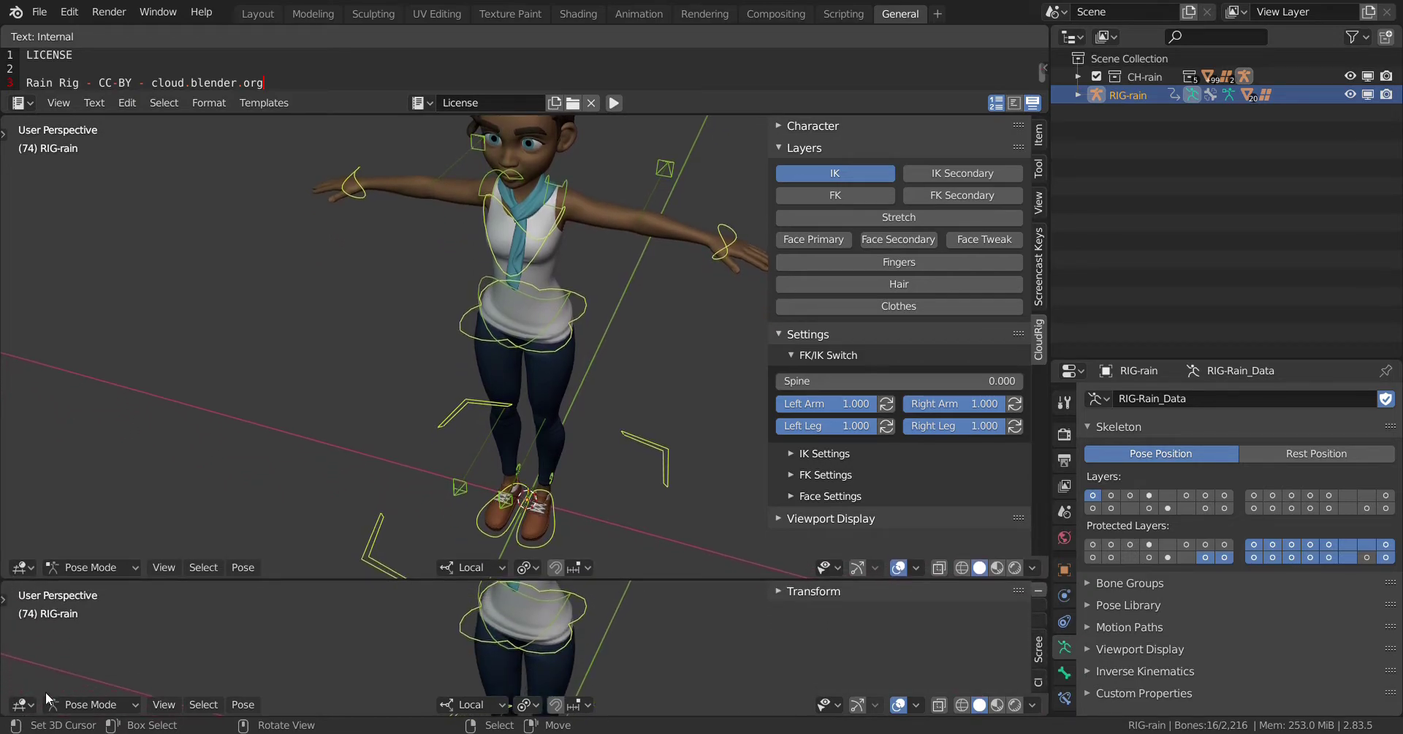
{"action": "left_click", "coordinate": [23, 704]}
{"action": "left_click", "coordinate": [27, 707]}
{"action": "left_click", "coordinate": [23, 704]}
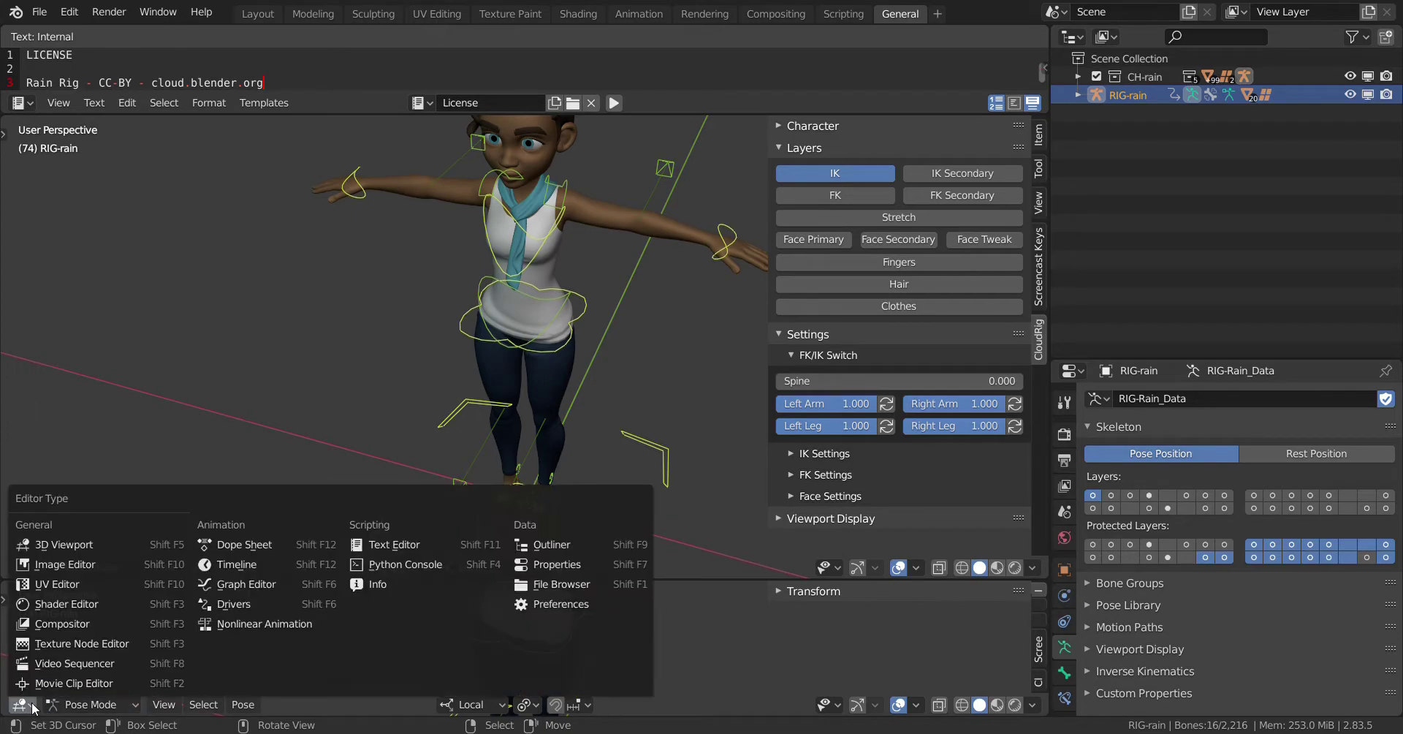
{"action": "left_click", "coordinate": [214, 566]}
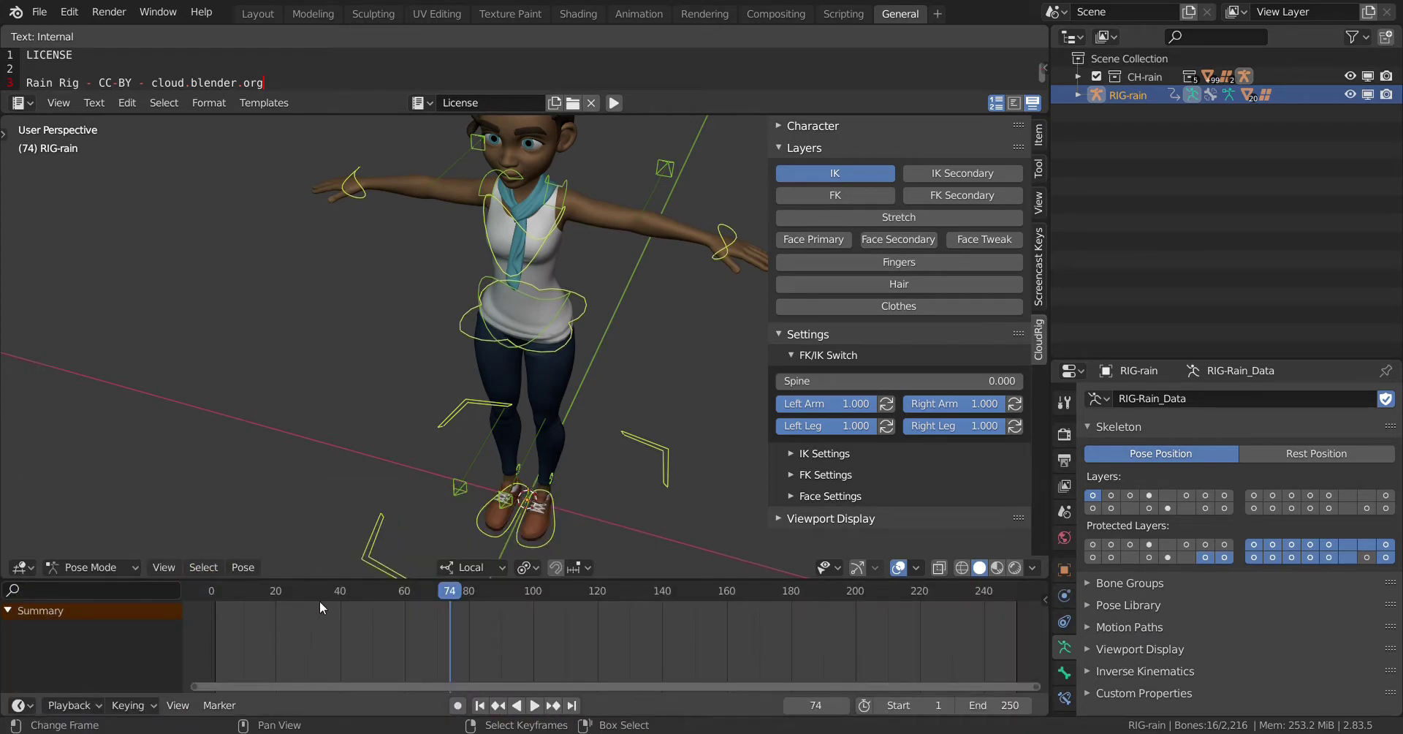
Set the current frame to 1, enlarge the timeline slightly and turn on Auto Keying.
{"action": "left_click_drag", "start_coordinate": [453, 593], "coordinate": [216, 621]}
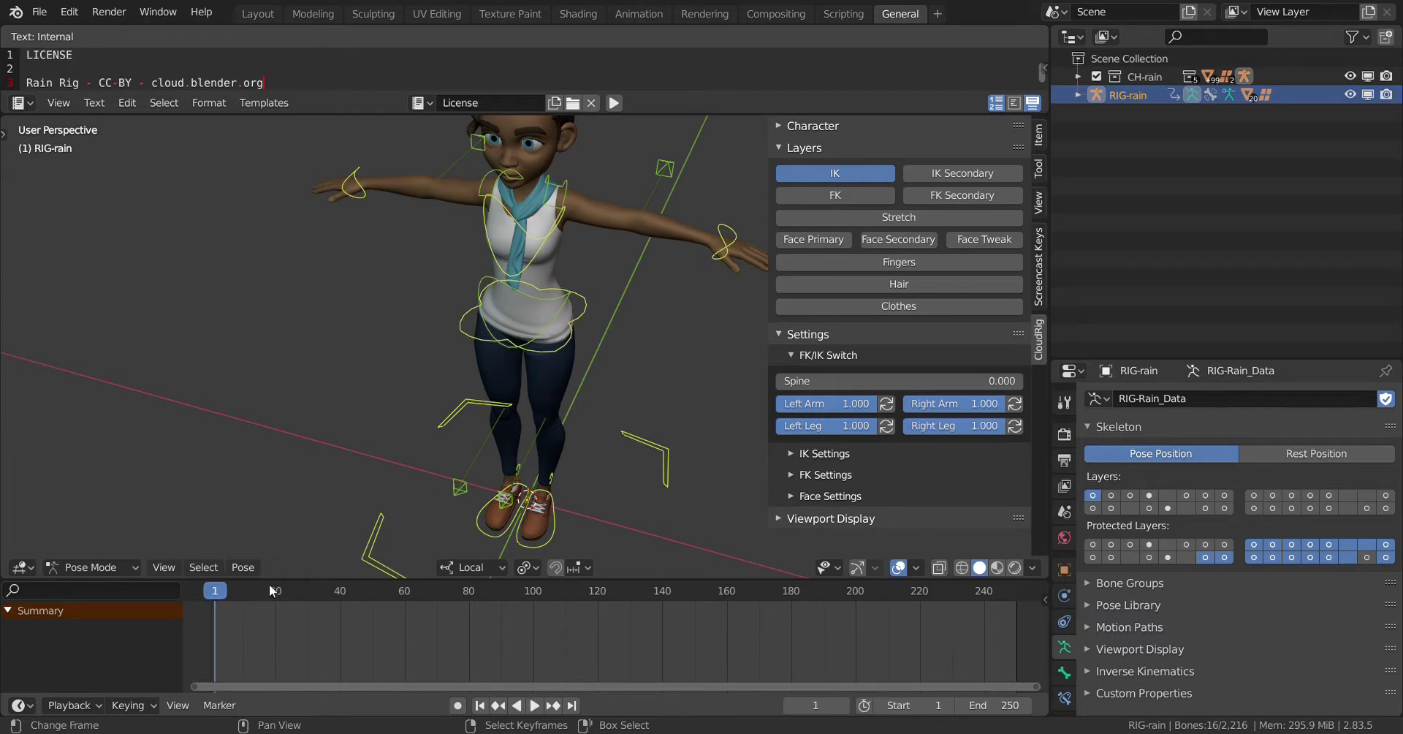
{"action": "left_click_drag", "start_coordinate": [274, 579], "coordinate": [281, 576]}
{"action": "scroll", "coordinate": [510, 412], "scroll_direction": "down", "scroll_amount": 1}
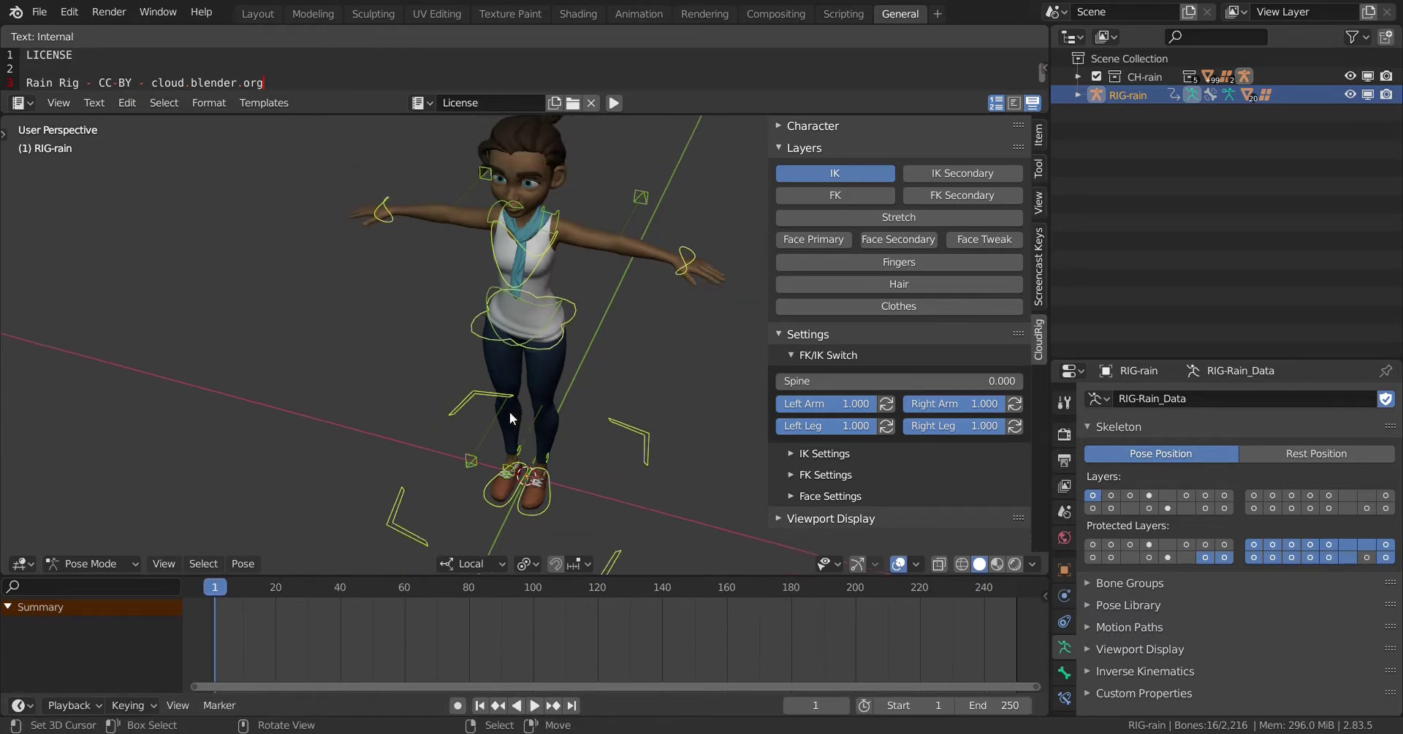
{"action": "scroll", "coordinate": [510, 411], "scroll_direction": "down", "scroll_amount": 1}
{"action": "scroll", "coordinate": [649, 431], "scroll_direction": "down", "scroll_amount": 2}
{"action": "scroll", "coordinate": [550, 405], "scroll_direction": "up", "scroll_amount": 1}
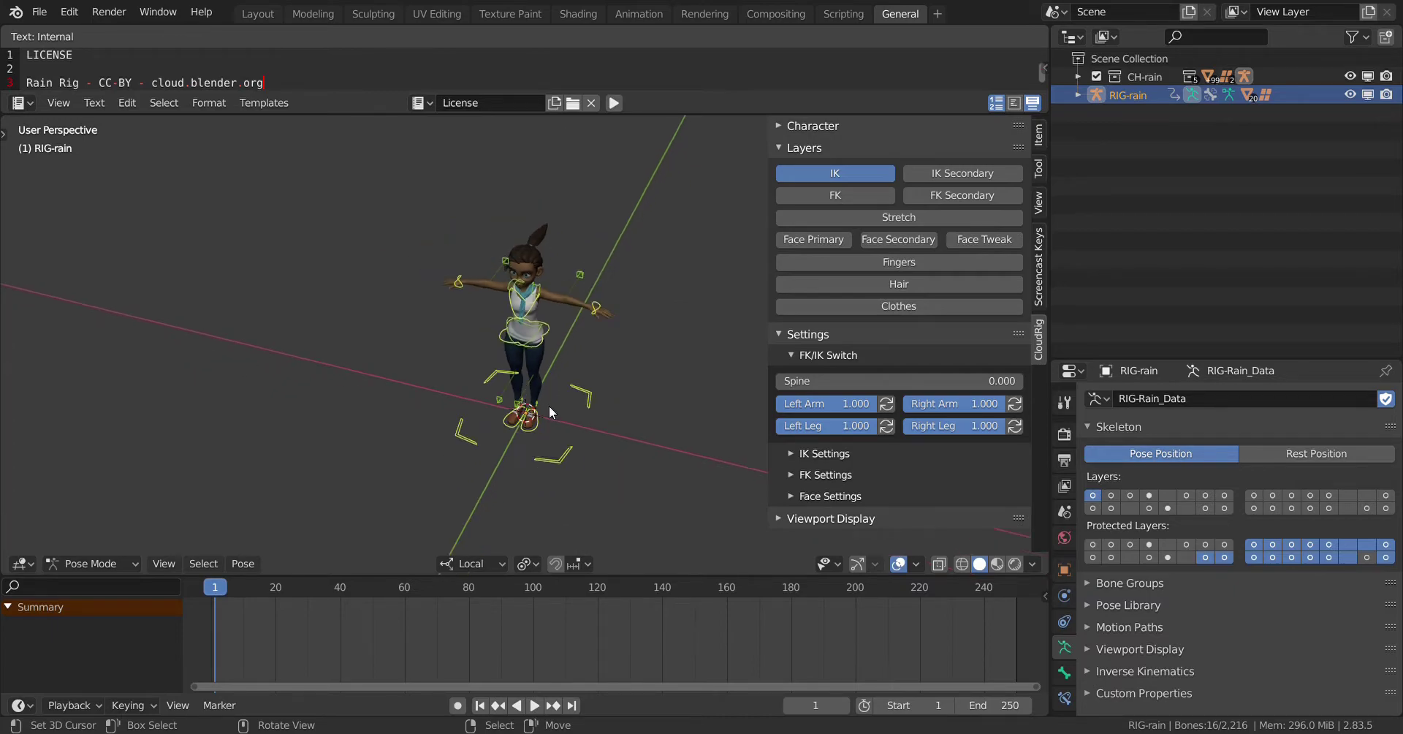
{"action": "scroll", "coordinate": [554, 419], "scroll_direction": "up", "scroll_amount": 5}
{"action": "scroll", "coordinate": [556, 427], "scroll_direction": "down", "scroll_amount": 2}
{"action": "middle_click_drag", "start_coordinate": [533, 475], "coordinate": [517, 435]}
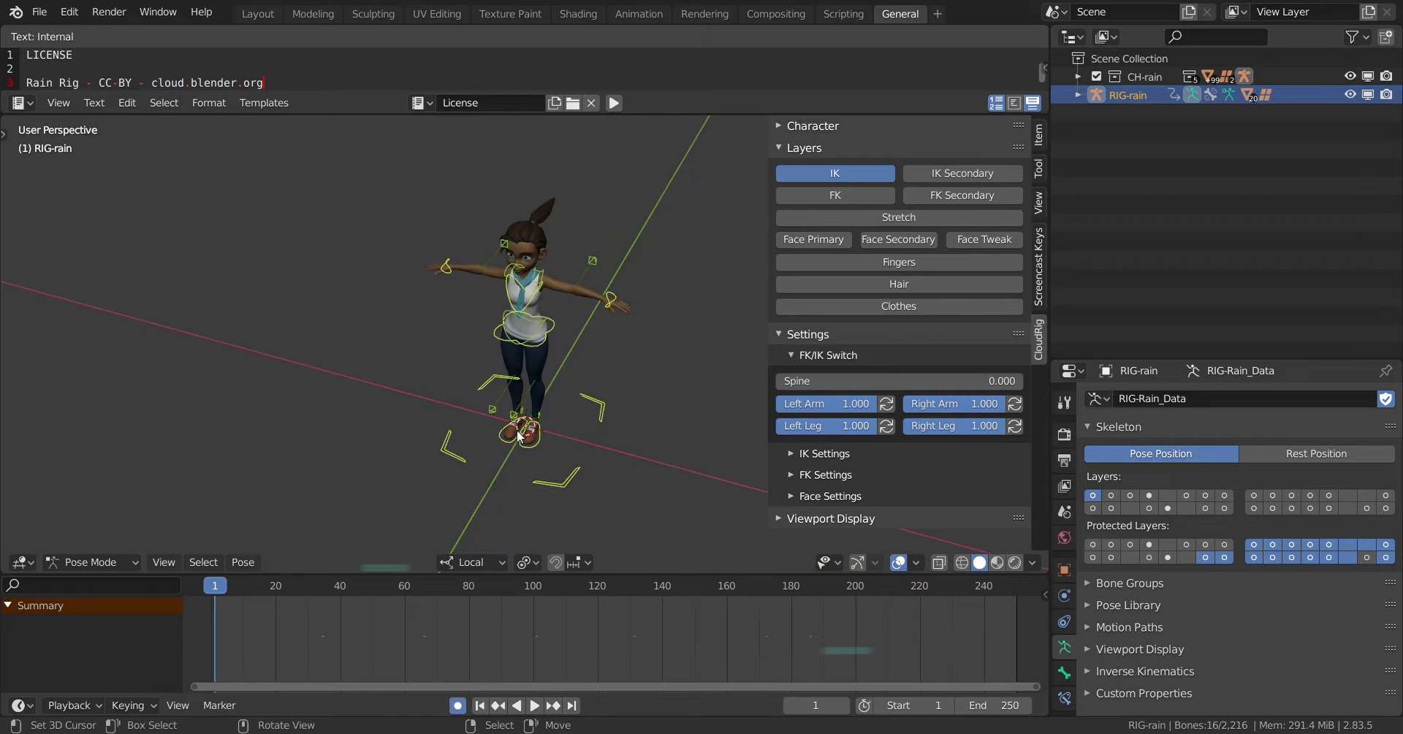
Try raising the character's right foot with its IK control, then cancel the move.
{"action": "left_click", "coordinate": [511, 440]}
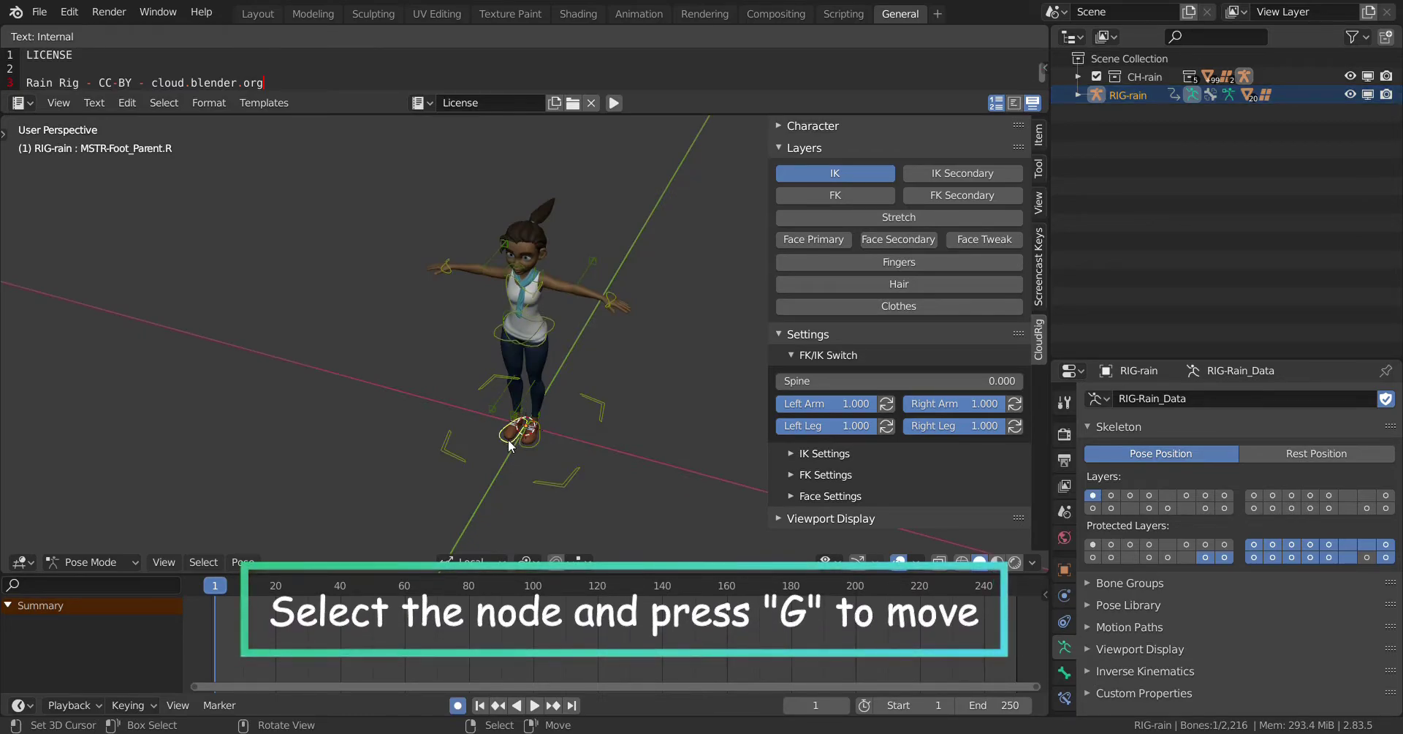
{"action": "middle_click_drag", "start_coordinate": [510, 445], "coordinate": [671, 476]}
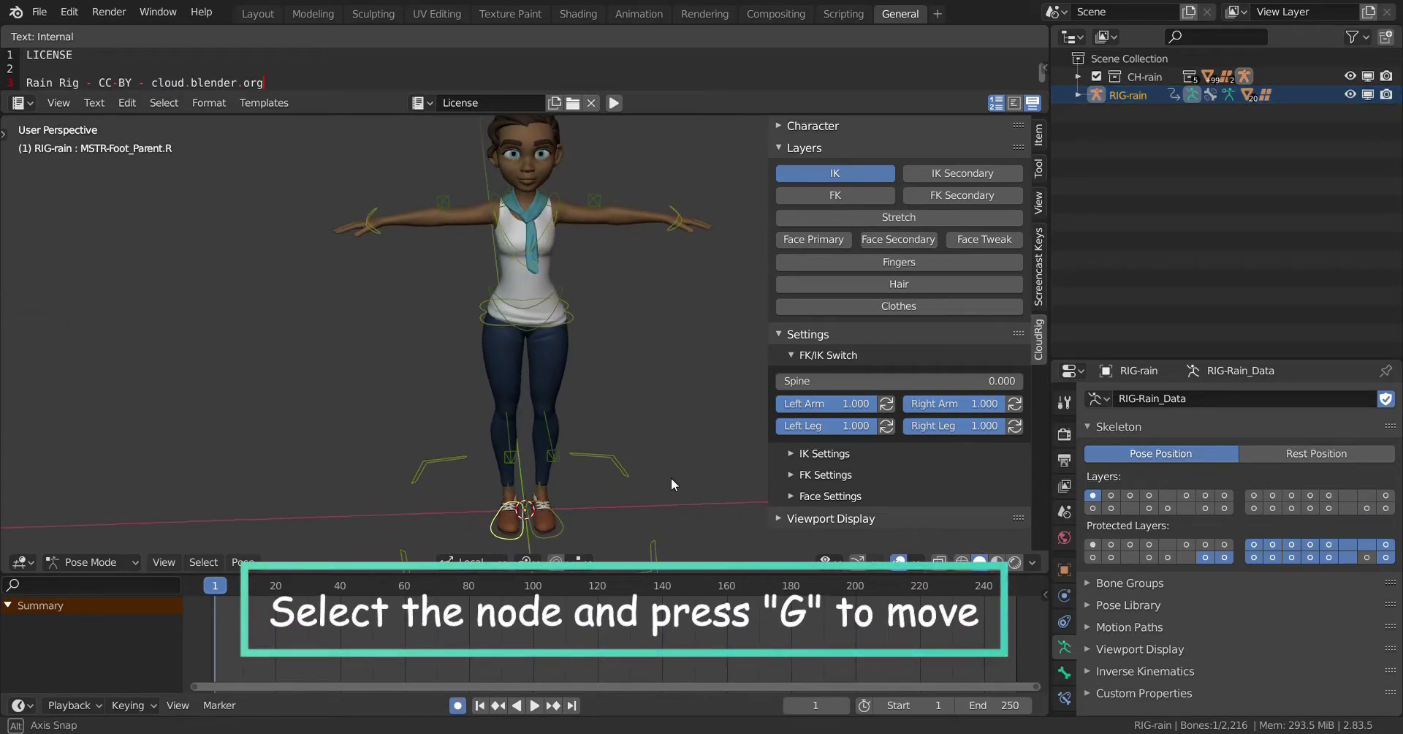
{"action": "scroll", "coordinate": [595, 503], "scroll_direction": "down", "scroll_amount": 2}
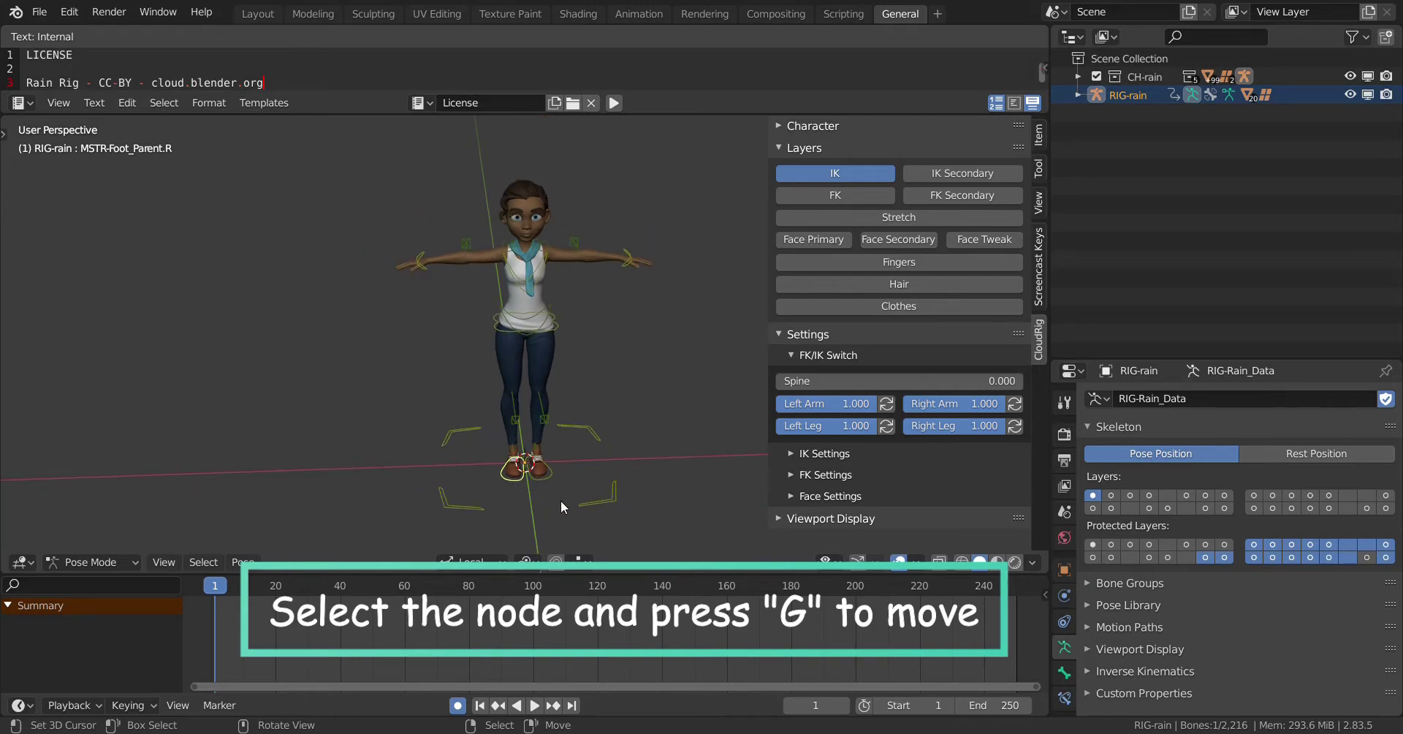
{"action": "key", "text": "g"}
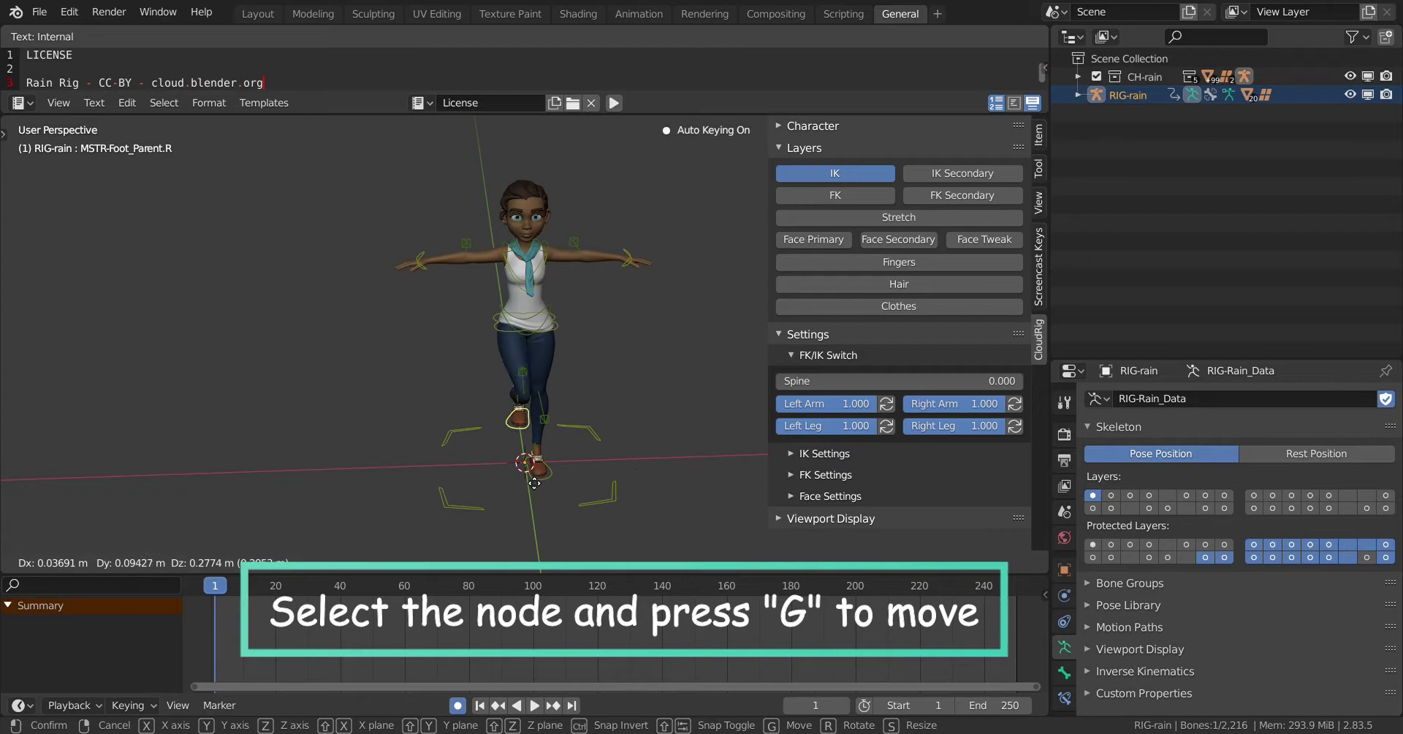
{"action": "right_click", "coordinate": [566, 454]}
{"action": "left_click", "coordinate": [633, 257]}
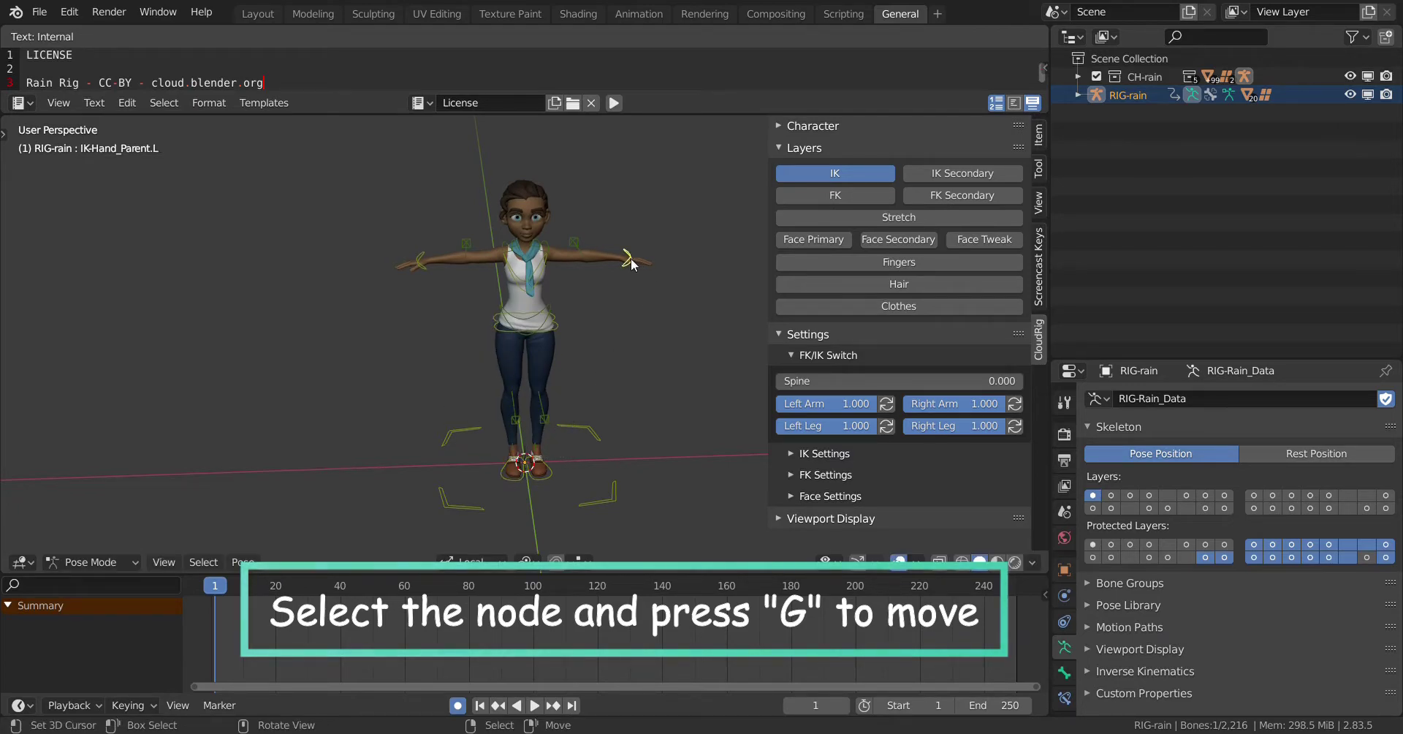
{"action": "key", "text": "g"}
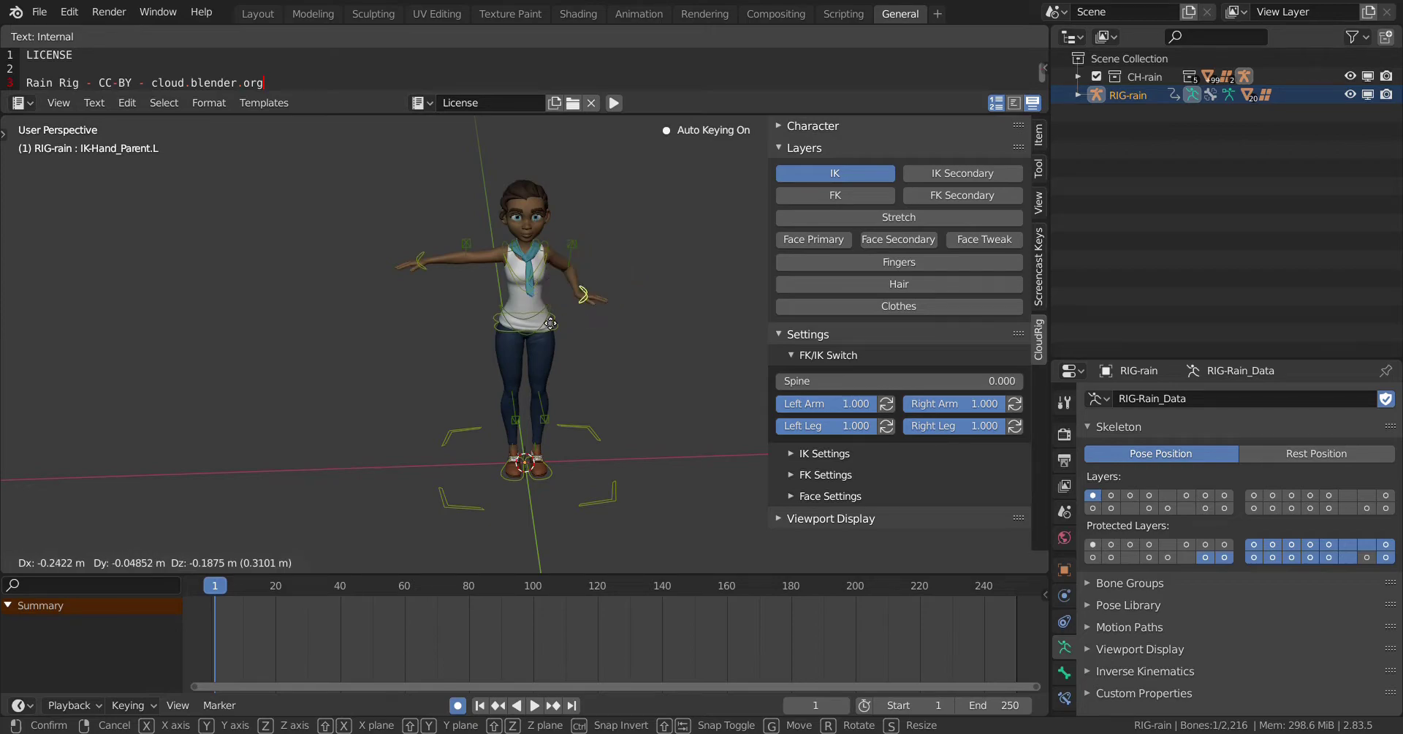
{"action": "right_click", "coordinate": [599, 289]}
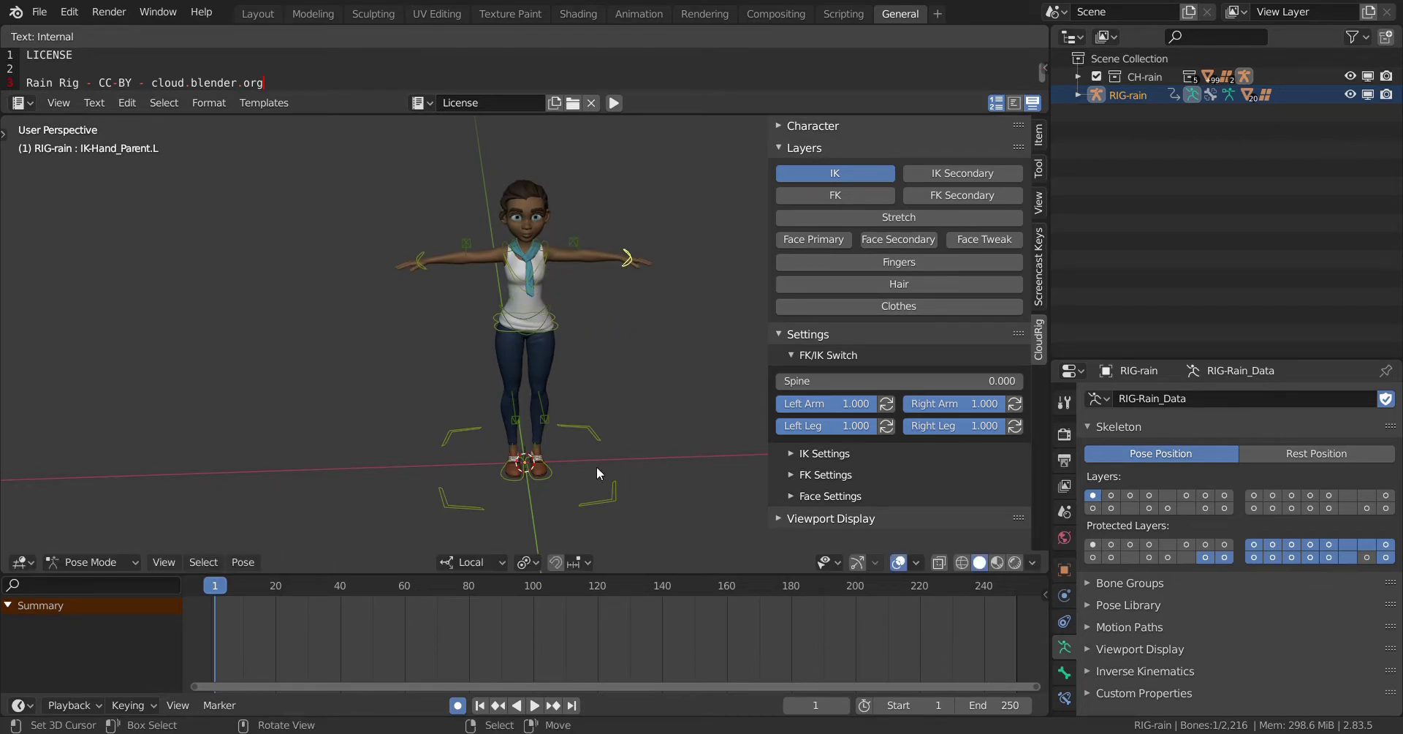
In the right side view, move the right foot about 0.24 m up and 0.19 m forward, then tilt its toes down about 12°.
{"action": "left_click", "coordinate": [507, 478]}
{"action": "key", "text": "KP_3"}
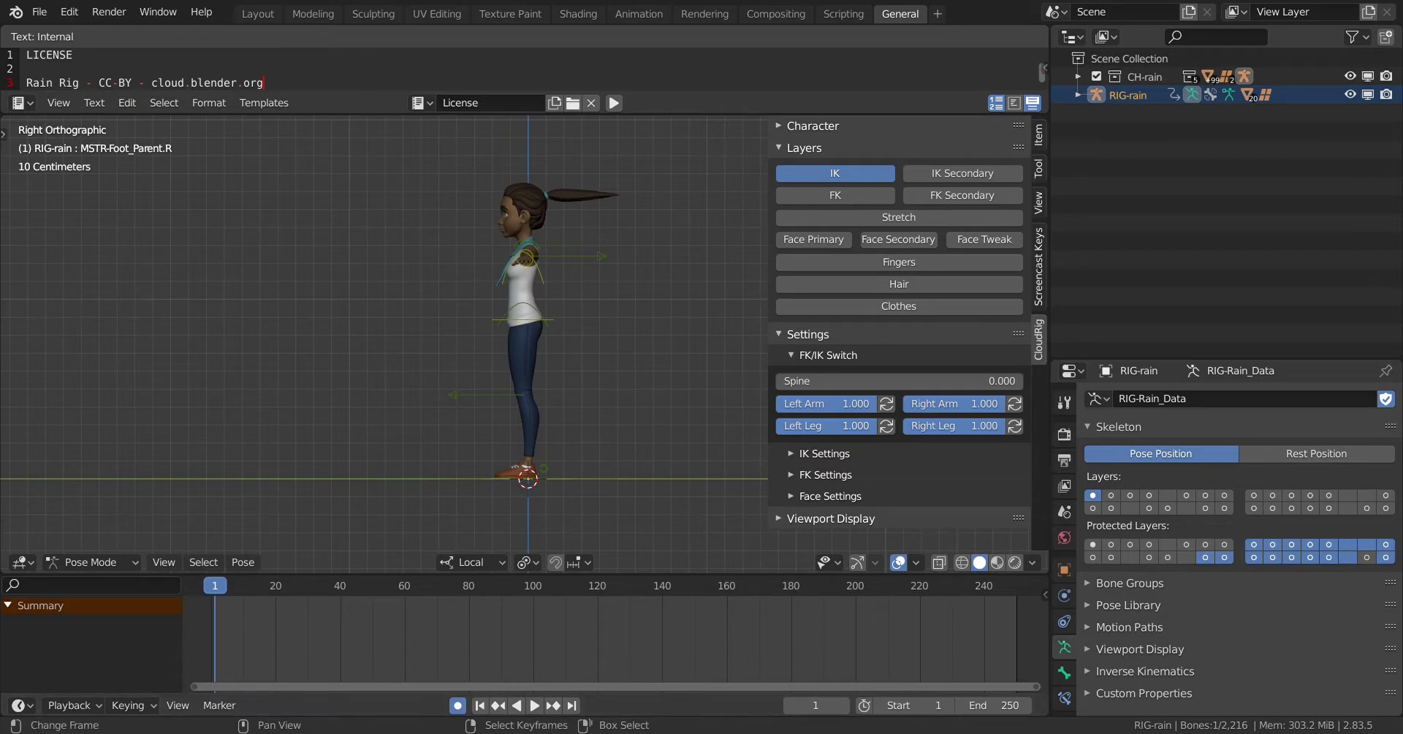
{"action": "scroll", "coordinate": [477, 485], "scroll_direction": "up", "scroll_amount": 2}
{"action": "key", "text": "g"}
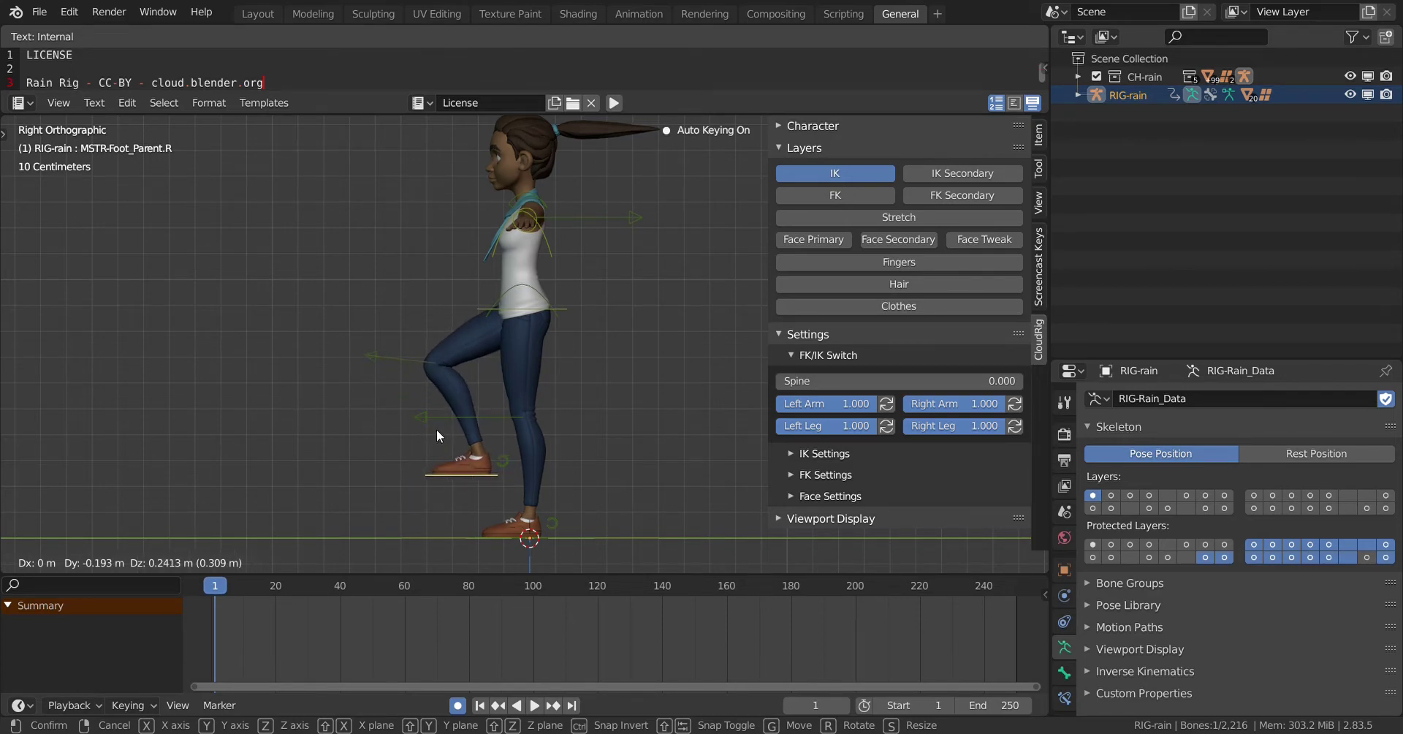
{"action": "left_click", "coordinate": [438, 433]}
{"action": "key", "text": "r"}
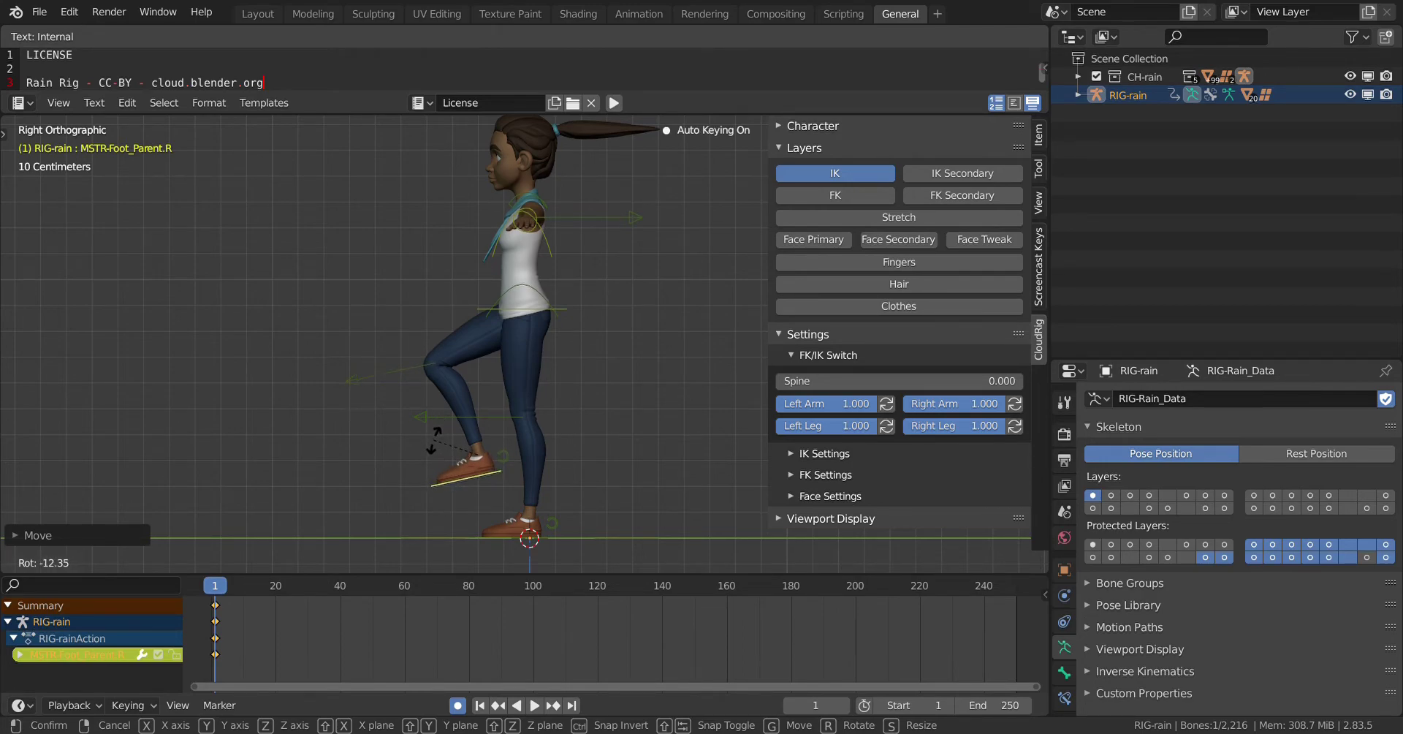
{"action": "left_click", "coordinate": [443, 459]}
Lift the left foot about 0.03 m off the ground with its IK control and rotate it slightly.
{"action": "left_click", "coordinate": [504, 533]}
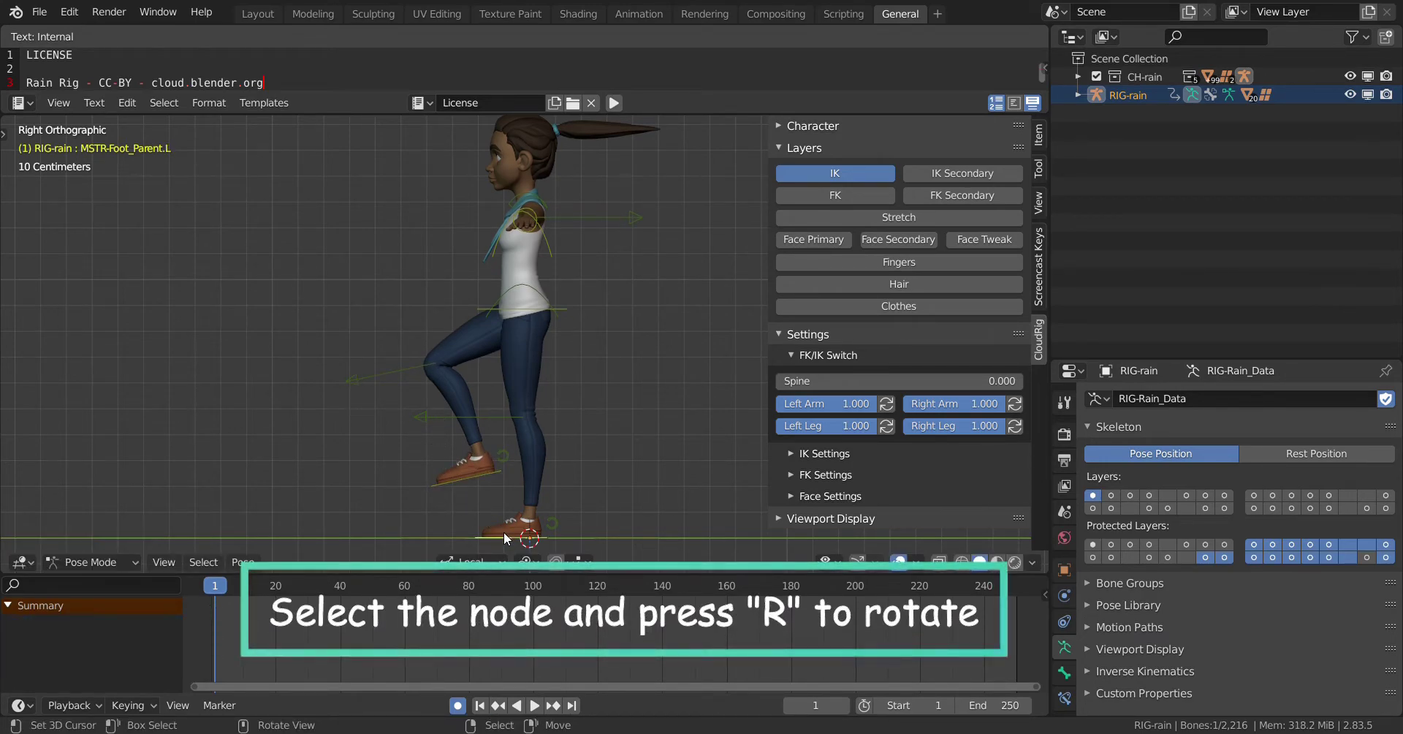
{"action": "key", "text": "r"}
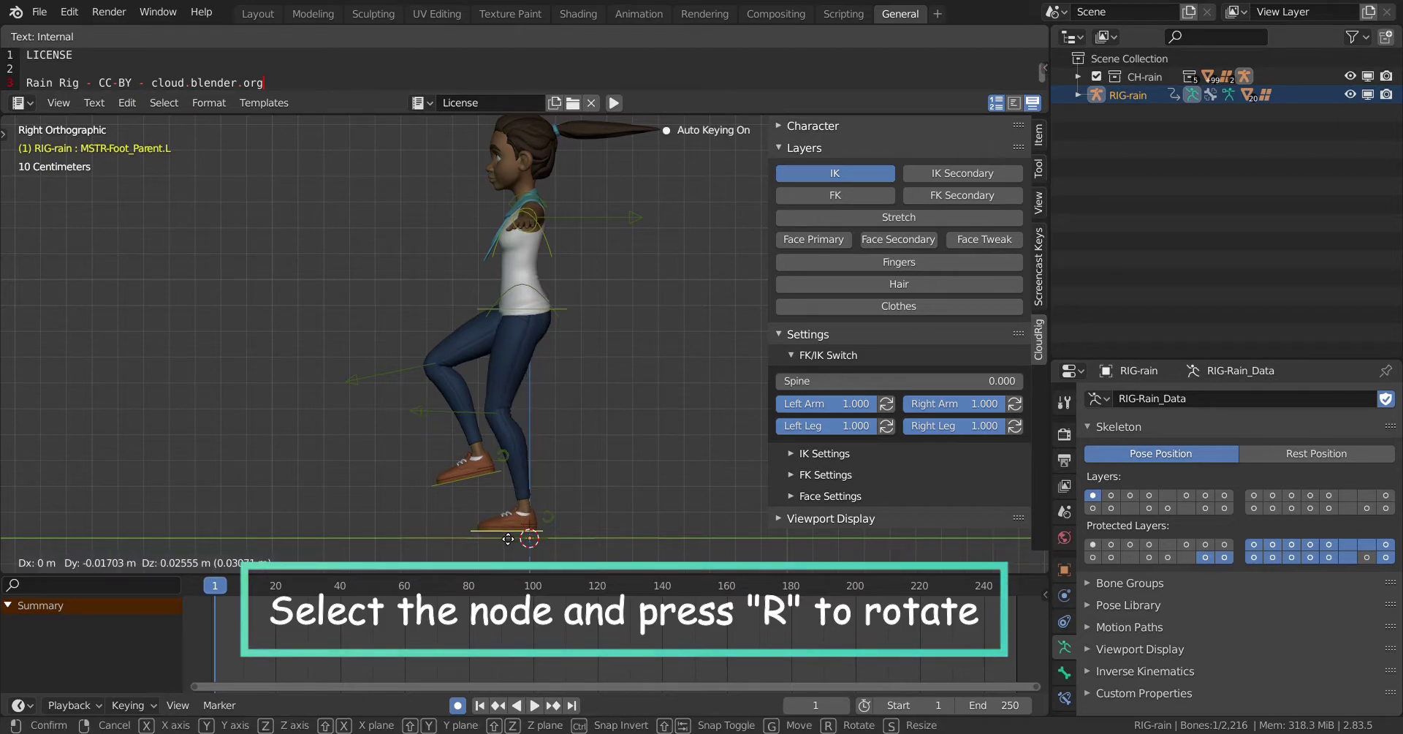
{"action": "left_click", "coordinate": [504, 539]}
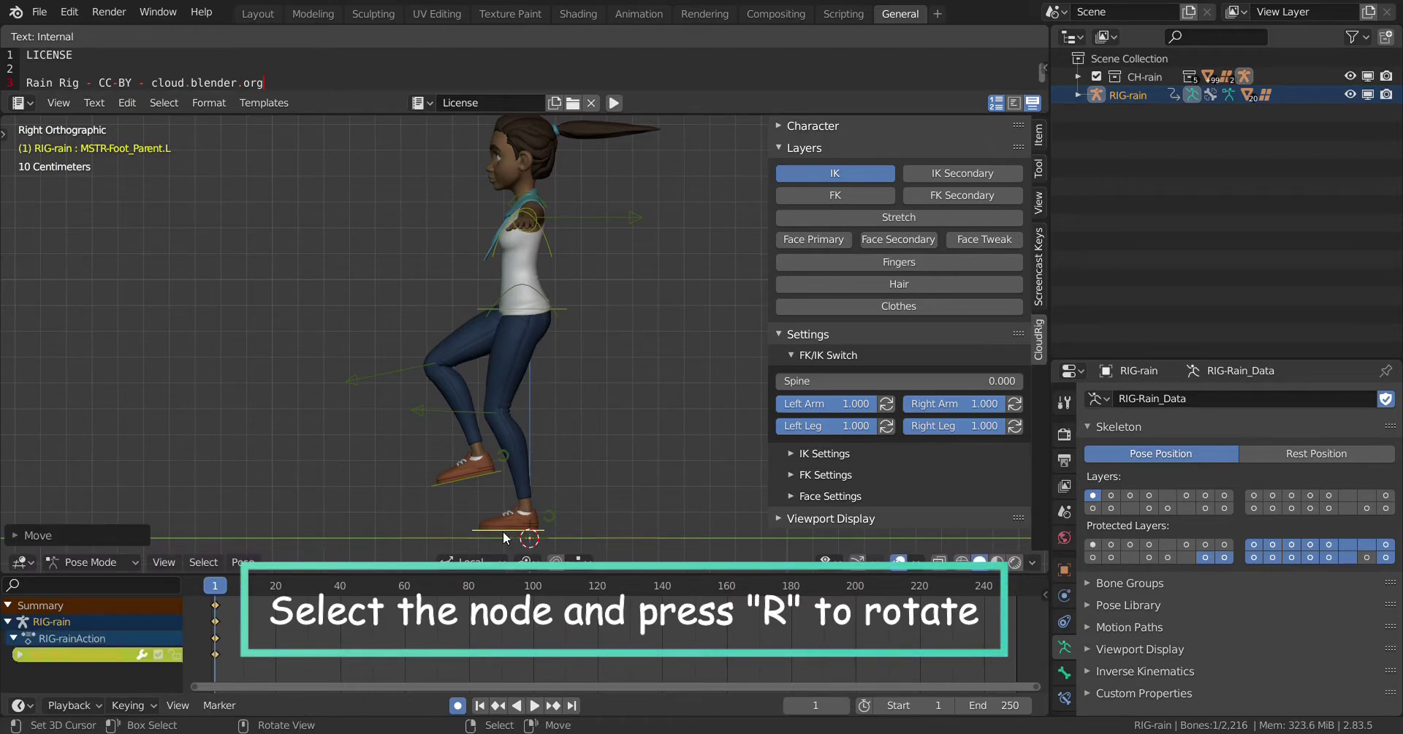
{"action": "key", "text": "r"}
{"action": "left_click", "coordinate": [504, 541]}
Rotate the hips control slightly while viewing the character from behind.
{"action": "middle_click_drag", "start_coordinate": [571, 481], "coordinate": [761, 503]}
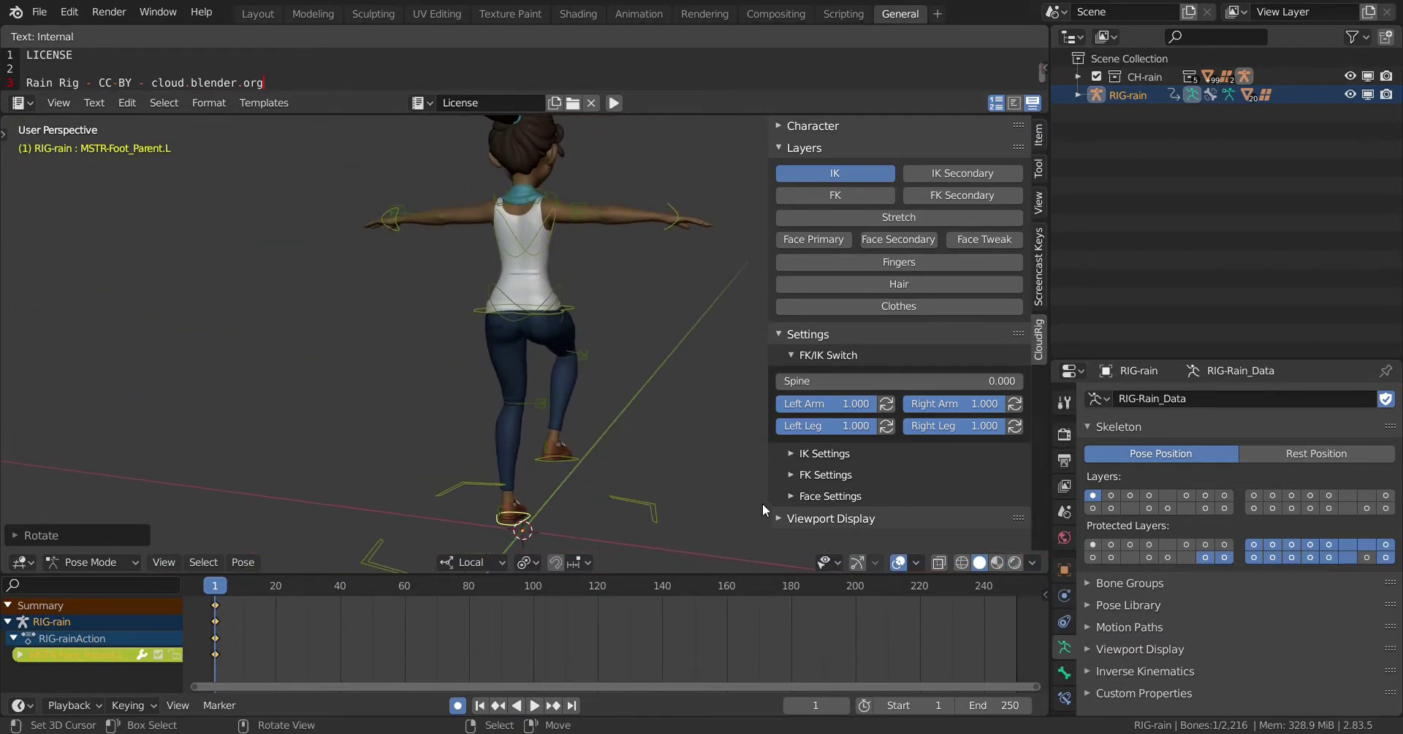
{"action": "left_click", "coordinate": [557, 295]}
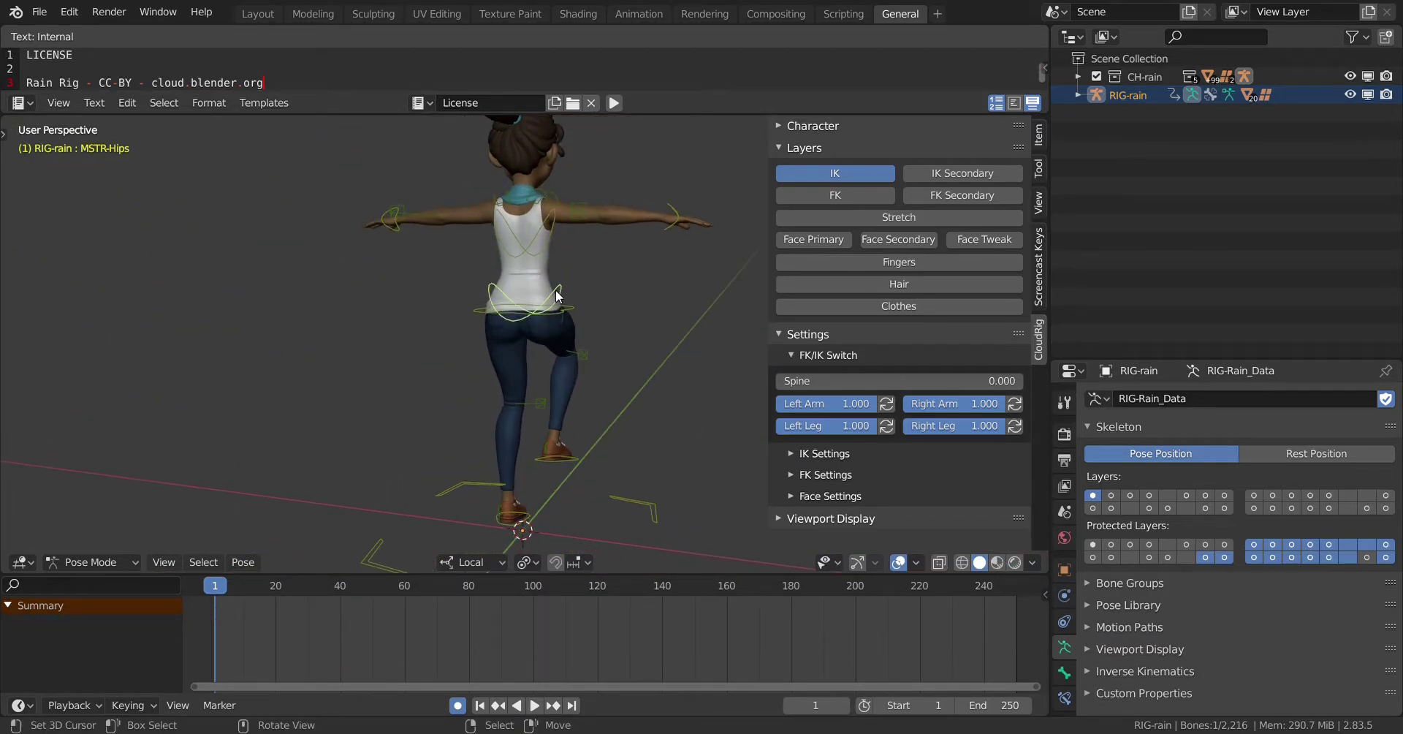
{"action": "key", "text": "r"}
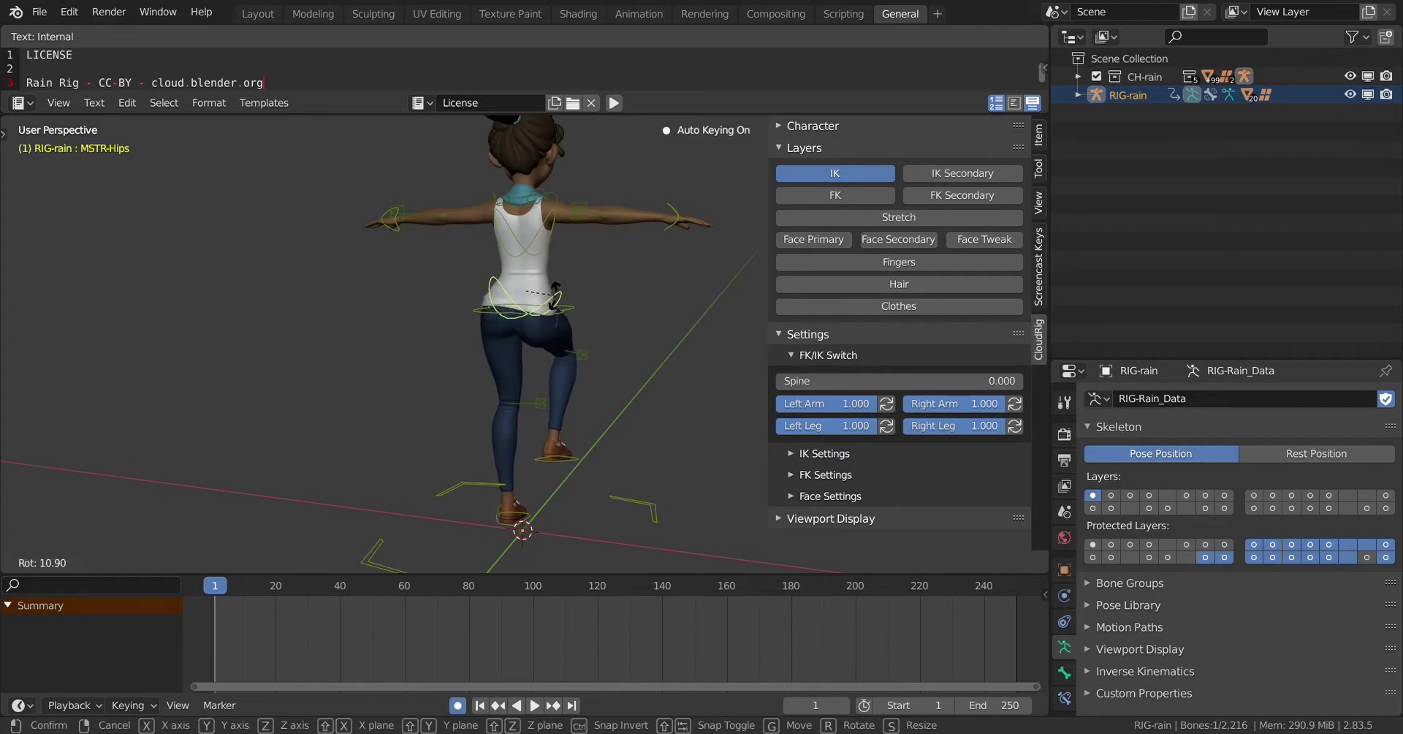
{"action": "left_click", "coordinate": [562, 299]}
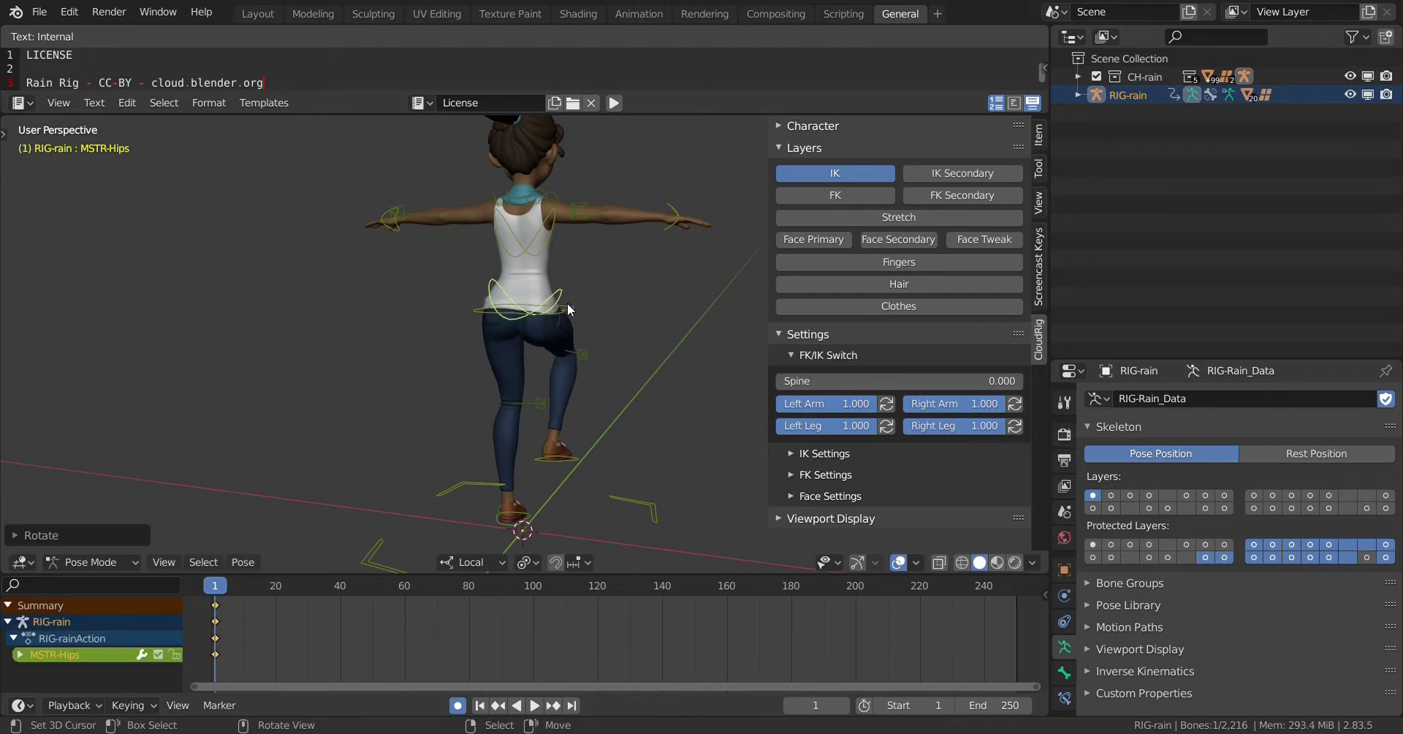
Move the left hand's IK control inward and down so the hand sits in front of the waist.
{"action": "middle_click_drag", "start_coordinate": [567, 302], "coordinate": [689, 330]}
{"action": "scroll", "coordinate": [657, 333], "scroll_direction": "down", "scroll_amount": 2}
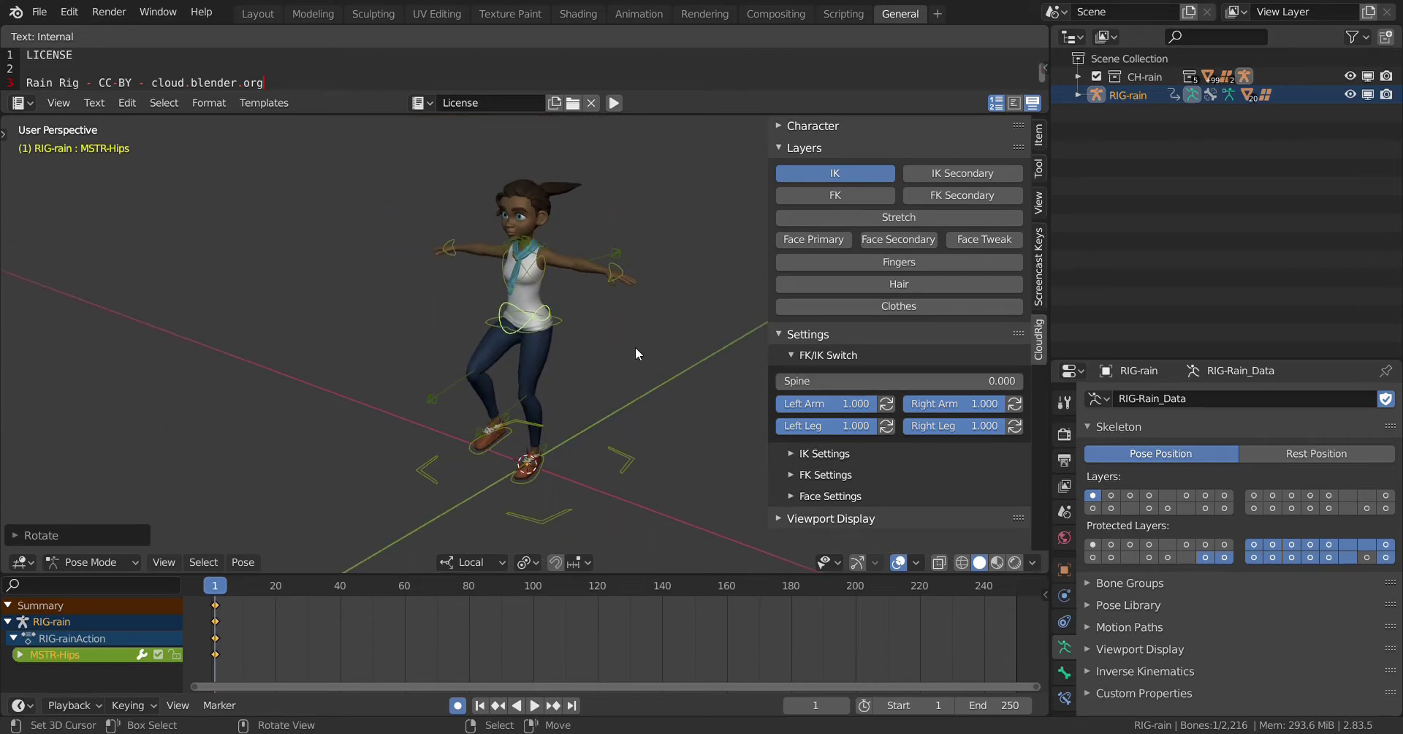
{"action": "left_click", "coordinate": [611, 271]}
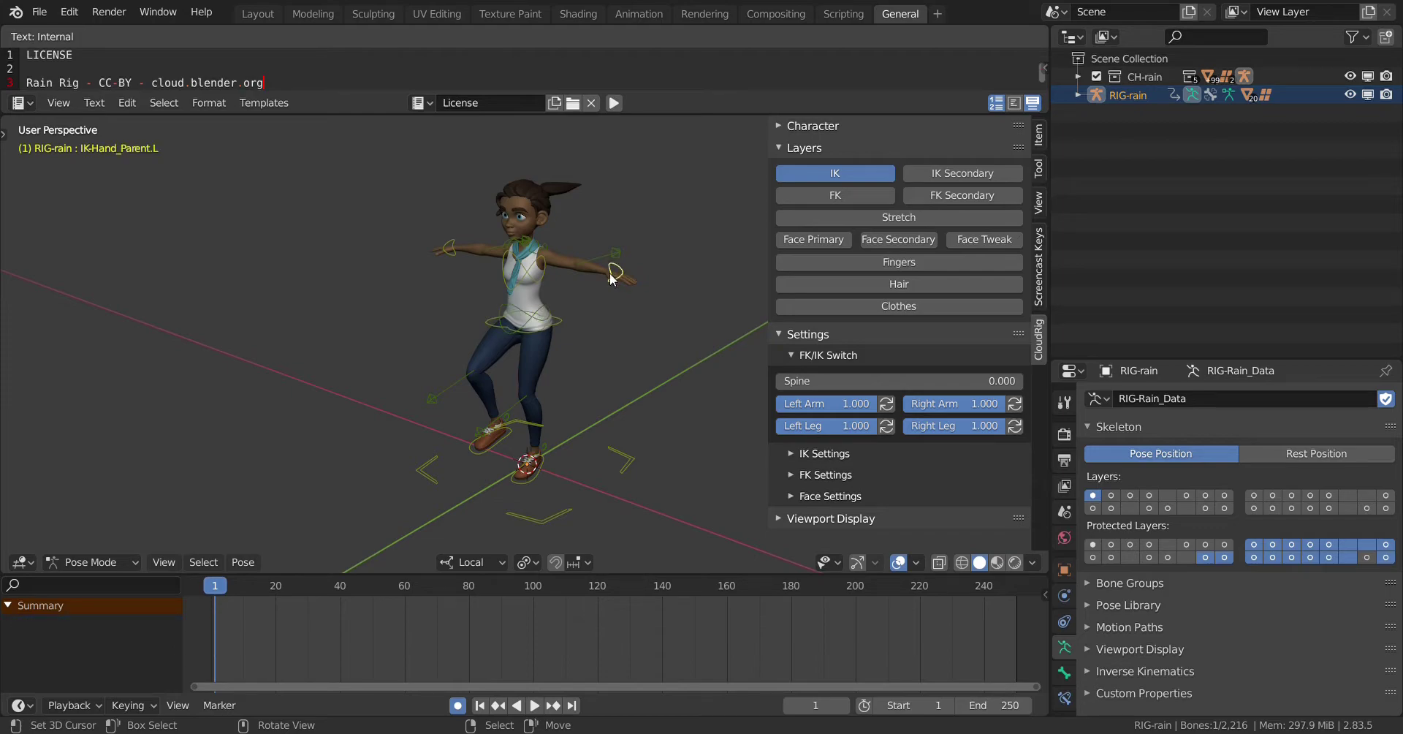
{"action": "key", "text": "g"}
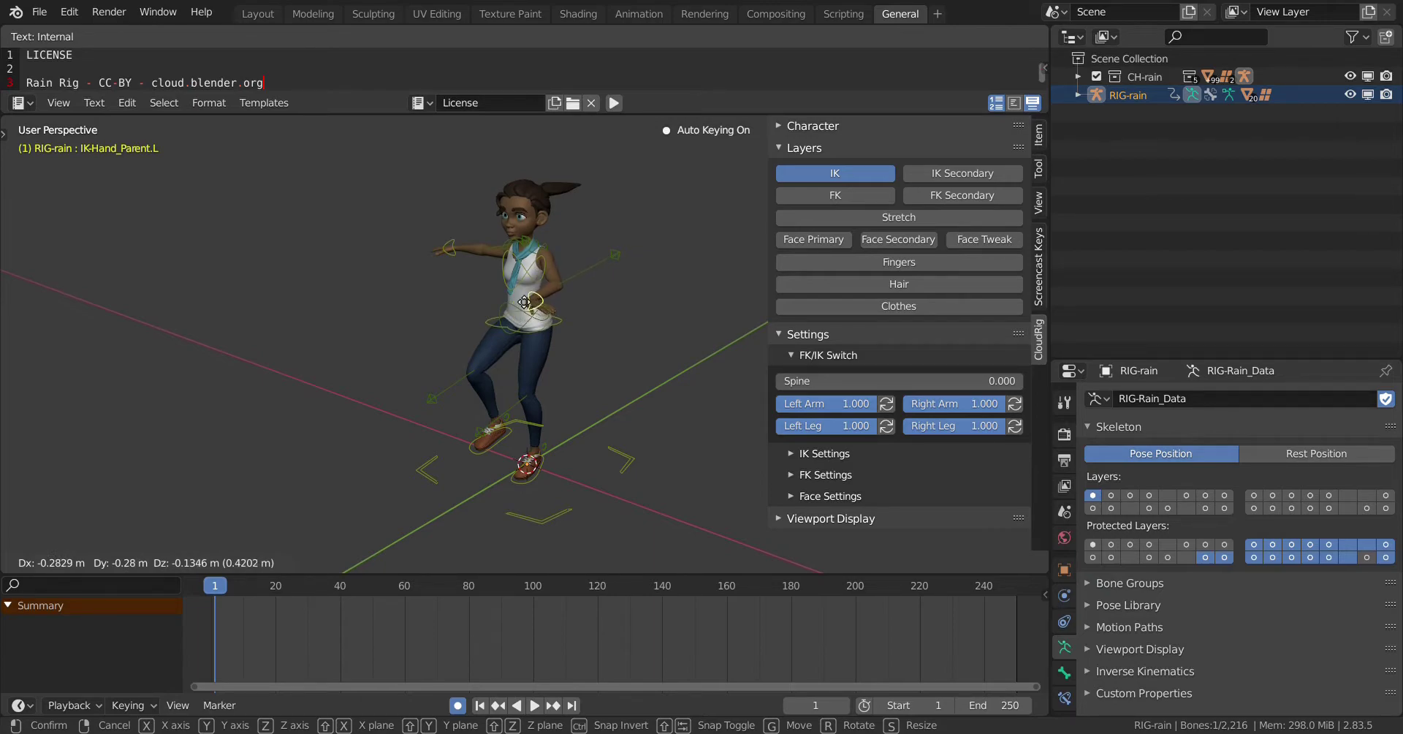
{"action": "left_click", "coordinate": [568, 323]}
{"action": "middle_click_drag", "start_coordinate": [568, 323], "coordinate": [651, 284]}
{"action": "key", "text": "g"}
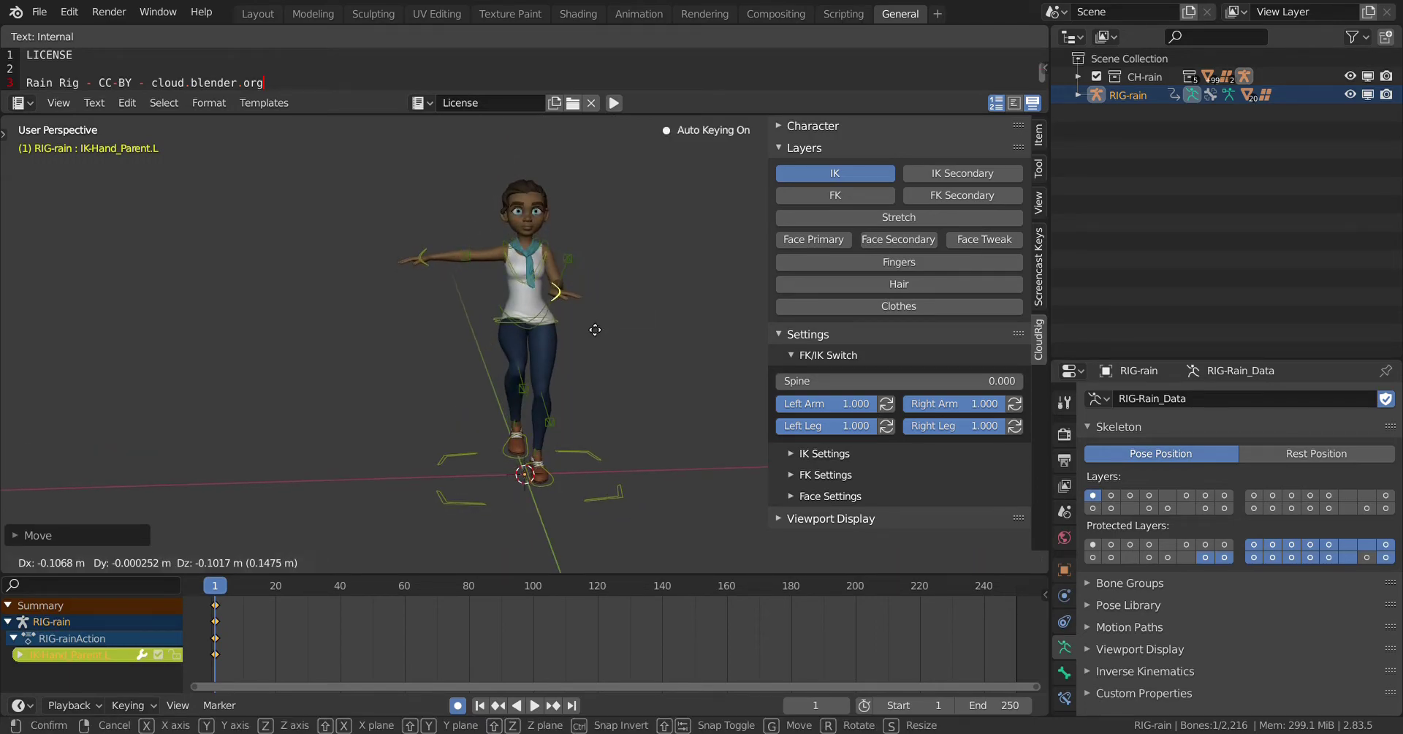
{"action": "left_click", "coordinate": [589, 322]}
Rotate the left hand from above to point forward, then roll it from the front view to turn the palm inward.
{"action": "middle_click_drag", "start_coordinate": [589, 323], "coordinate": [599, 516]}
{"action": "key", "text": "r"}
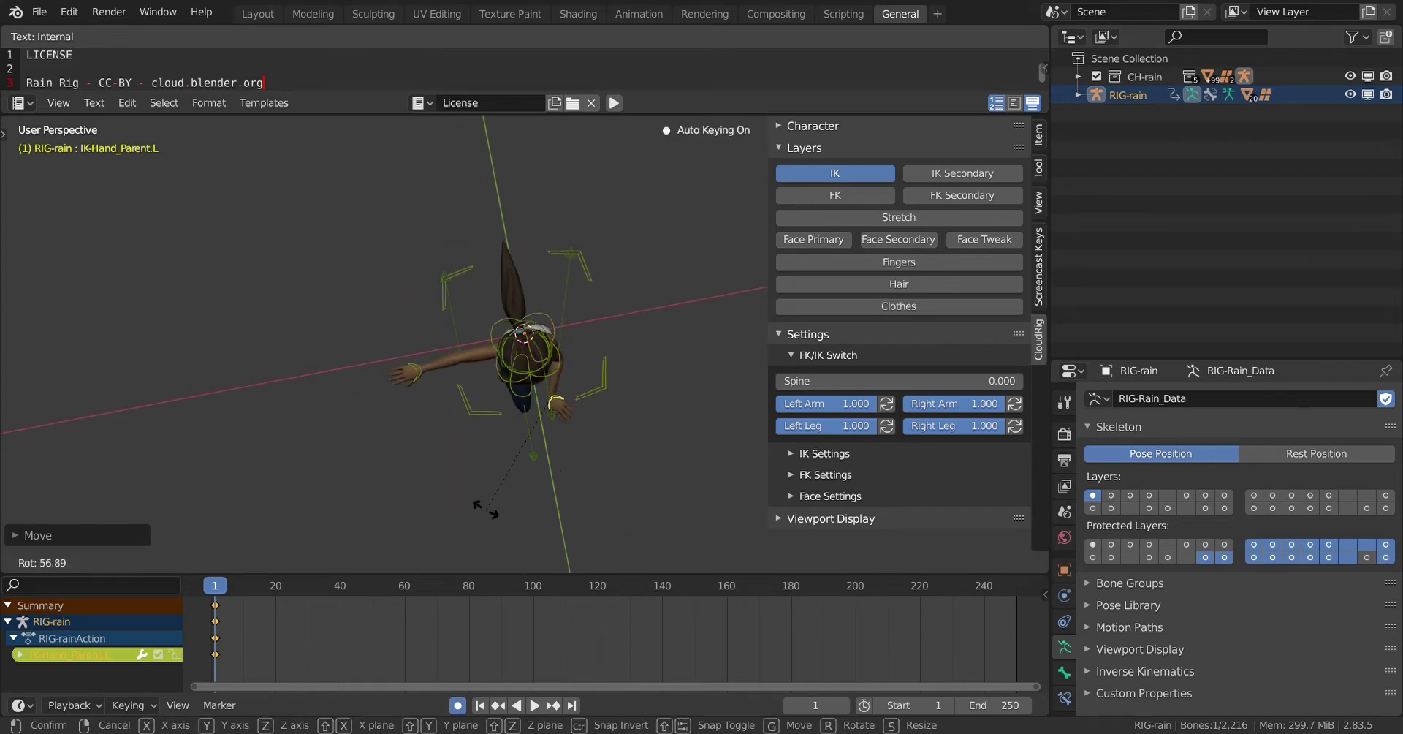
{"action": "left_click", "coordinate": [428, 462]}
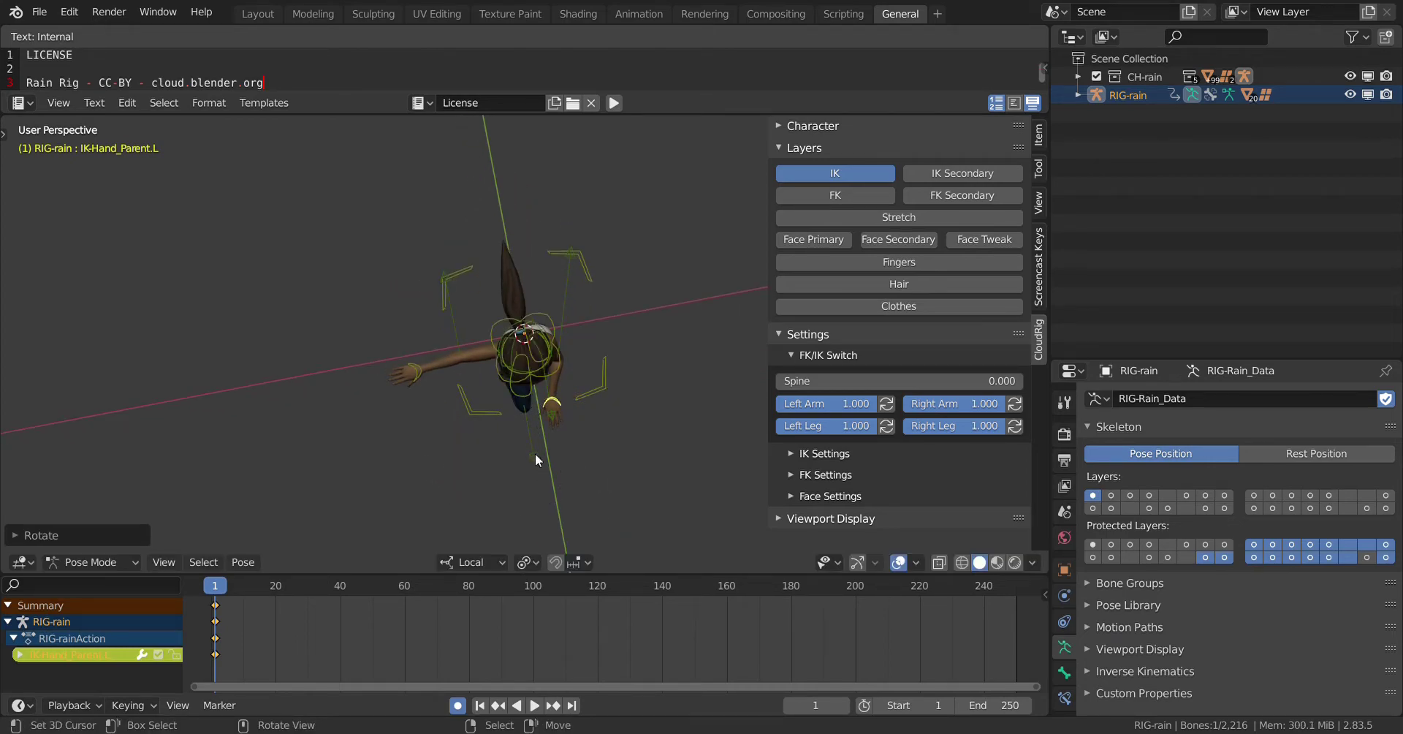
{"action": "middle_click_drag", "start_coordinate": [535, 453], "coordinate": [548, 315]}
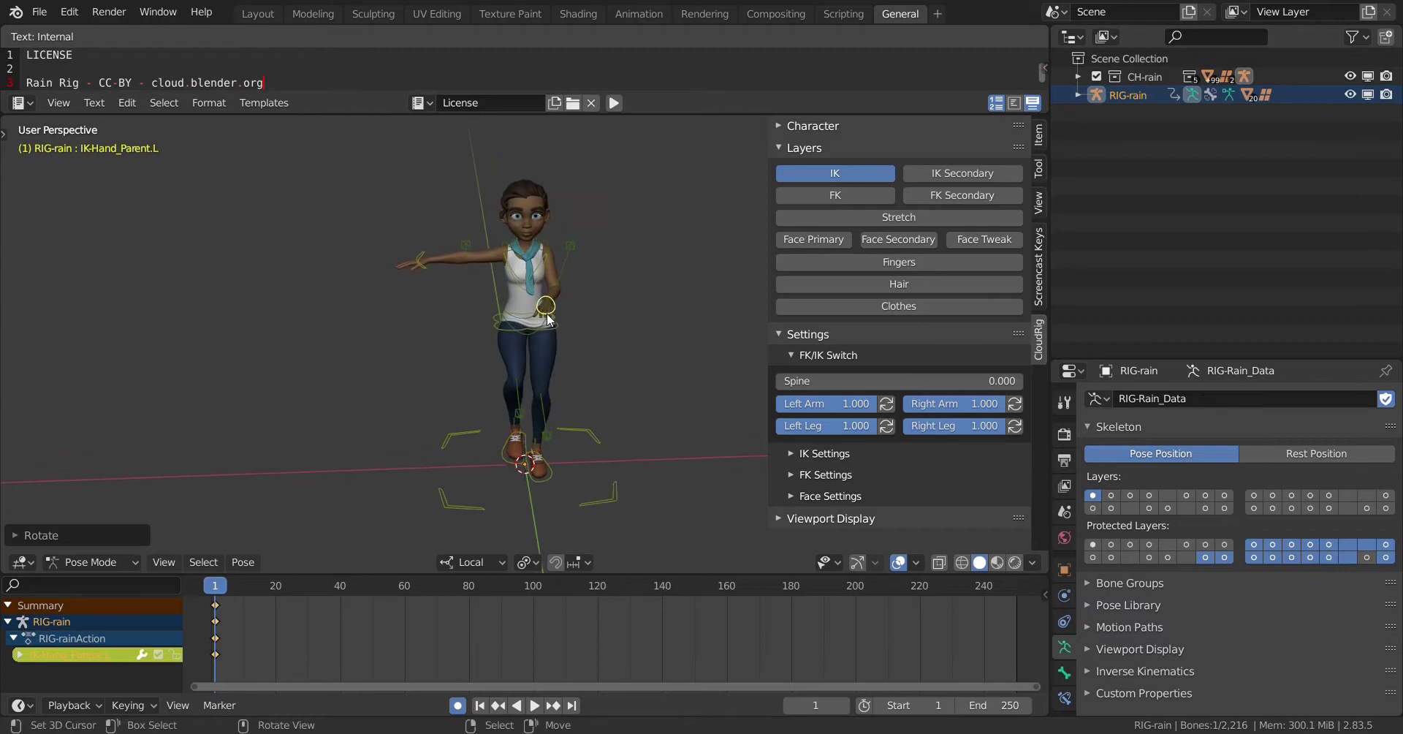
{"action": "key", "text": "r"}
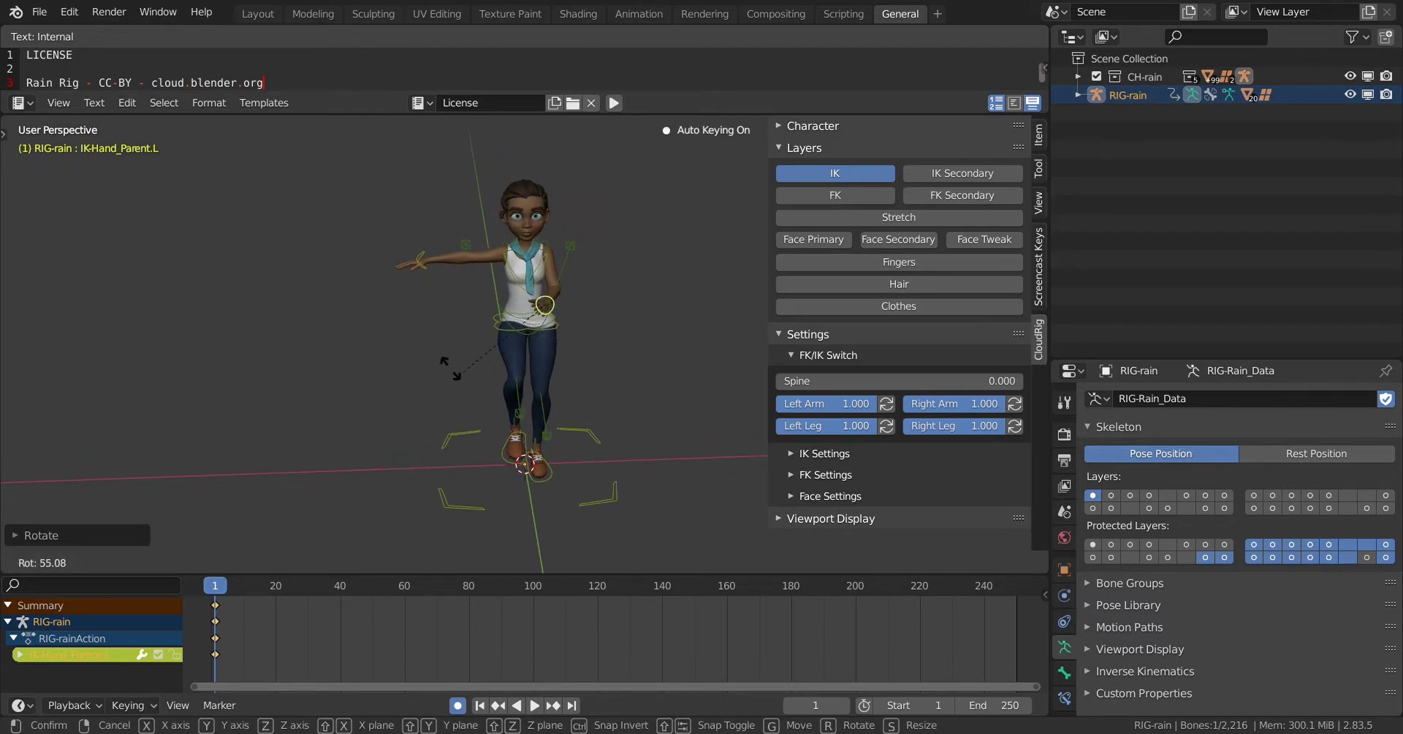
{"action": "left_click", "coordinate": [419, 322]}
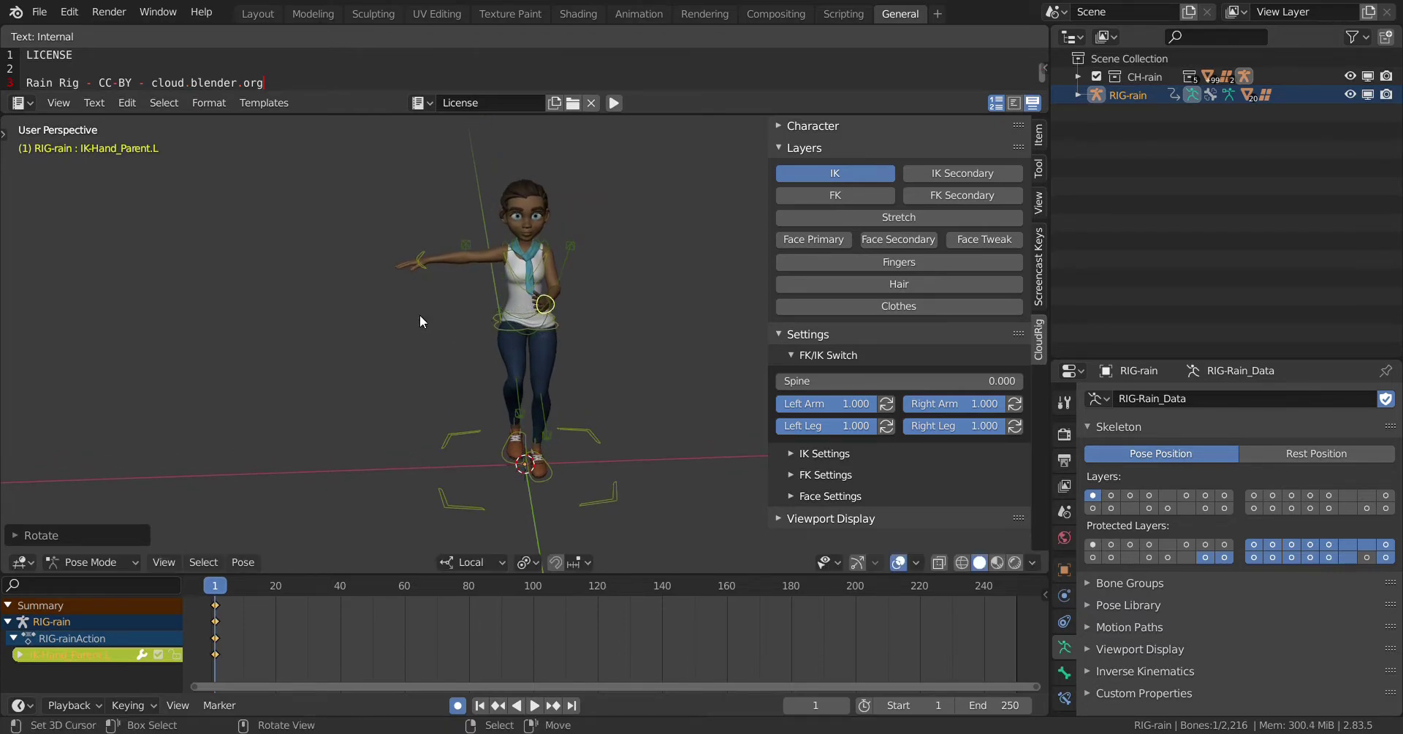
Shift the left hand slightly from the front view and adjust its rotation a little from above.
{"action": "key", "text": "g"}
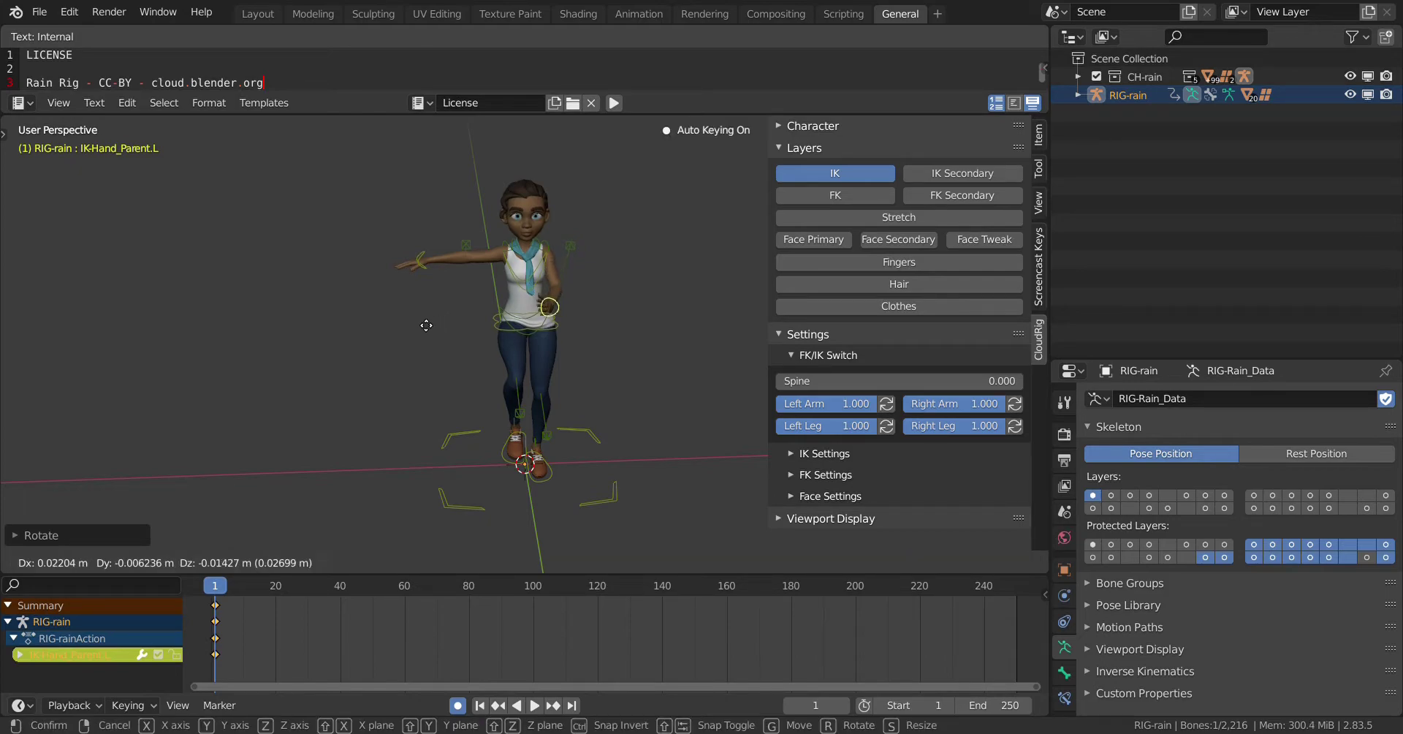
{"action": "left_click", "coordinate": [509, 311]}
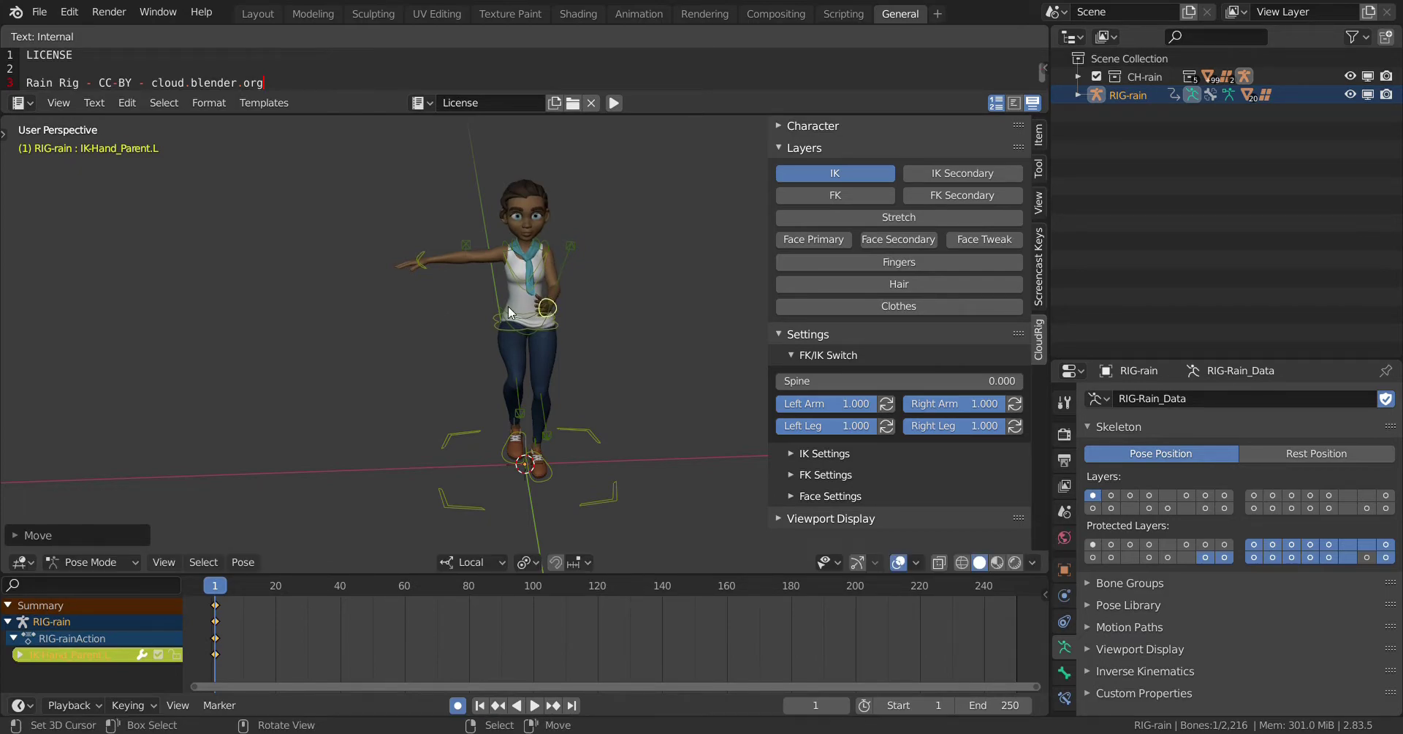
{"action": "middle_click_drag", "start_coordinate": [507, 305], "coordinate": [526, 429]}
{"action": "key", "text": "r"}
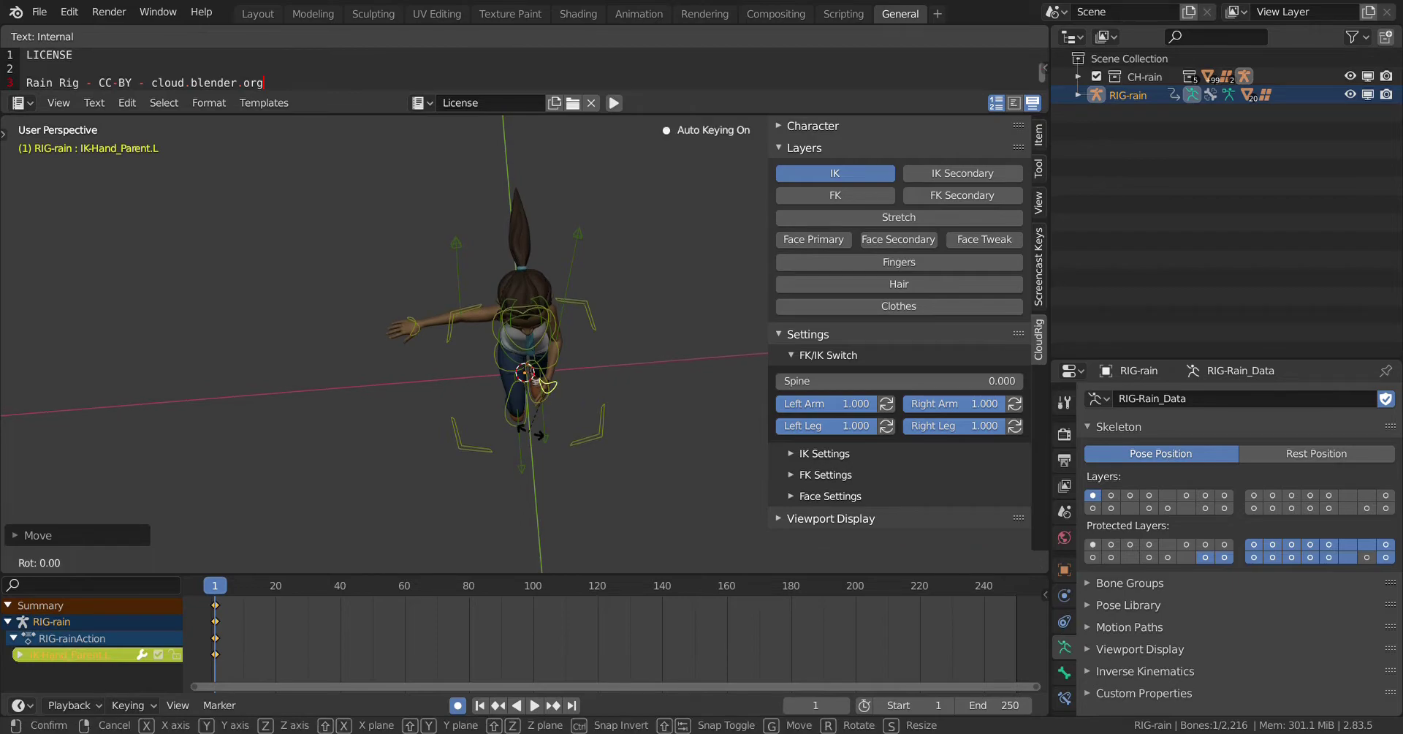
{"action": "left_click", "coordinate": [541, 435]}
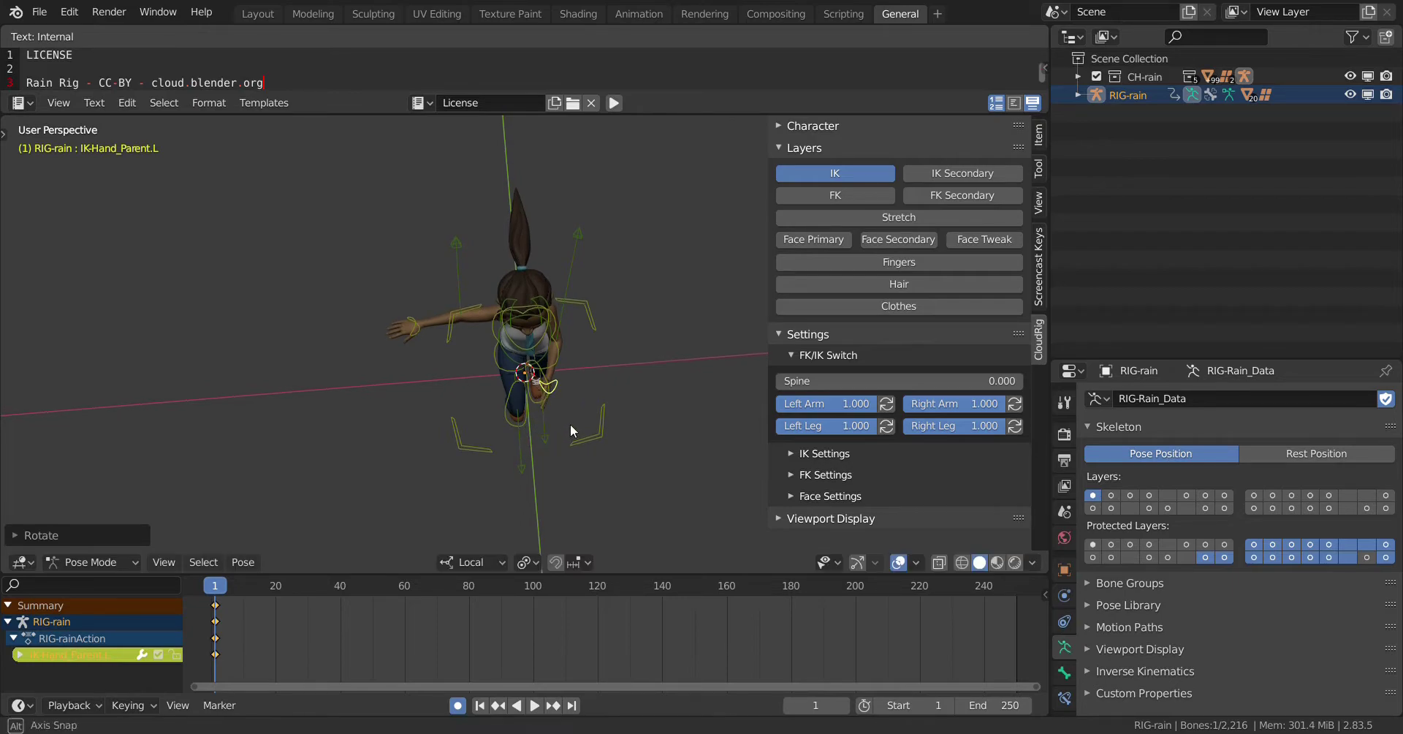
From the side, pull the left hand back and down toward the body and rotate it about -32°.
{"action": "middle_click_drag", "start_coordinate": [570, 424], "coordinate": [51, 340]}
{"action": "middle_click_drag", "start_coordinate": [586, 419], "coordinate": [525, 359]}
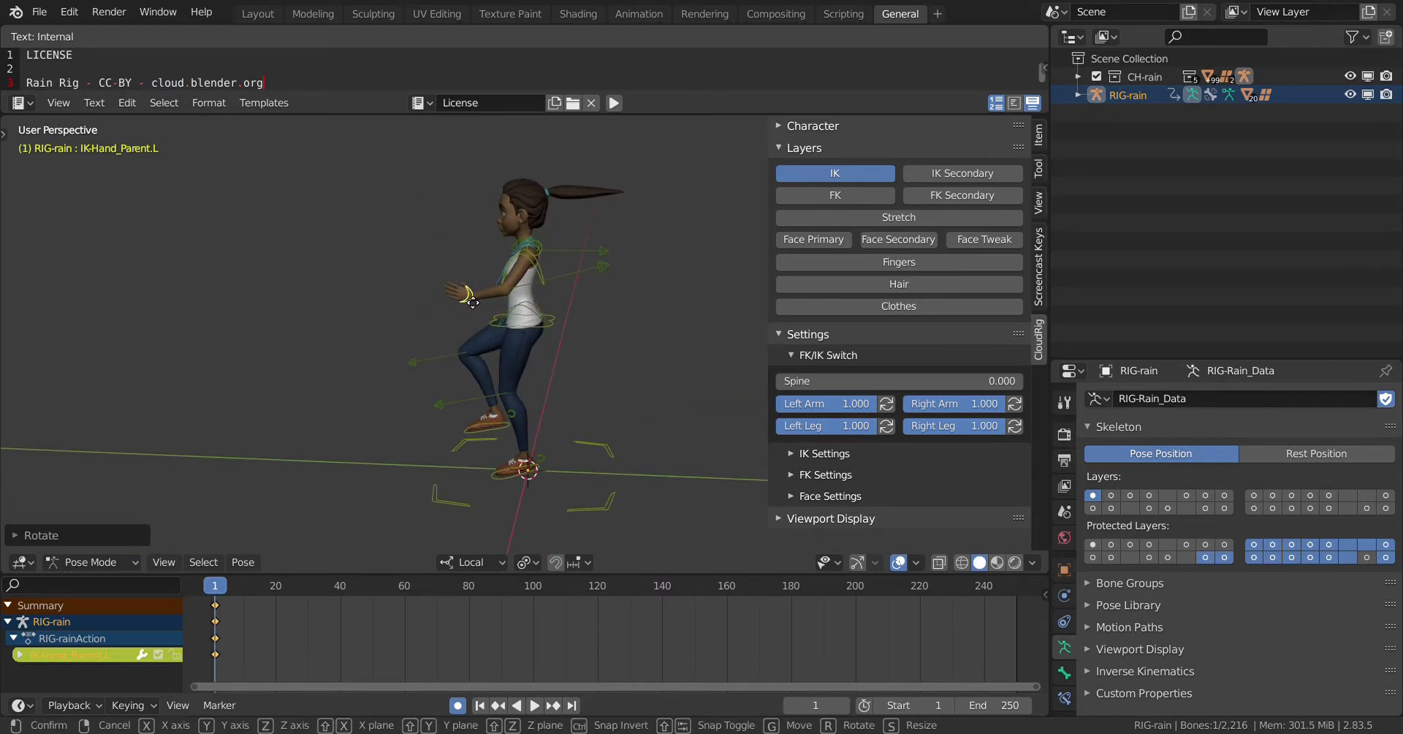
{"action": "key", "text": "g"}
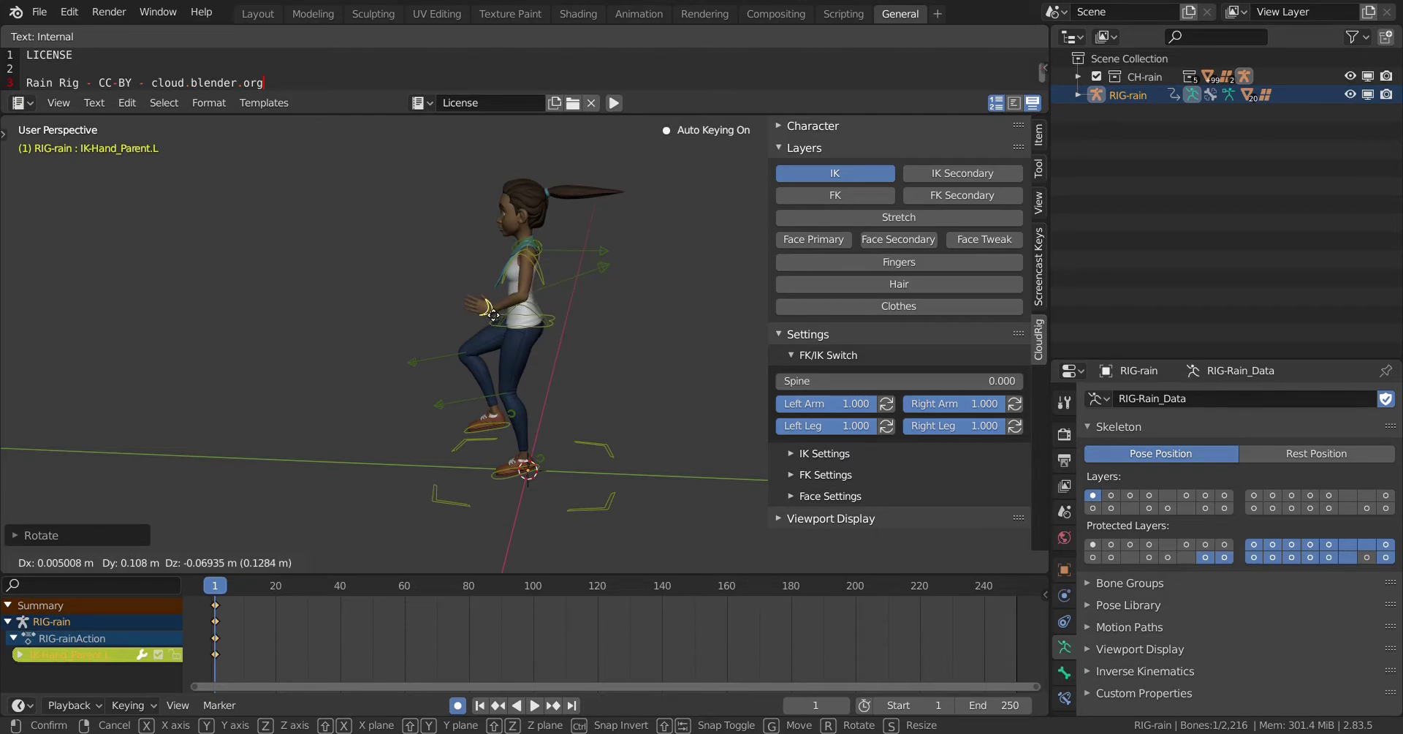
{"action": "left_click", "coordinate": [486, 308]}
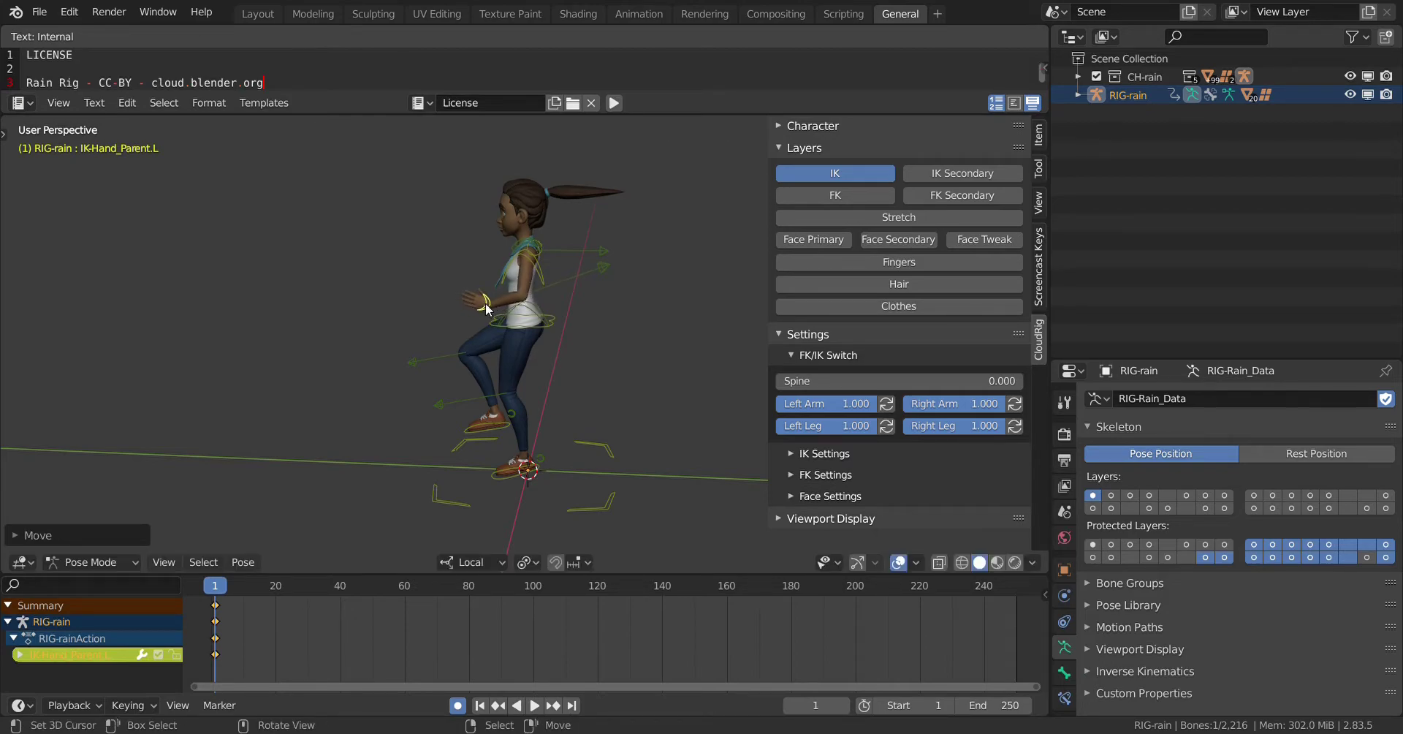
{"action": "key", "text": "r"}
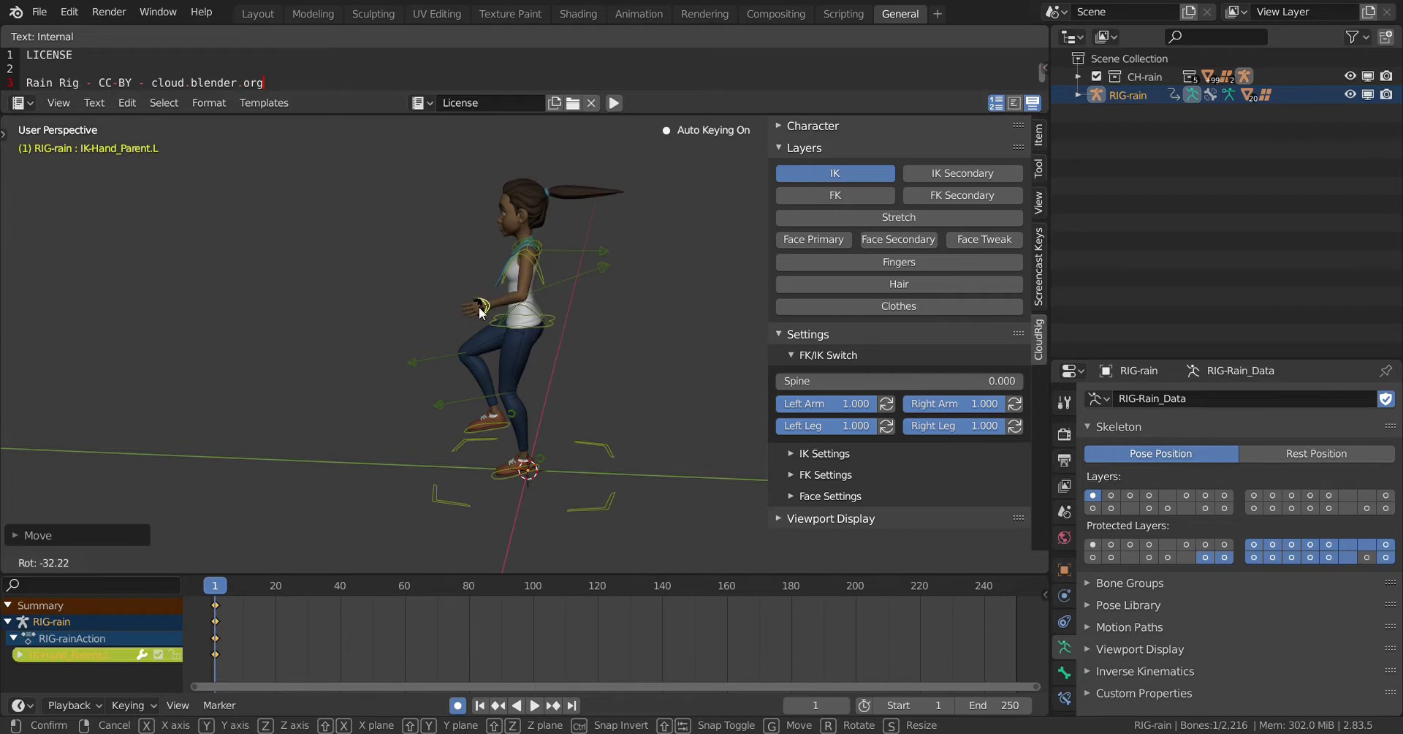
{"action": "left_click", "coordinate": [481, 312]}
Select the right hand's IK control, viewing the character from its right side.
{"action": "middle_click_drag", "start_coordinate": [547, 341], "coordinate": [613, 322]}
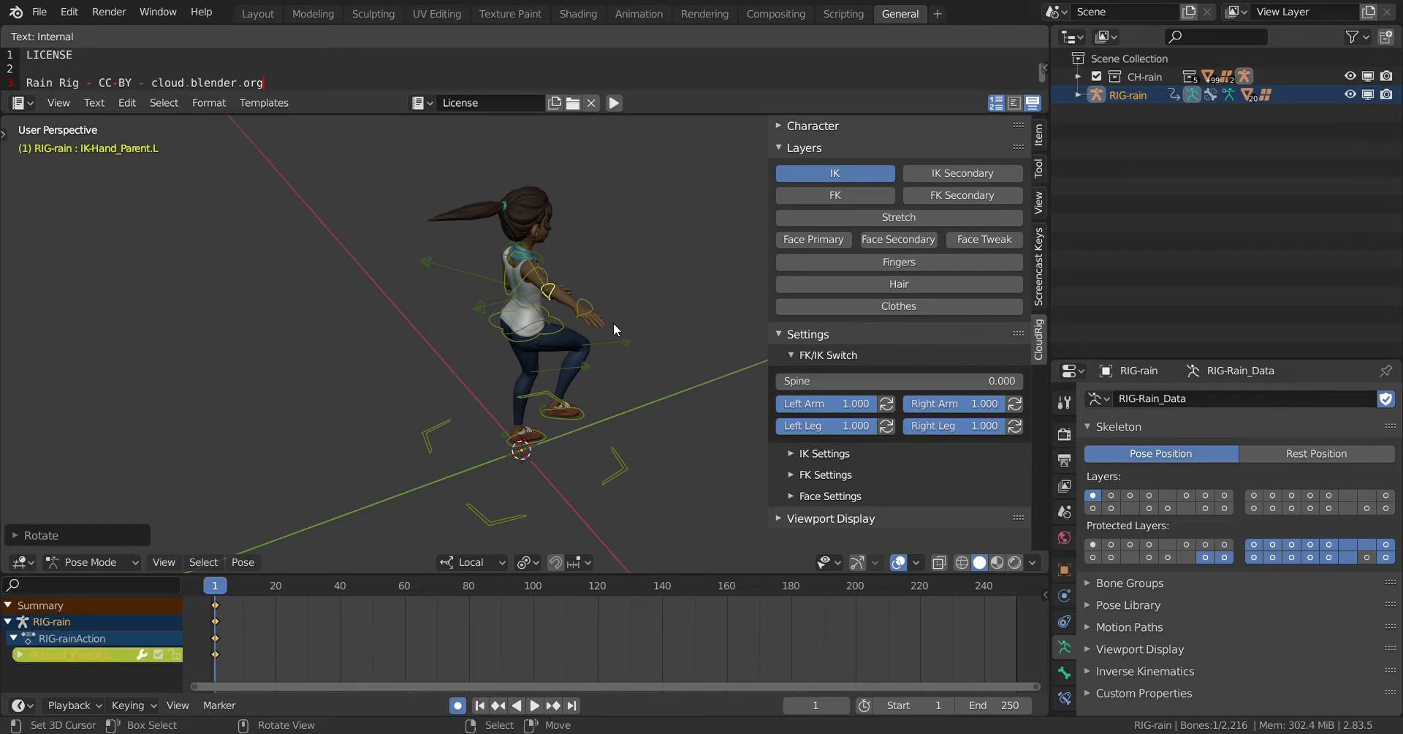
{"action": "left_click", "coordinate": [579, 309]}
{"action": "key", "text": "g"}
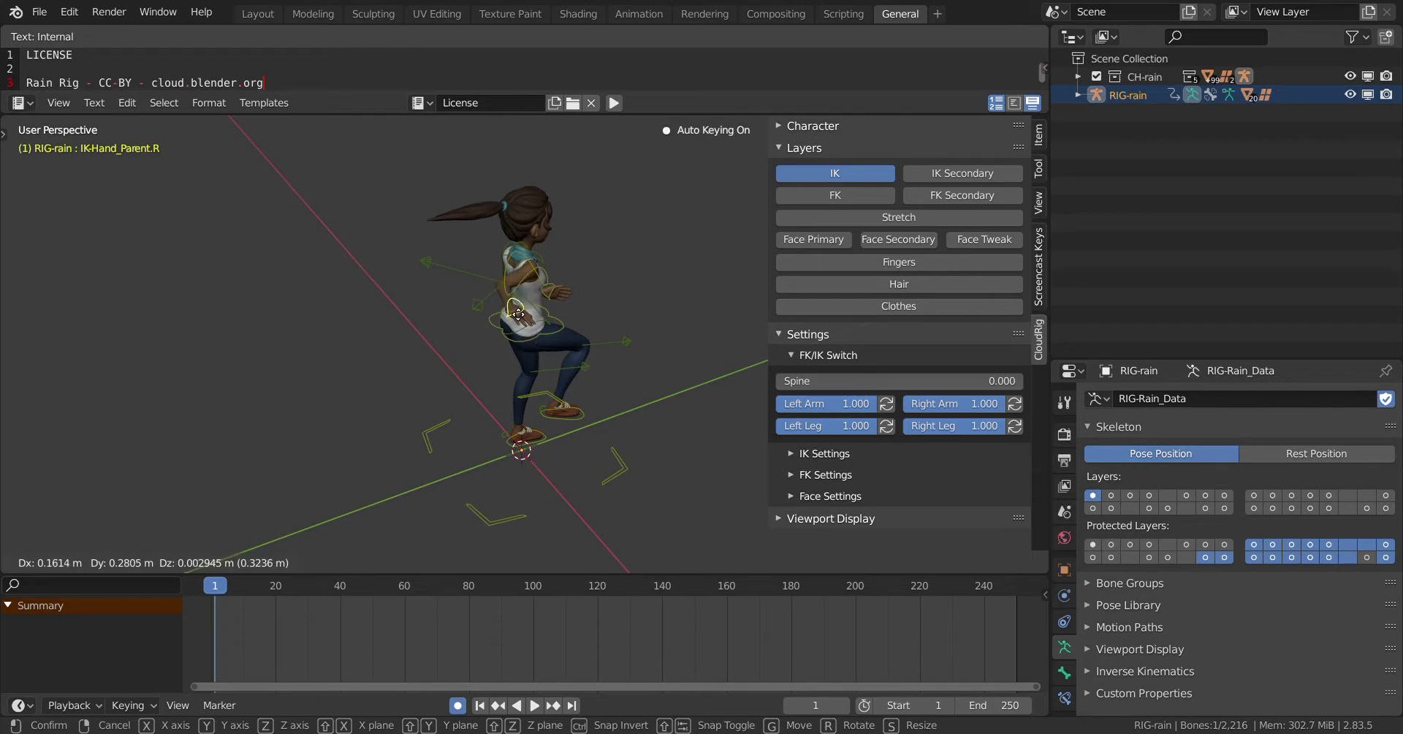
{"action": "key", "text": "y"}
{"action": "key", "text": "y"}
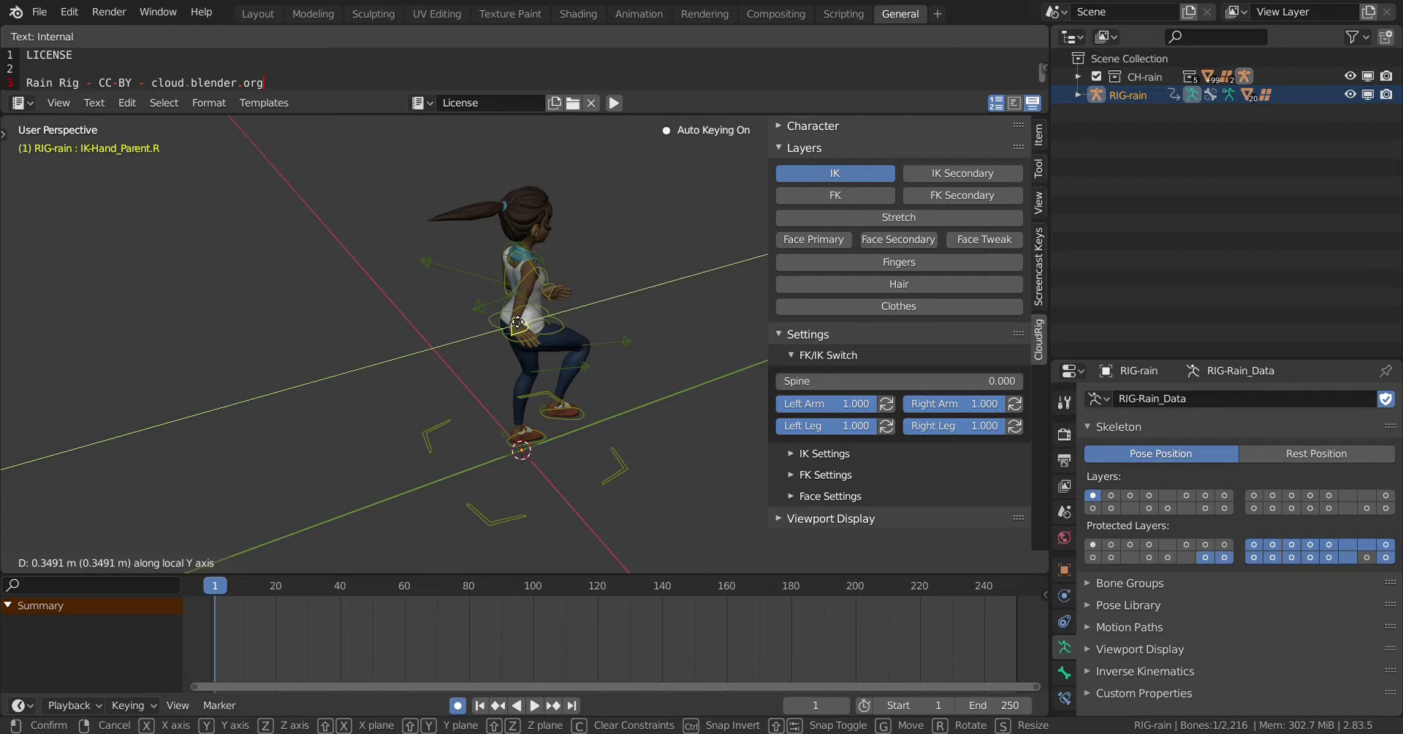
{"action": "left_click", "coordinate": [512, 315]}
Lower the right hand from its outstretched position to beside the waist, about 0.45 m, then rotate it from behind the character.
{"action": "middle_click_drag", "start_coordinate": [560, 320], "coordinate": [594, 328]}
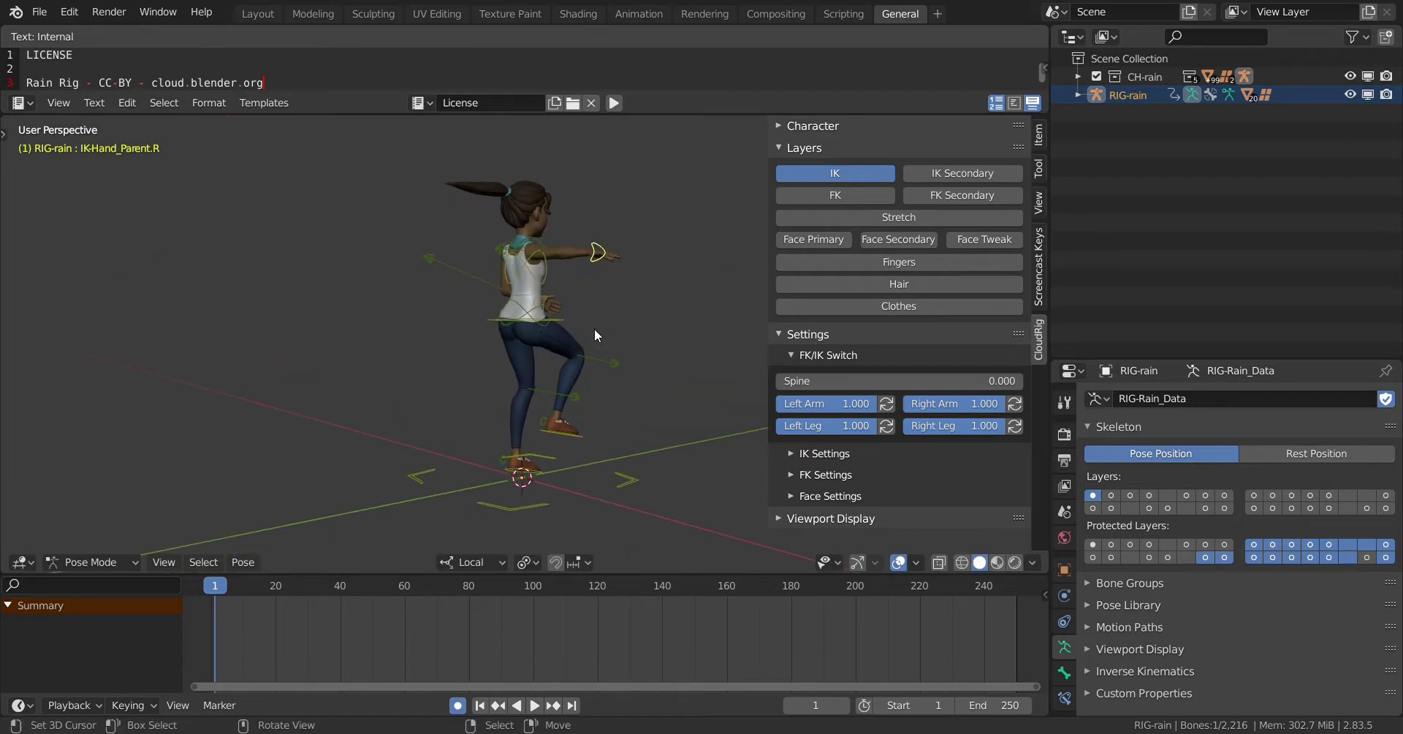
{"action": "key", "text": "g"}
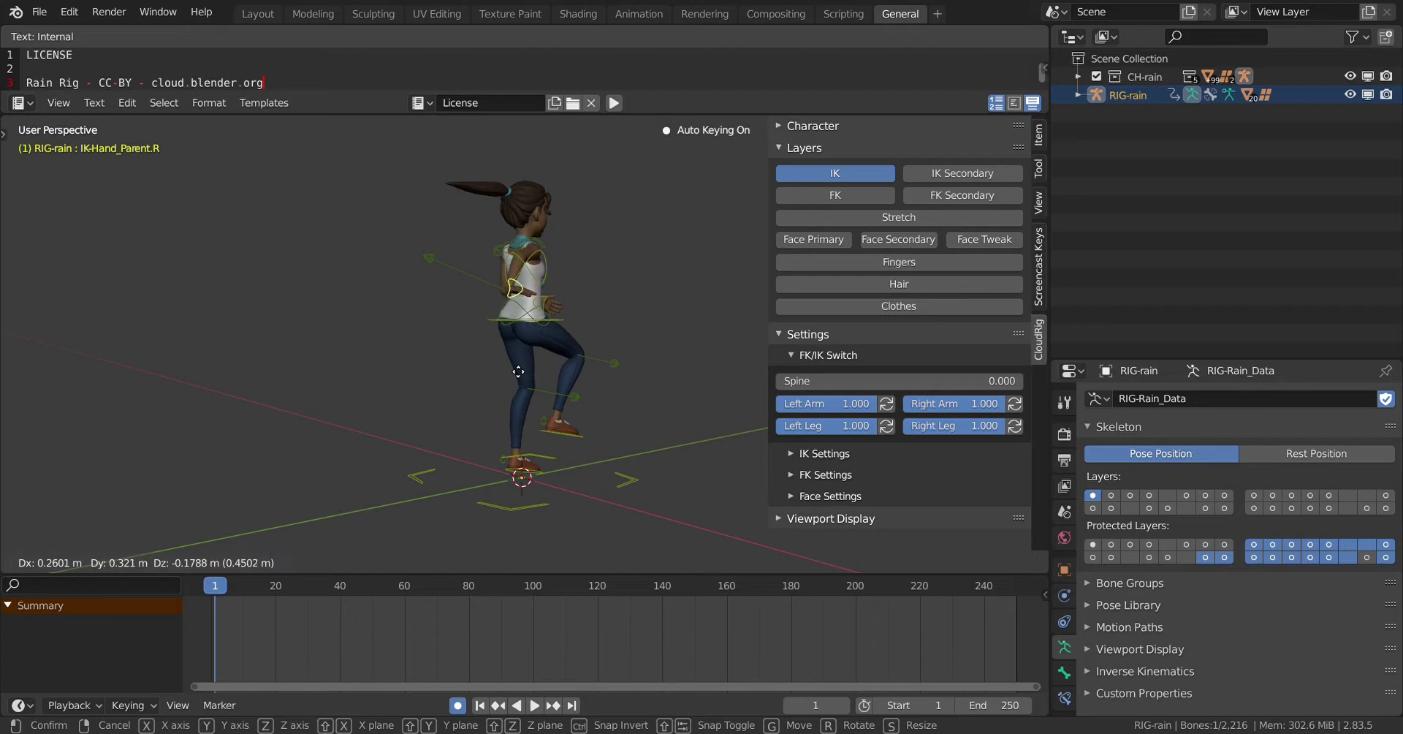
{"action": "left_click", "coordinate": [511, 366]}
{"action": "middle_click_drag", "start_coordinate": [512, 366], "coordinate": [569, 339]}
{"action": "key", "text": "r"}
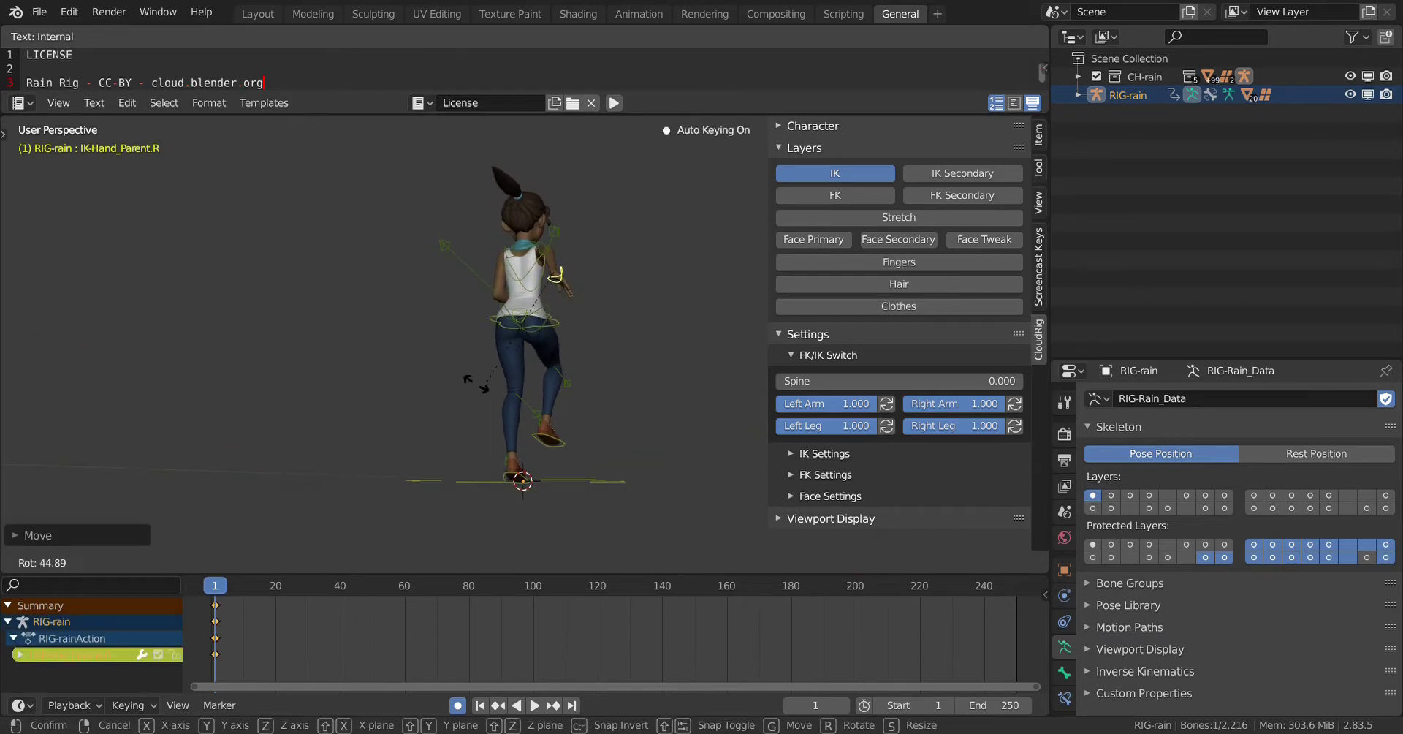
{"action": "left_click", "coordinate": [379, 378]}
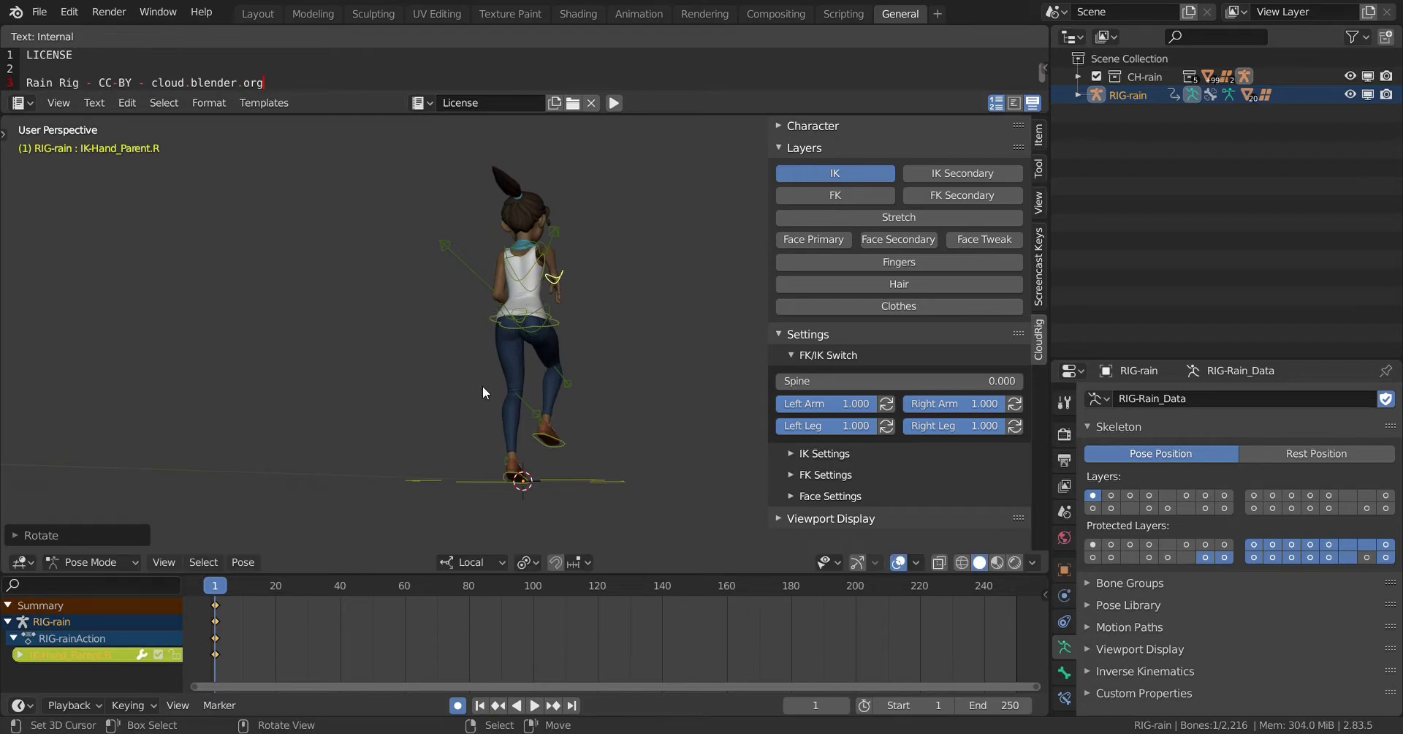
Shift the right hand forward and slightly up from the side, then bring it down and inward toward the hip from behind.
{"action": "middle_click_drag", "start_coordinate": [483, 386], "coordinate": [414, 452]}
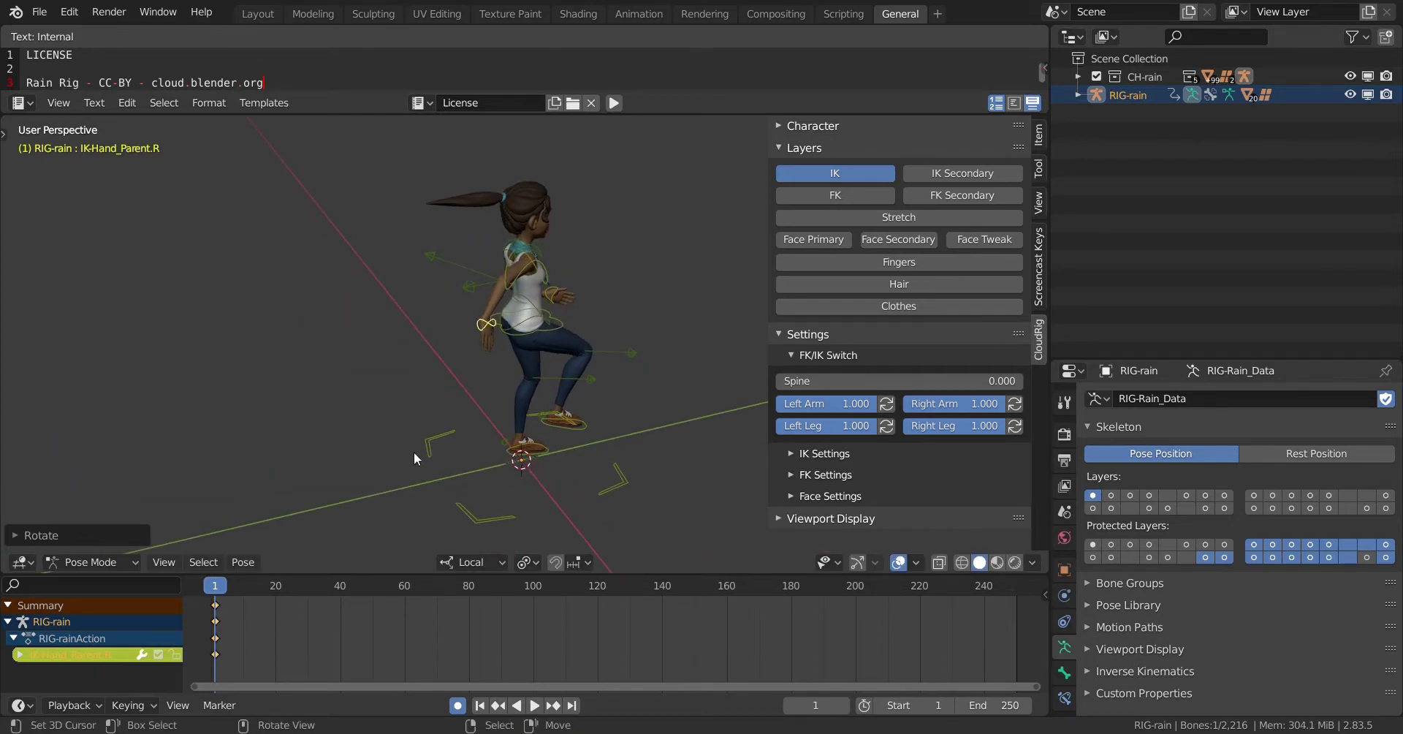
{"action": "key", "text": "g"}
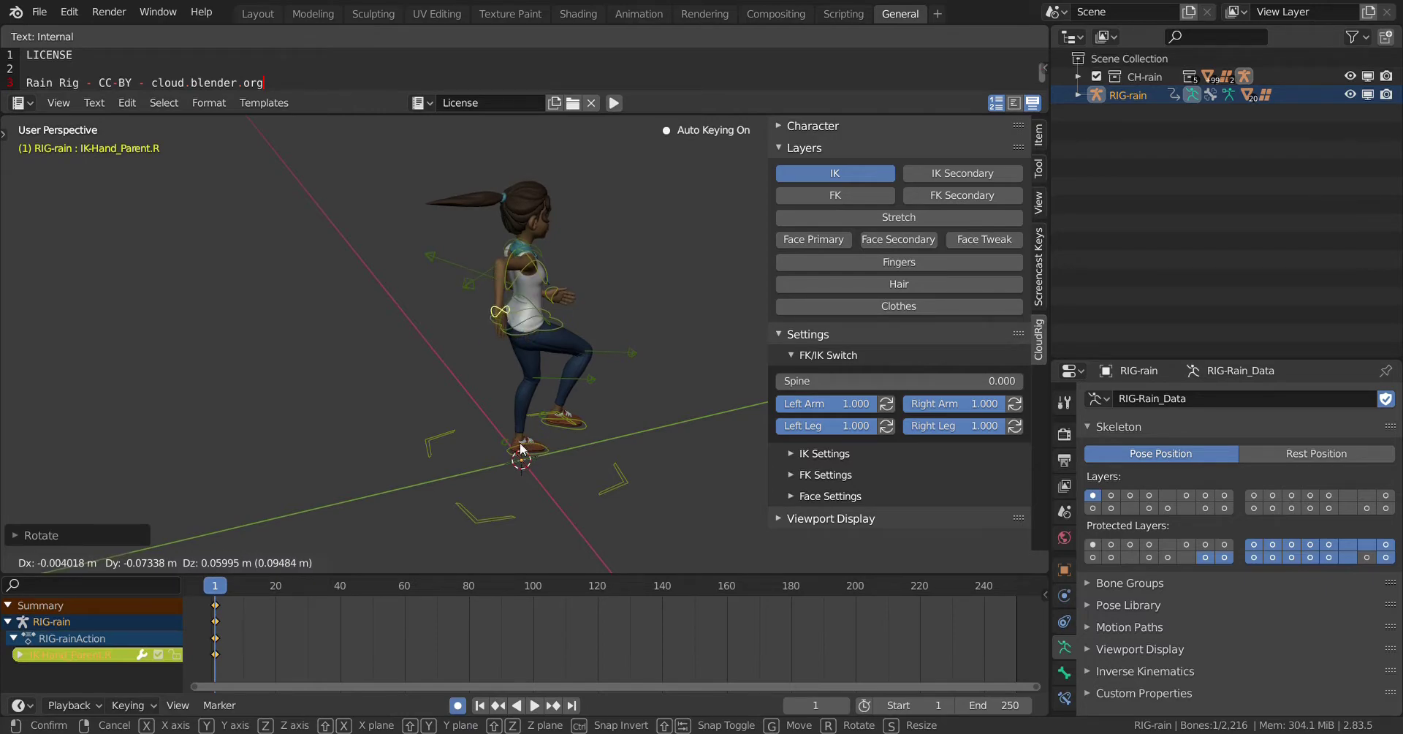
{"action": "left_click", "coordinate": [527, 447]}
{"action": "middle_click_drag", "start_coordinate": [526, 447], "coordinate": [620, 433]}
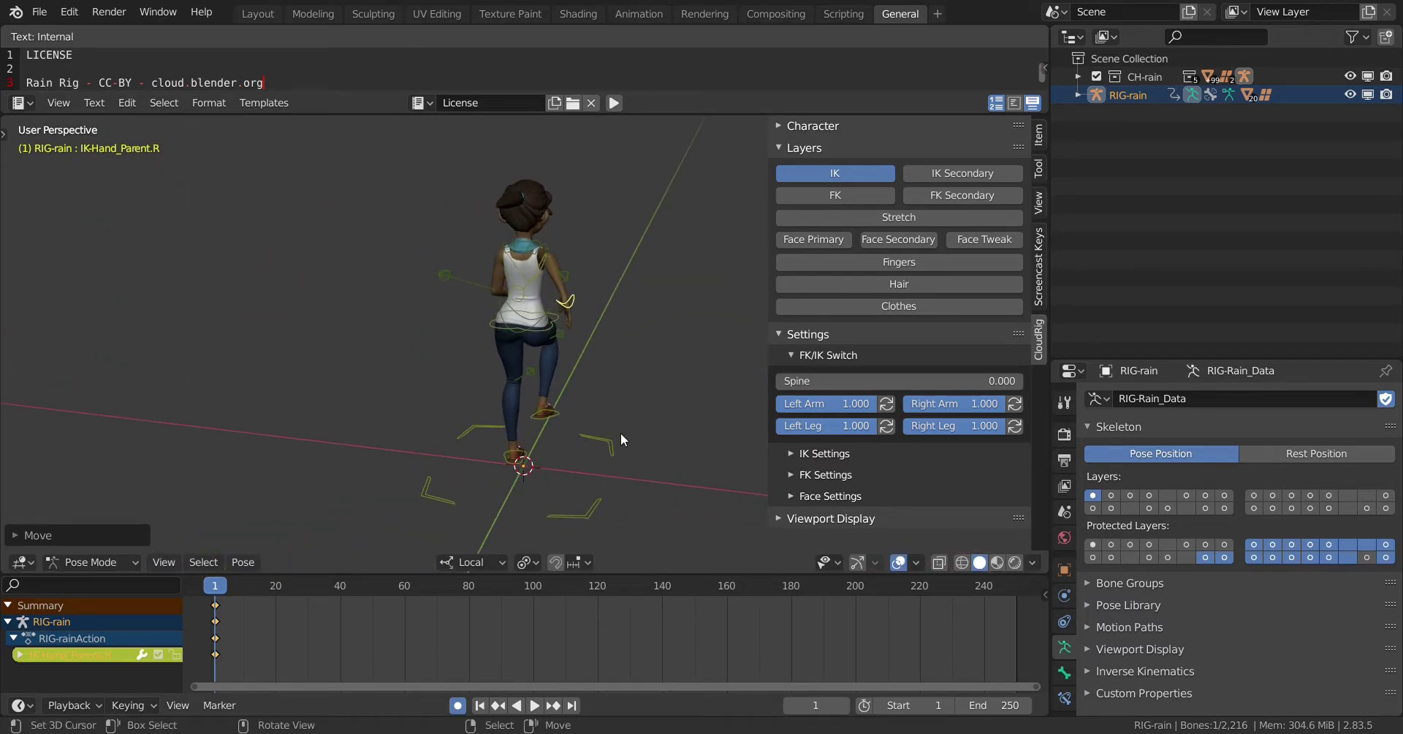
{"action": "key", "text": "g"}
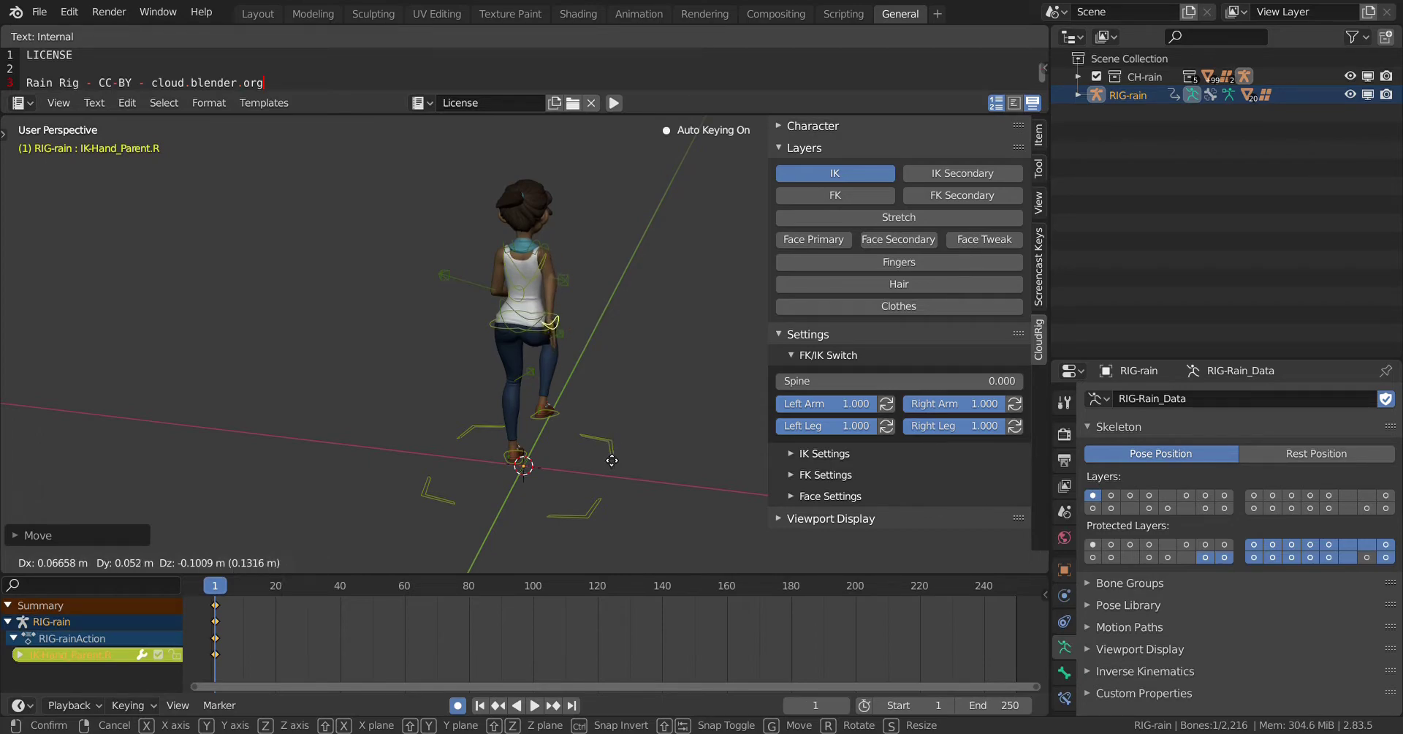
{"action": "left_click", "coordinate": [605, 453]}
From the side, nudge the right hand slightly forward and down so it stays just behind the hip.
{"action": "middle_click_drag", "start_coordinate": [605, 452], "coordinate": [469, 445]}
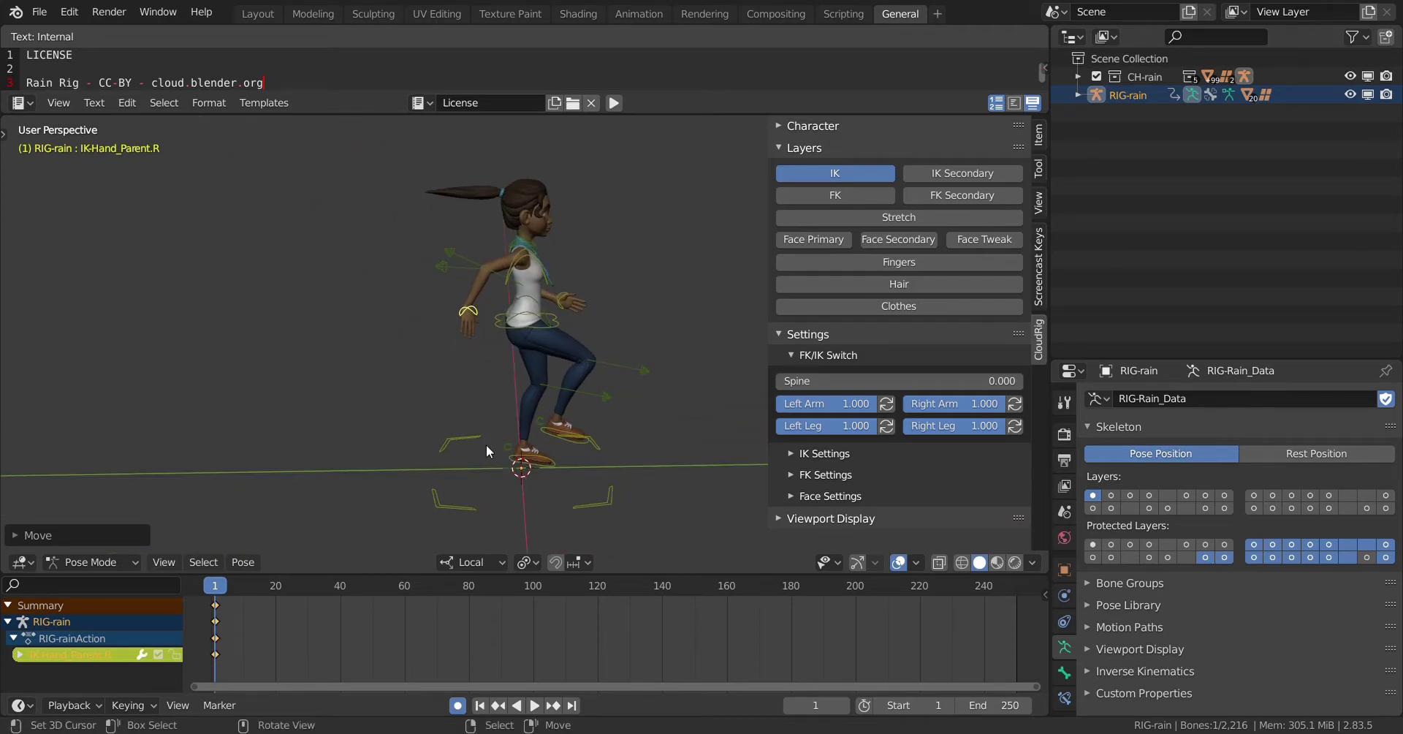
{"action": "key", "text": "g"}
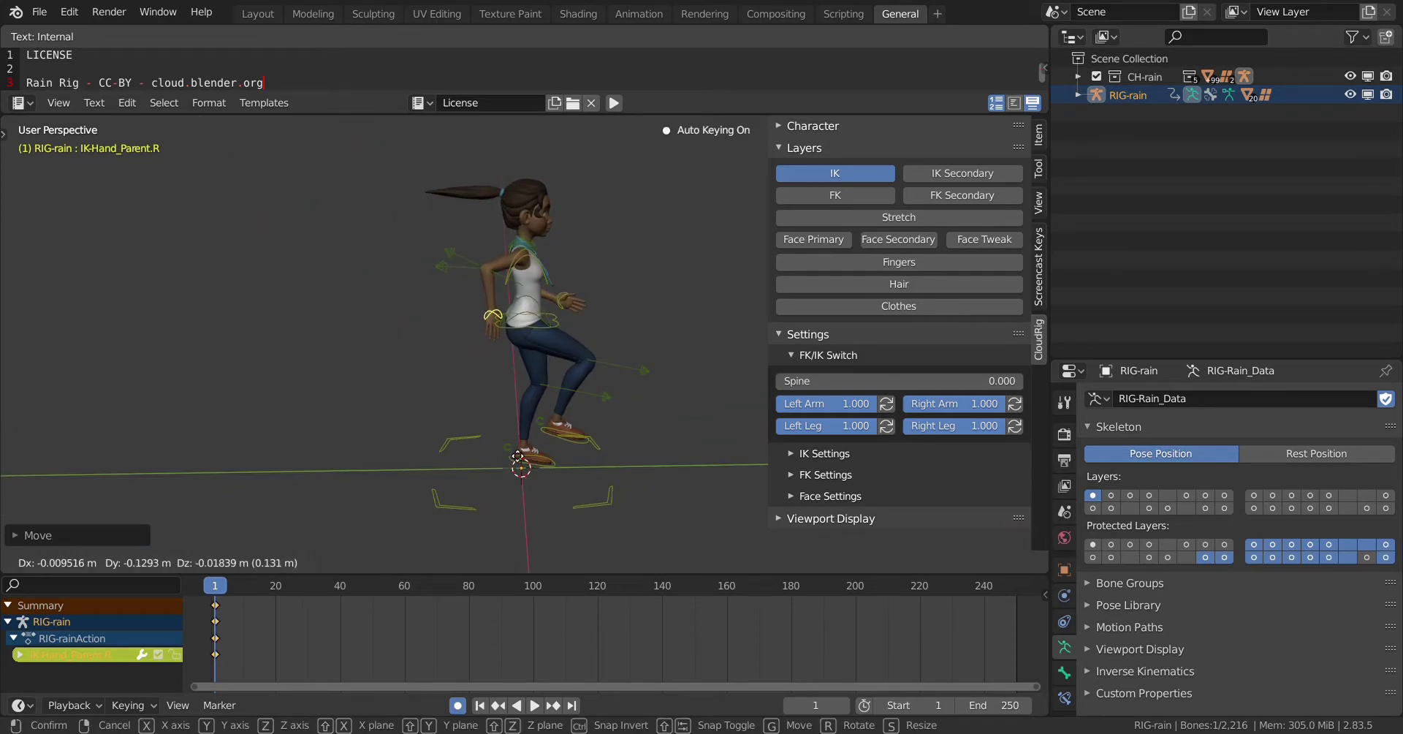
{"action": "left_click", "coordinate": [508, 462]}
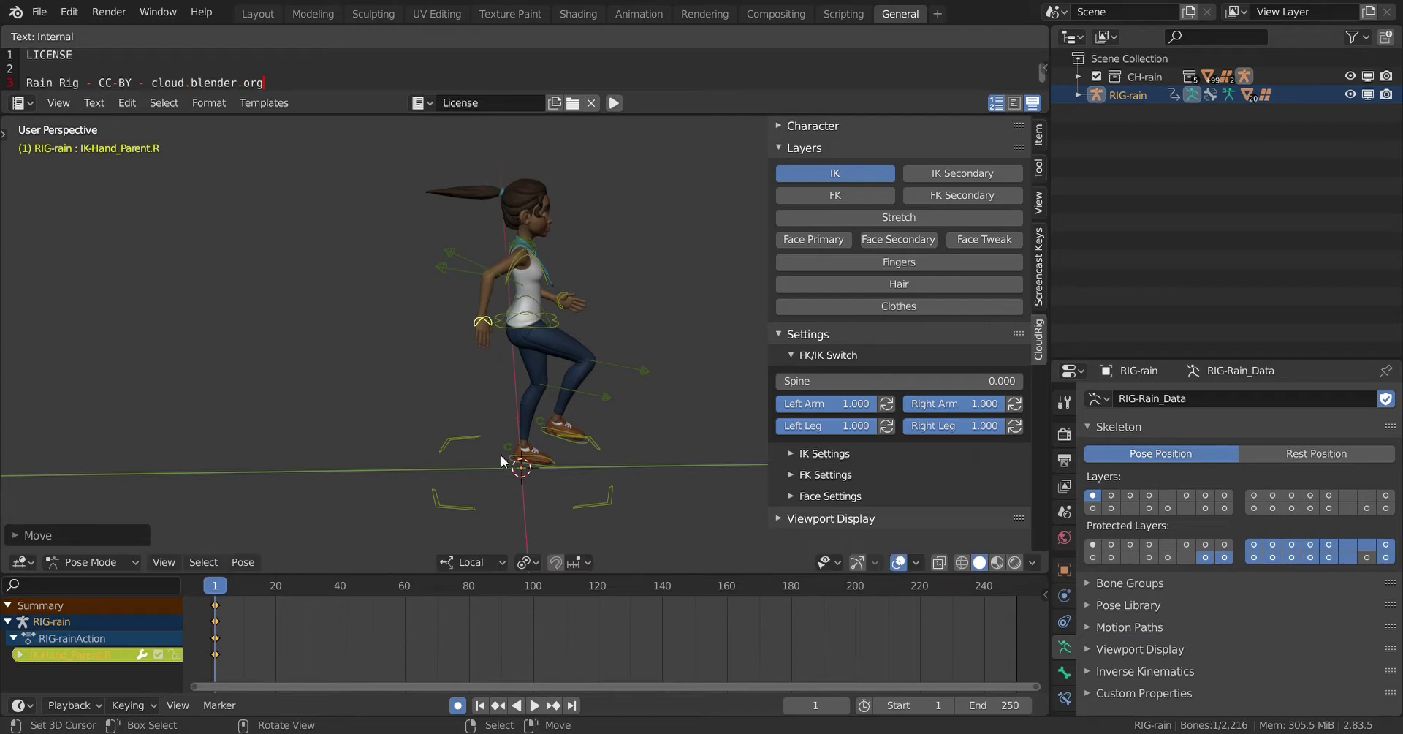
Move the pelvis control forward and down about 0.11 m.
{"action": "middle_click_drag", "start_coordinate": [554, 450], "coordinate": [494, 406]}
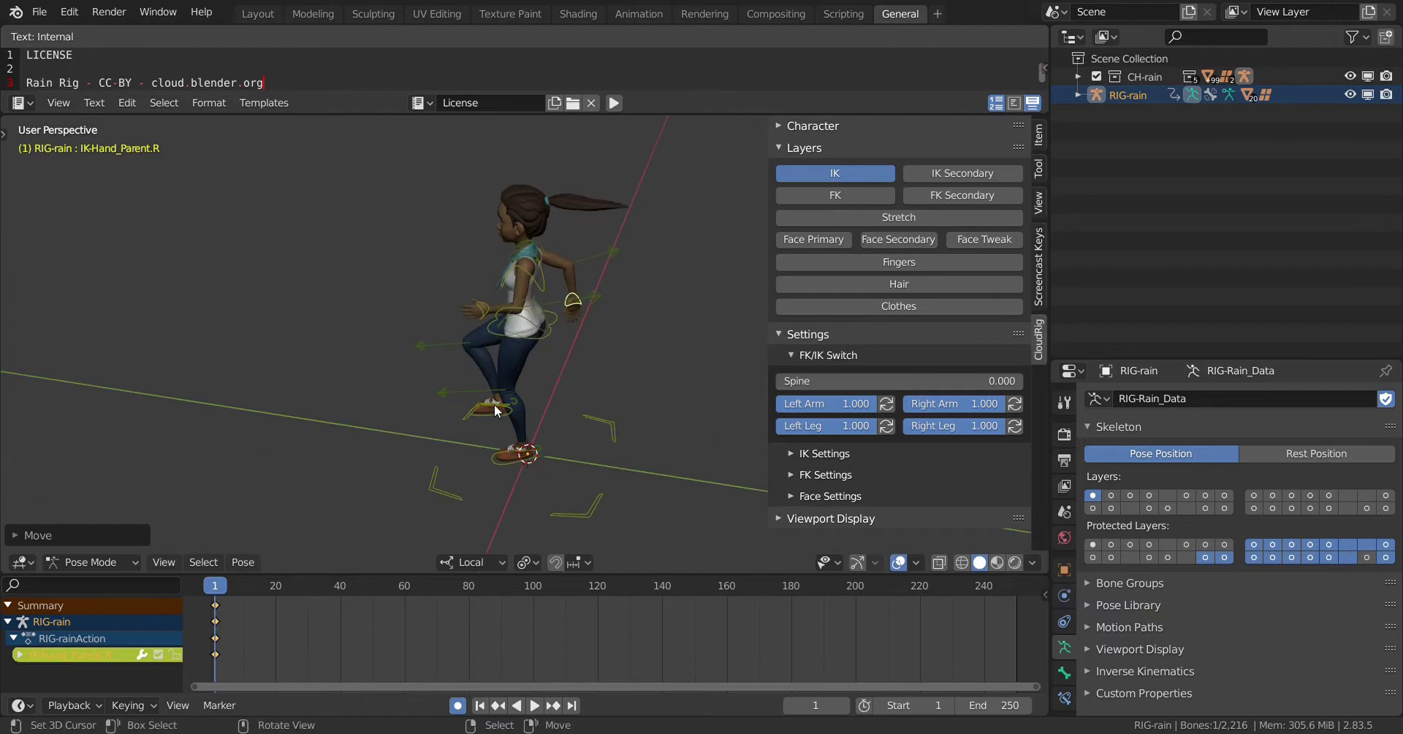
{"action": "left_click", "coordinate": [541, 339]}
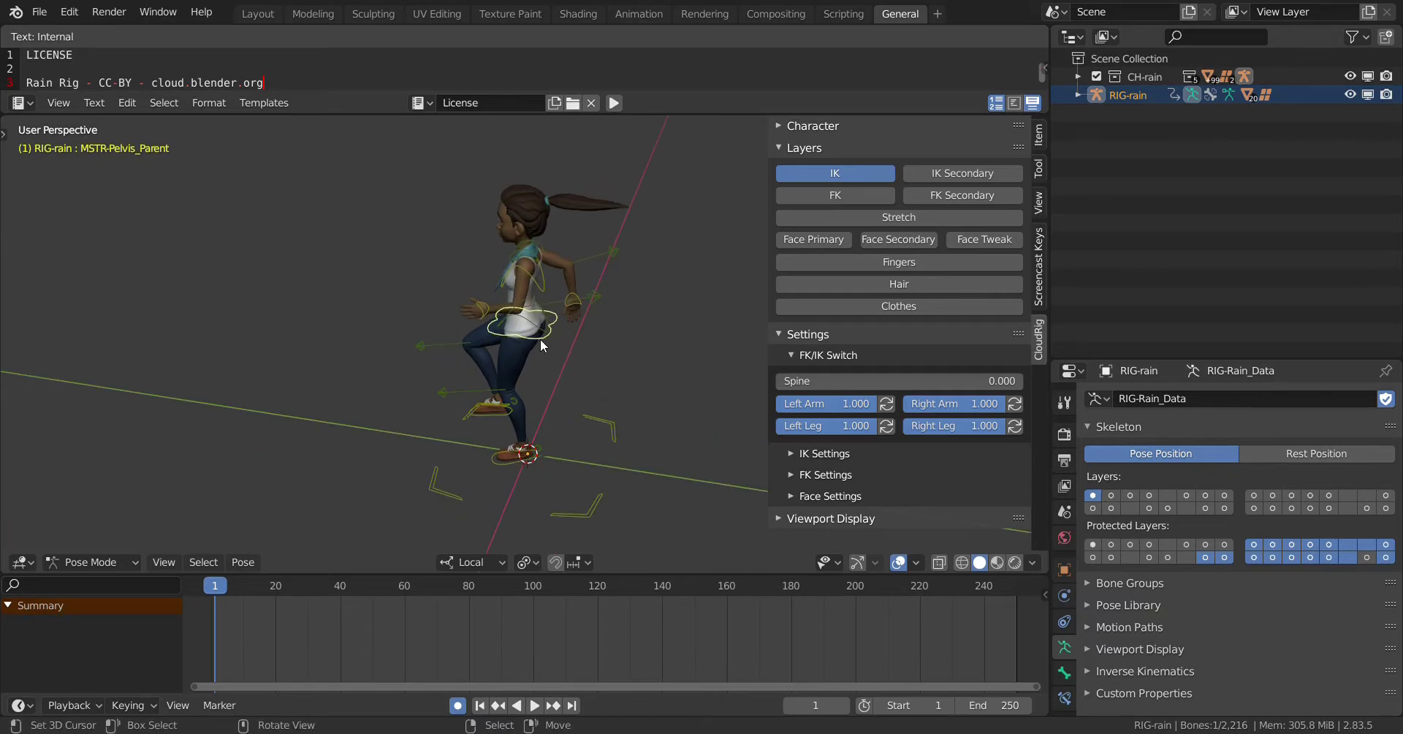
{"action": "key", "text": "g"}
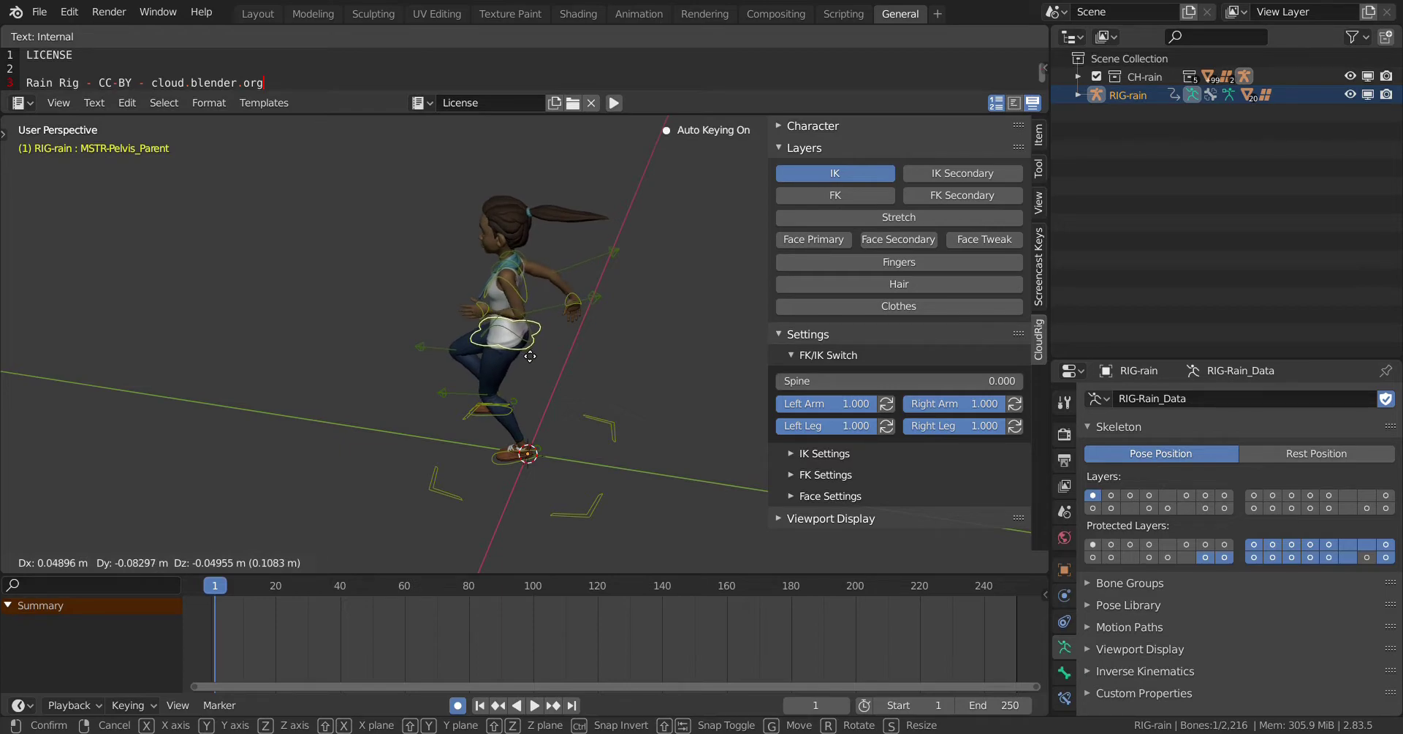
{"action": "left_click", "coordinate": [526, 350]}
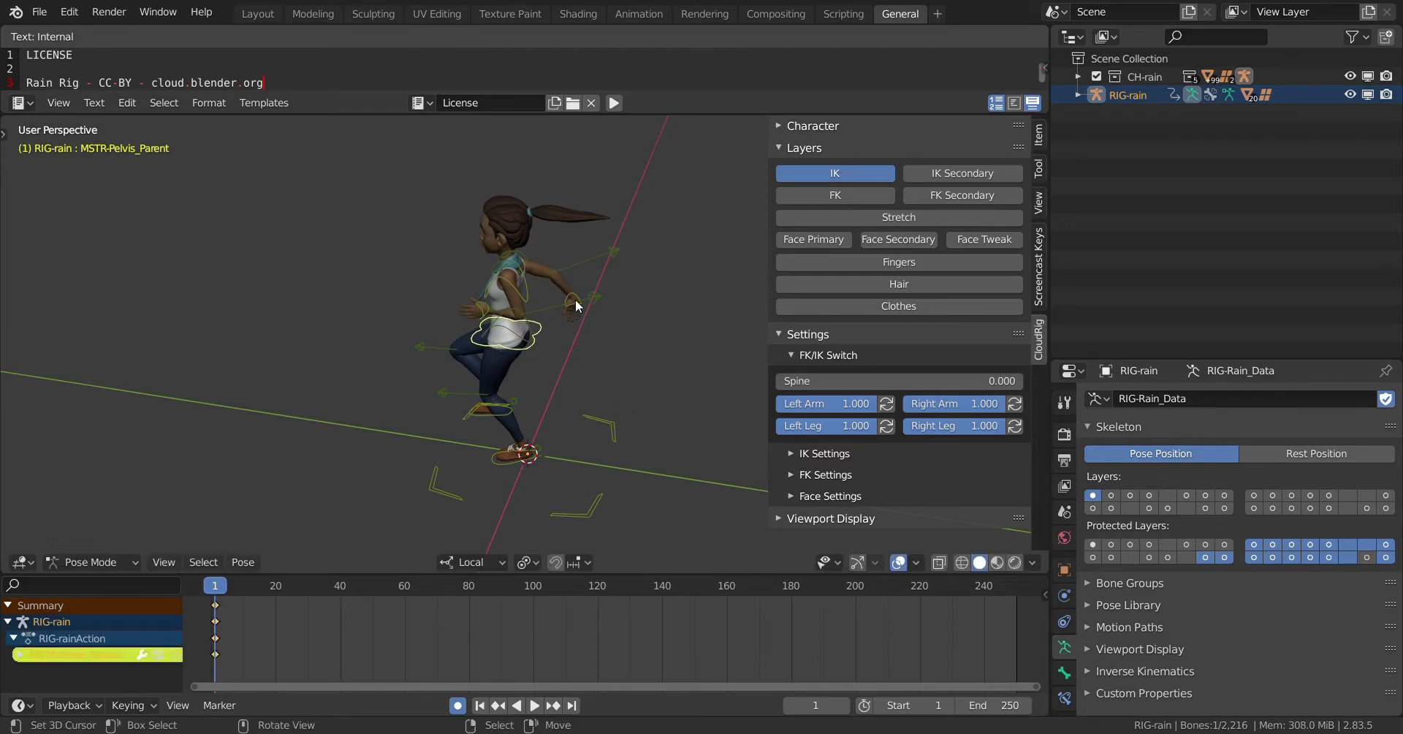
Move the right hand forward and down about 0.16 m and the left hand forward and down about 0.13 m.
{"action": "left_click", "coordinate": [575, 293]}
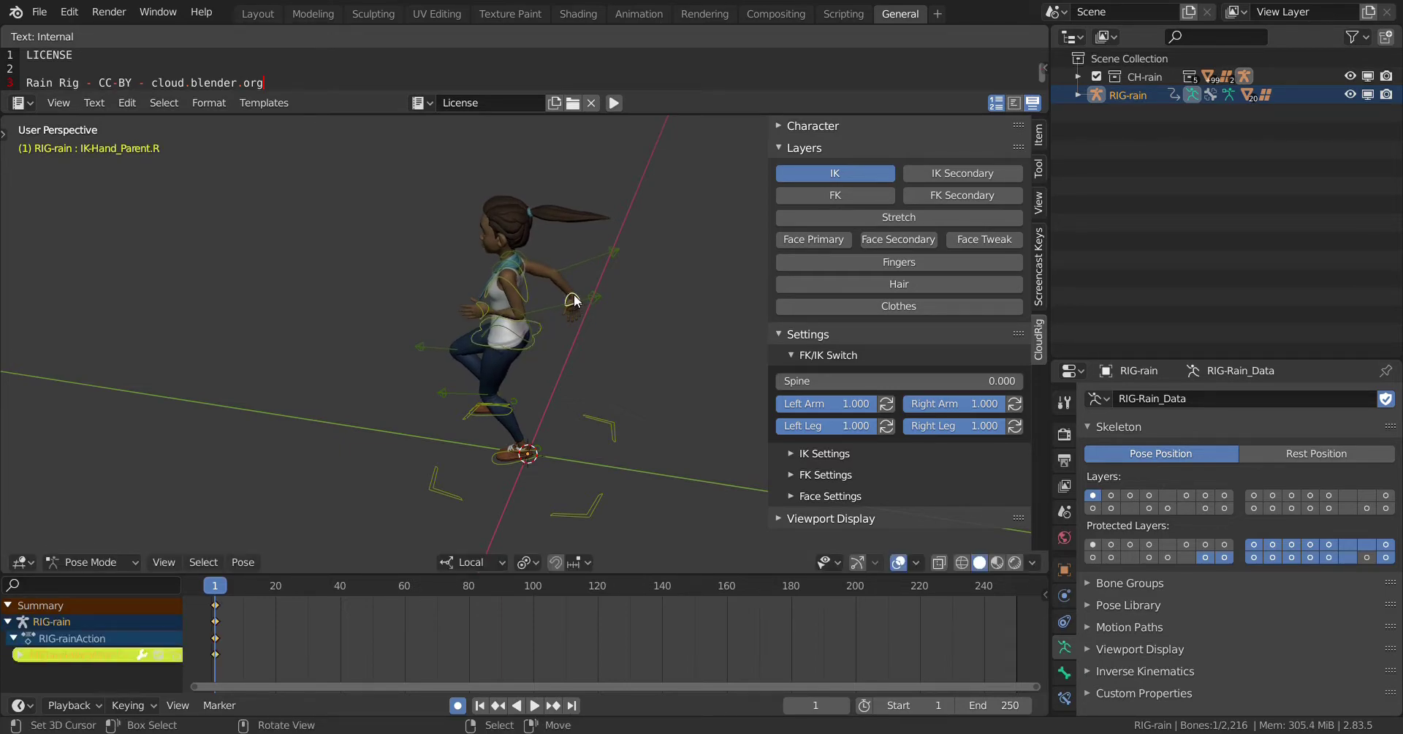
{"action": "key", "text": "g"}
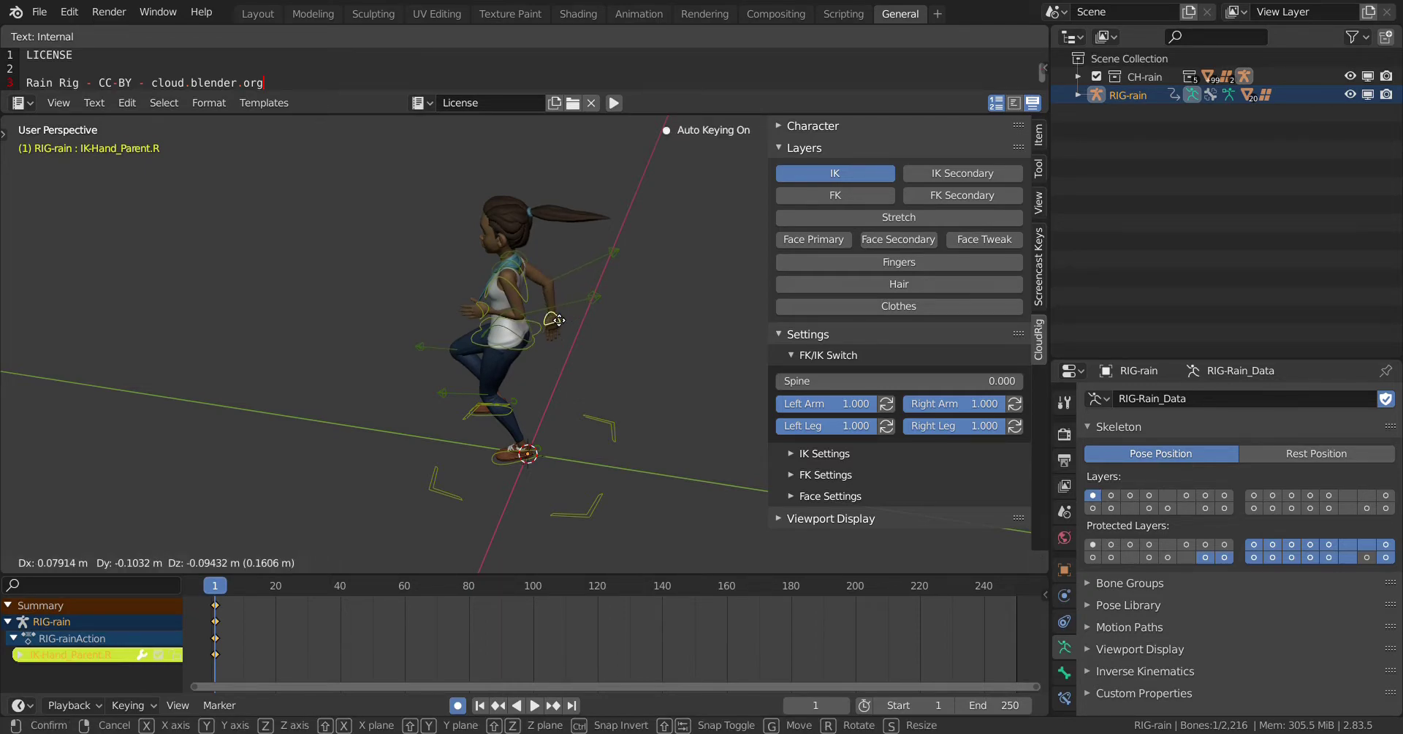
{"action": "left_click", "coordinate": [557, 319]}
{"action": "left_click", "coordinate": [482, 315]}
{"action": "key", "text": "g"}
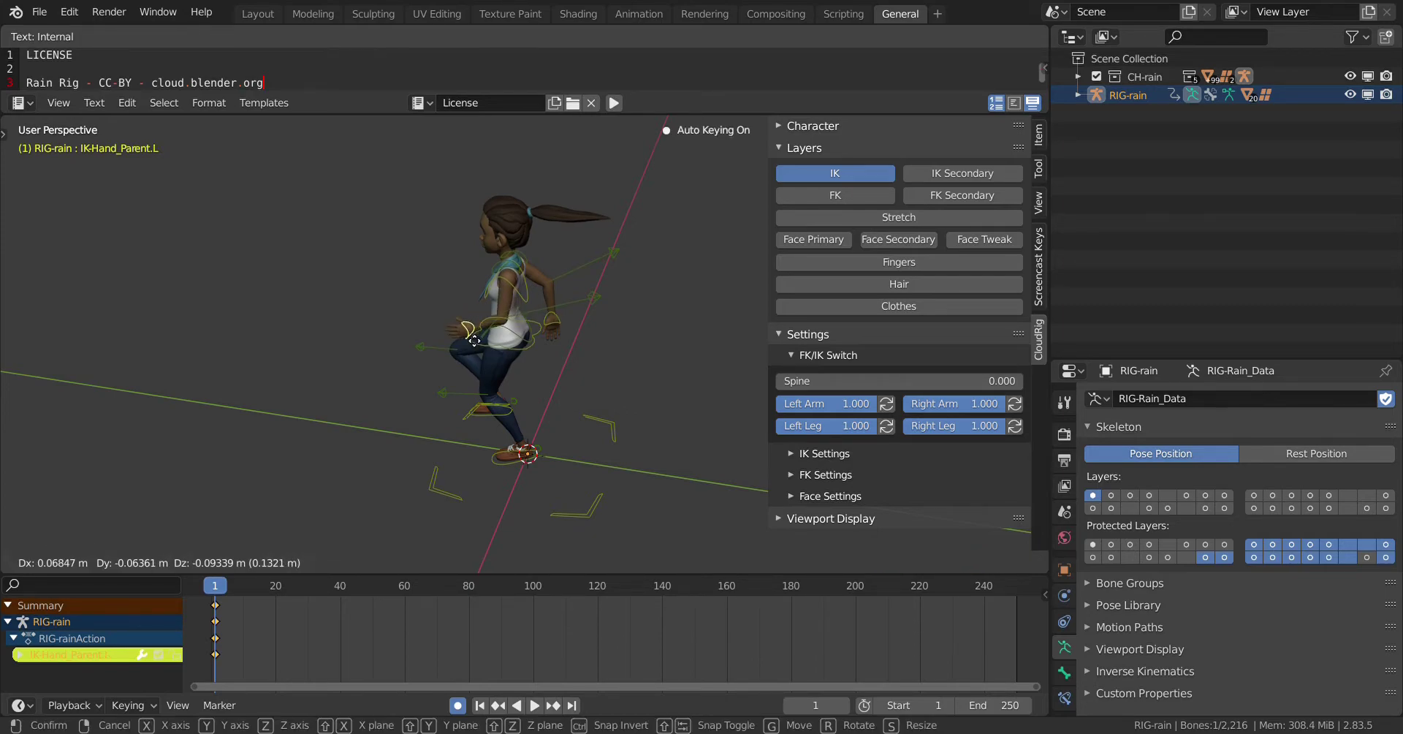
{"action": "left_click", "coordinate": [475, 336]}
At frame 20, move the right foot back and down beside the left foot and rotate it until it is roughly level.
{"action": "middle_click_drag", "start_coordinate": [476, 336], "coordinate": [811, 409]}
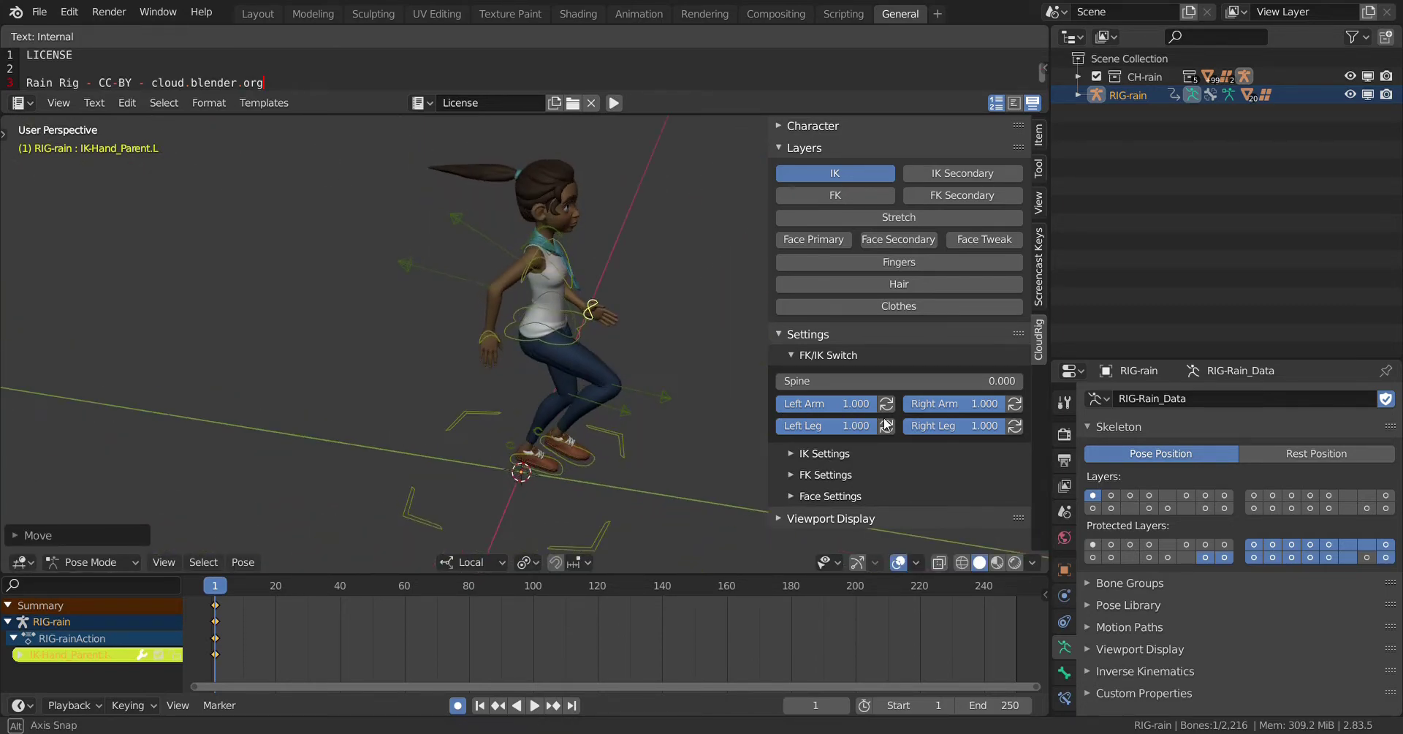
{"action": "middle_click_drag", "start_coordinate": [712, 402], "coordinate": [874, 362]}
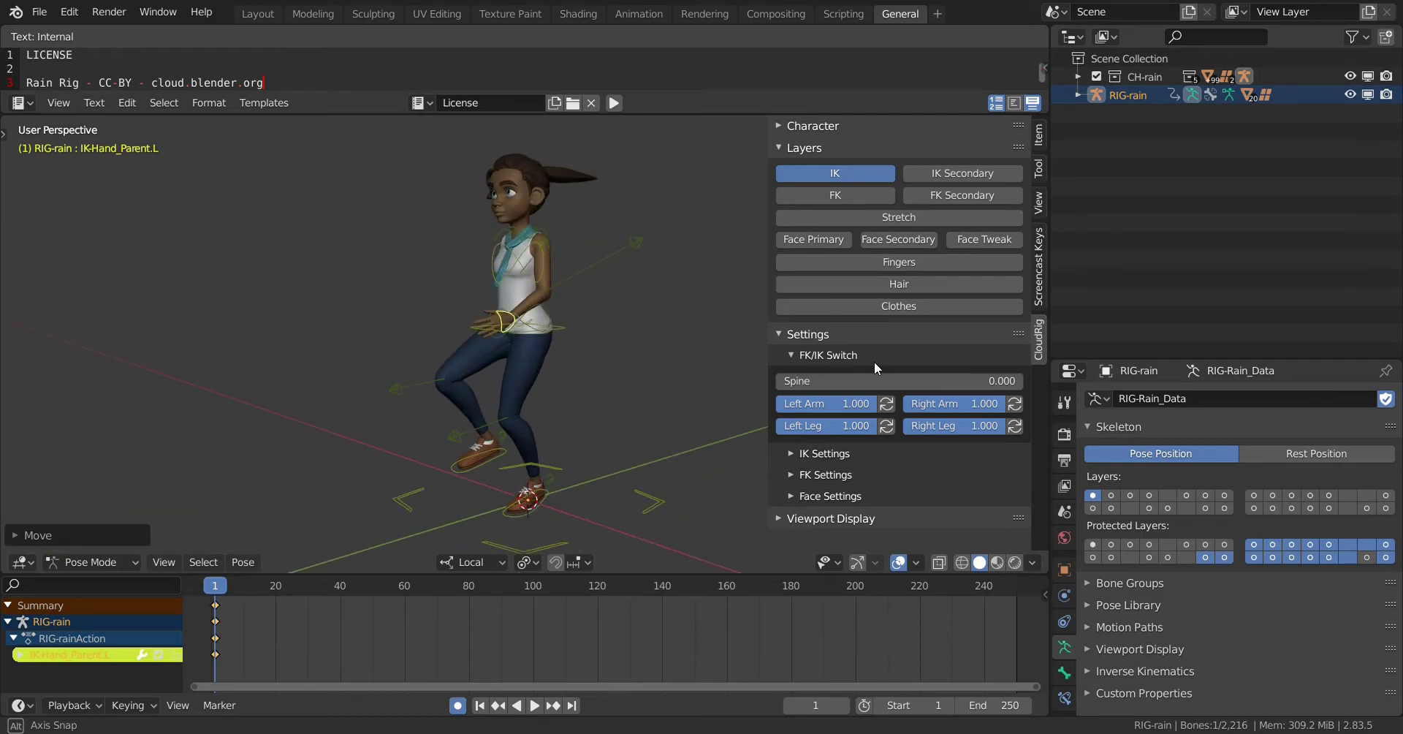
{"action": "left_click_drag", "start_coordinate": [223, 584], "coordinate": [279, 589]}
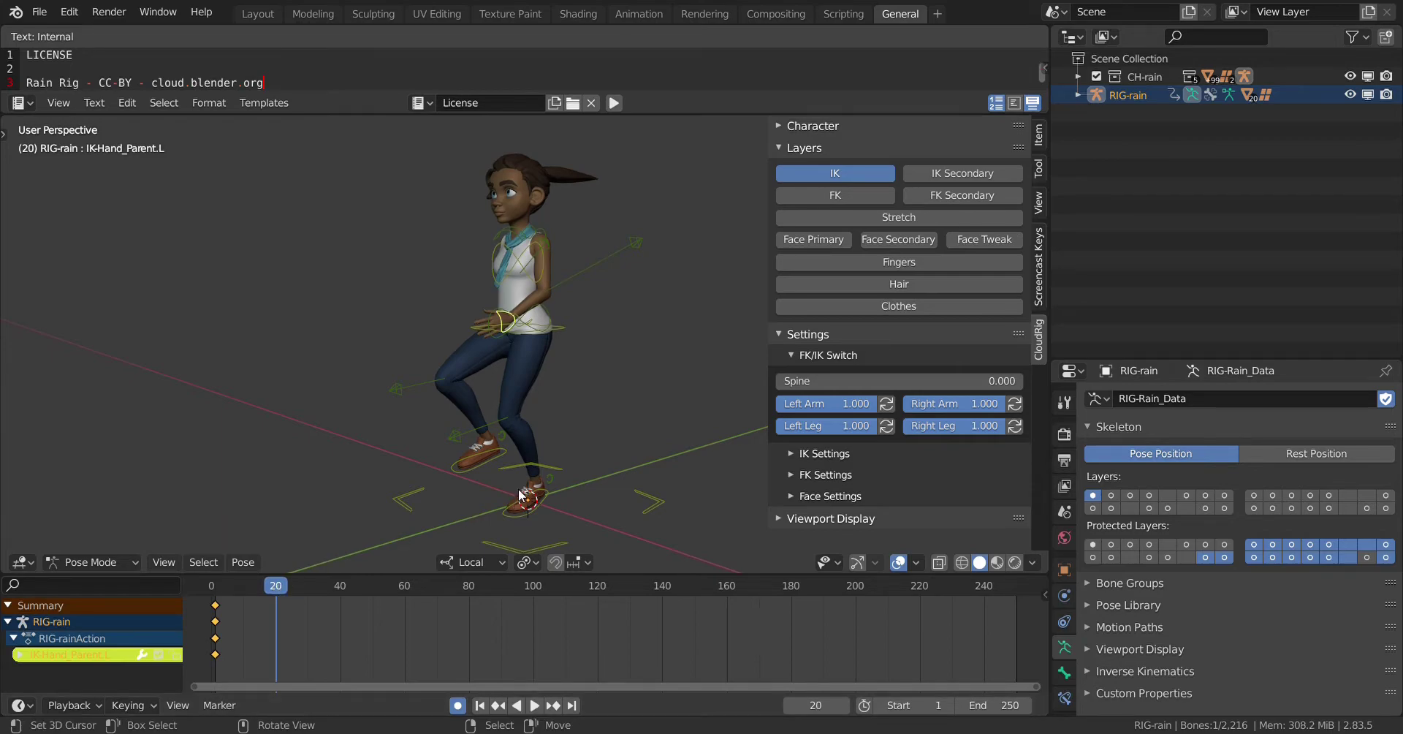
{"action": "middle_click_drag", "start_coordinate": [521, 496], "coordinate": [793, 513]}
{"action": "left_click", "coordinate": [596, 458]}
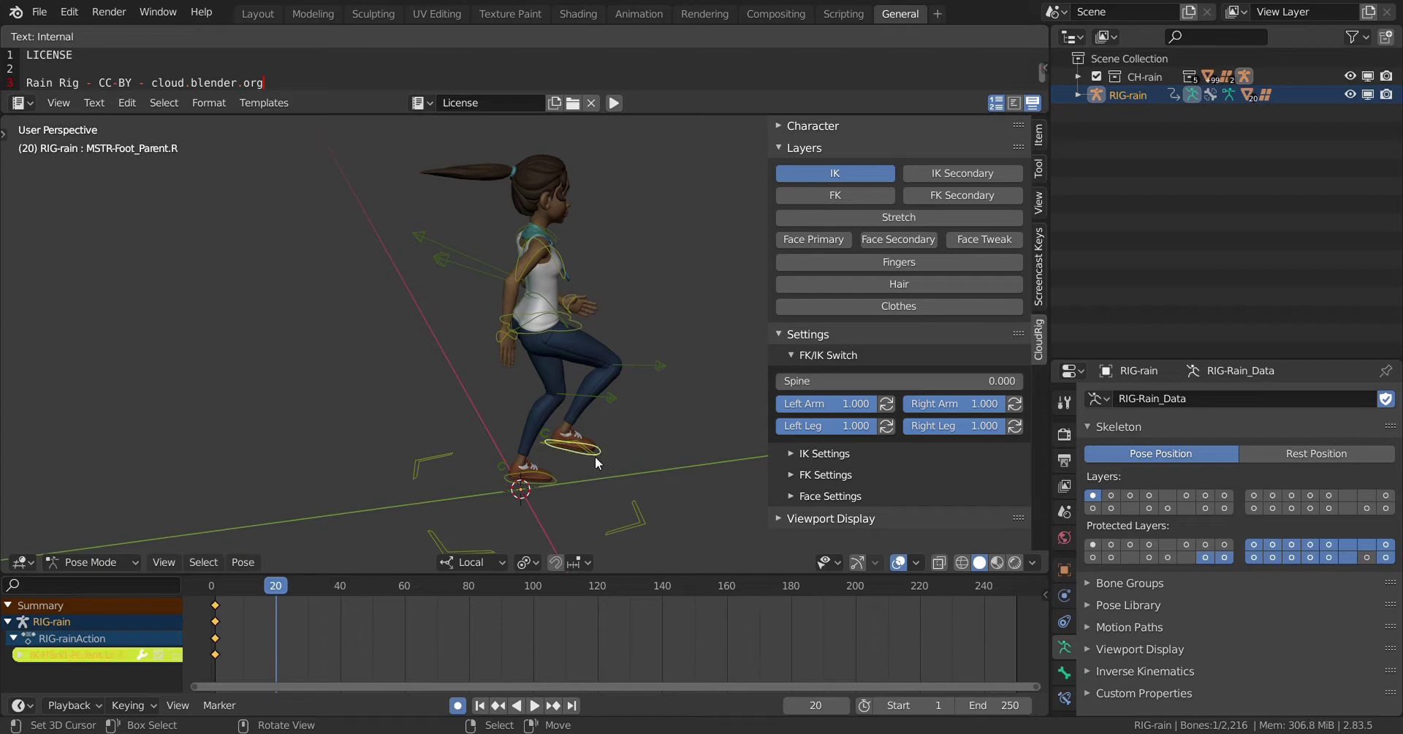
{"action": "key", "text": "g"}
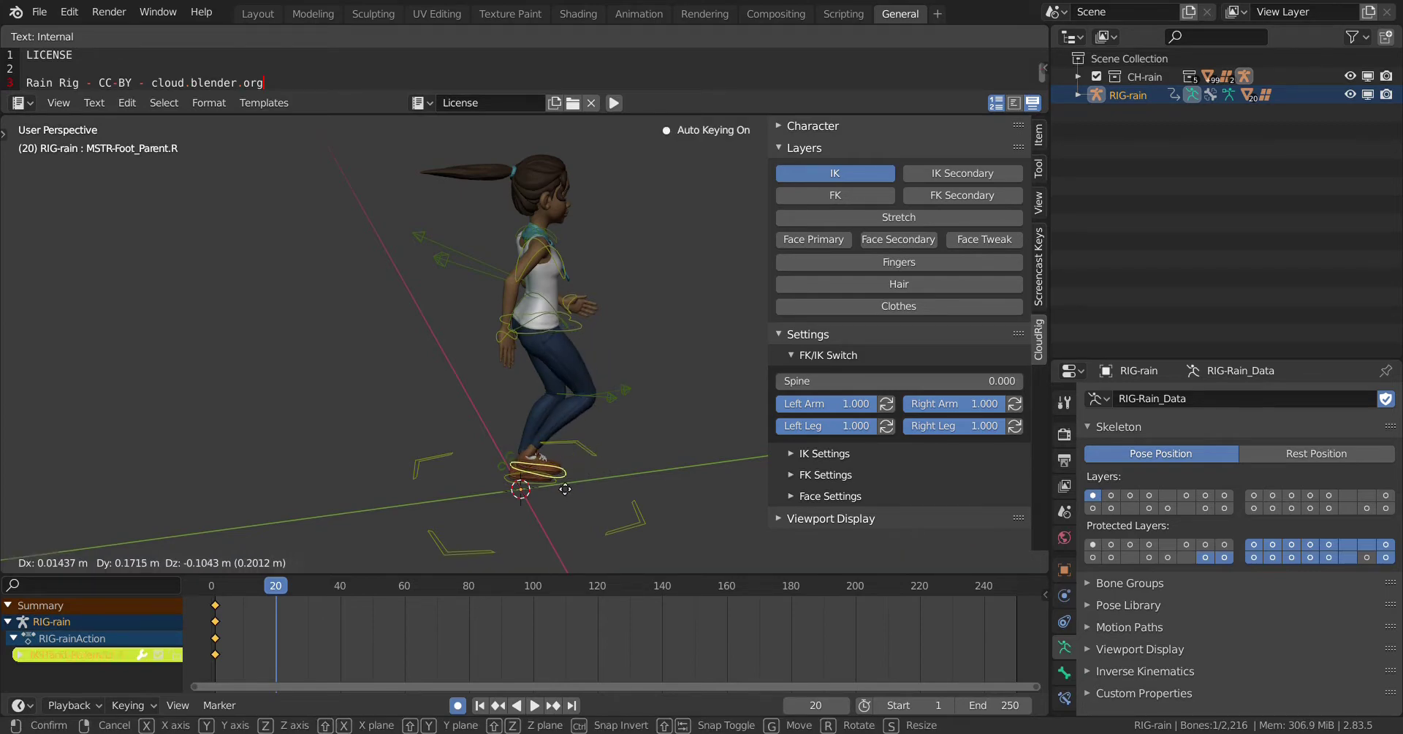
{"action": "left_click", "coordinate": [567, 502]}
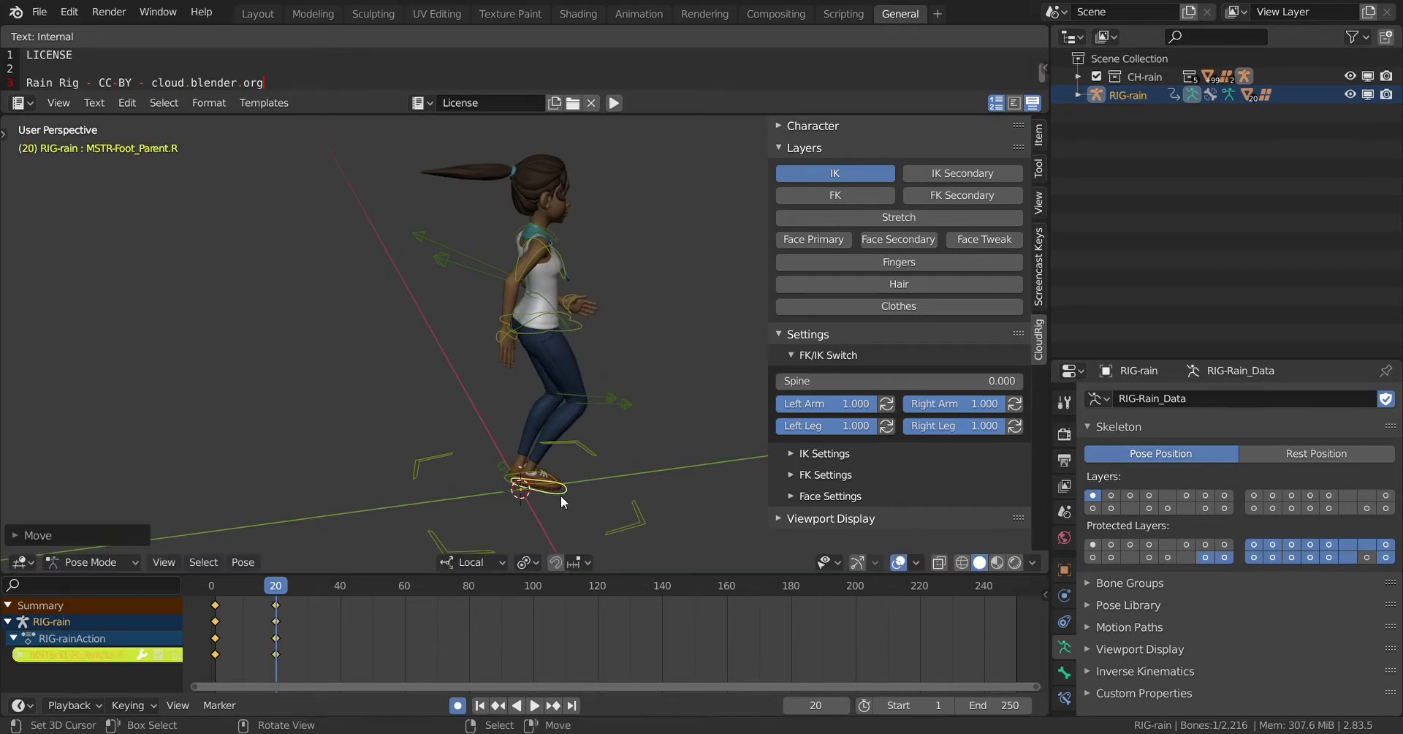
{"action": "key", "text": "r"}
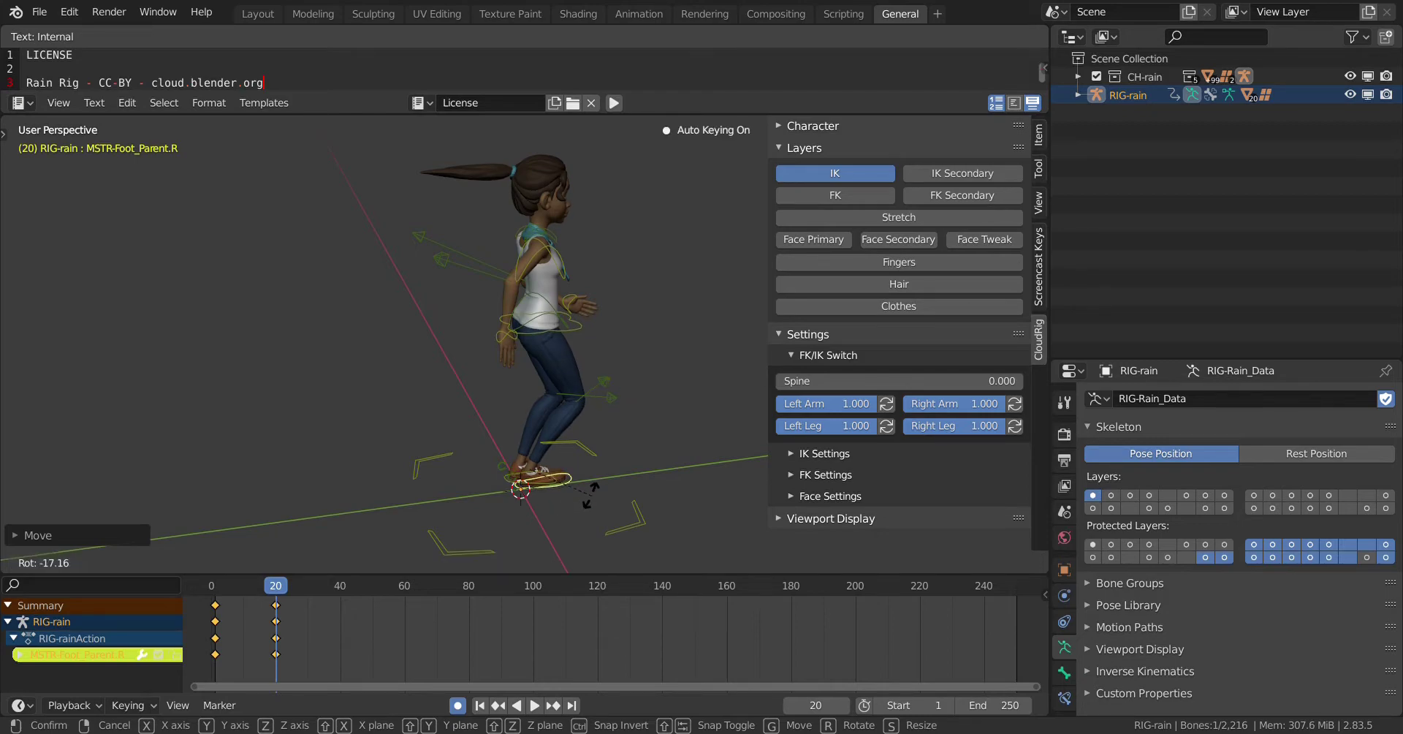
{"action": "left_click", "coordinate": [590, 501]}
Select the left foot's control and move it forward and up in the right orthographic view.
{"action": "middle_click_drag", "start_coordinate": [590, 501], "coordinate": [976, 510]}
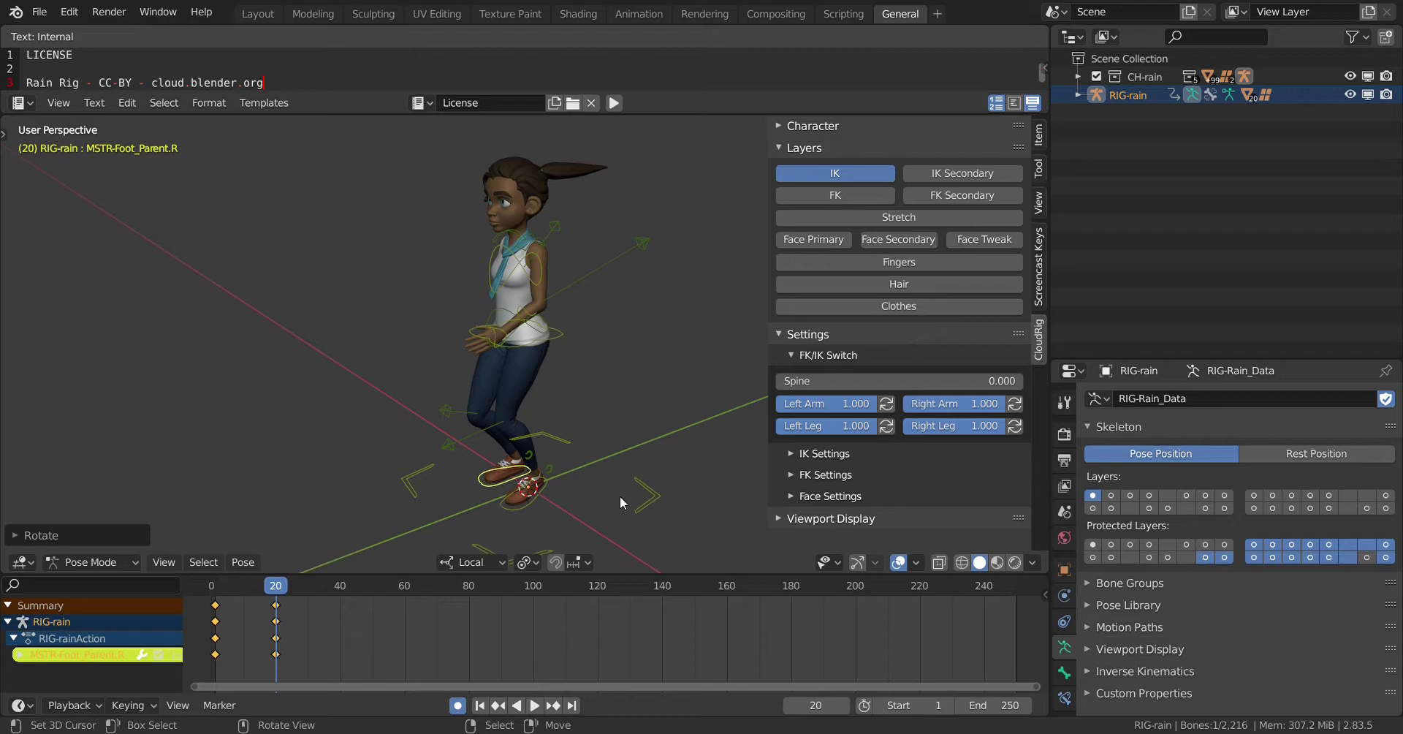
{"action": "left_click", "coordinate": [546, 489]}
{"action": "key", "text": "g"}
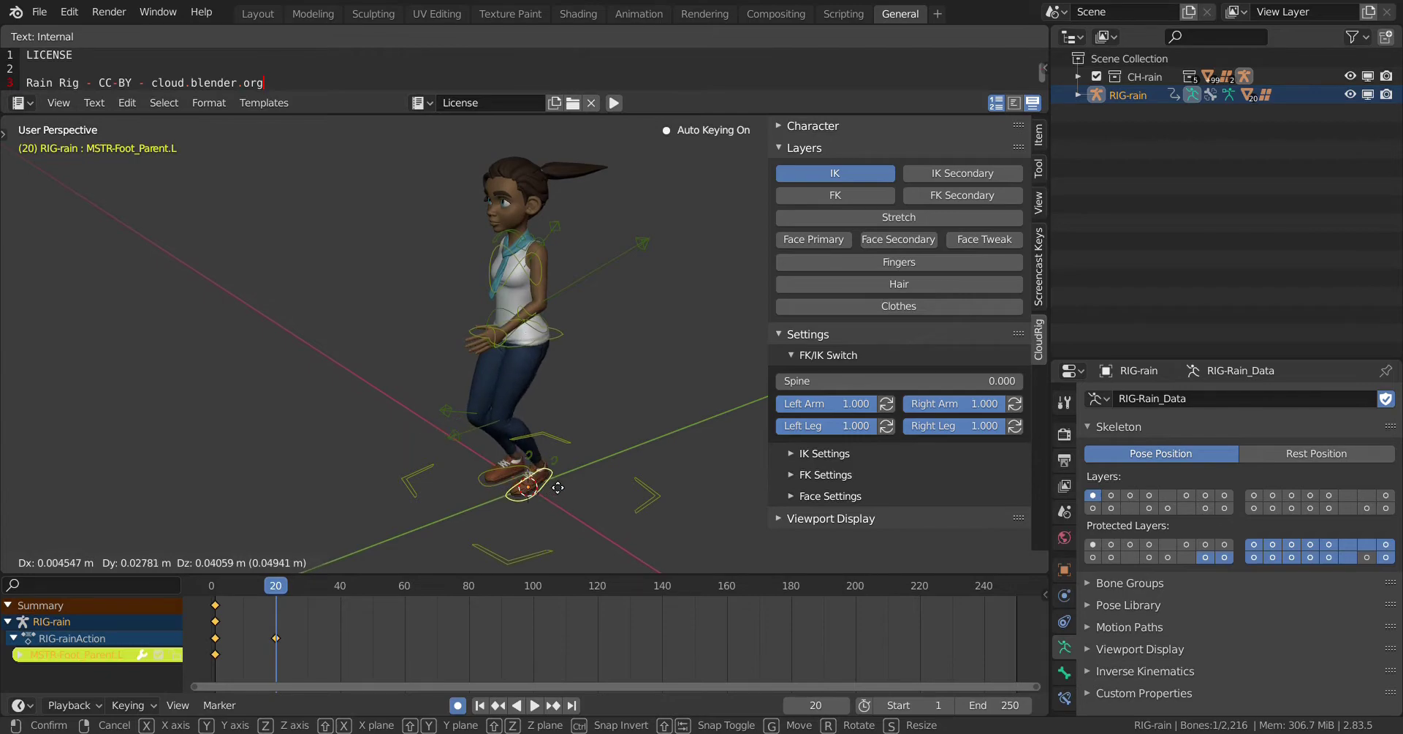
{"action": "left_click", "coordinate": [556, 482]}
{"action": "key", "text": "KP_3"}
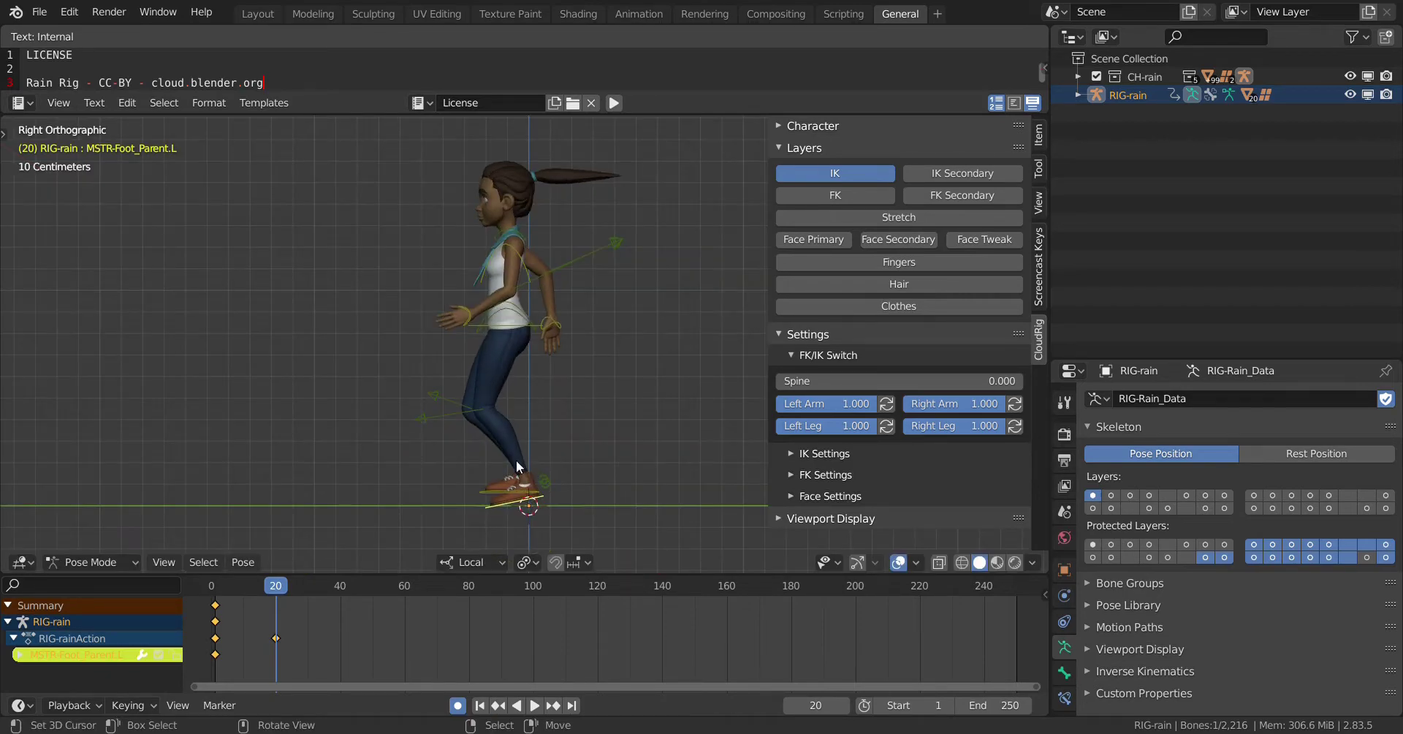
{"action": "key", "text": "g"}
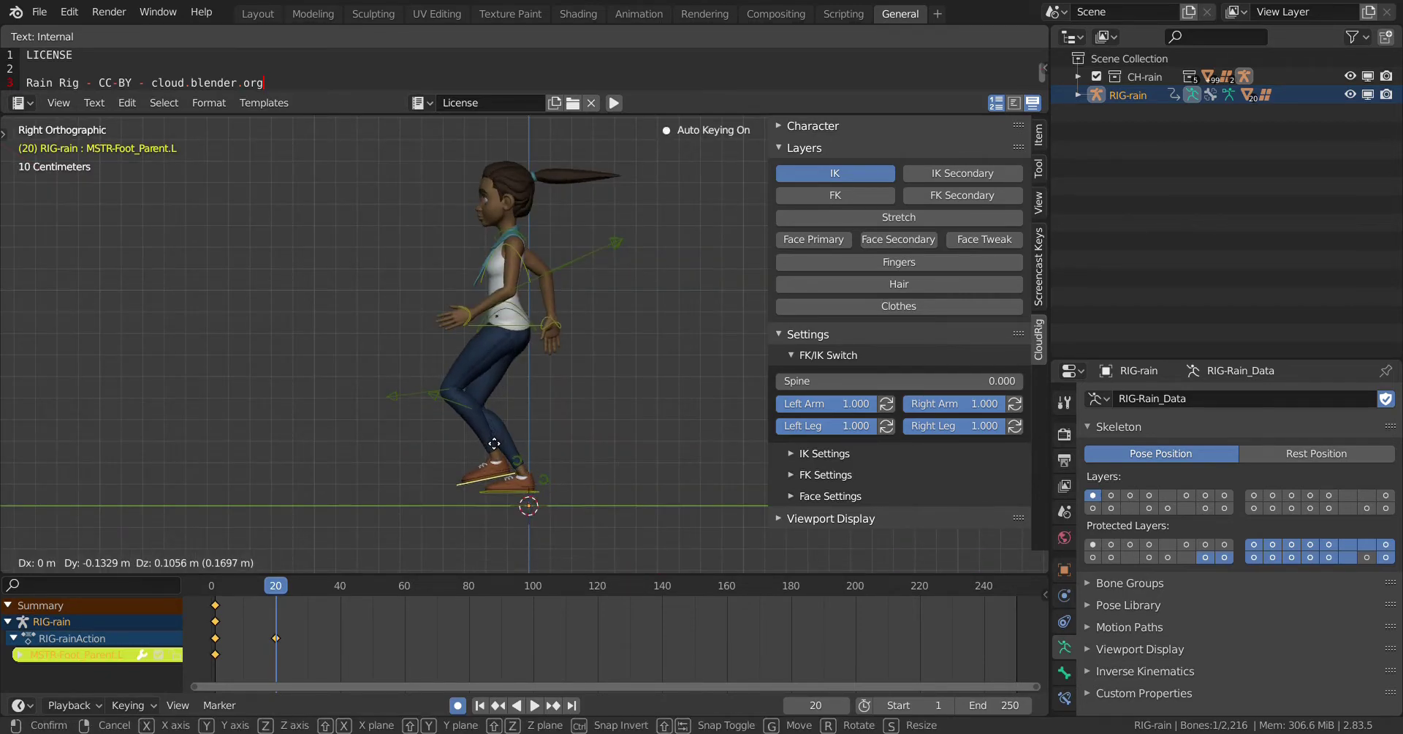
{"action": "left_click", "coordinate": [504, 439]}
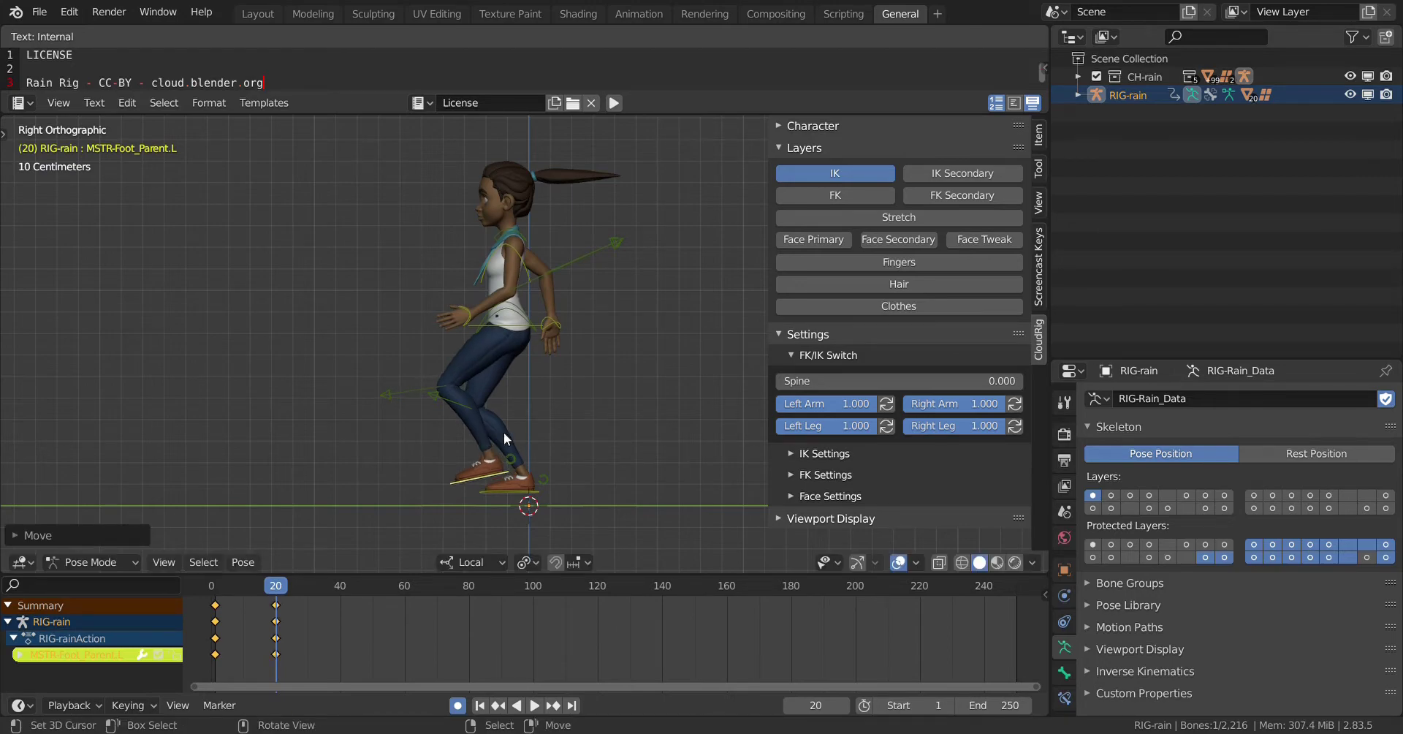
Raise the pelvis control about 0.05 m, then lower all the controls together about 0.05 m to bring the right foot to the ground.
{"action": "left_click", "coordinate": [530, 324]}
{"action": "key", "text": "g"}
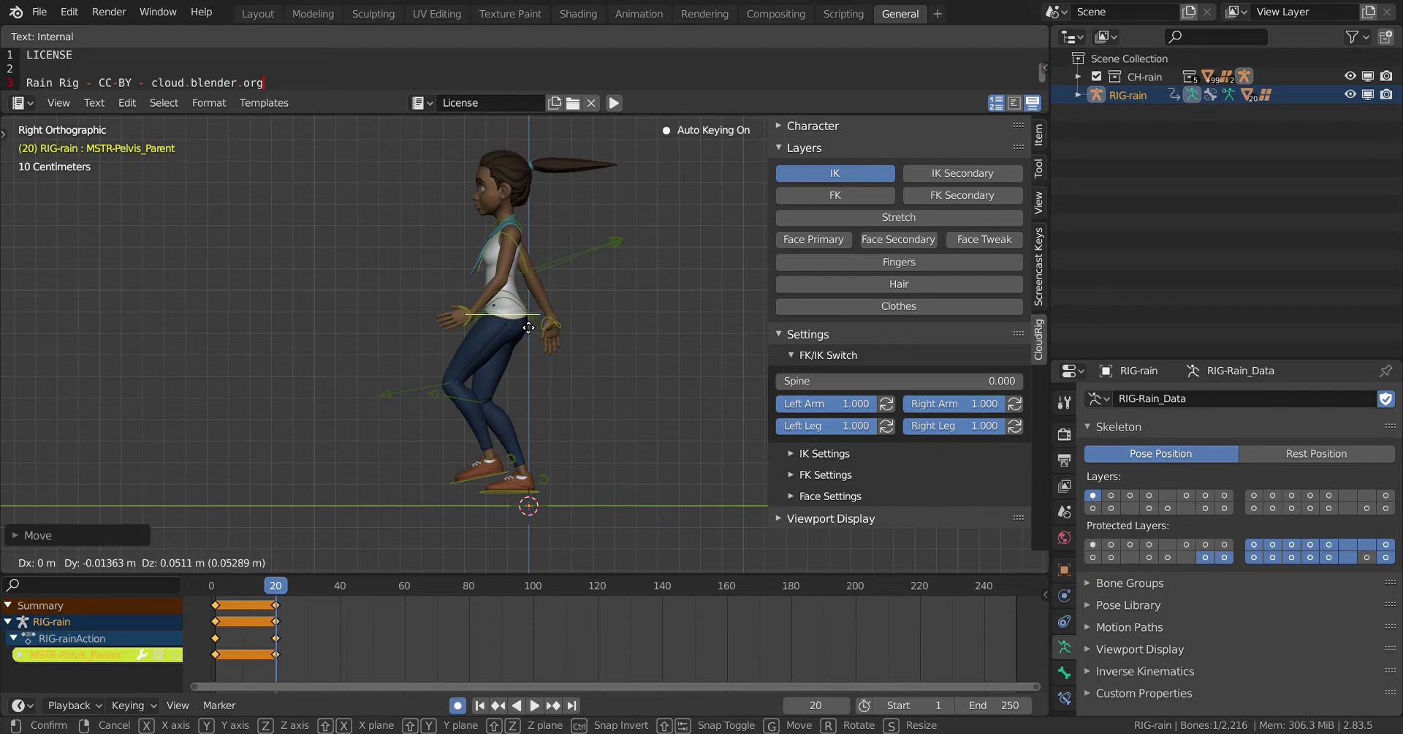
{"action": "left_click", "coordinate": [524, 328]}
{"action": "key", "text": "a"}
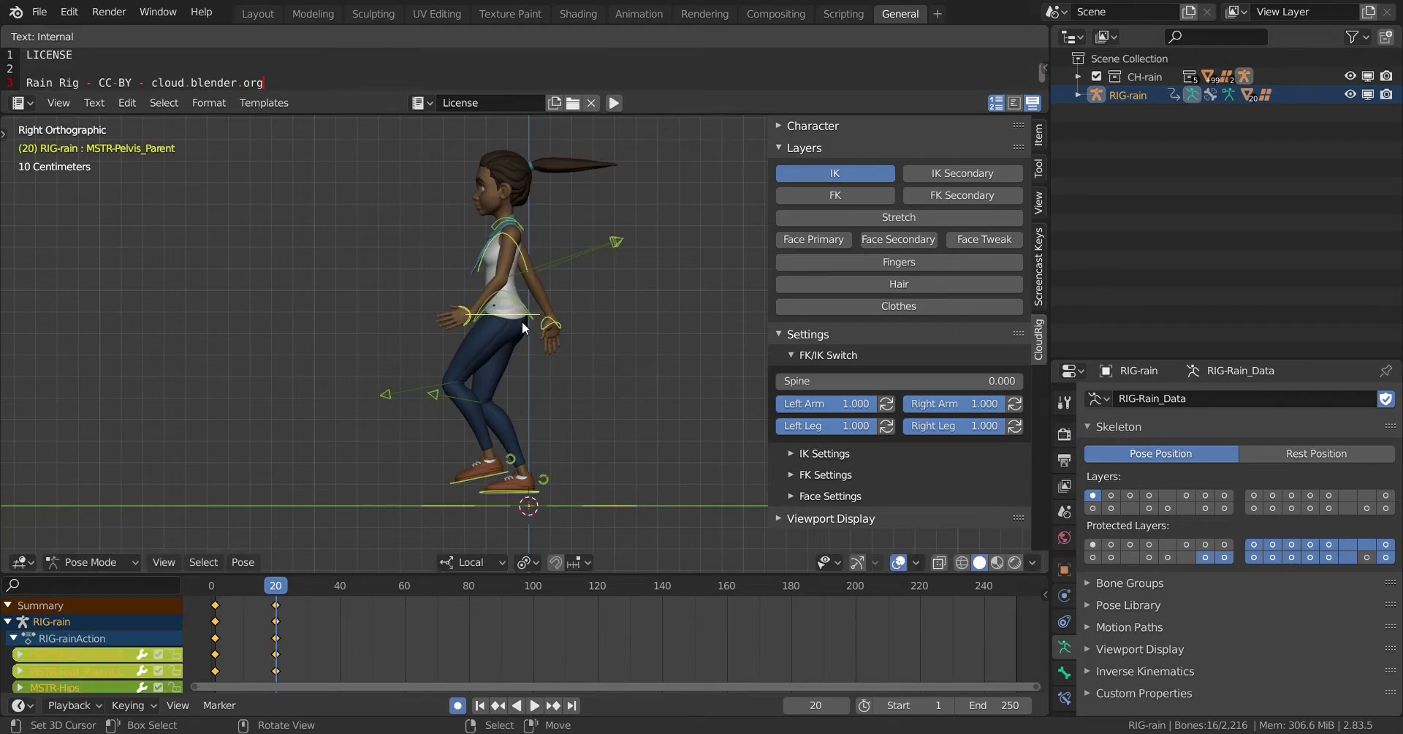
{"action": "key", "text": "g"}
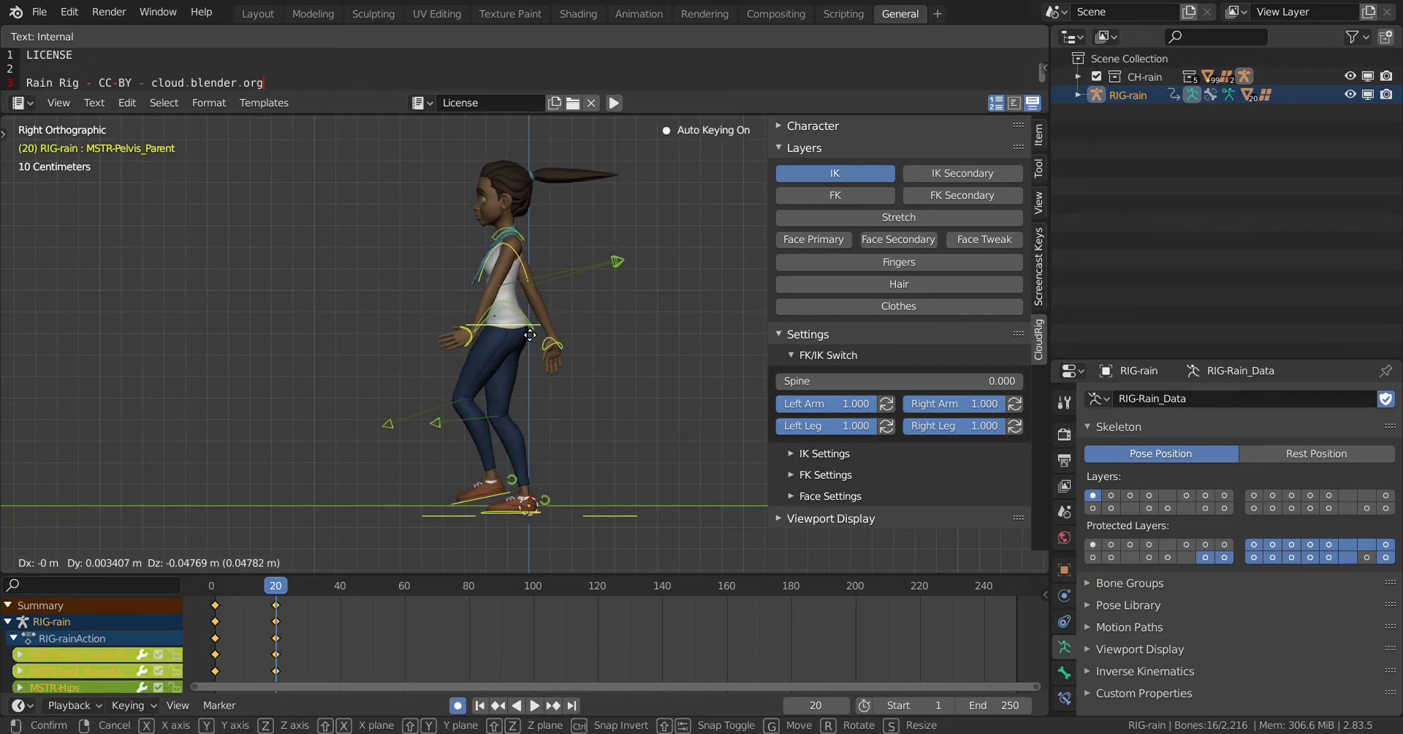
{"action": "left_click", "coordinate": [526, 331]}
Move the right hand's control forward and up about 0.40 m at frame 20 and rotate it about 83° so the hand points forward.
{"action": "middle_click_drag", "start_coordinate": [523, 327], "coordinate": [867, 383]}
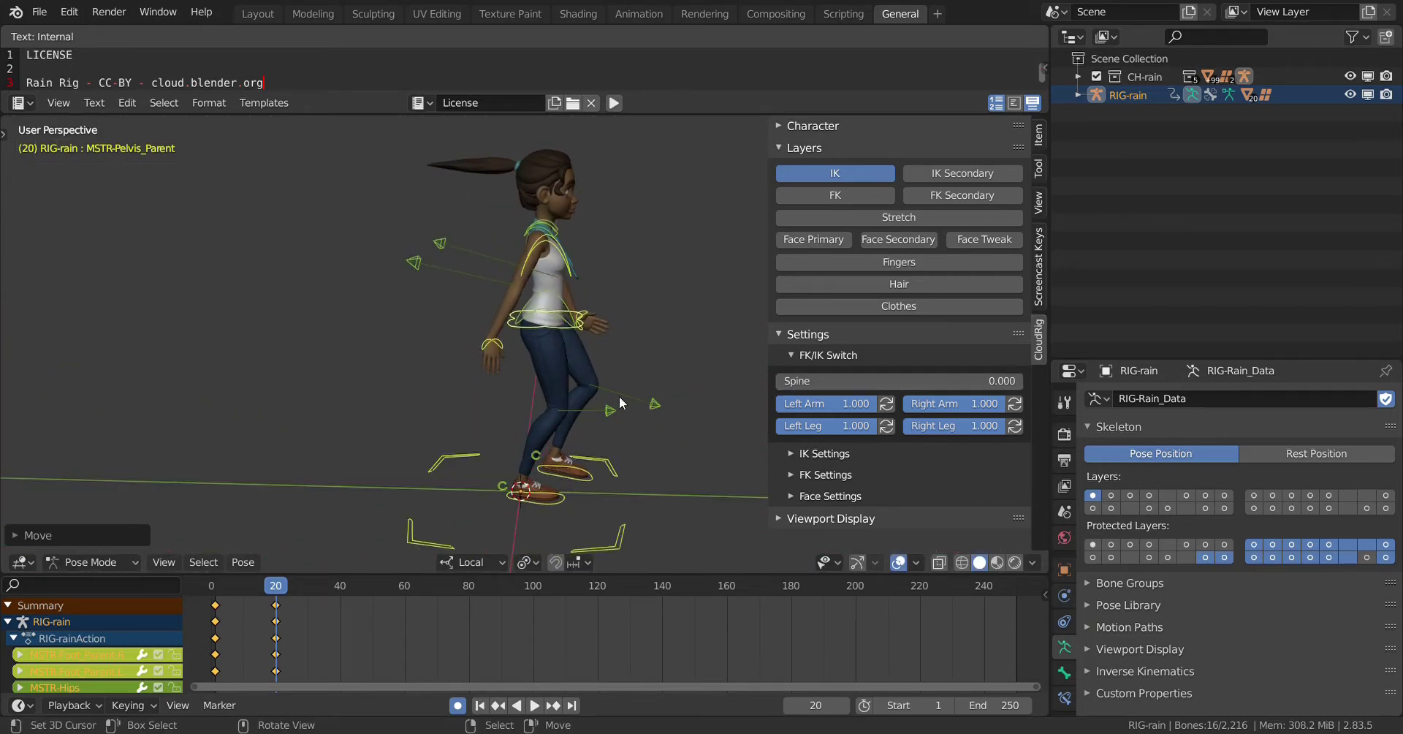
{"action": "left_click", "coordinate": [500, 346]}
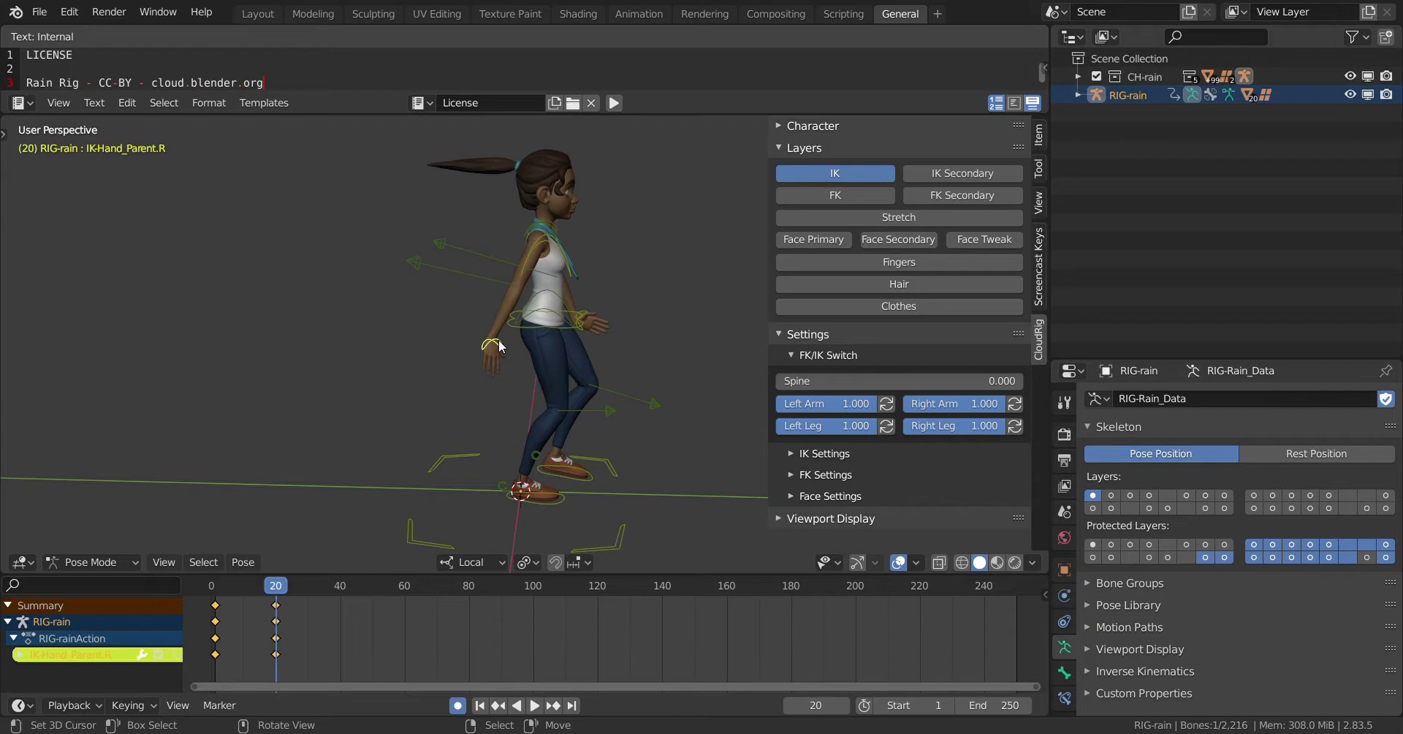
{"action": "key", "text": "g"}
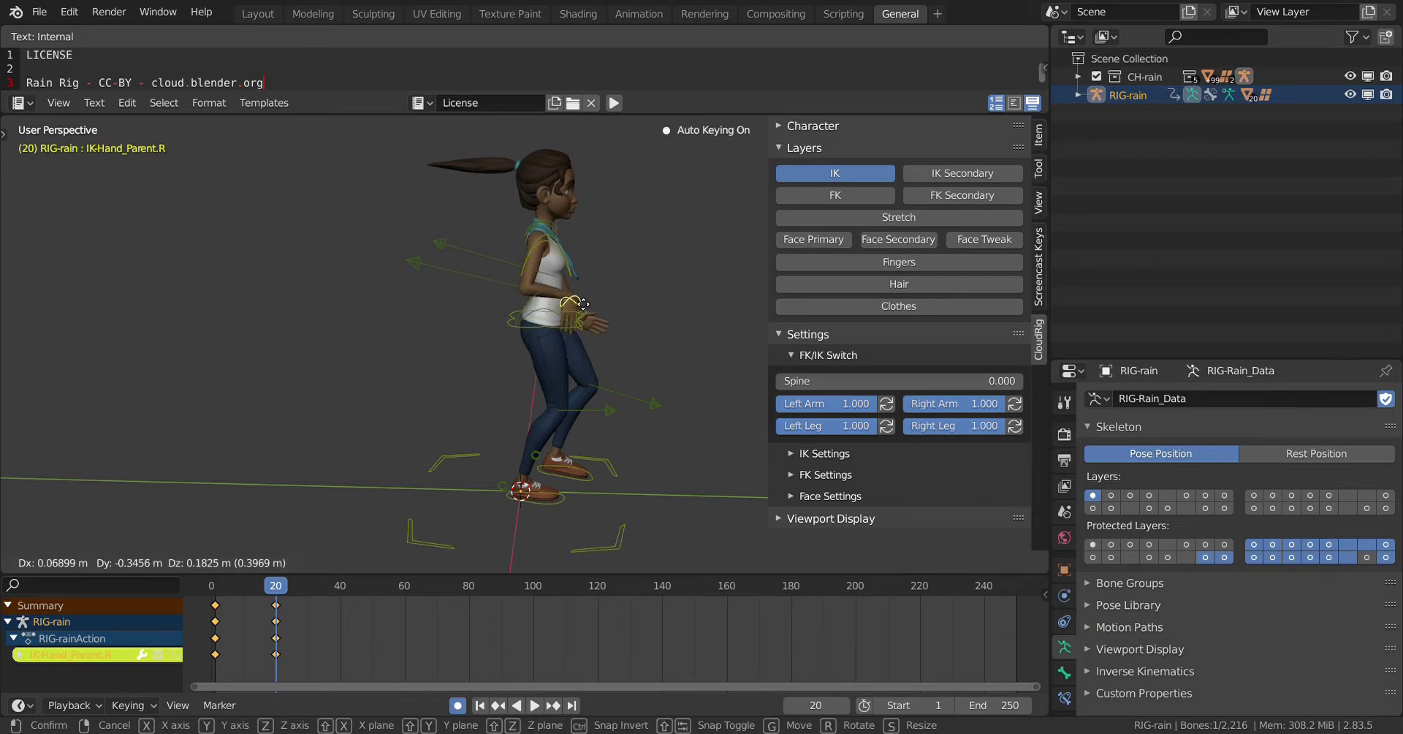
{"action": "left_click", "coordinate": [578, 304]}
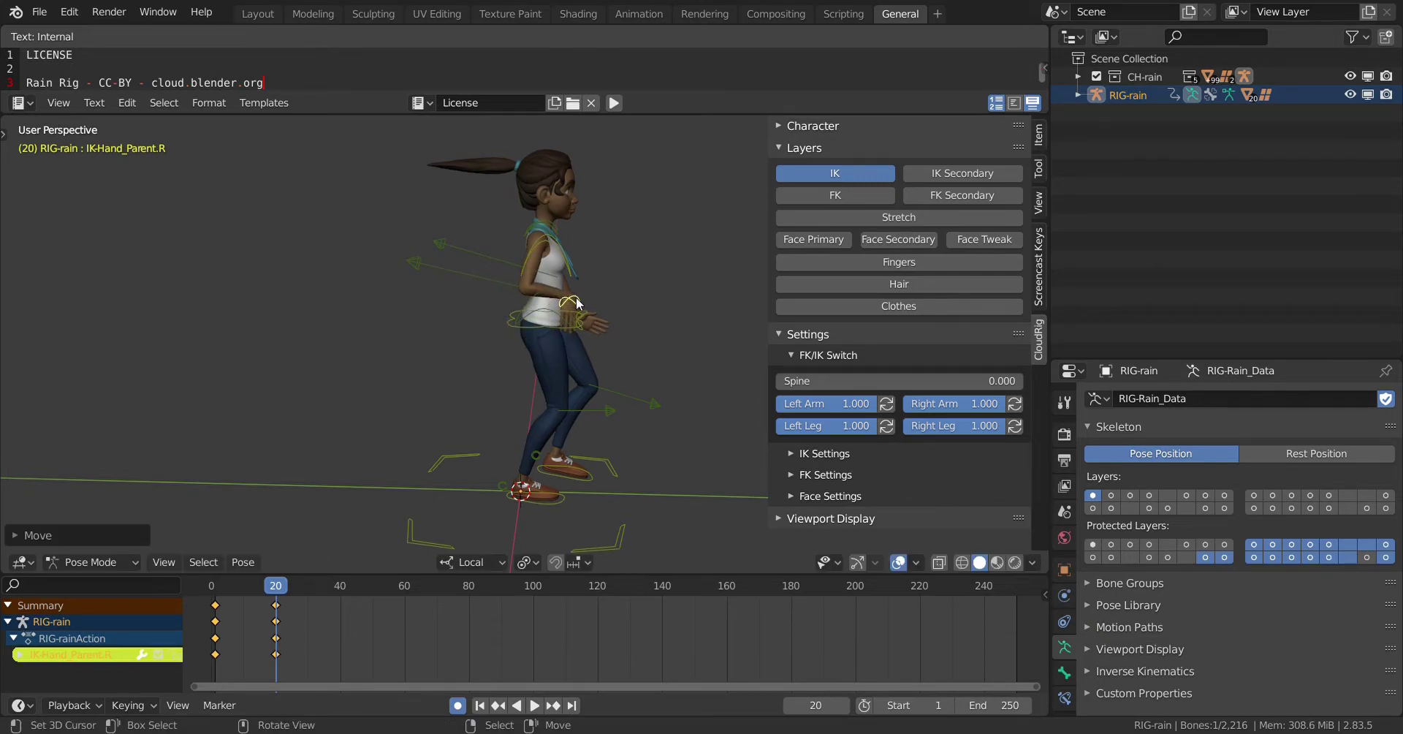
{"action": "key", "text": "r"}
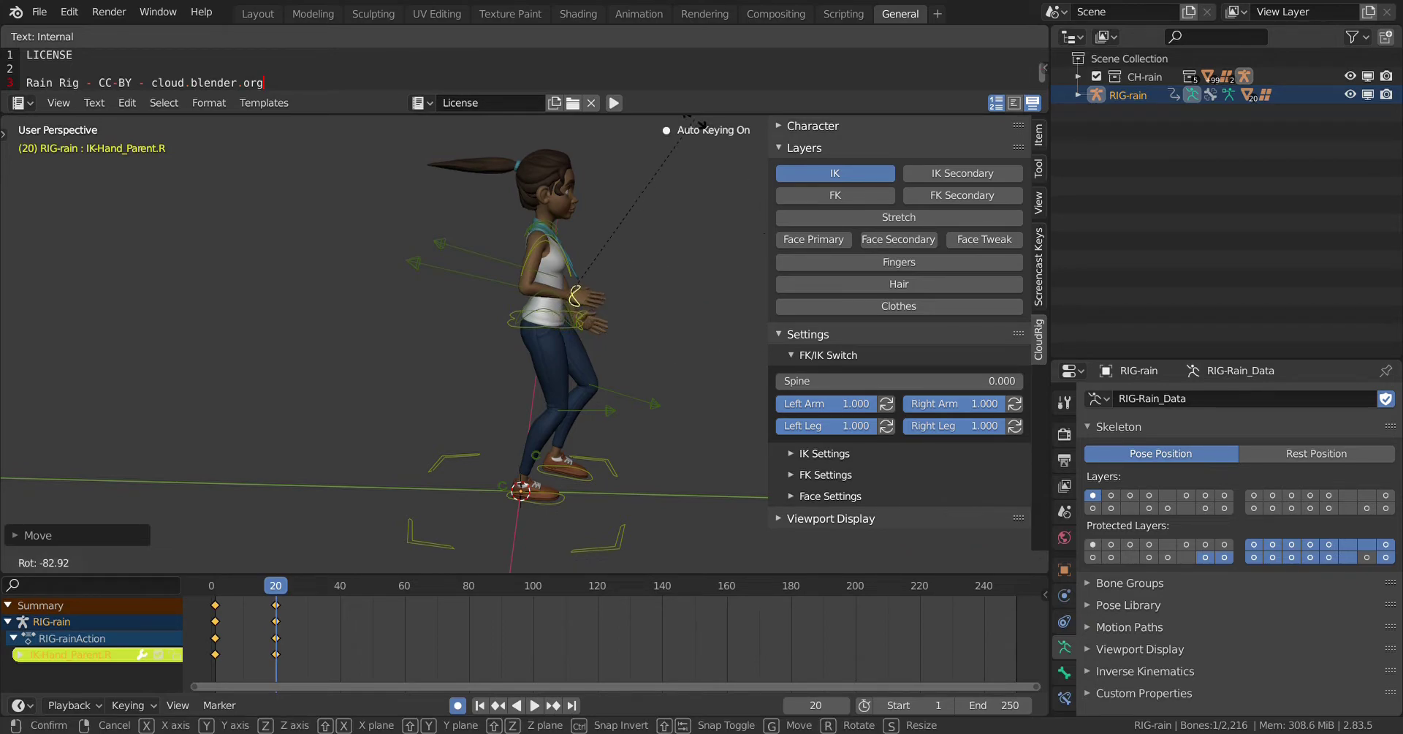
{"action": "left_click", "coordinate": [679, 124]}
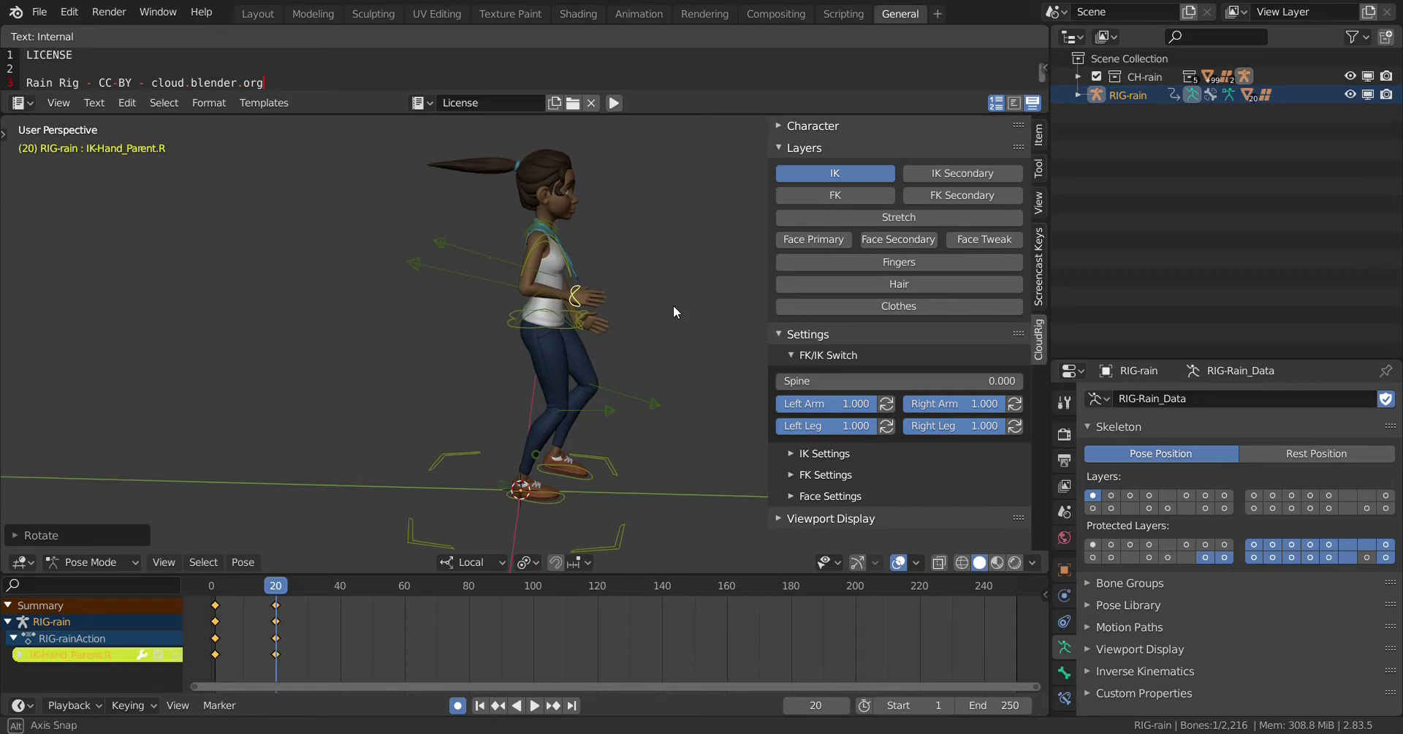
Move the left hand's control back about 0.22 m toward the waist, and adjust its position relative to the body from the front.
{"action": "middle_click_drag", "start_coordinate": [673, 305], "coordinate": [1003, 297]}
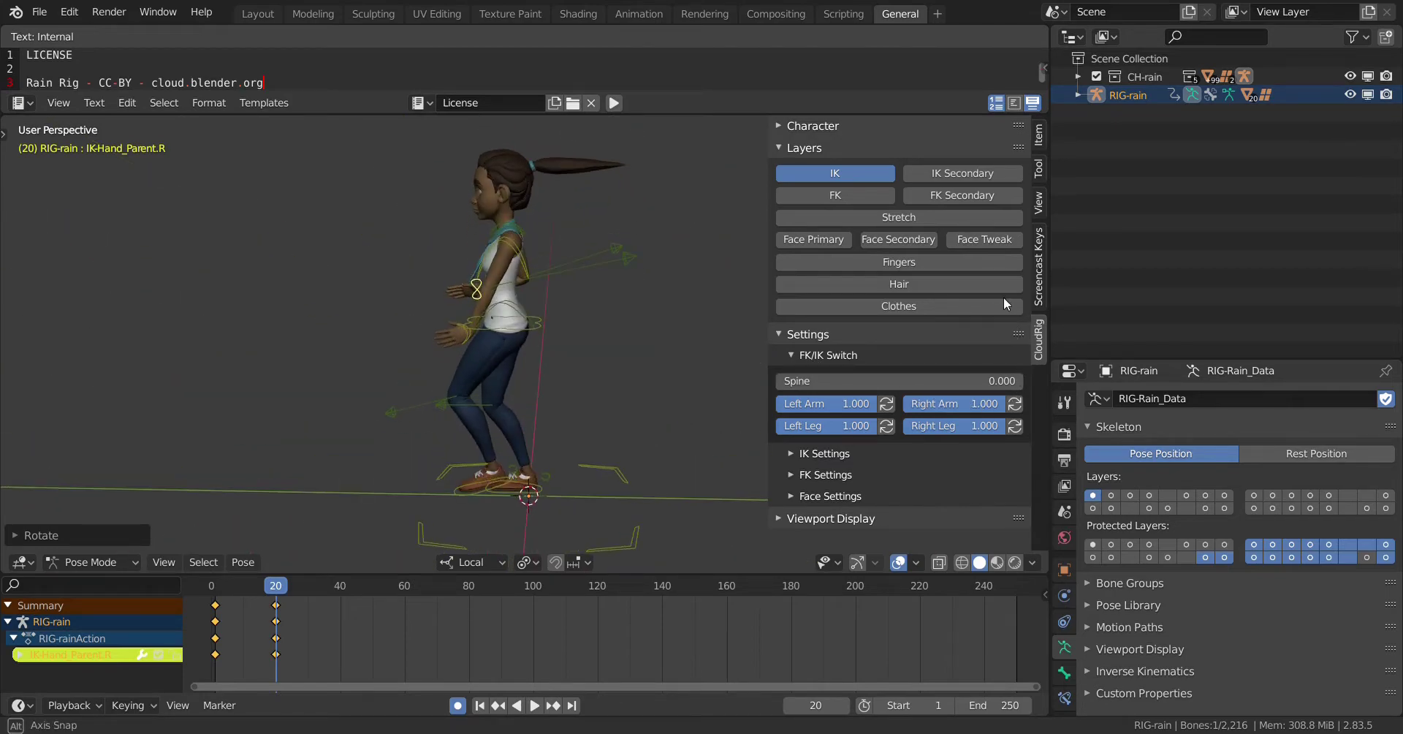
{"action": "left_click", "coordinate": [462, 327]}
{"action": "key", "text": "g"}
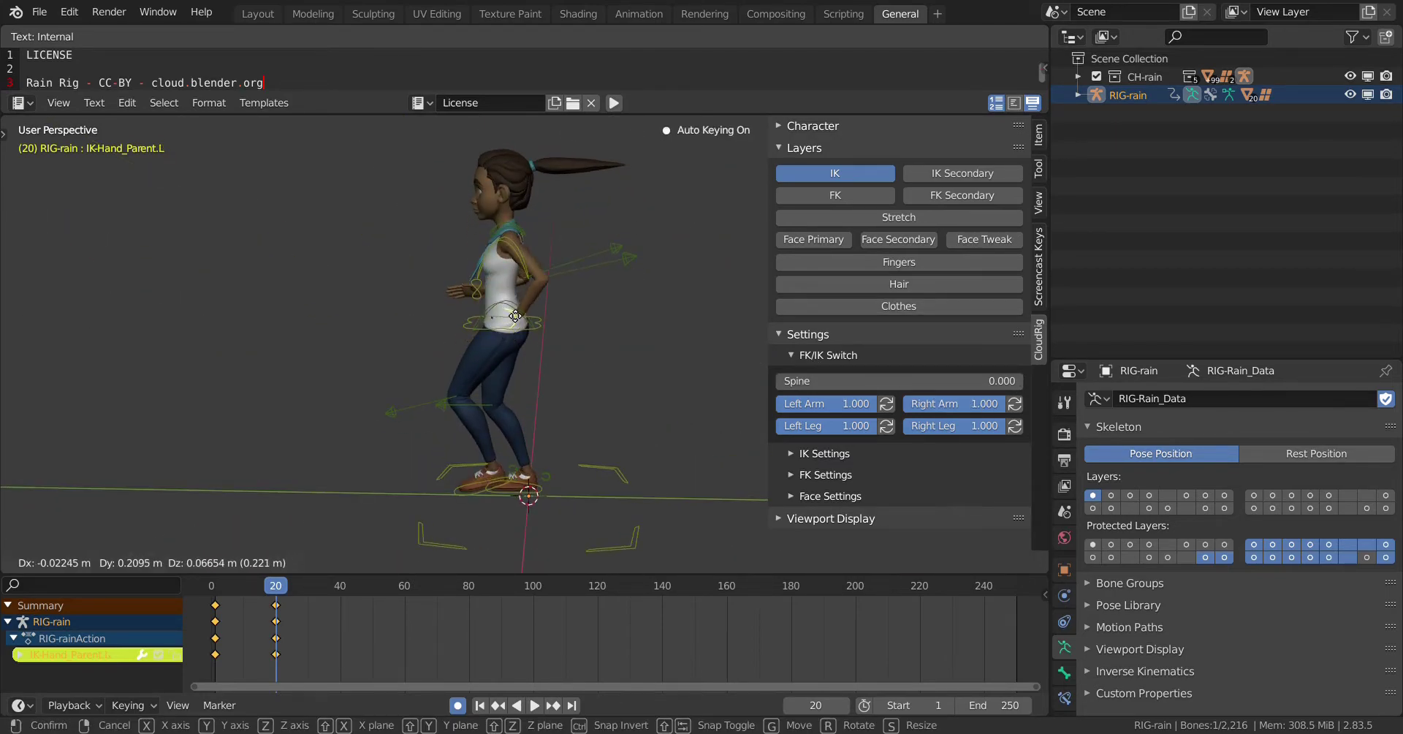
{"action": "middle_click_drag", "start_coordinate": [510, 312], "coordinate": [690, 388]}
{"action": "key", "text": "g"}
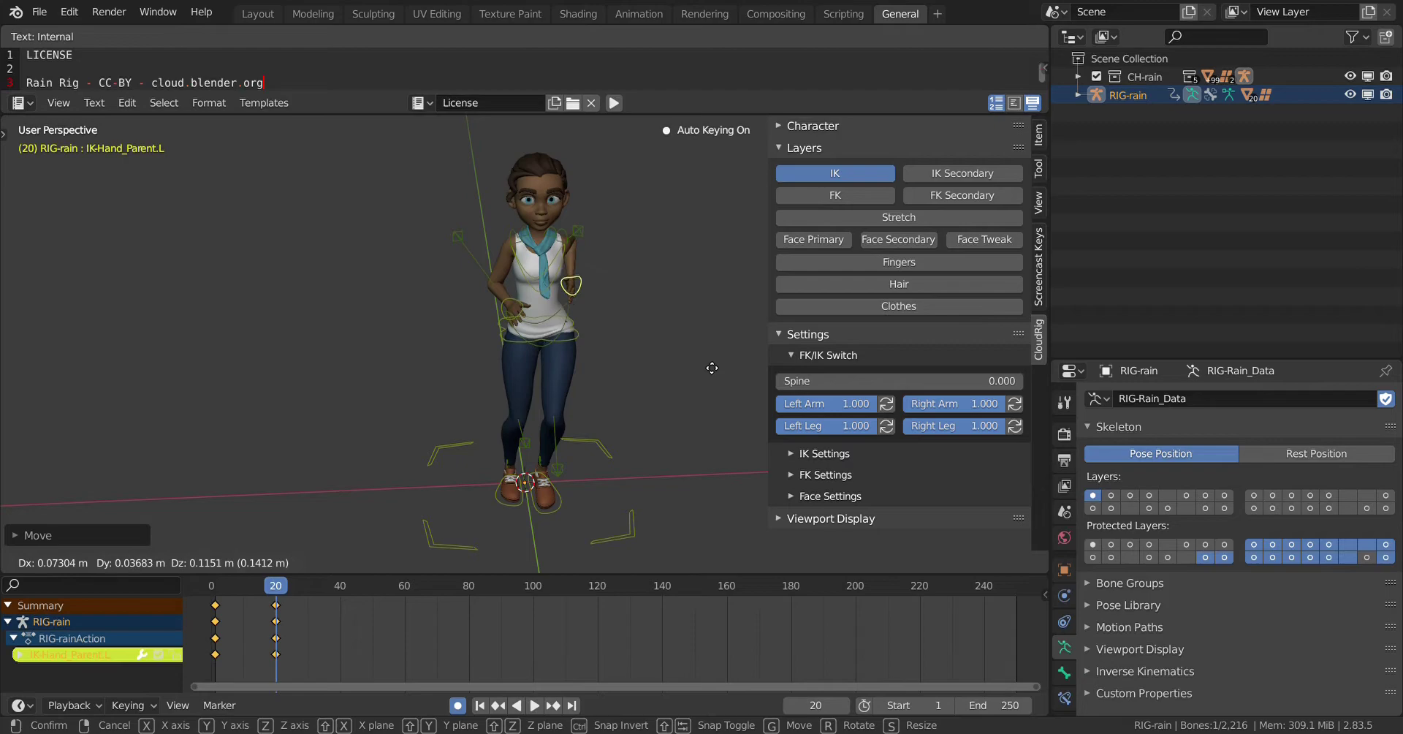
{"action": "left_click", "coordinate": [706, 388]}
Lower the left hand's control beside the hip and rotate it to follow the forearm.
{"action": "middle_click_drag", "start_coordinate": [706, 387], "coordinate": [428, 420]}
{"action": "key", "text": "g"}
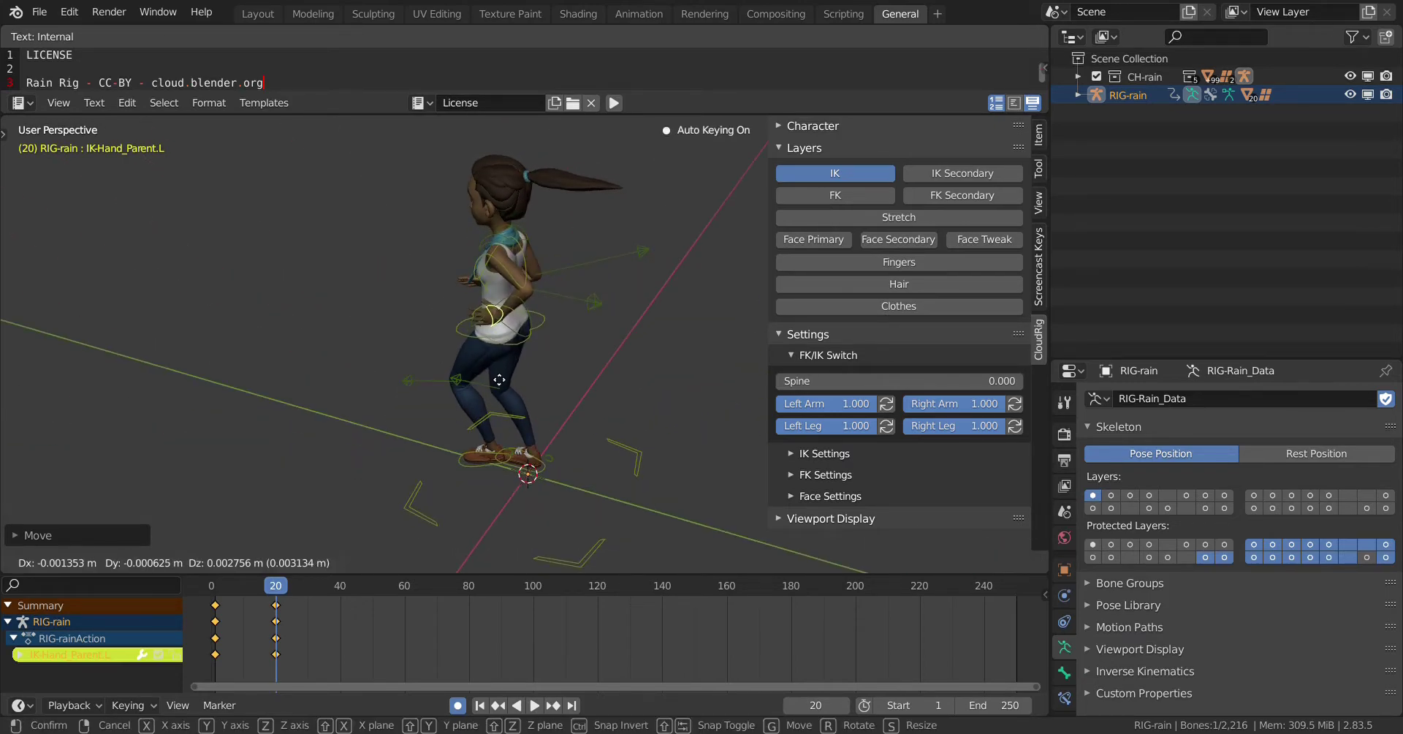
{"action": "left_click", "coordinate": [501, 400]}
{"action": "key", "text": "r"}
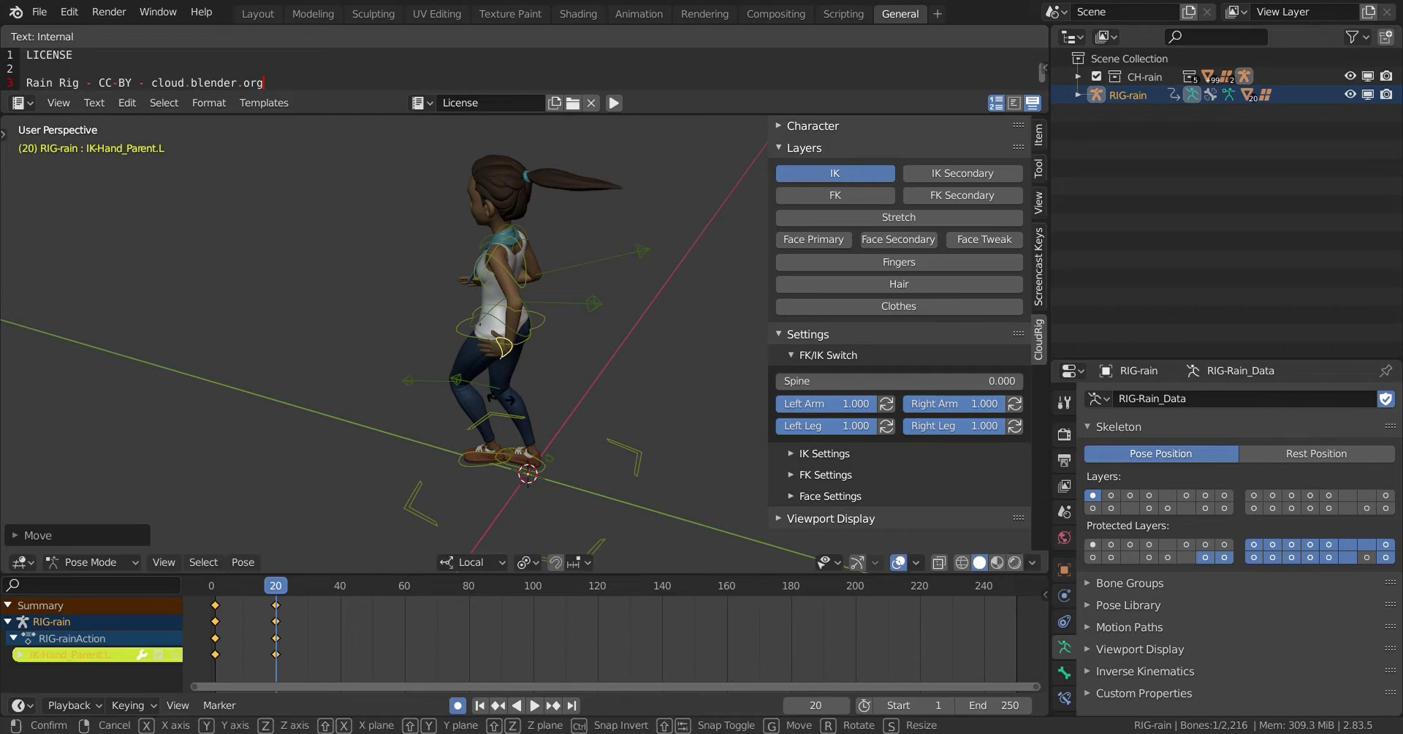
{"action": "left_click", "coordinate": [563, 446]}
{"action": "middle_click_drag", "start_coordinate": [619, 455], "coordinate": [183, 441]}
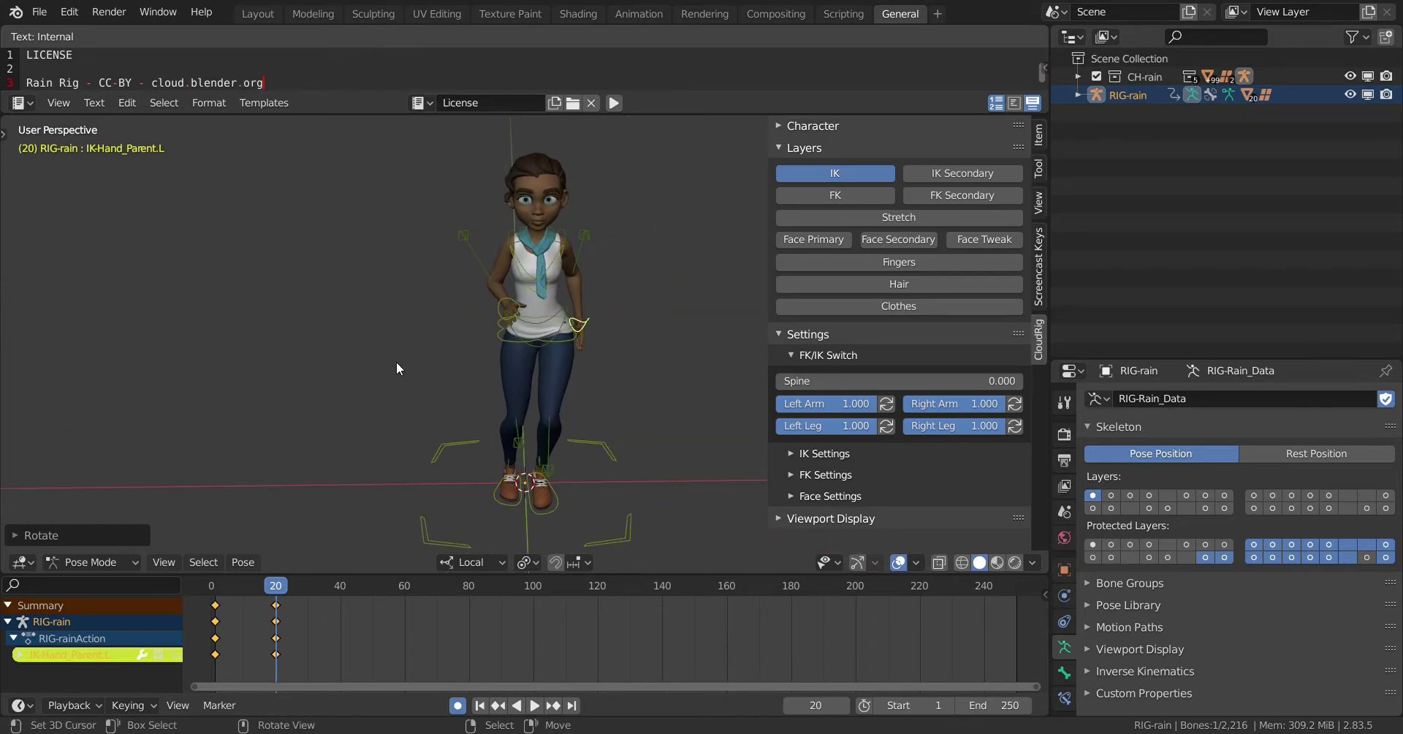
Nudge the right hand's control slightly in the front view.
{"action": "left_click", "coordinate": [513, 309]}
{"action": "left_click", "coordinate": [506, 305]}
{"action": "key", "text": "g"}
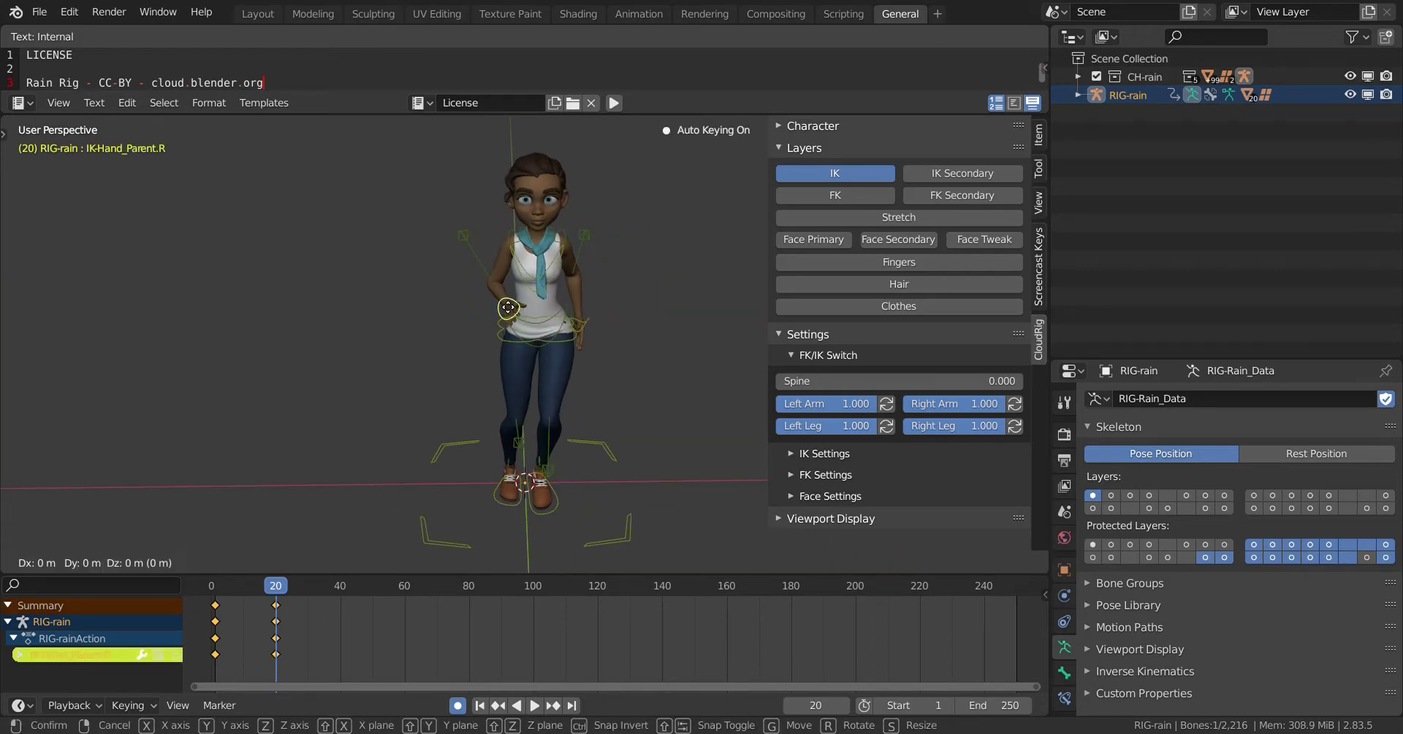
{"action": "left_click", "coordinate": [511, 310]}
{"action": "middle_click_drag", "start_coordinate": [511, 310], "coordinate": [678, 337]}
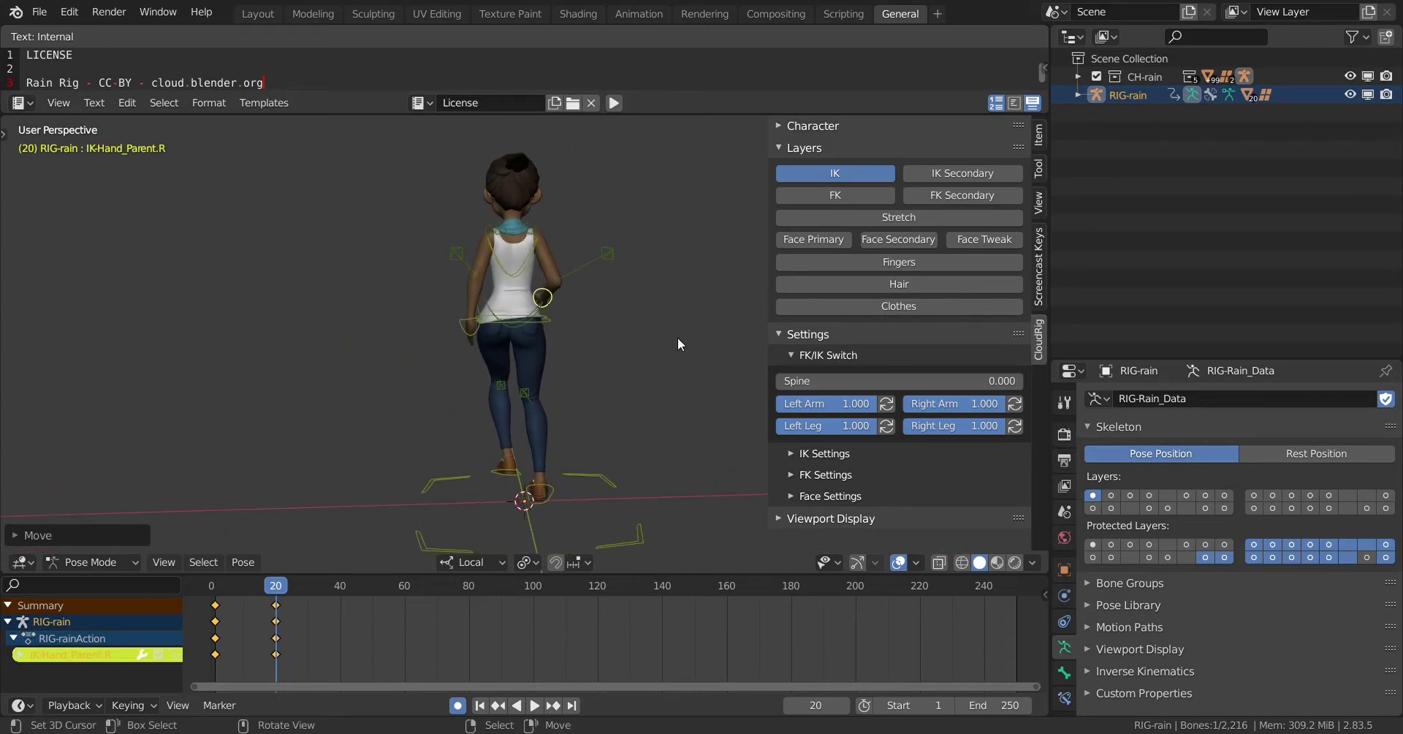
Rotate the hips control slightly as seen from behind, and shift the pelvis control slightly backward.
{"action": "left_click", "coordinate": [538, 313]}
{"action": "key", "text": "r"}
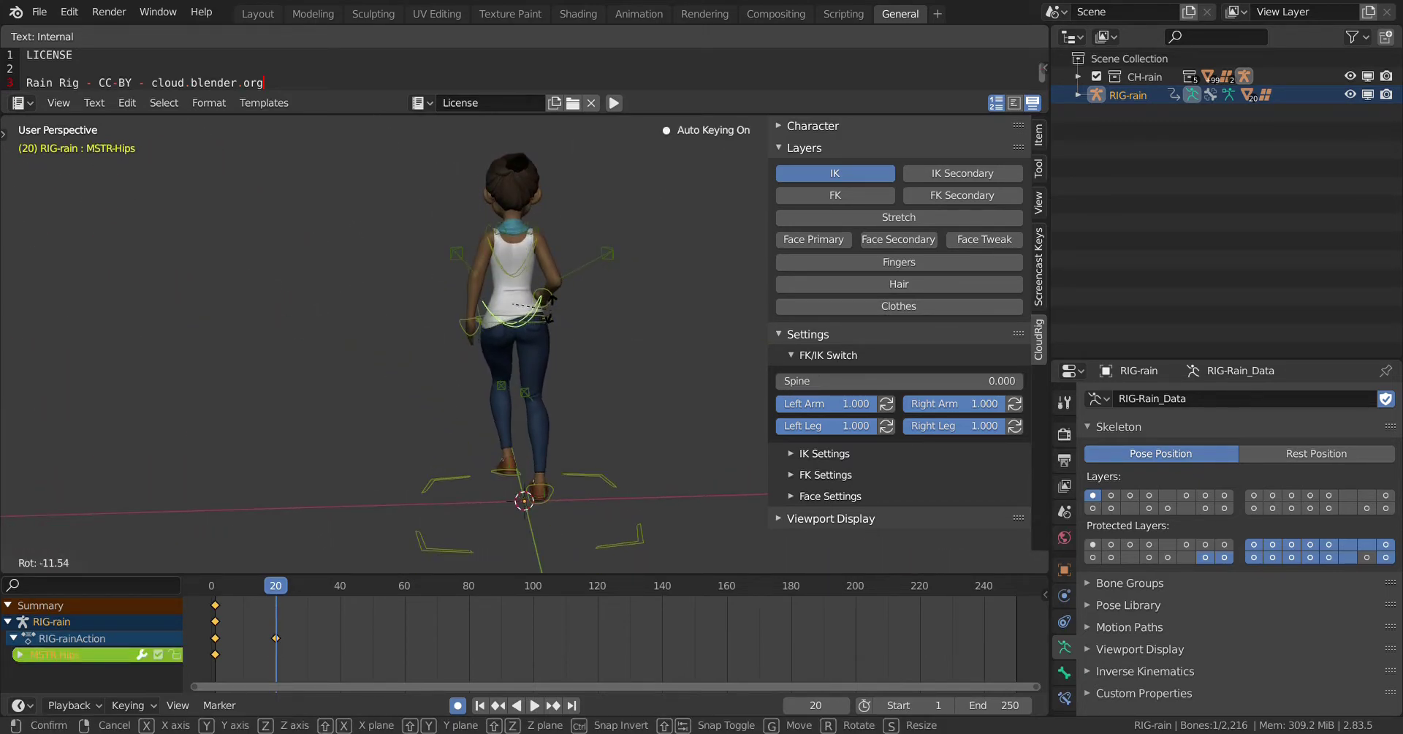
{"action": "left_click", "coordinate": [572, 337]}
{"action": "middle_click_drag", "start_coordinate": [571, 338], "coordinate": [353, 361]}
{"action": "left_click", "coordinate": [551, 324]}
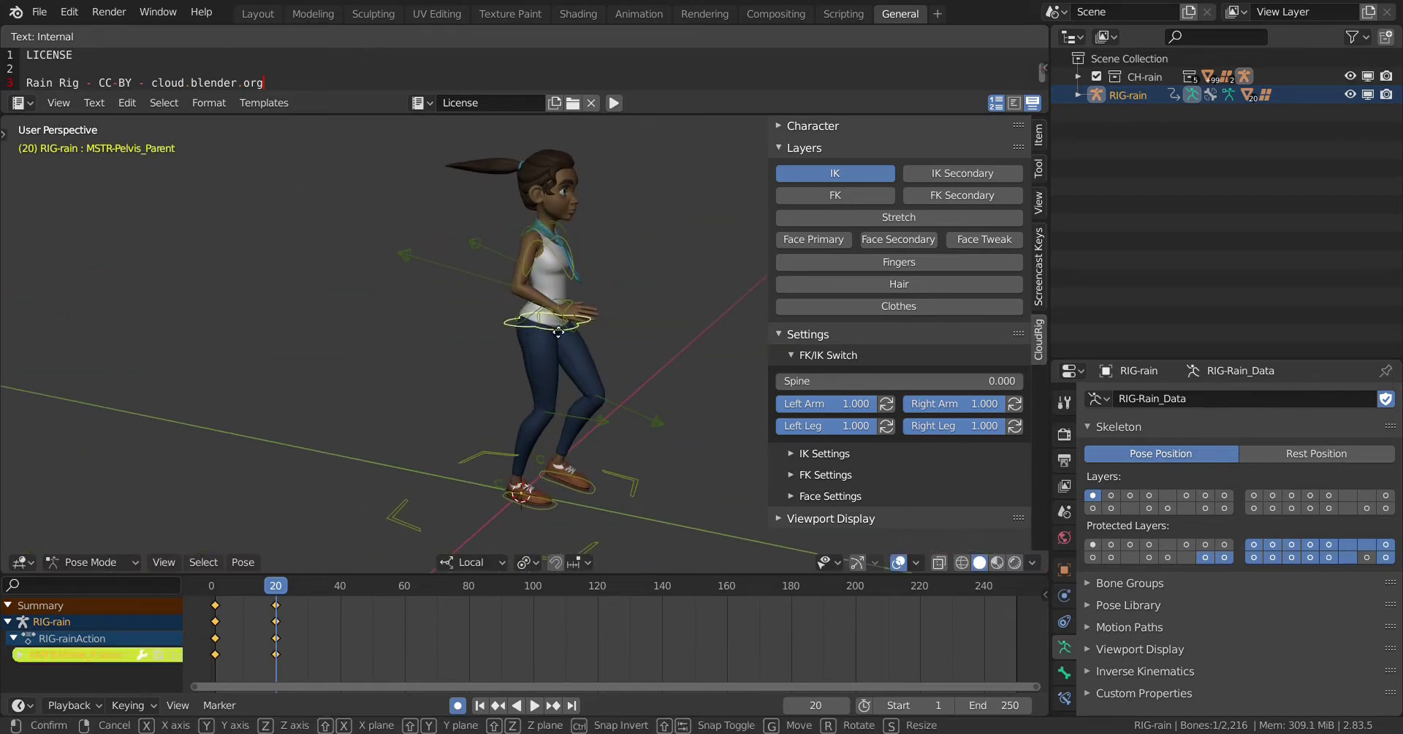
{"action": "key", "text": "g"}
{"action": "left_click", "coordinate": [550, 330]}
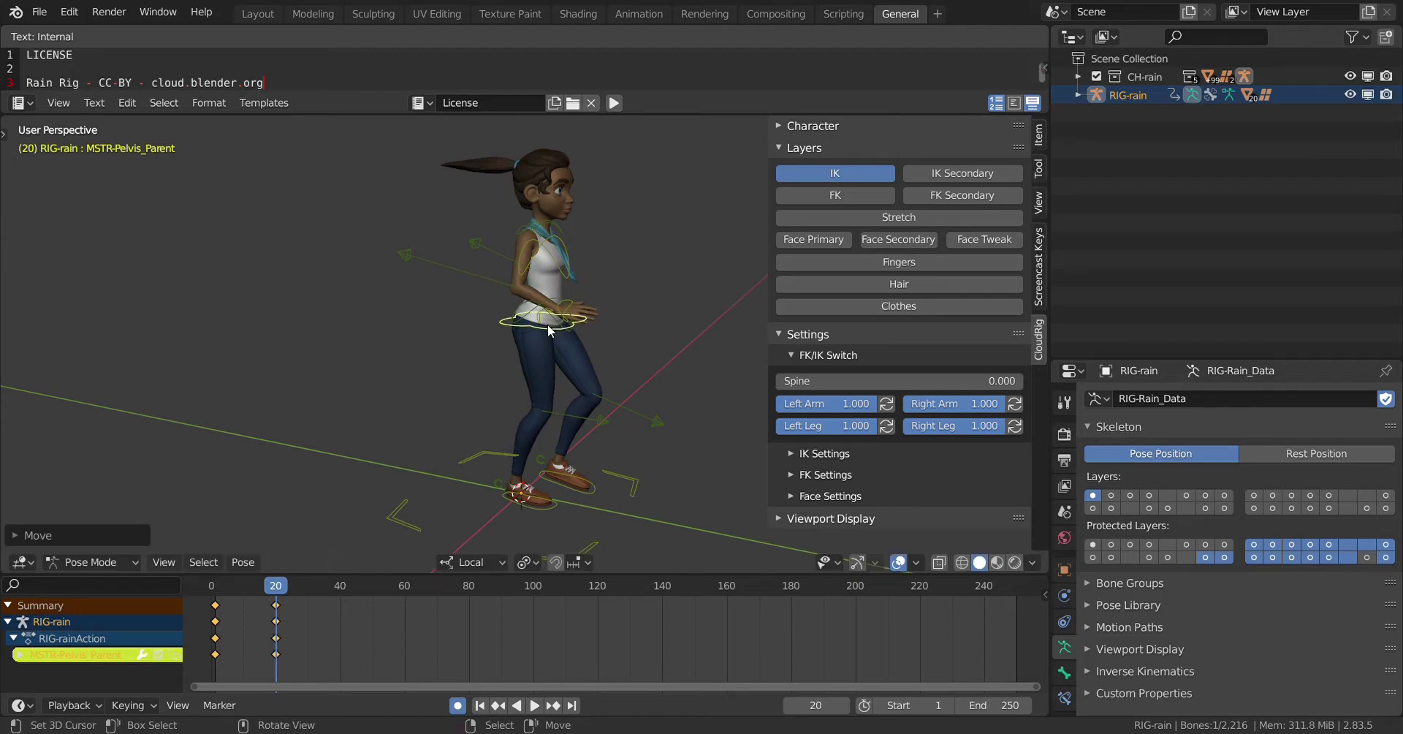
Play the animation from the start to review the motion between the poses at frames 1 and 20.
{"action": "left_click_drag", "start_coordinate": [274, 593], "coordinate": [199, 574]}
{"action": "key", "text": "space"}
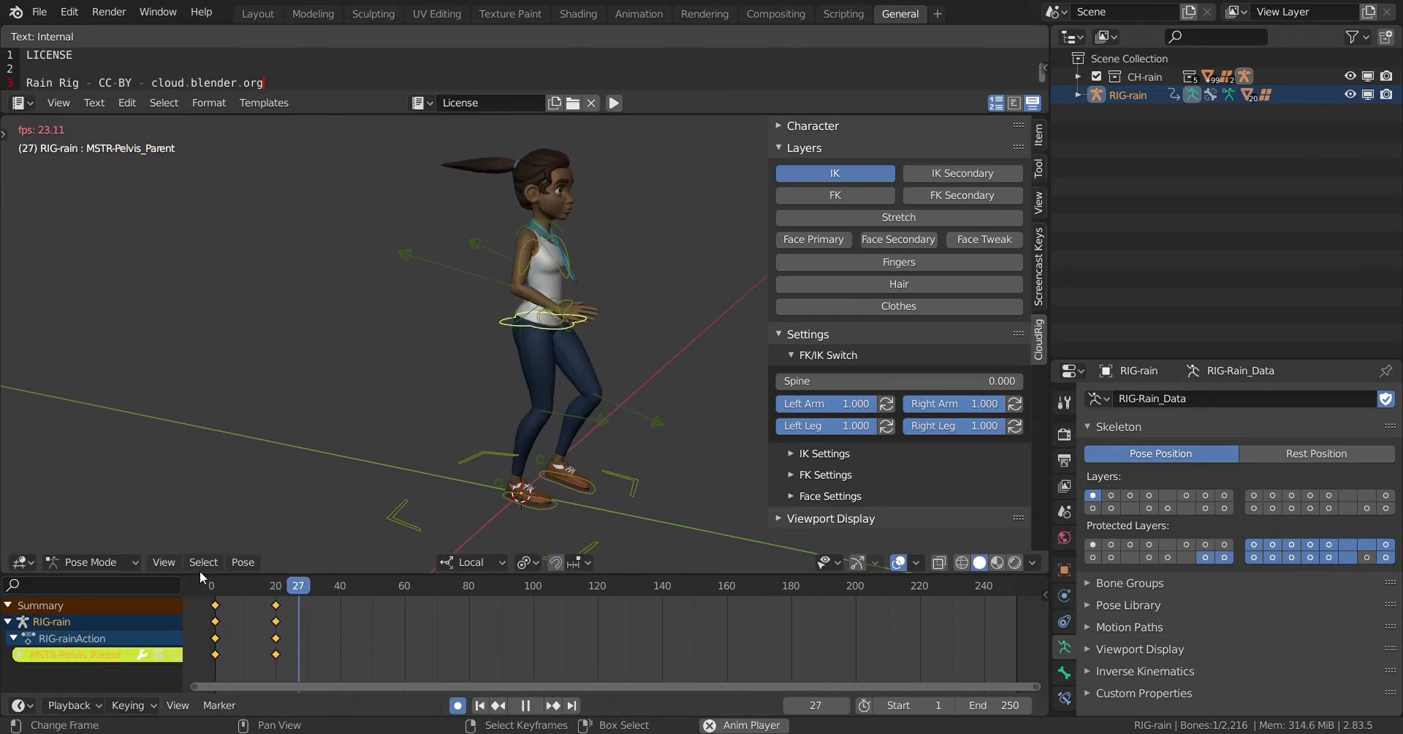
{"action": "key", "text": "space"}
{"action": "left_click_drag", "start_coordinate": [303, 589], "coordinate": [211, 593]}
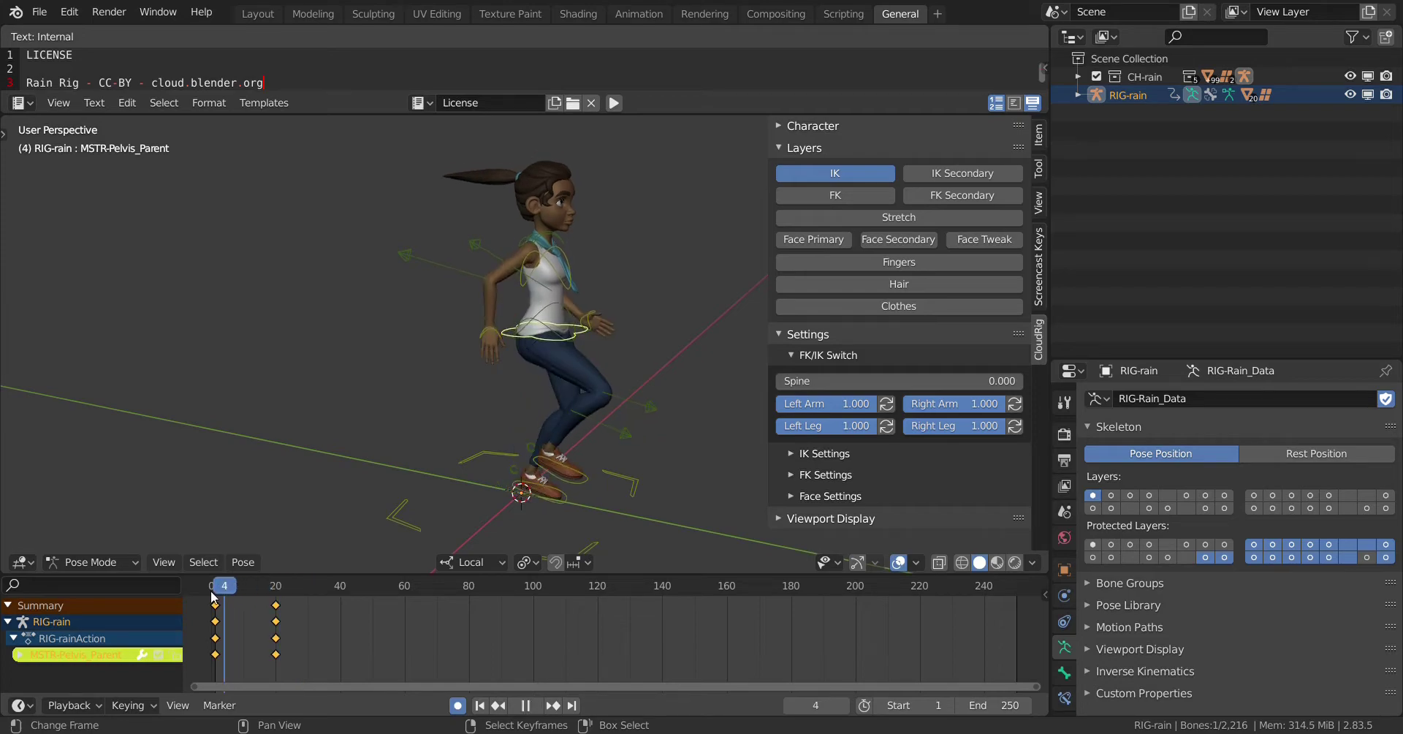
{"action": "key", "text": "space"}
{"action": "key", "text": "space"}
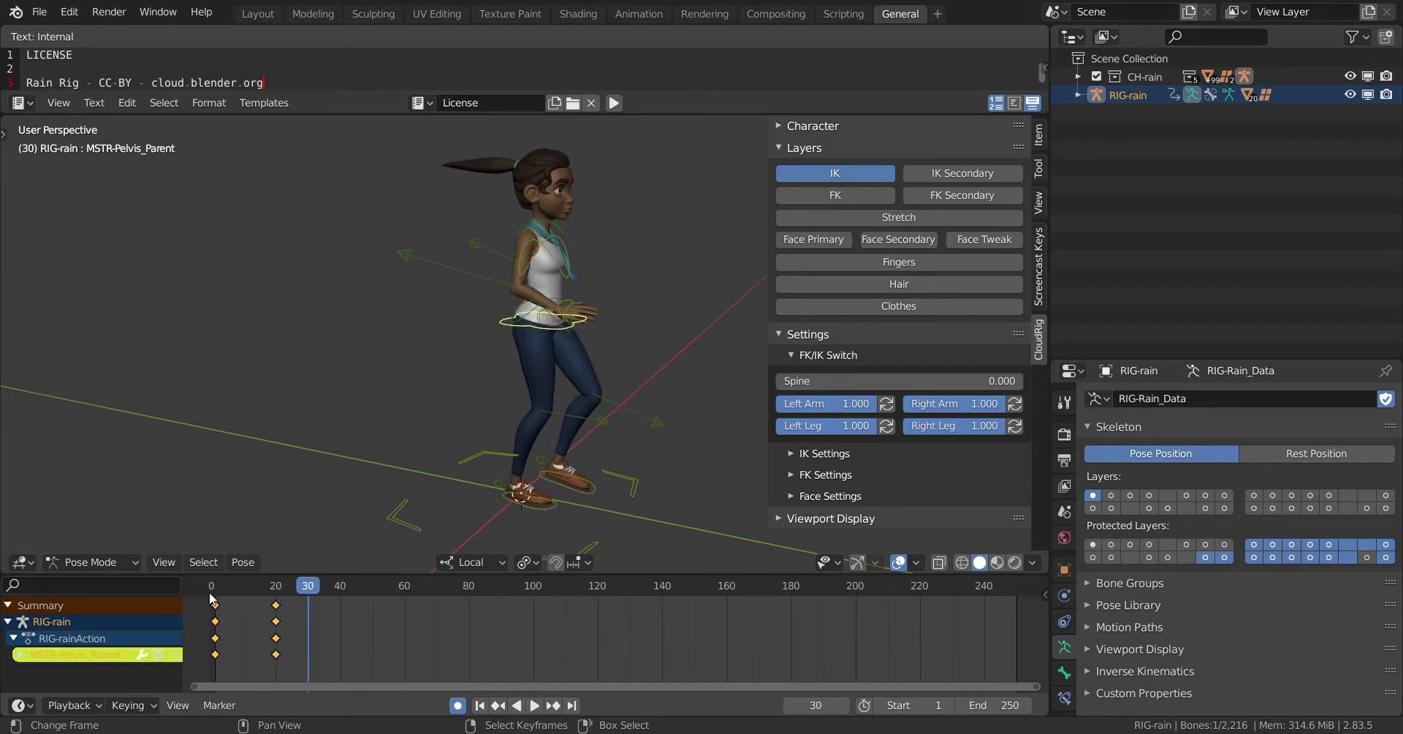
{"action": "key", "text": "space"}
Return to frame 1, set the timeline's end frame to 20 and play the looping animation.
{"action": "left_click_drag", "start_coordinate": [292, 588], "coordinate": [215, 607]}
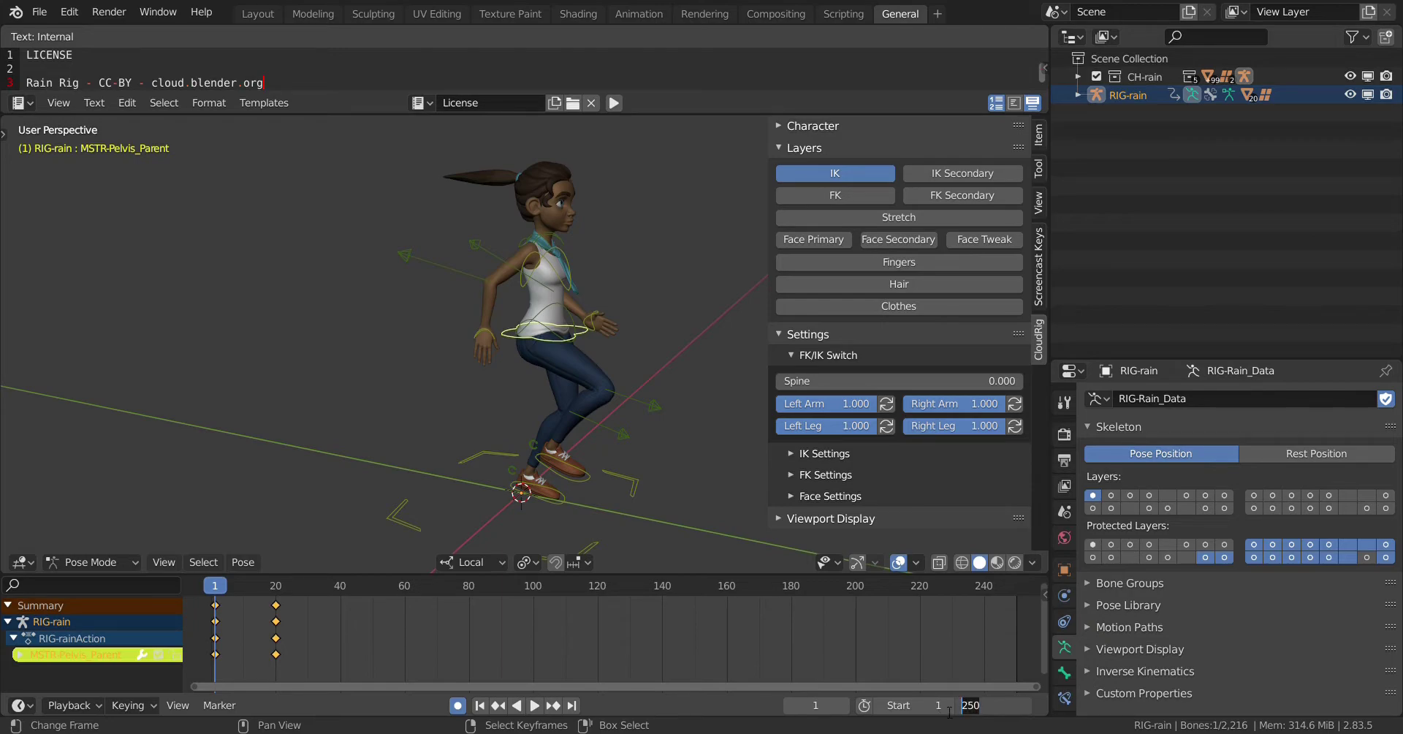
{"action": "key", "text": "Return"}
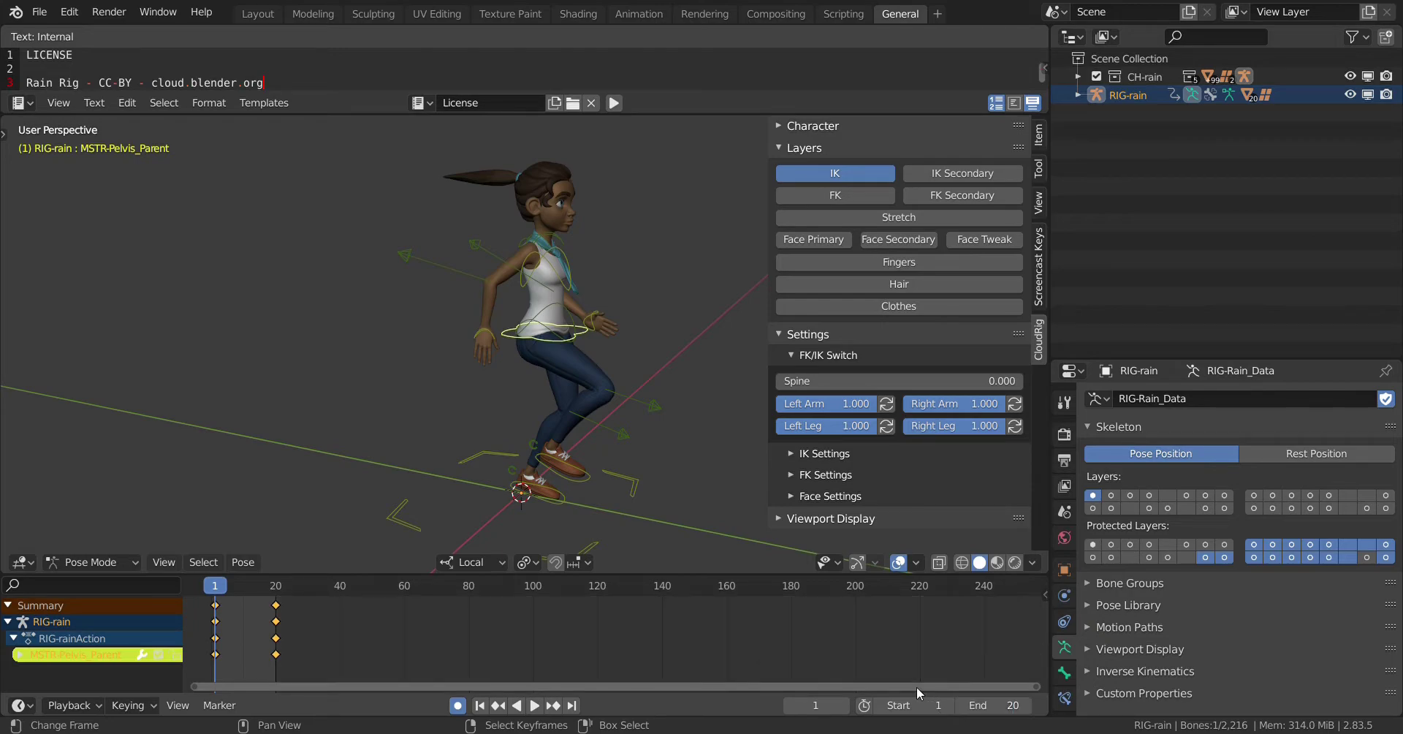
{"action": "key", "text": "space"}
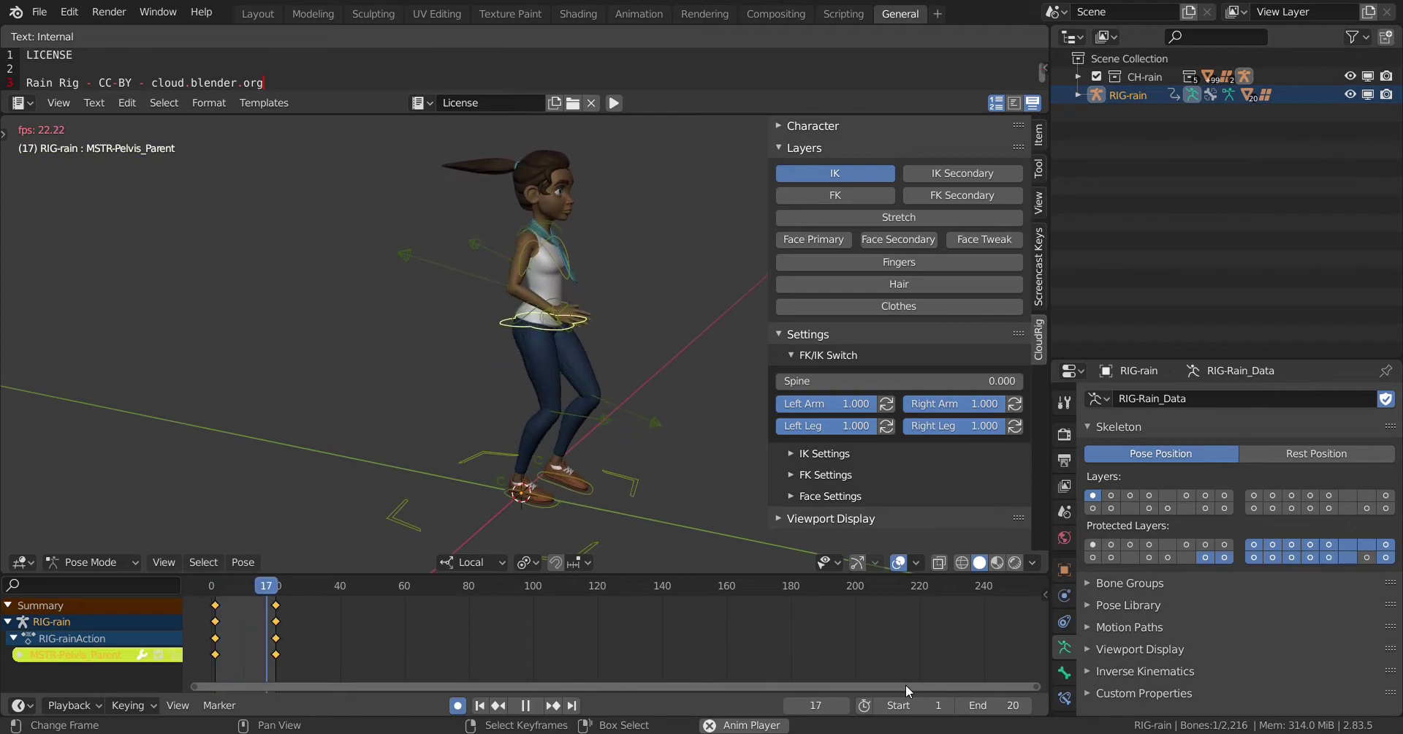
{"action": "key", "text": "space"}
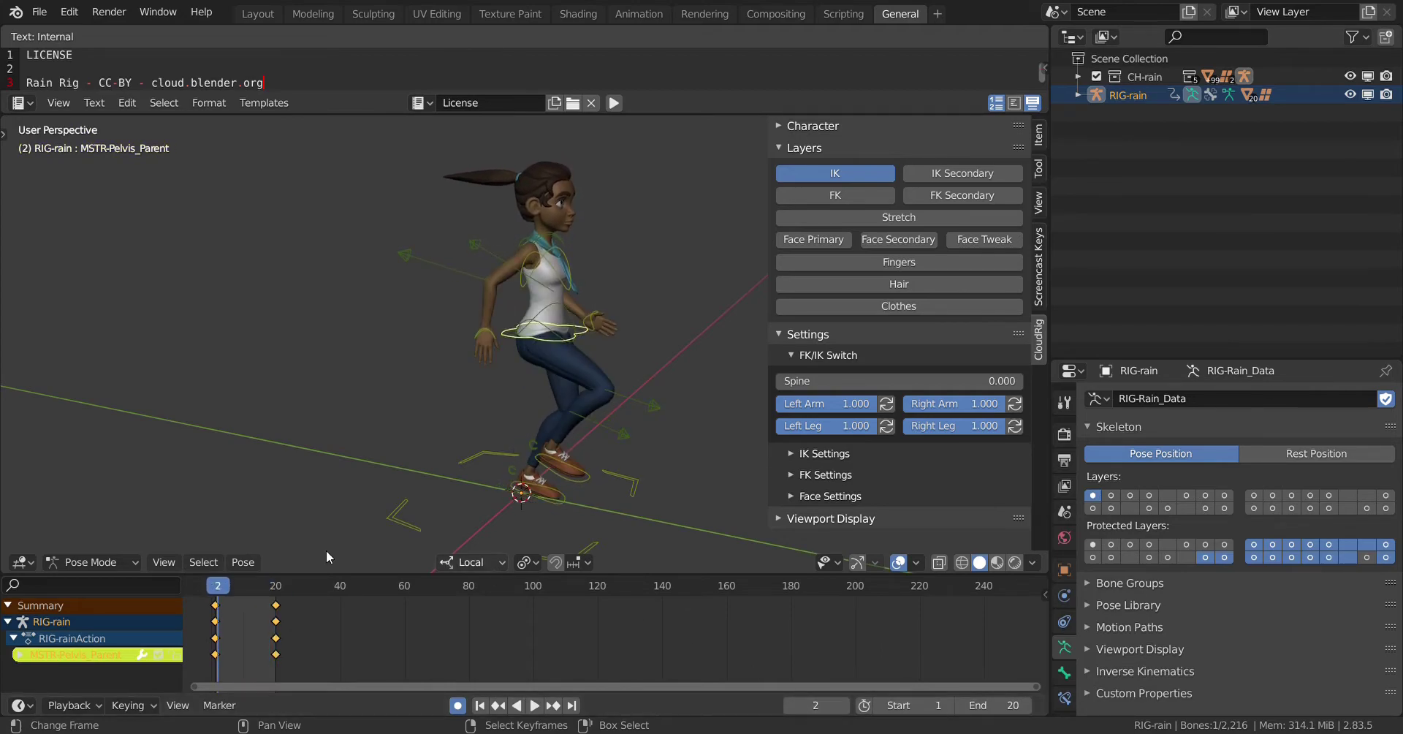
Go back to frame 1 and copy the pose of the selected pelvis control.
{"action": "key", "text": "space"}
{"action": "left_click_drag", "start_coordinate": [271, 592], "coordinate": [216, 592]}
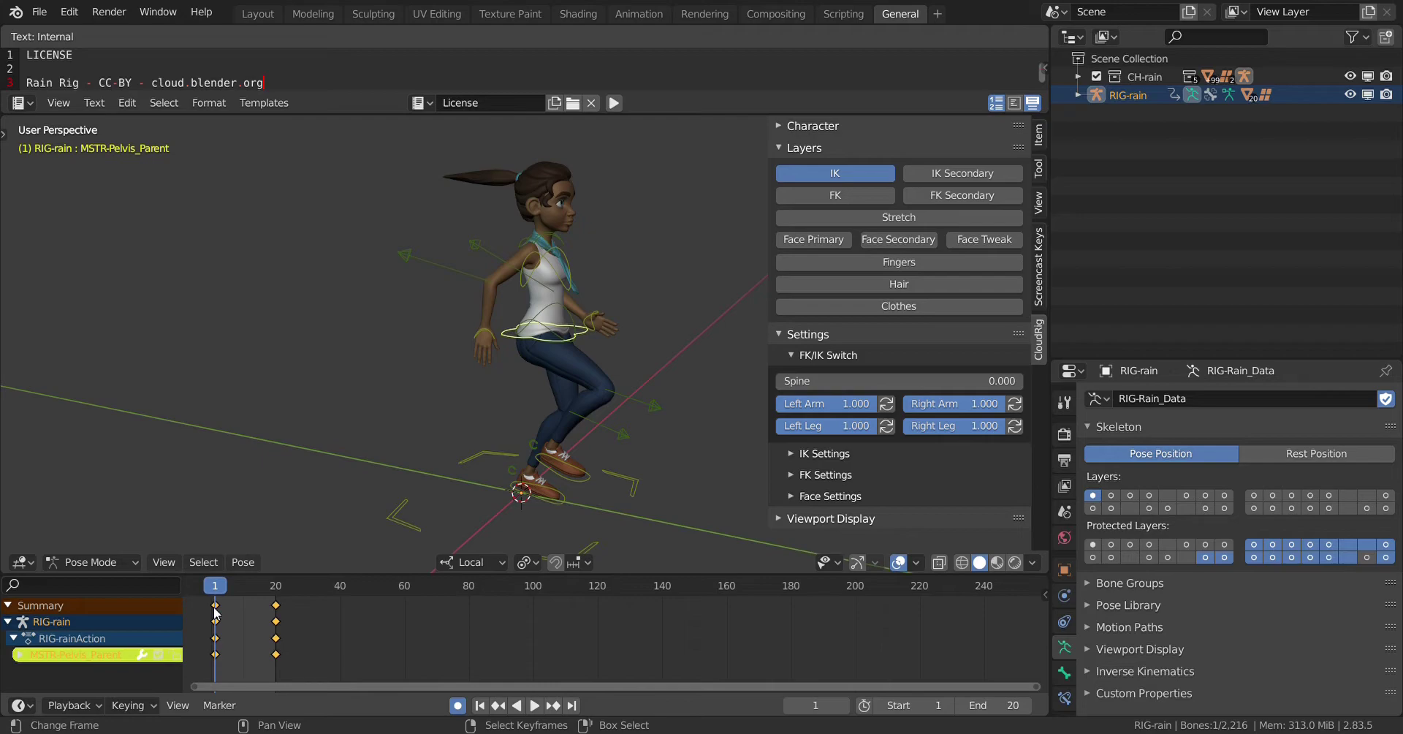
{"action": "left_click", "coordinate": [242, 561]}
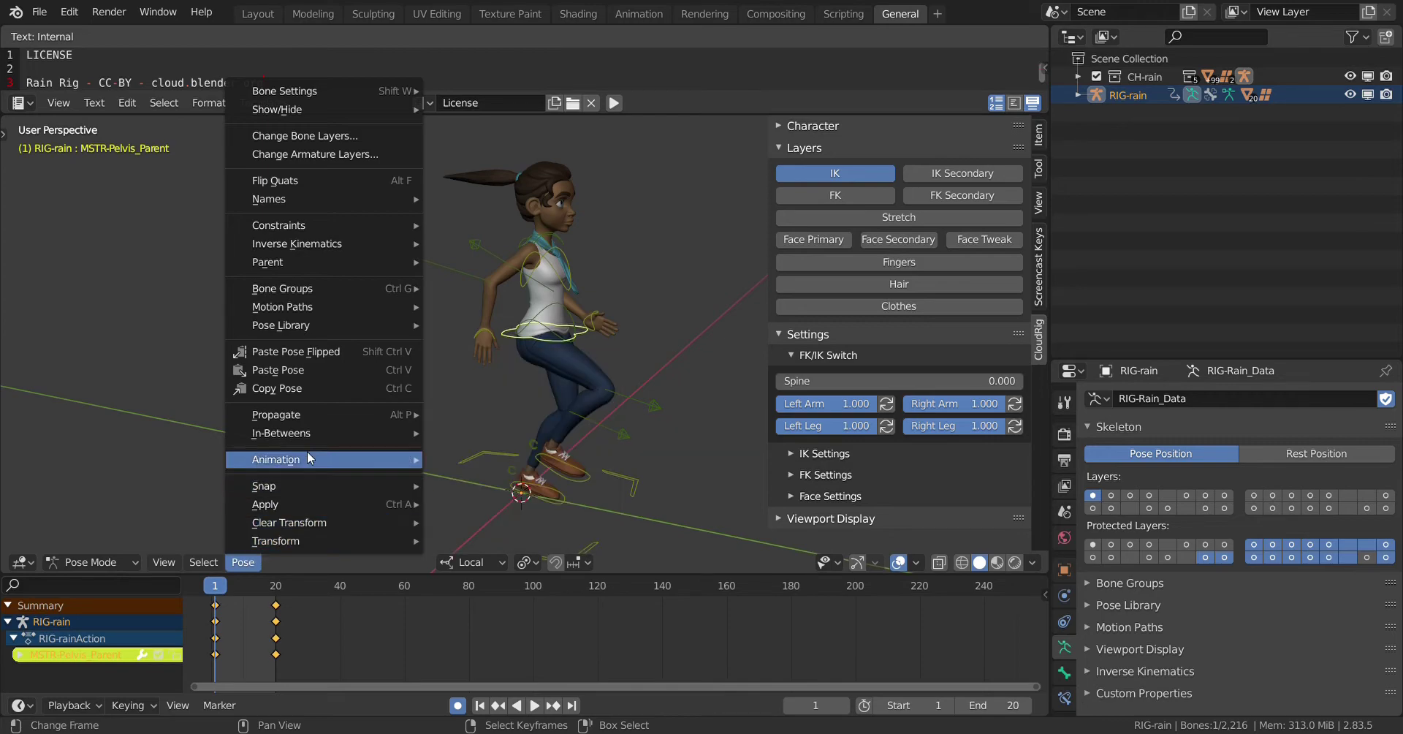
{"action": "left_click", "coordinate": [323, 388]}
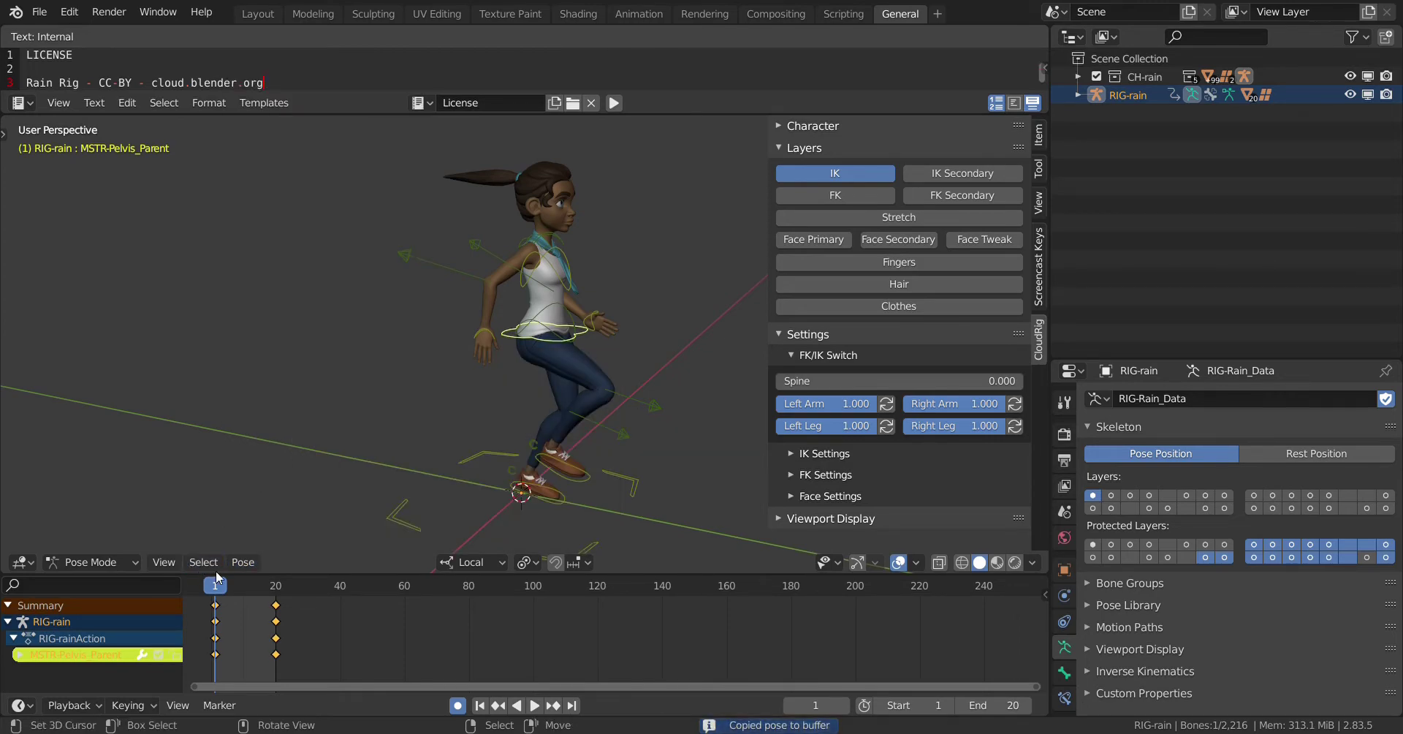
Go to frame 40 and paste the copied pose onto the pelvis control.
{"action": "key", "text": "space"}
{"action": "left_click_drag", "start_coordinate": [298, 581], "coordinate": [340, 590]}
{"action": "left_click", "coordinate": [241, 563]}
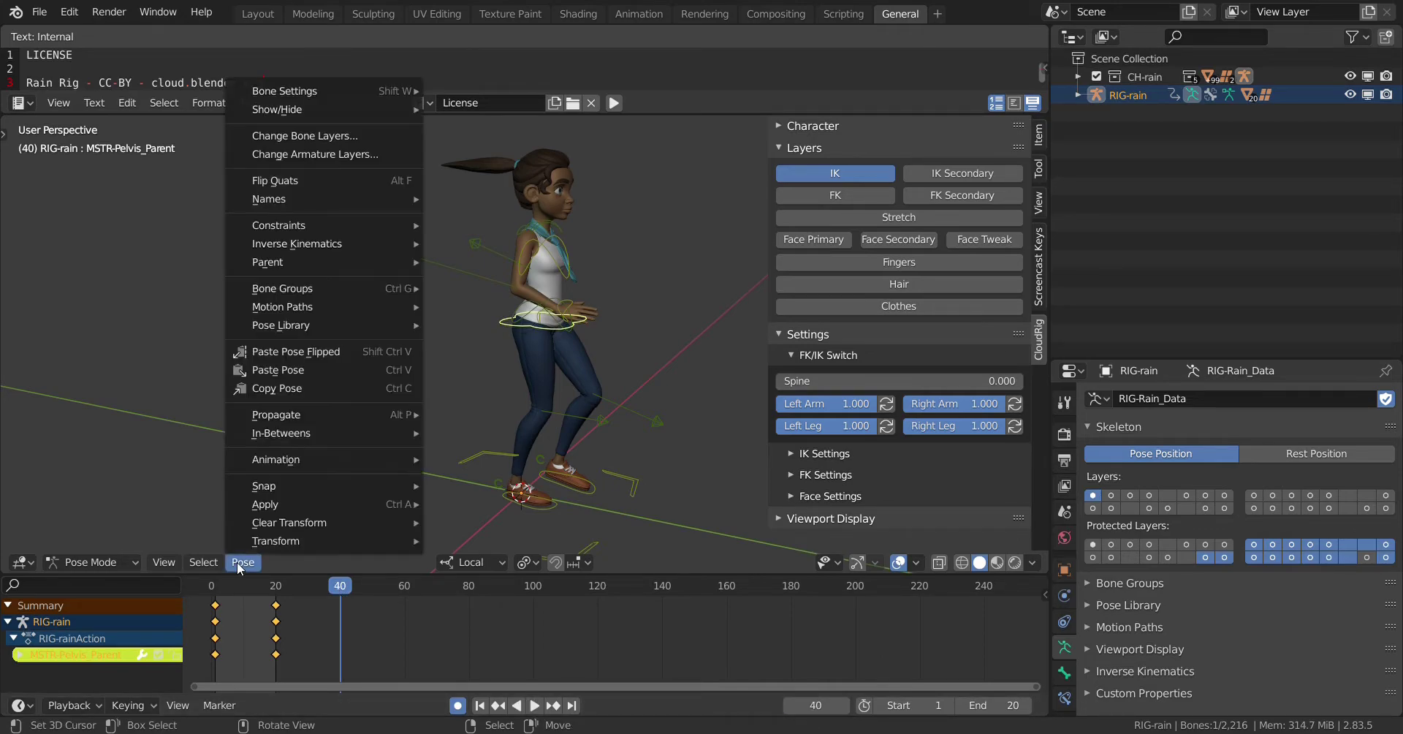
{"action": "left_click", "coordinate": [308, 371]}
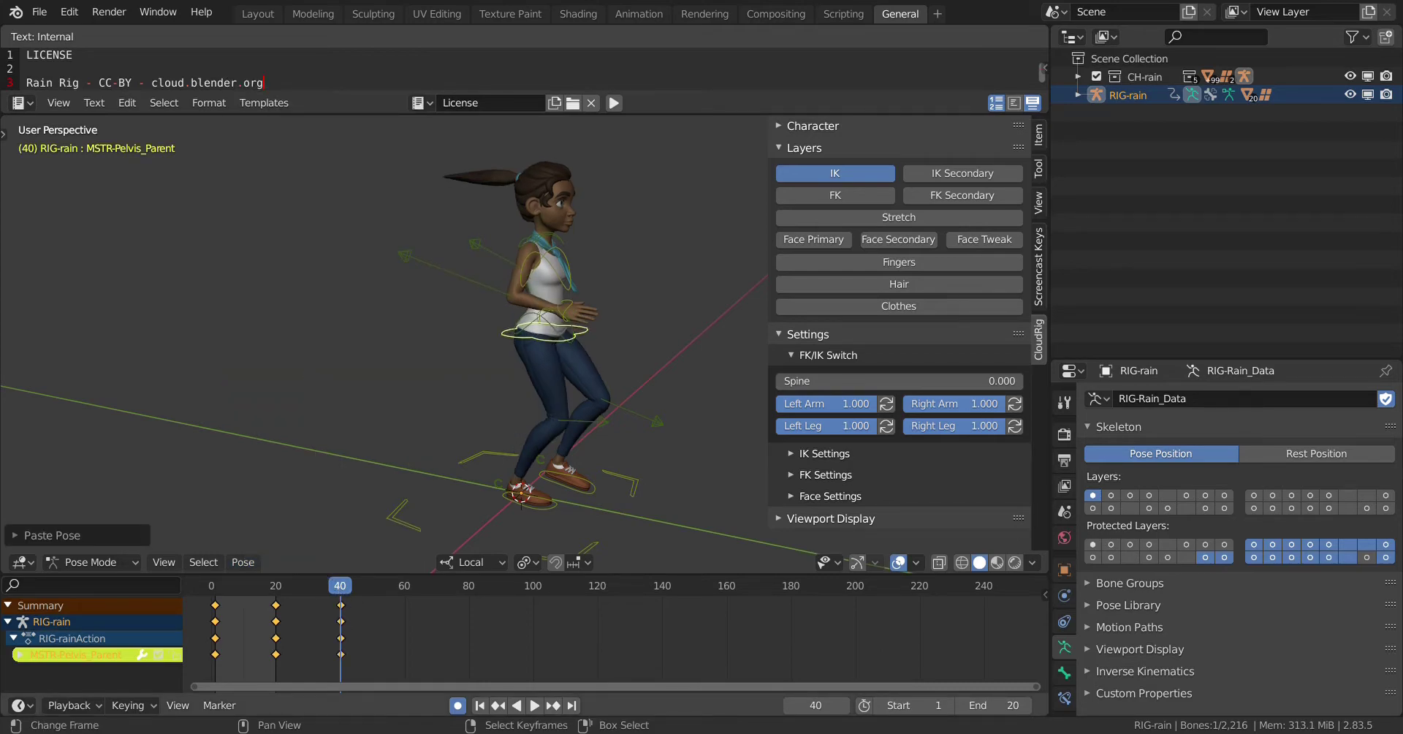
Set the timeline's end frame to 40 and play the extended animation.
{"action": "left_click", "coordinate": [1010, 710]}
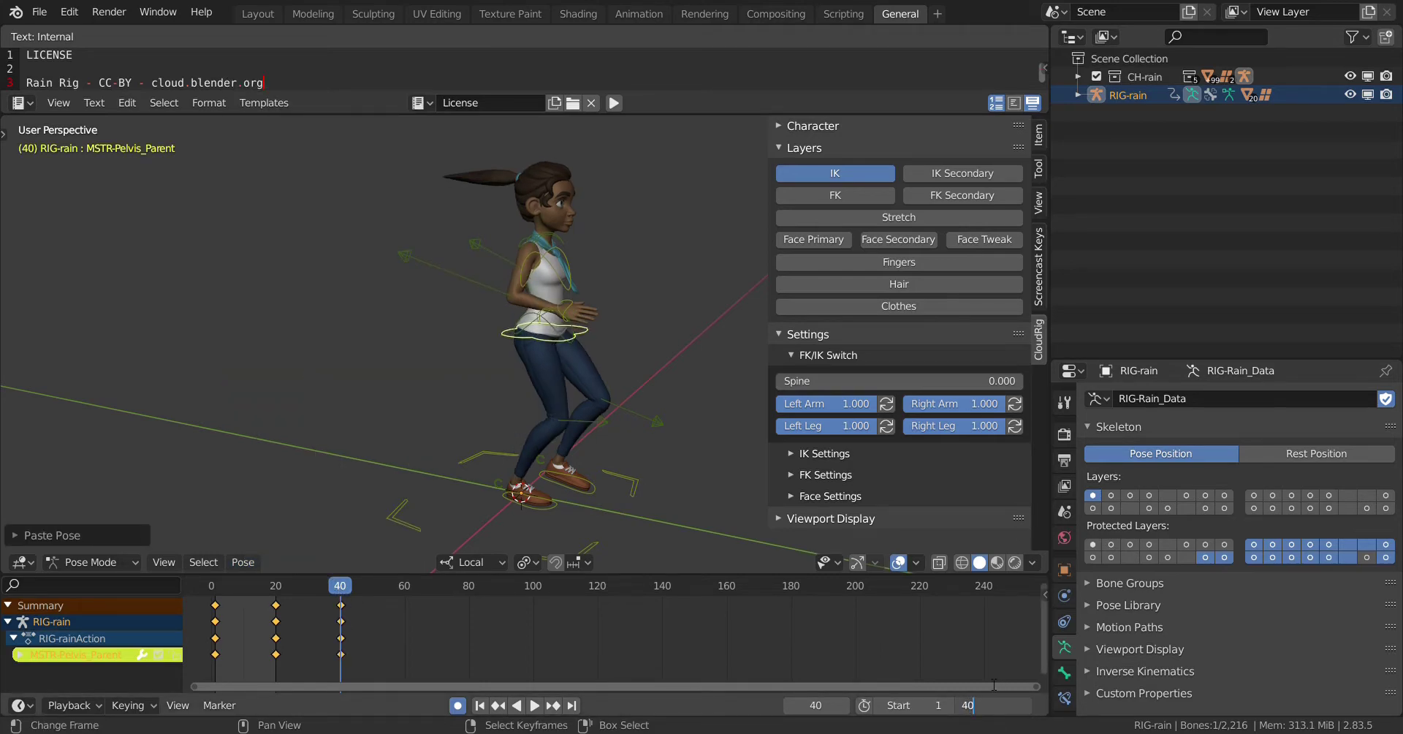
{"action": "type", "text": "40"}
{"action": "key", "text": "Return"}
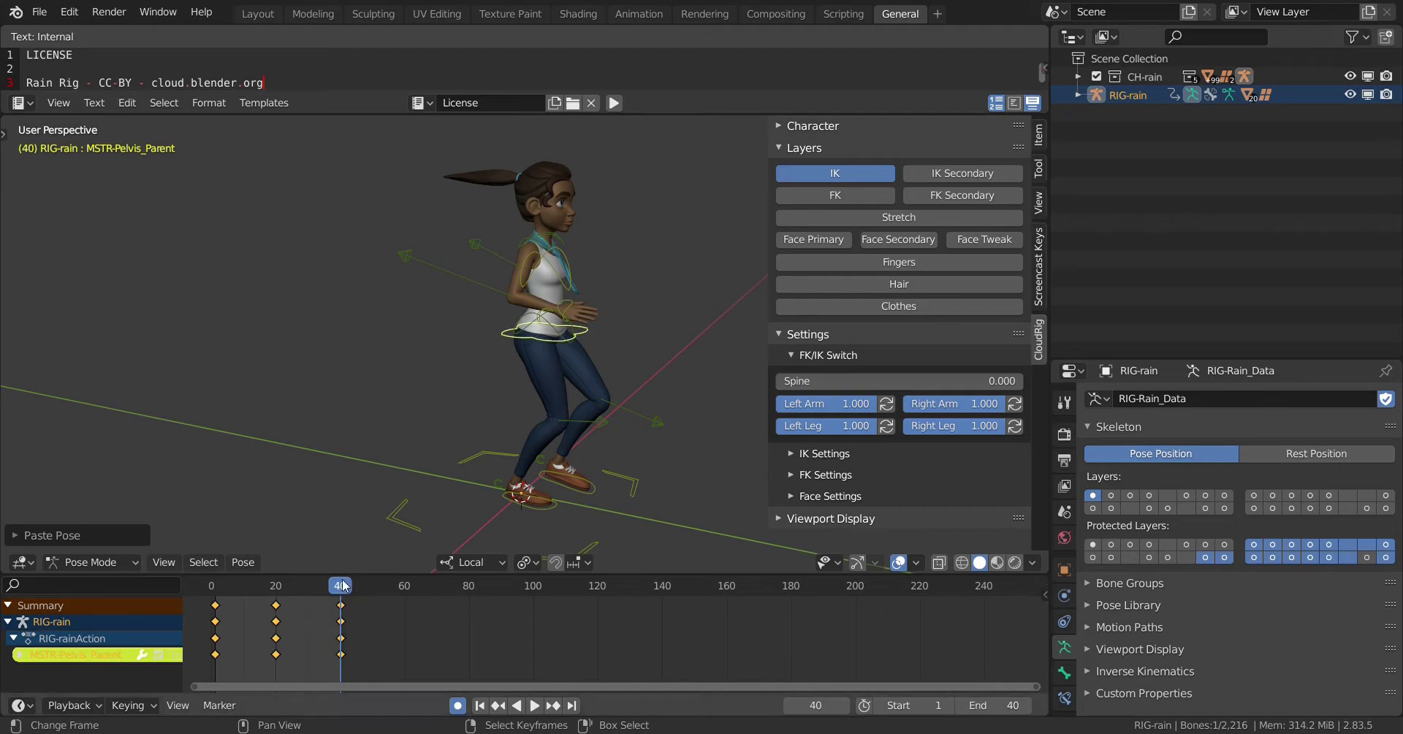
{"action": "key", "text": "space"}
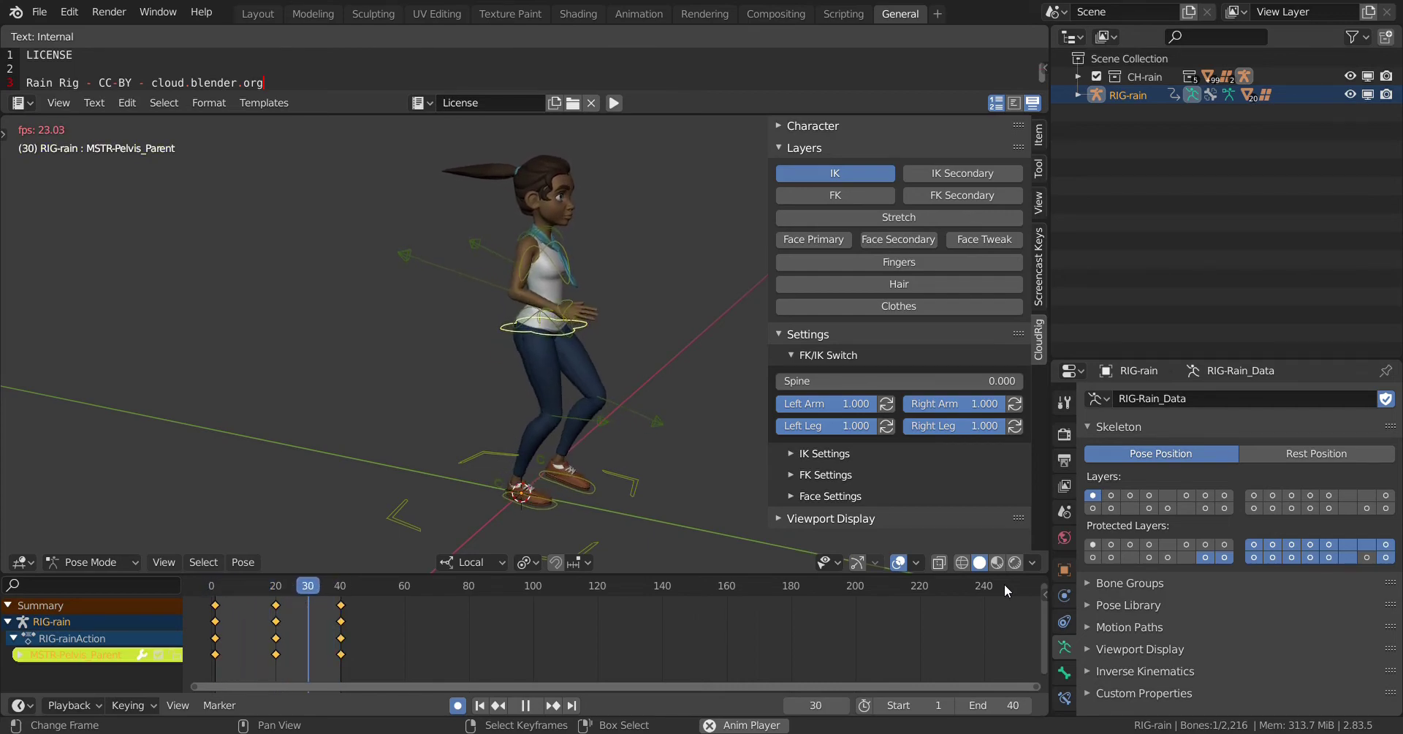
{"action": "key", "text": "space"}
Clear and restore the selection of all rig controls to compare which ones have keyframes at frame 40.
{"action": "left_click", "coordinate": [342, 606]}
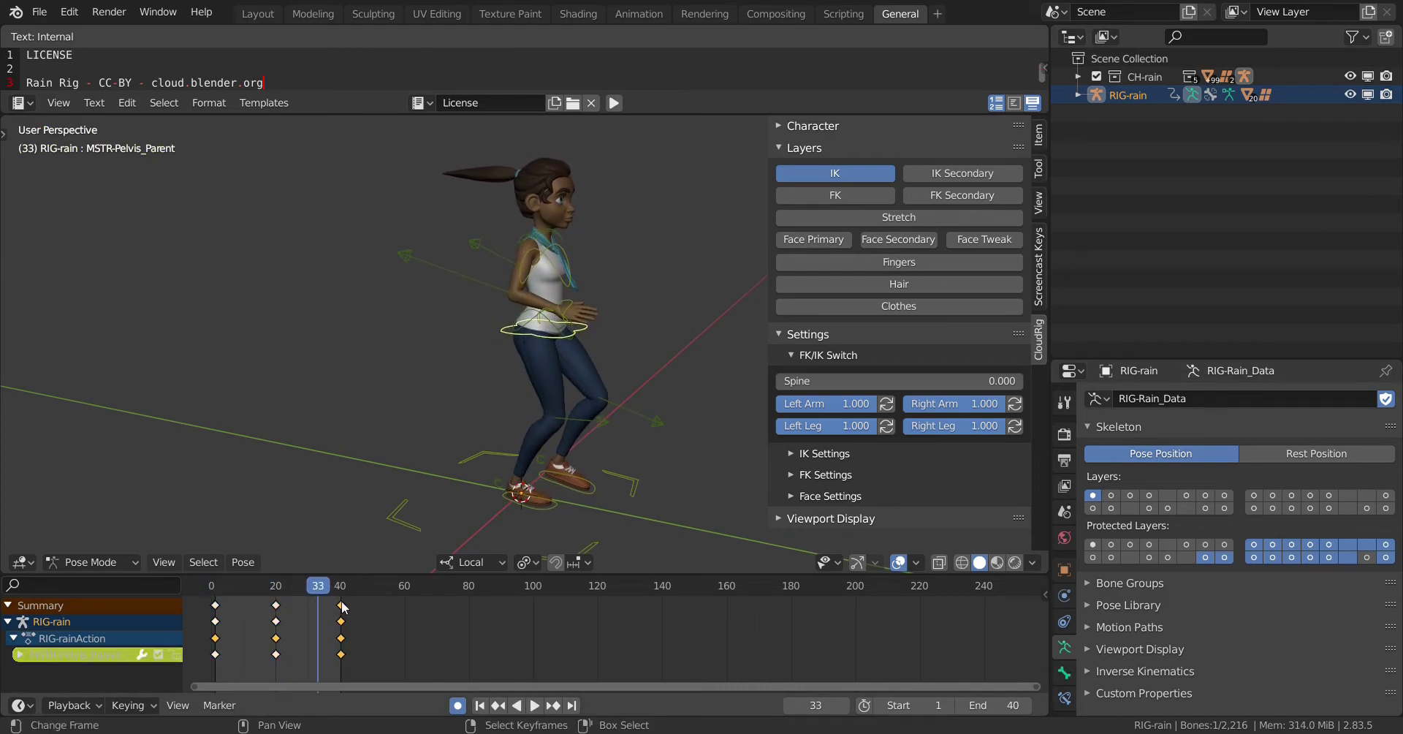
{"action": "left_click", "coordinate": [335, 600]}
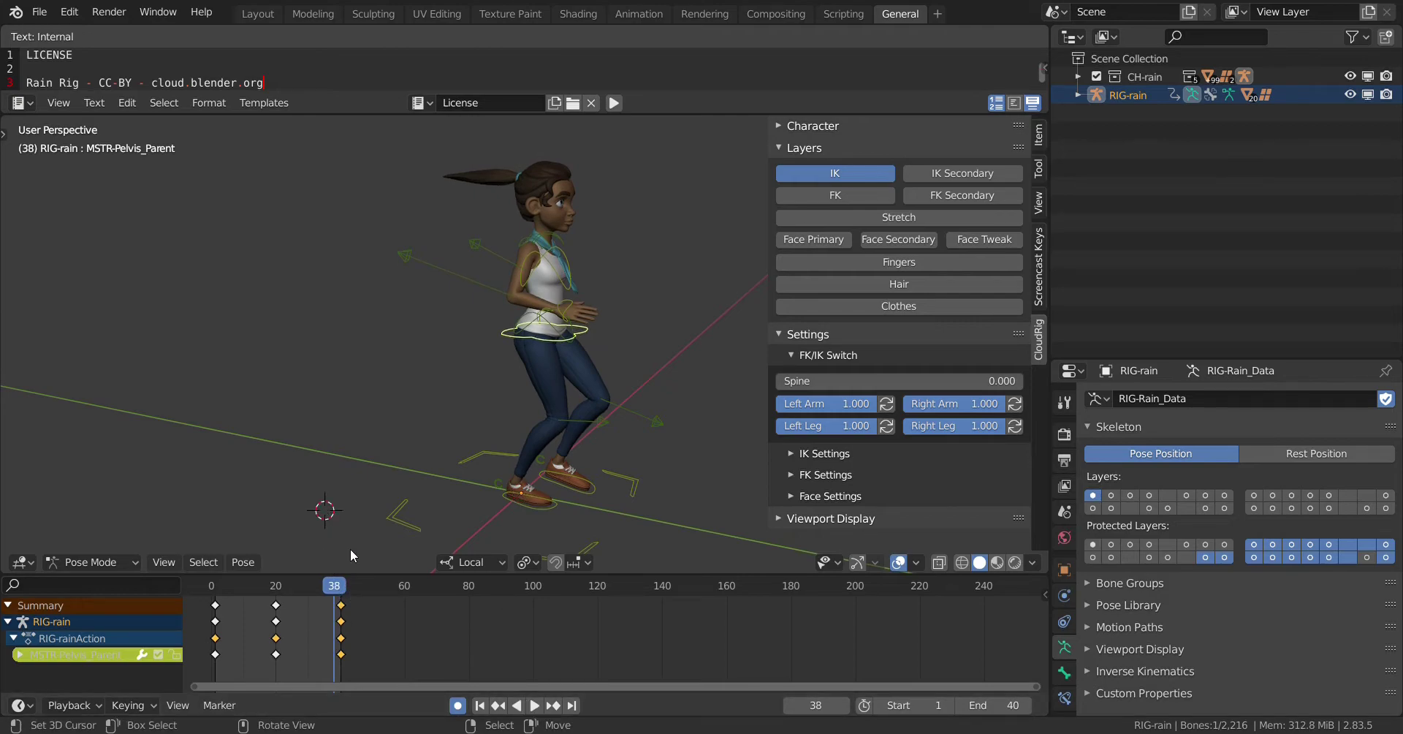
{"action": "left_click", "coordinate": [324, 510]}
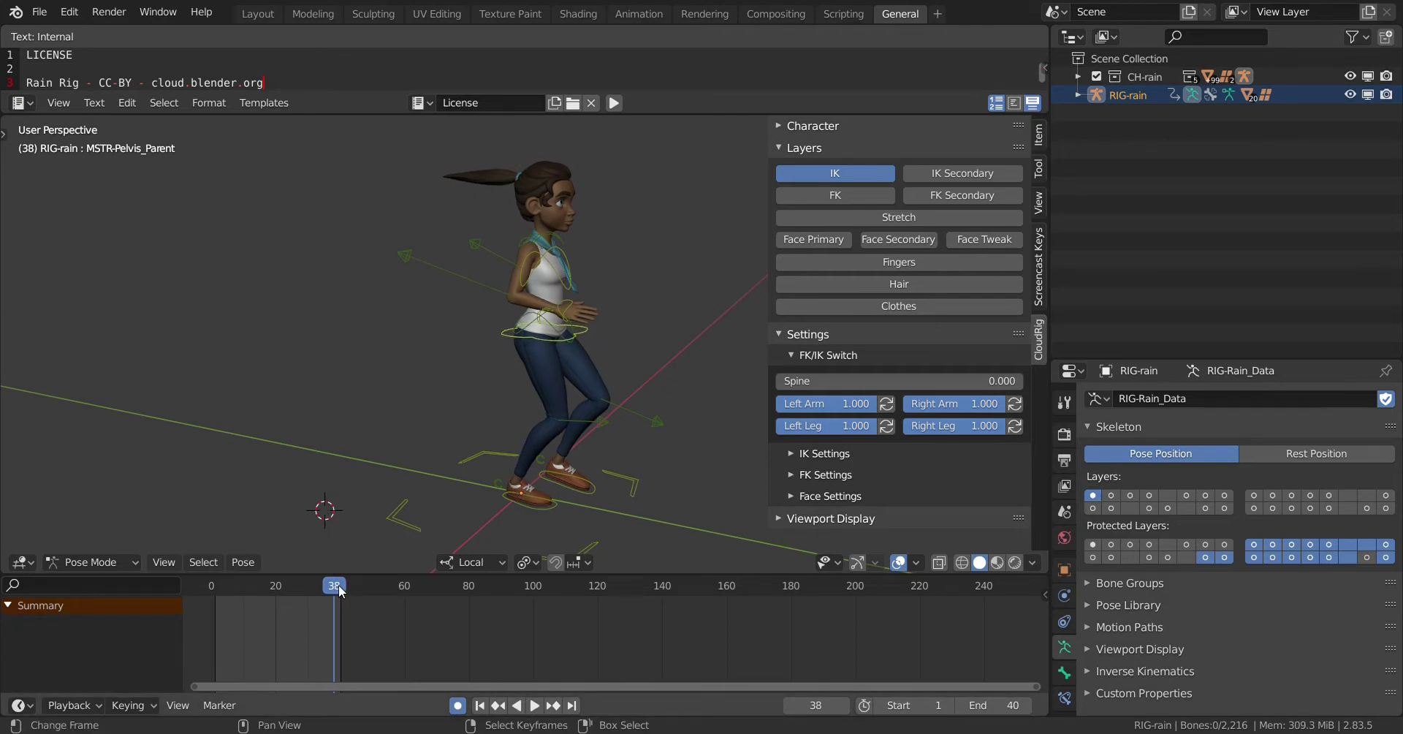
{"action": "key", "text": "a"}
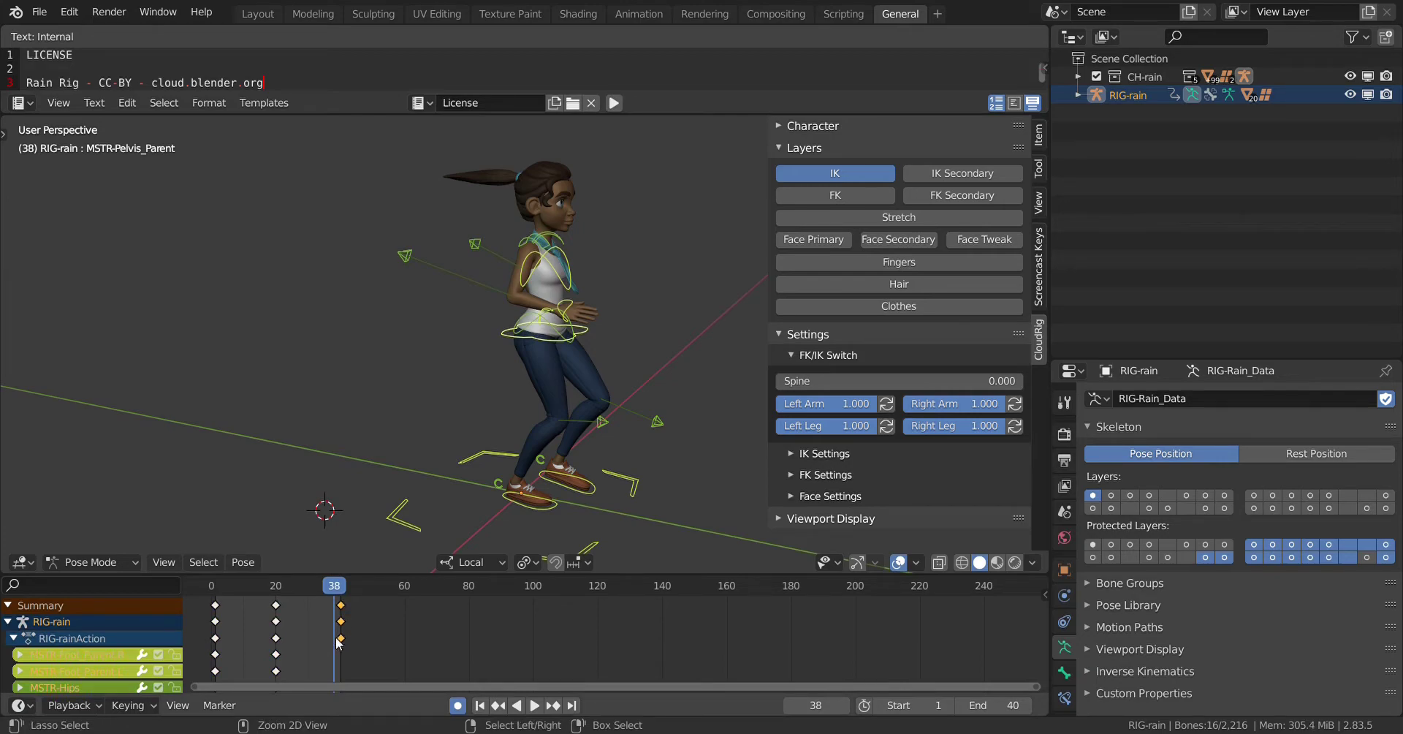
{"action": "left_click", "coordinate": [371, 651]}
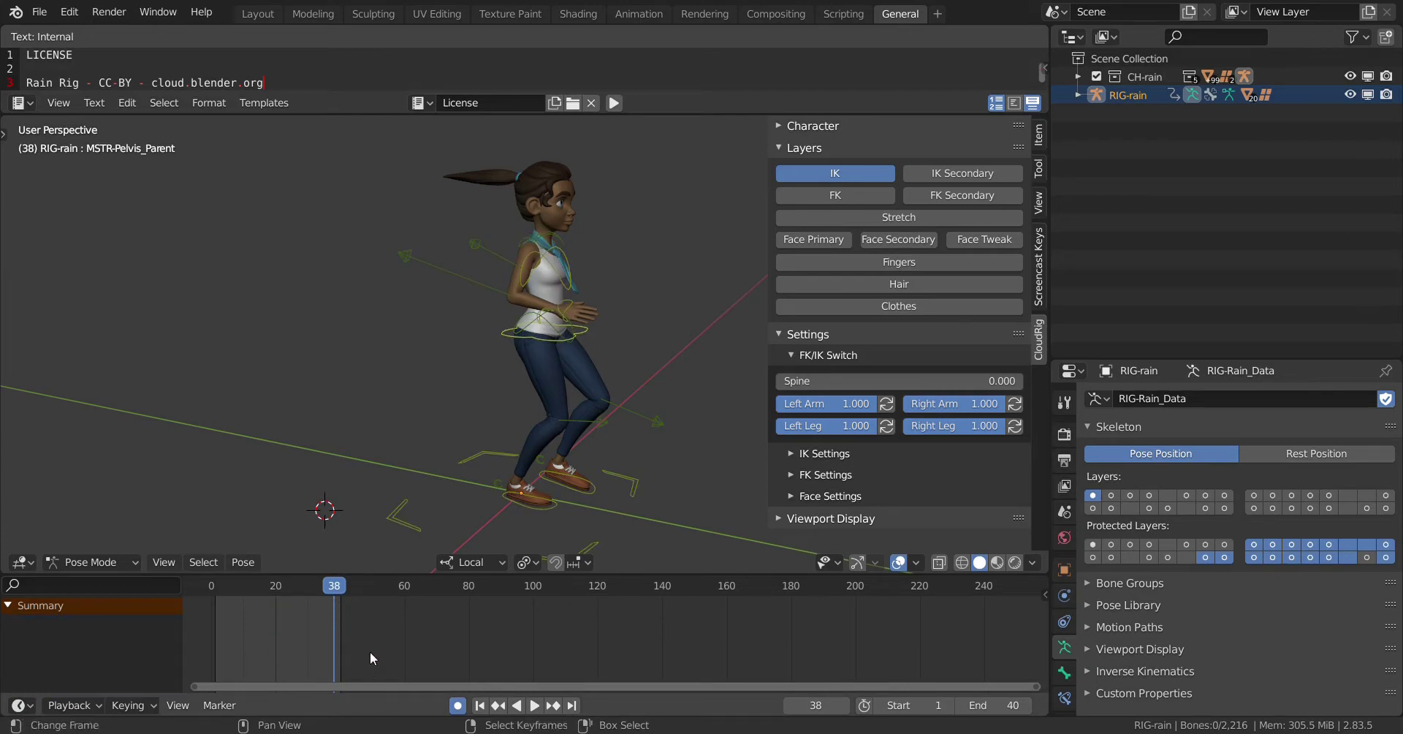
{"action": "key", "text": "a"}
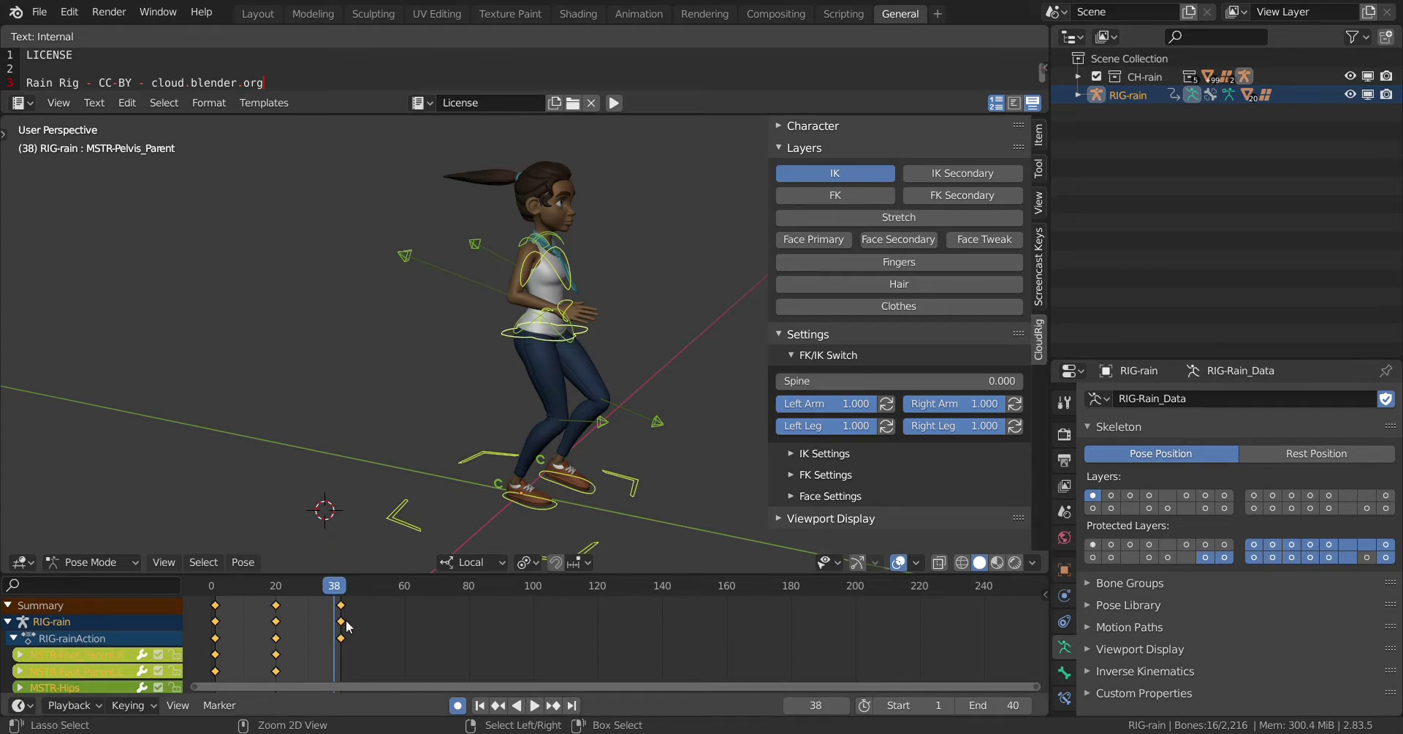
{"action": "left_click", "coordinate": [370, 663]}
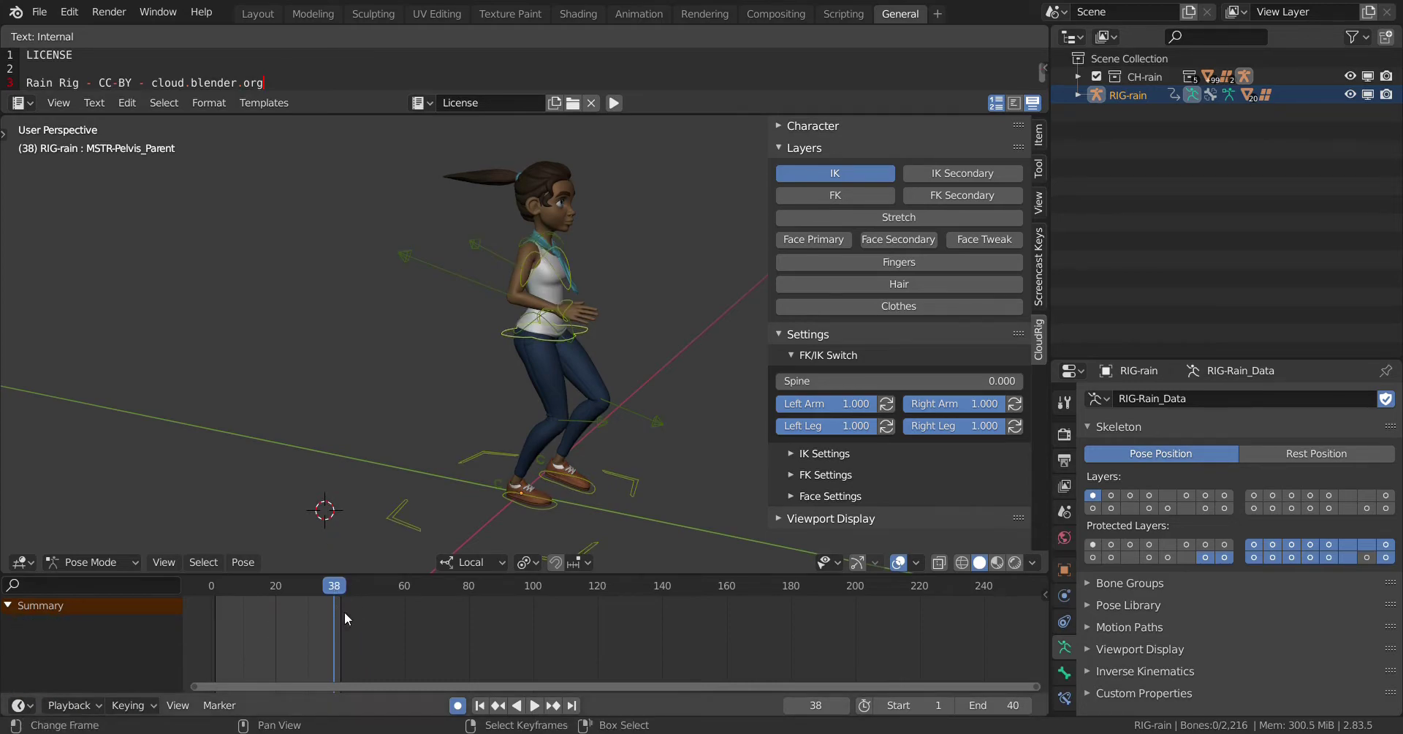
Select all the rig controls and delete the keyframes at frame 40.
{"action": "left_click_drag", "start_coordinate": [338, 585], "coordinate": [322, 587]}
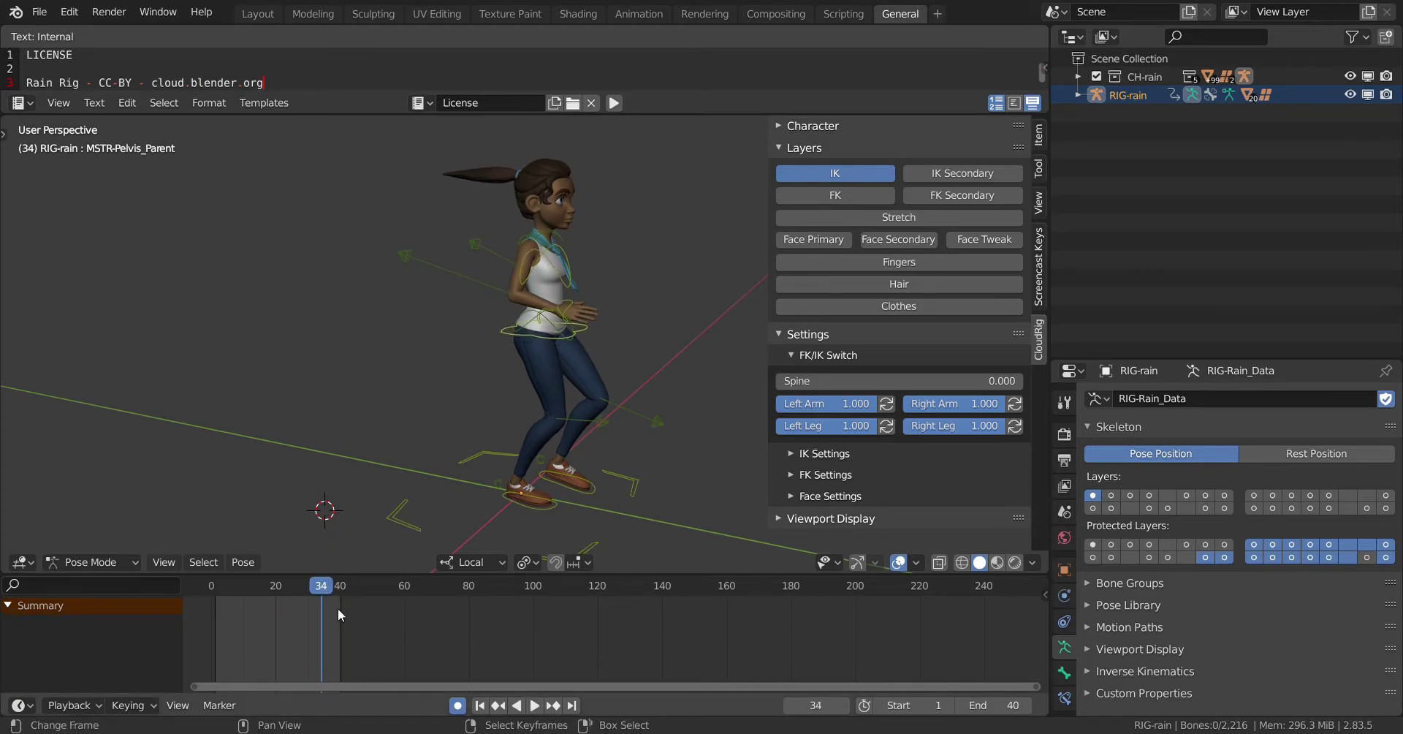
{"action": "key", "text": "a"}
{"action": "left_click", "coordinate": [341, 607]}
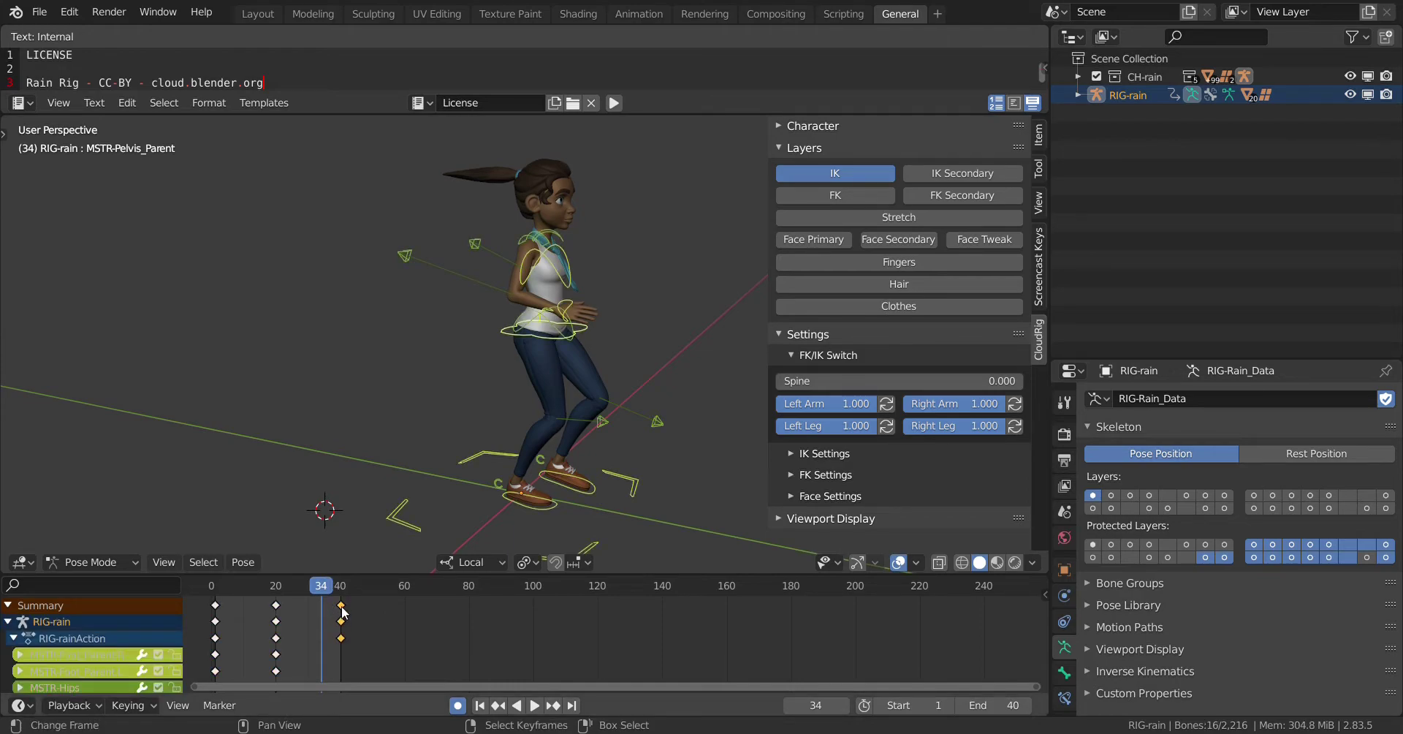
{"action": "key", "text": "x"}
{"action": "left_click", "coordinate": [340, 605]}
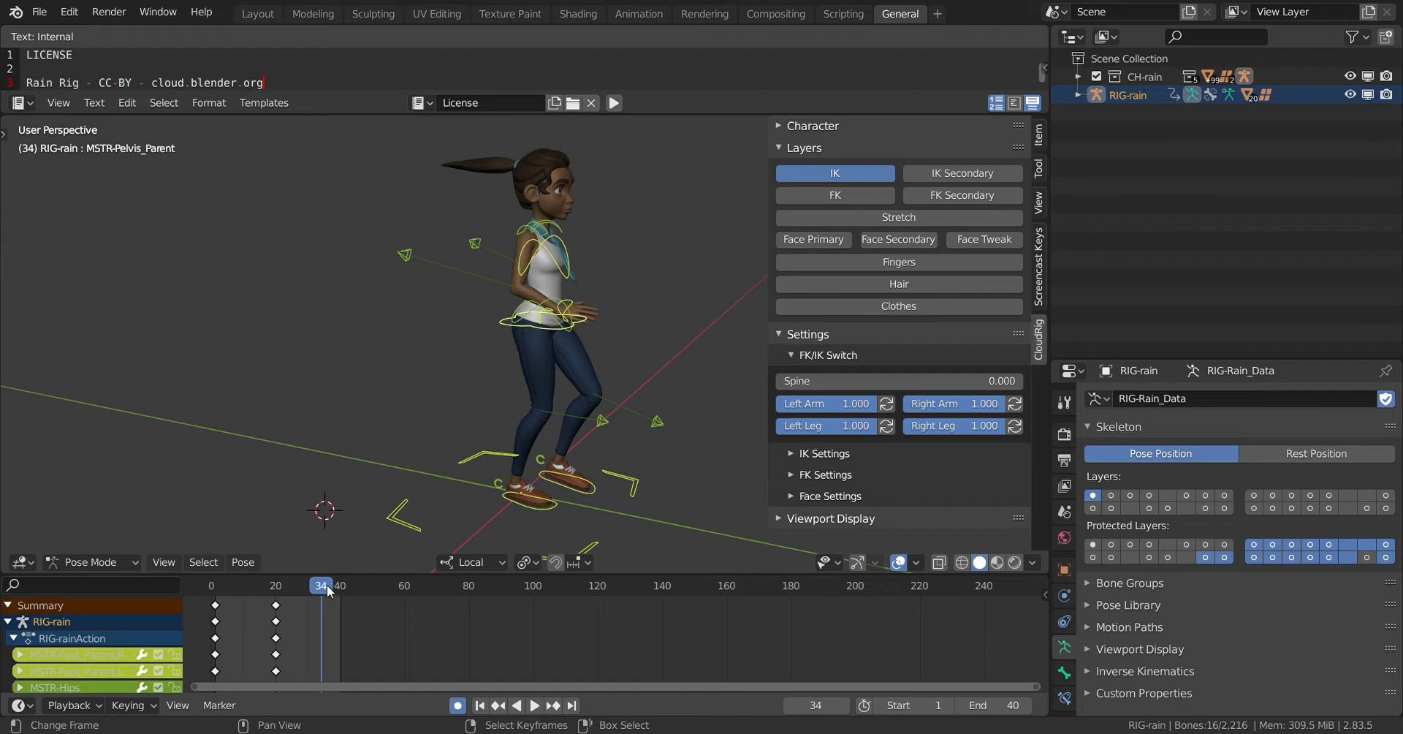
Try the previously copied pose pasted flipped at frame 40 in playback, and delete its keyframes.
{"action": "left_click_drag", "start_coordinate": [328, 586], "coordinate": [347, 587]}
{"action": "left_click", "coordinate": [243, 562]}
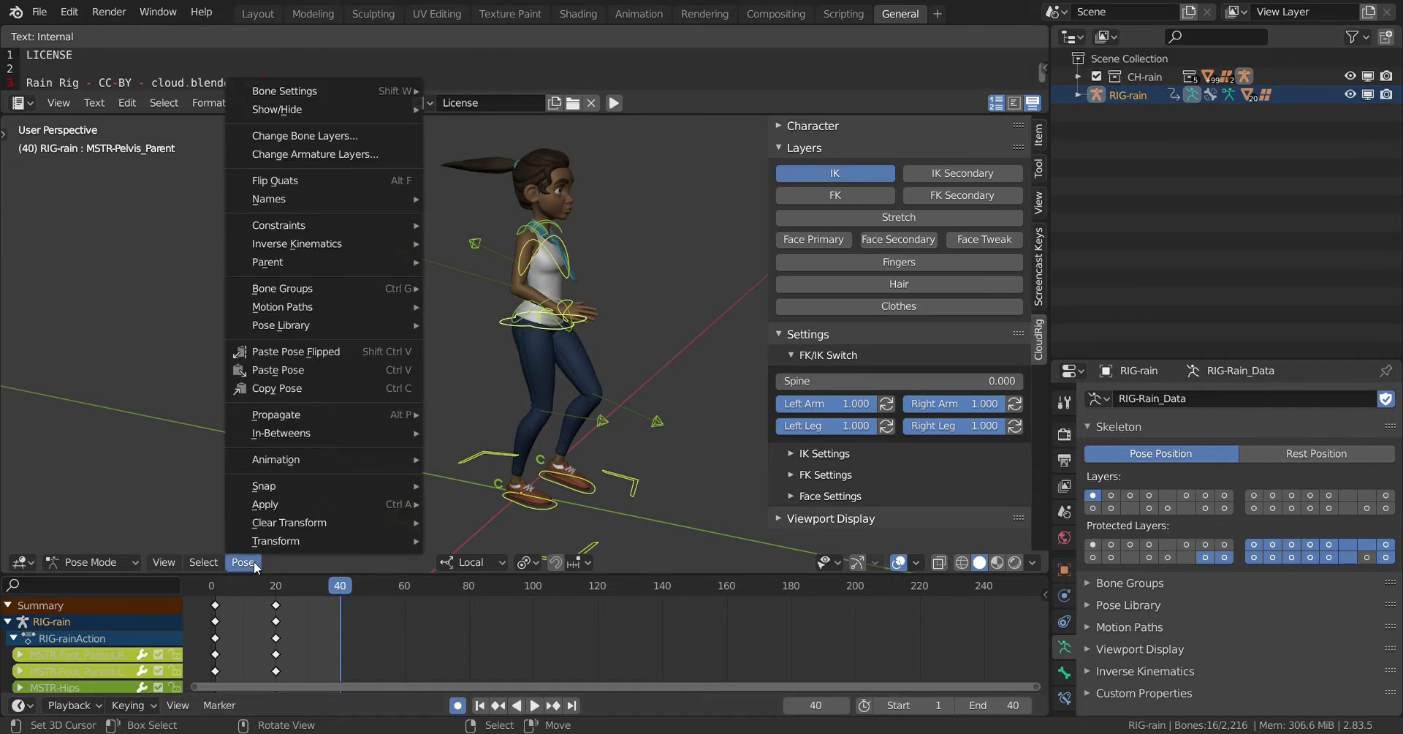
{"action": "left_click", "coordinate": [318, 352]}
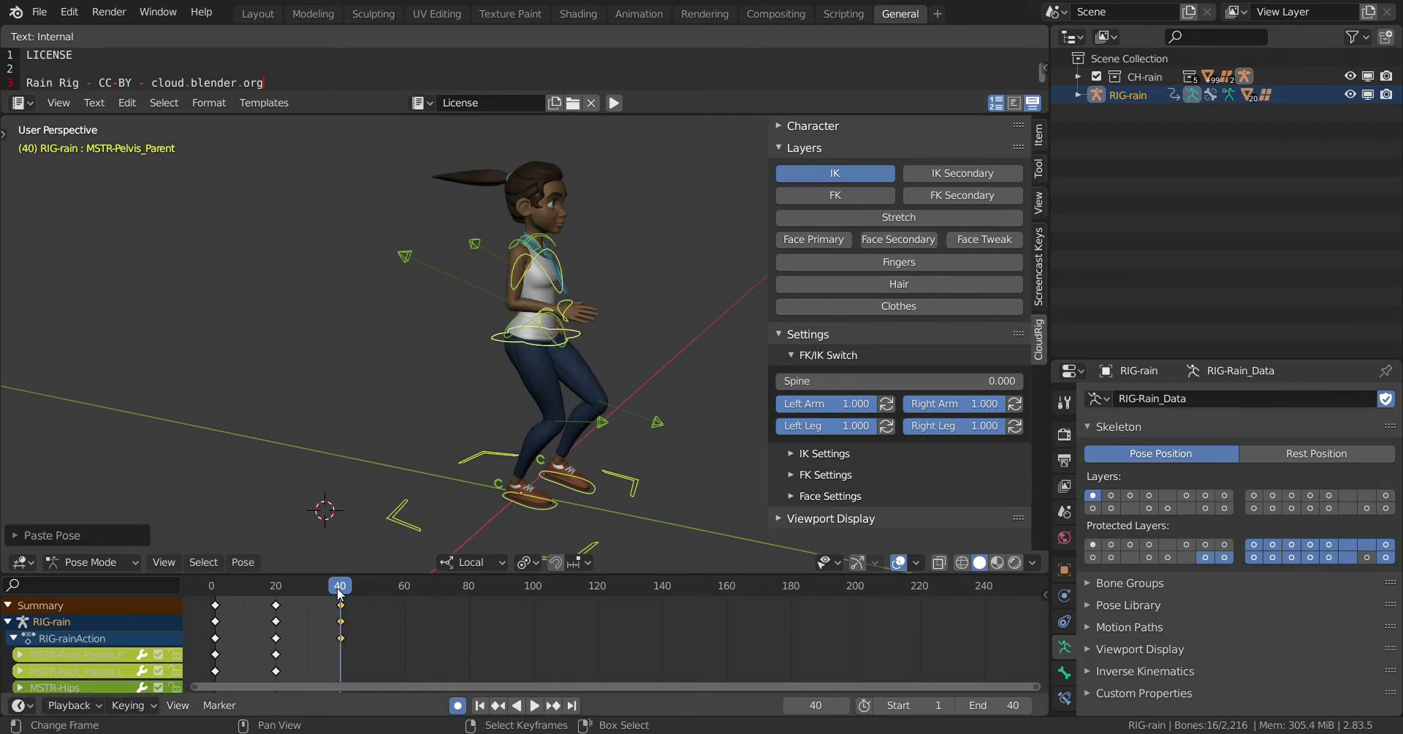
{"action": "key", "text": "space"}
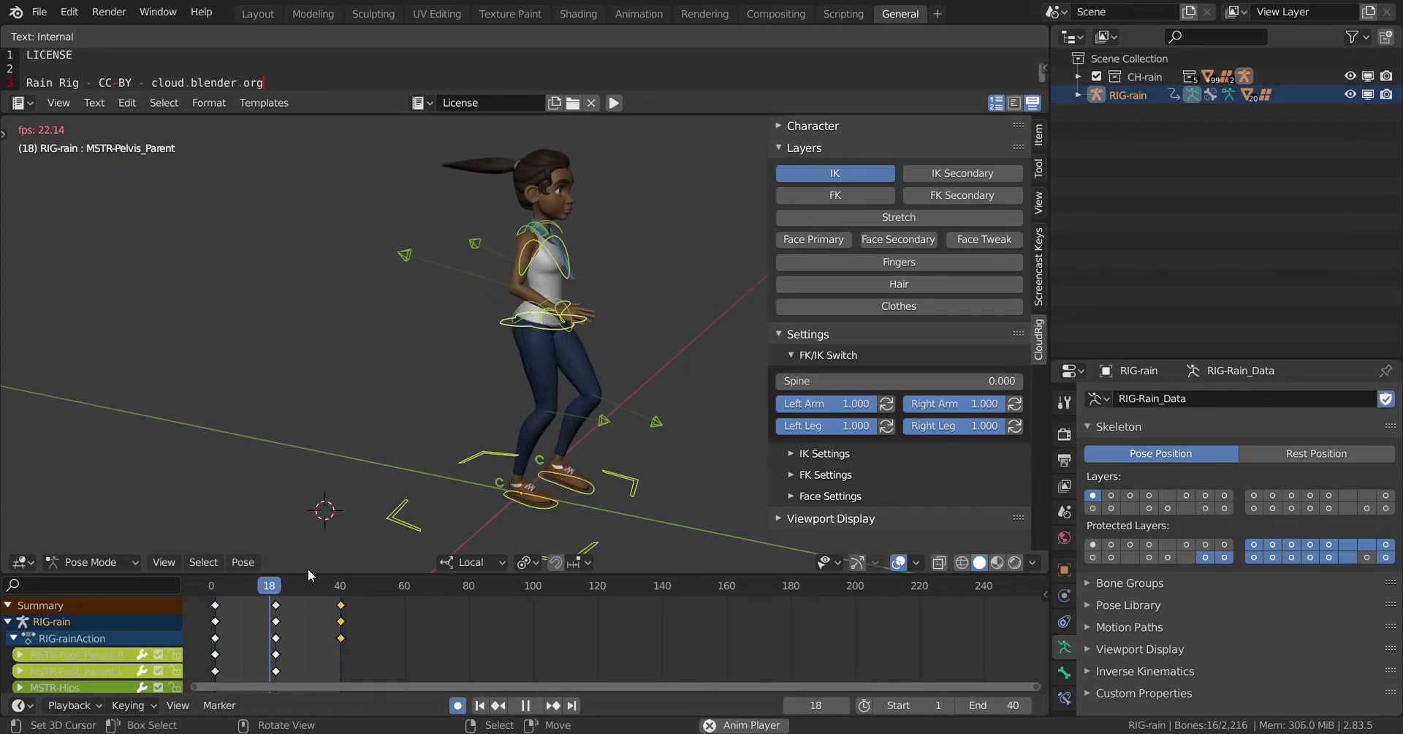
{"action": "key", "text": "Escape"}
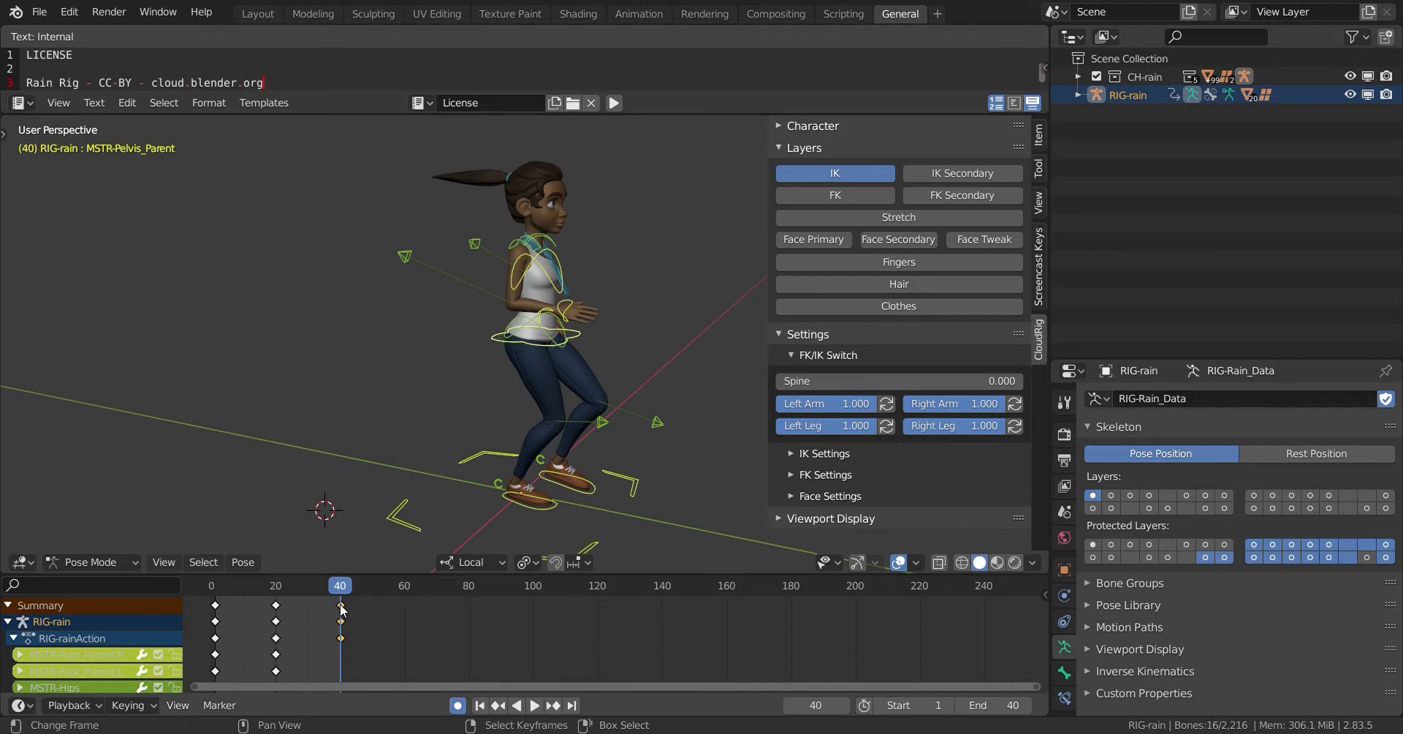
{"action": "key", "text": "x"}
{"action": "left_click", "coordinate": [283, 600]}
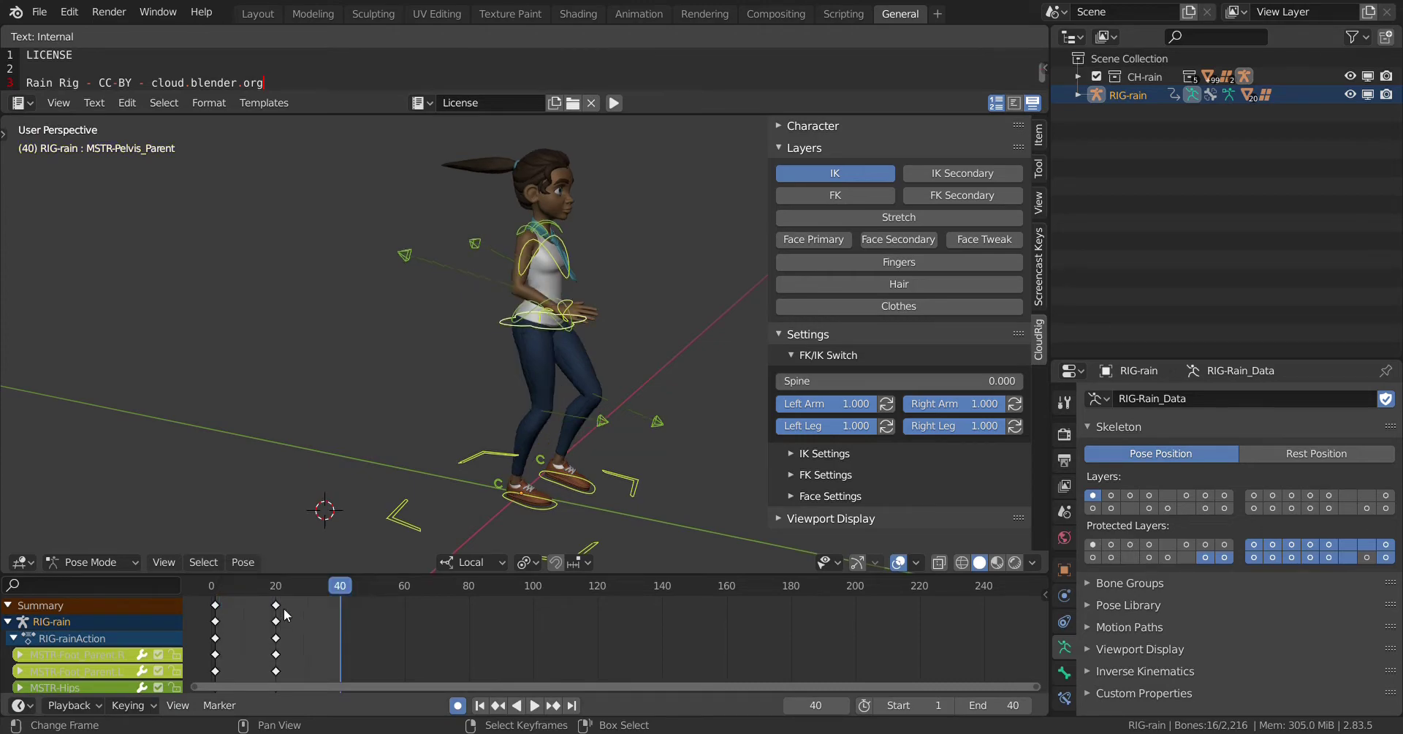
Return to frame 1 and copy the pose of all selected rig controls.
{"action": "left_click_drag", "start_coordinate": [342, 590], "coordinate": [217, 599]}
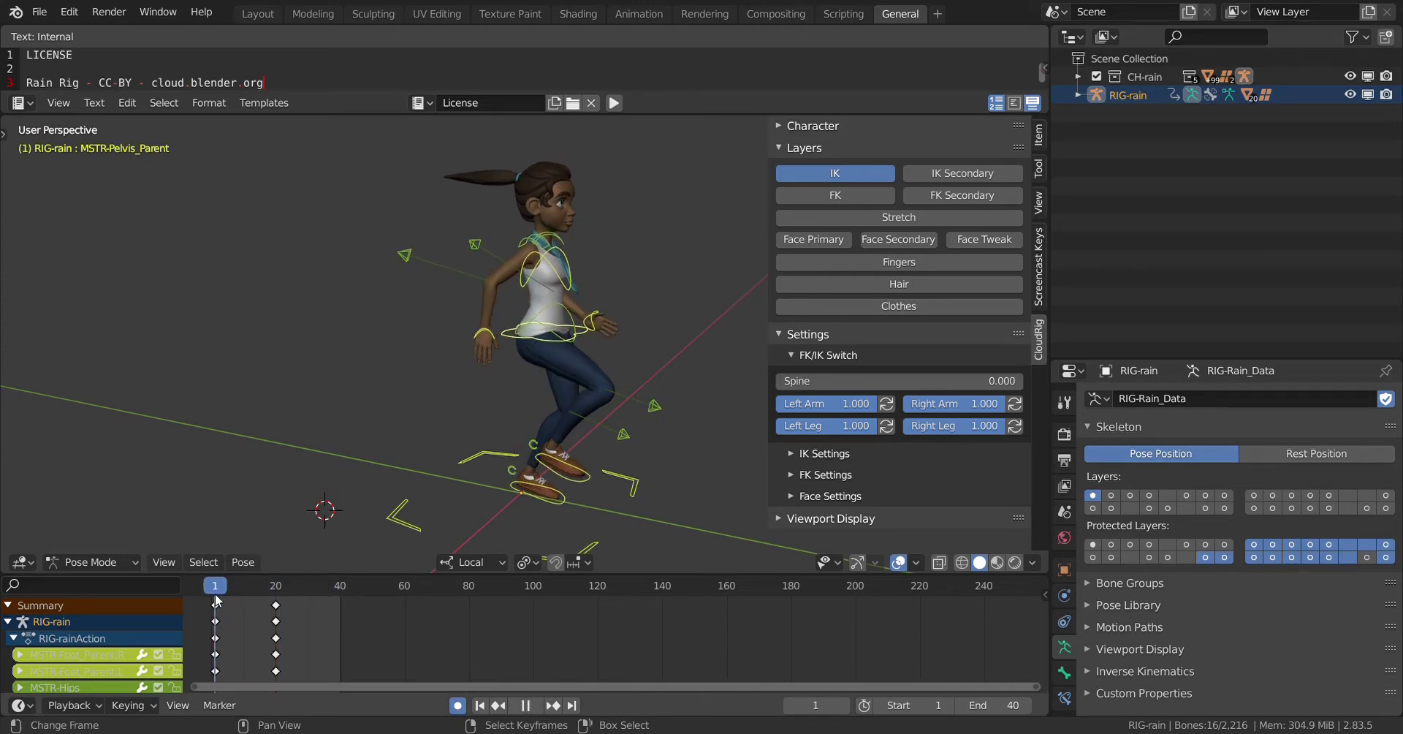
{"action": "left_click", "coordinate": [237, 563]}
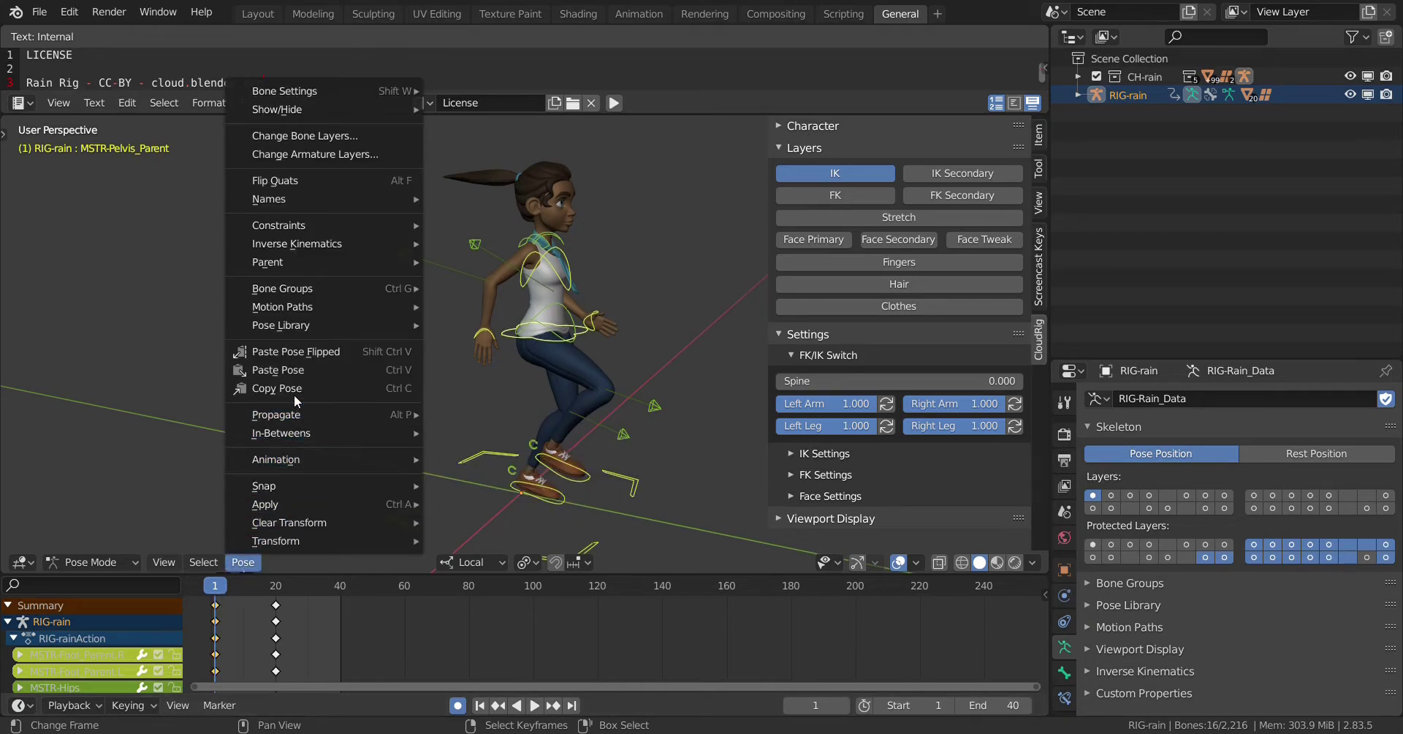
{"action": "left_click", "coordinate": [294, 394]}
Paste the copied pose flipped at frame 40 and play the animation.
{"action": "left_click_drag", "start_coordinate": [217, 586], "coordinate": [342, 587]}
{"action": "left_click", "coordinate": [243, 562]}
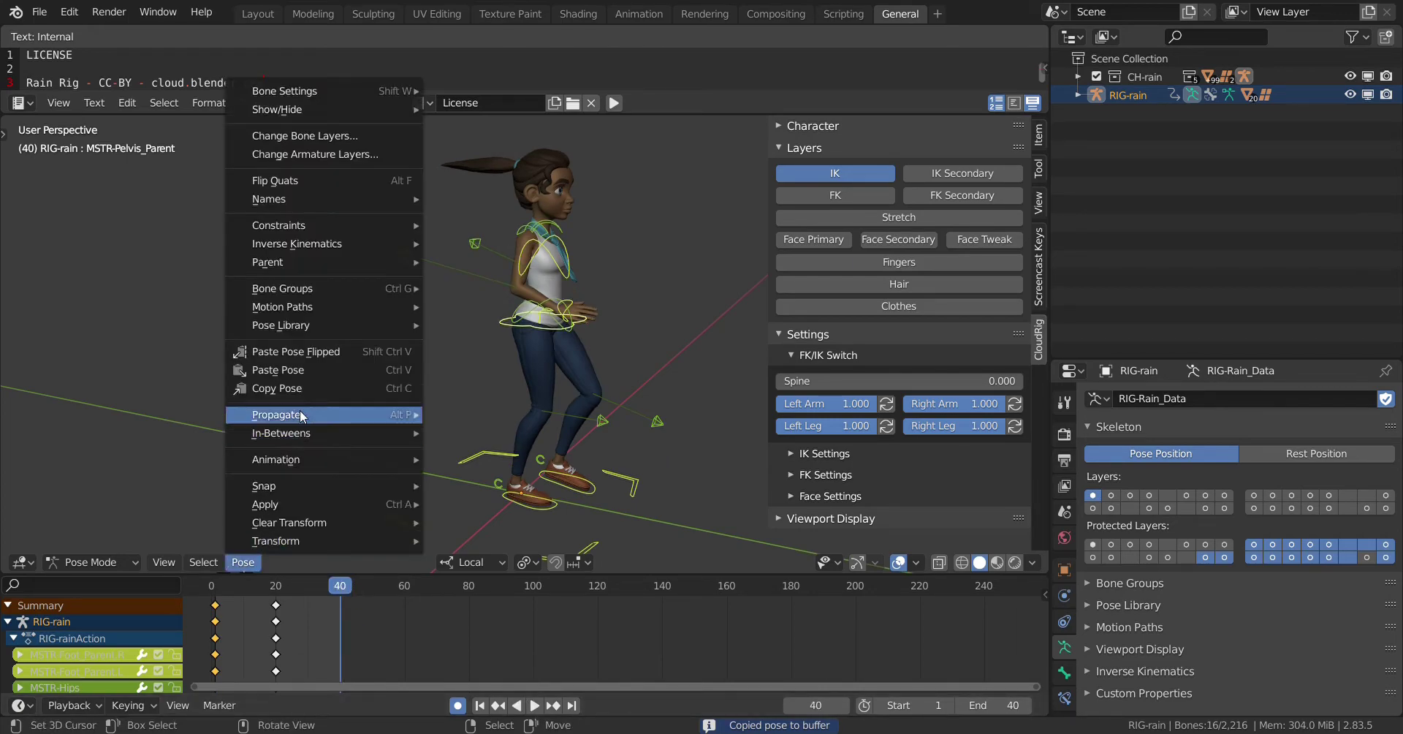
{"action": "left_click", "coordinate": [303, 353]}
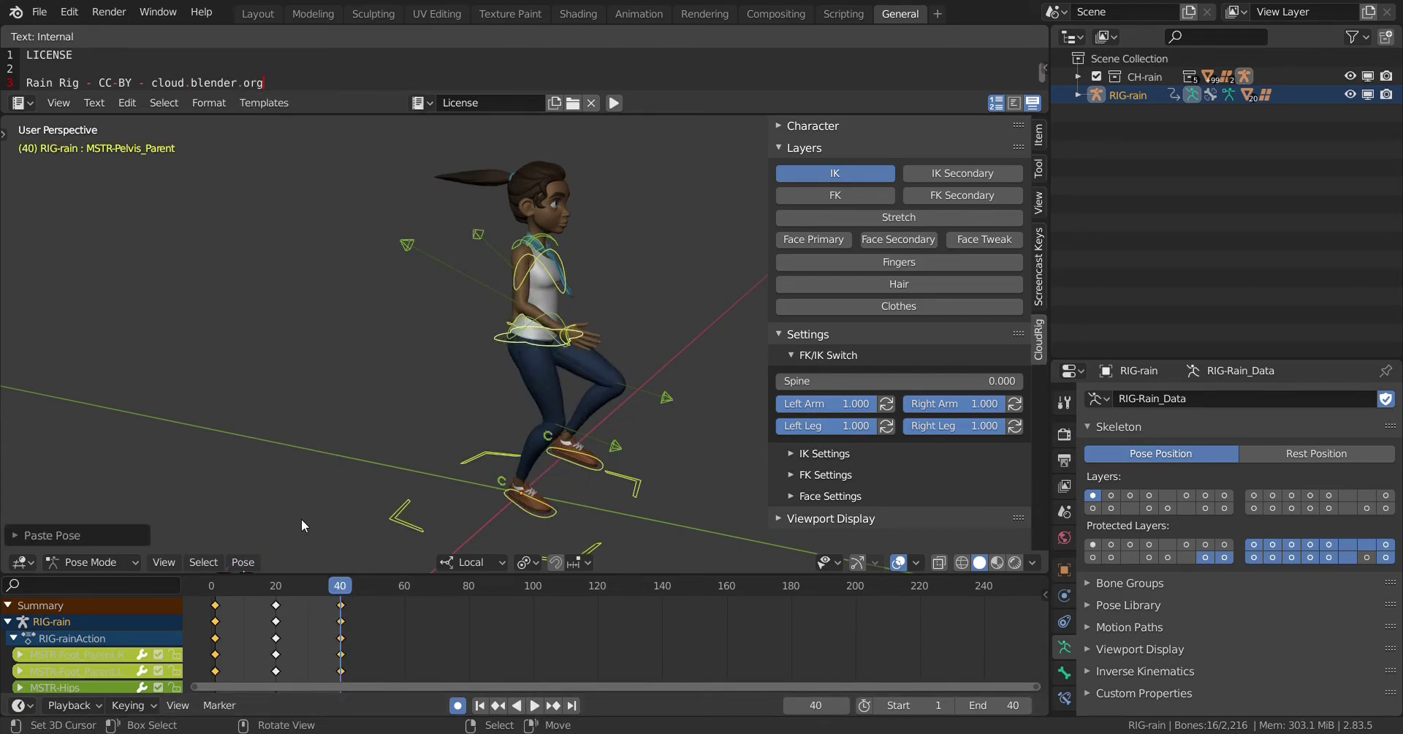
{"action": "left_click", "coordinate": [219, 610]}
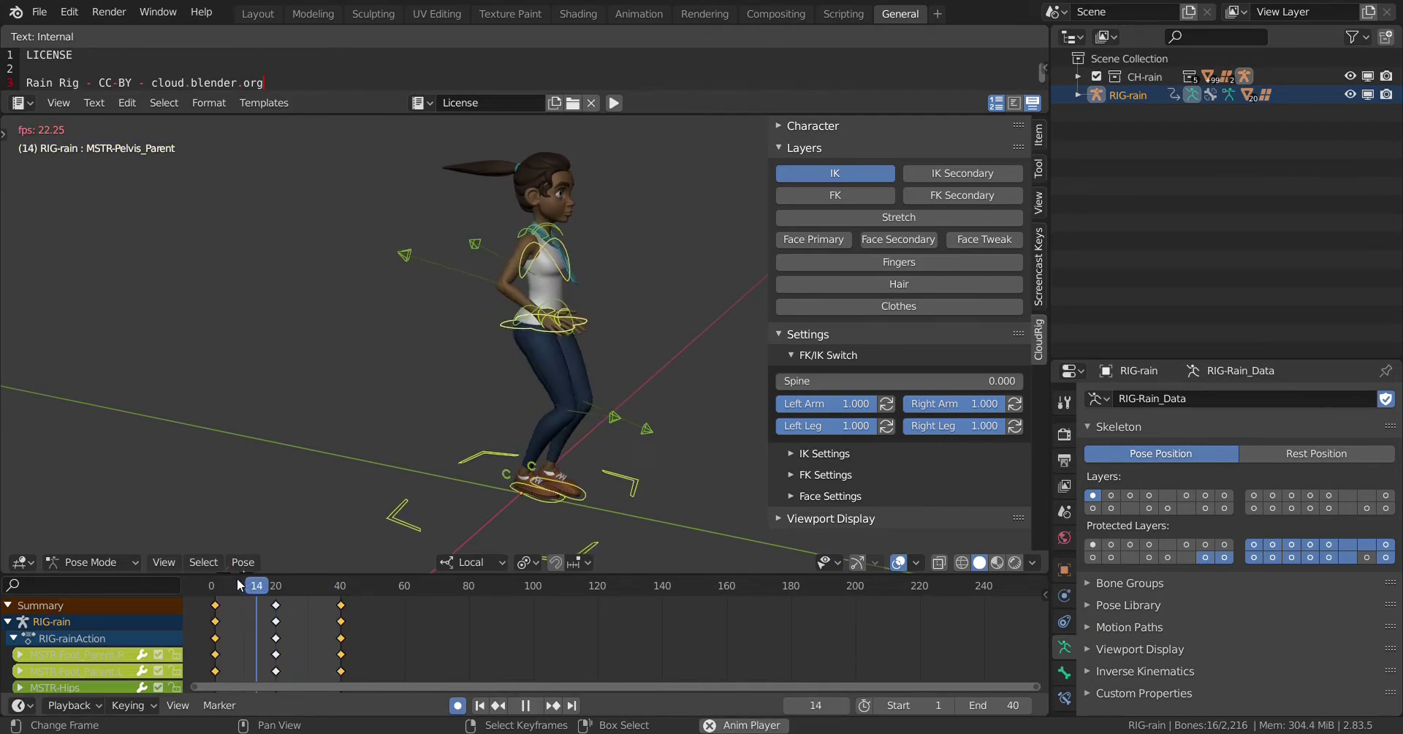
{"action": "key", "text": "space"}
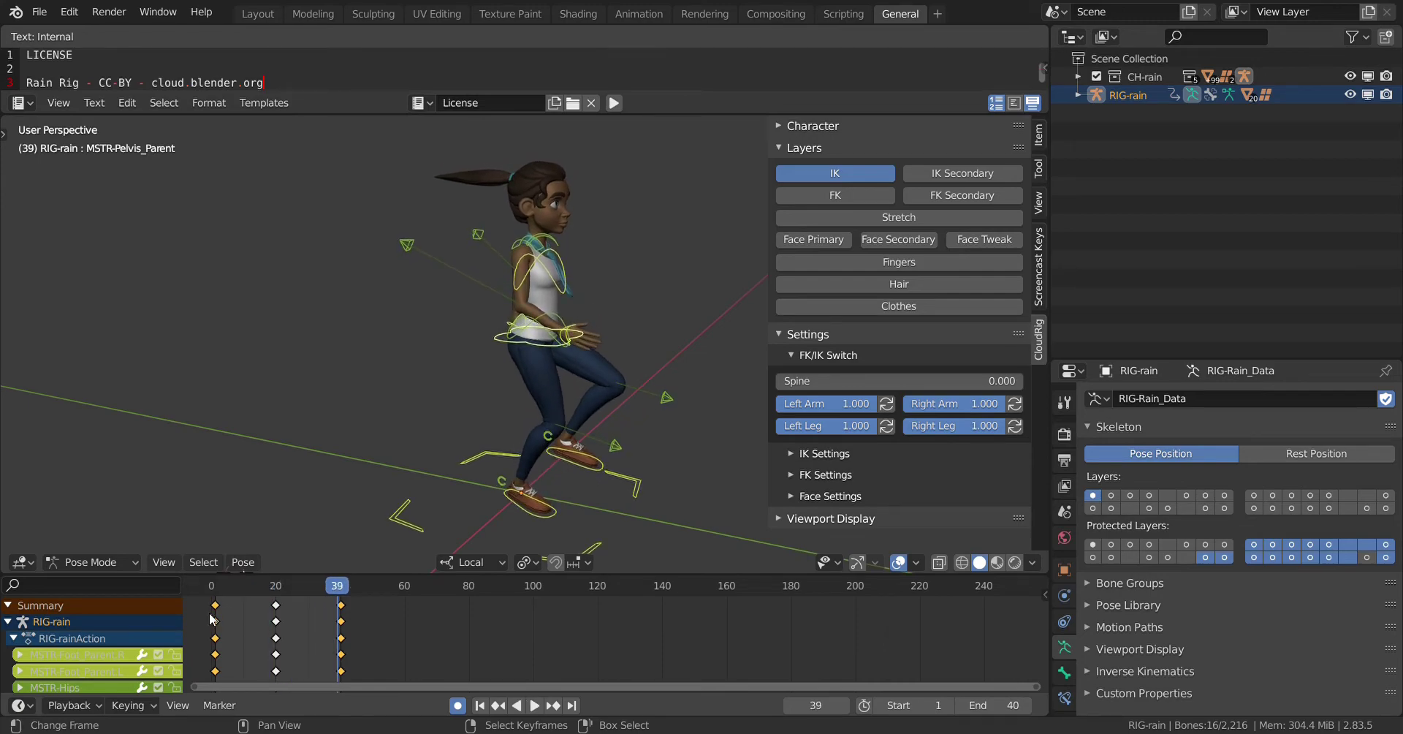
Copy the current pose of all controls and paste it flipped at frame 60.
{"action": "left_click", "coordinate": [278, 605]}
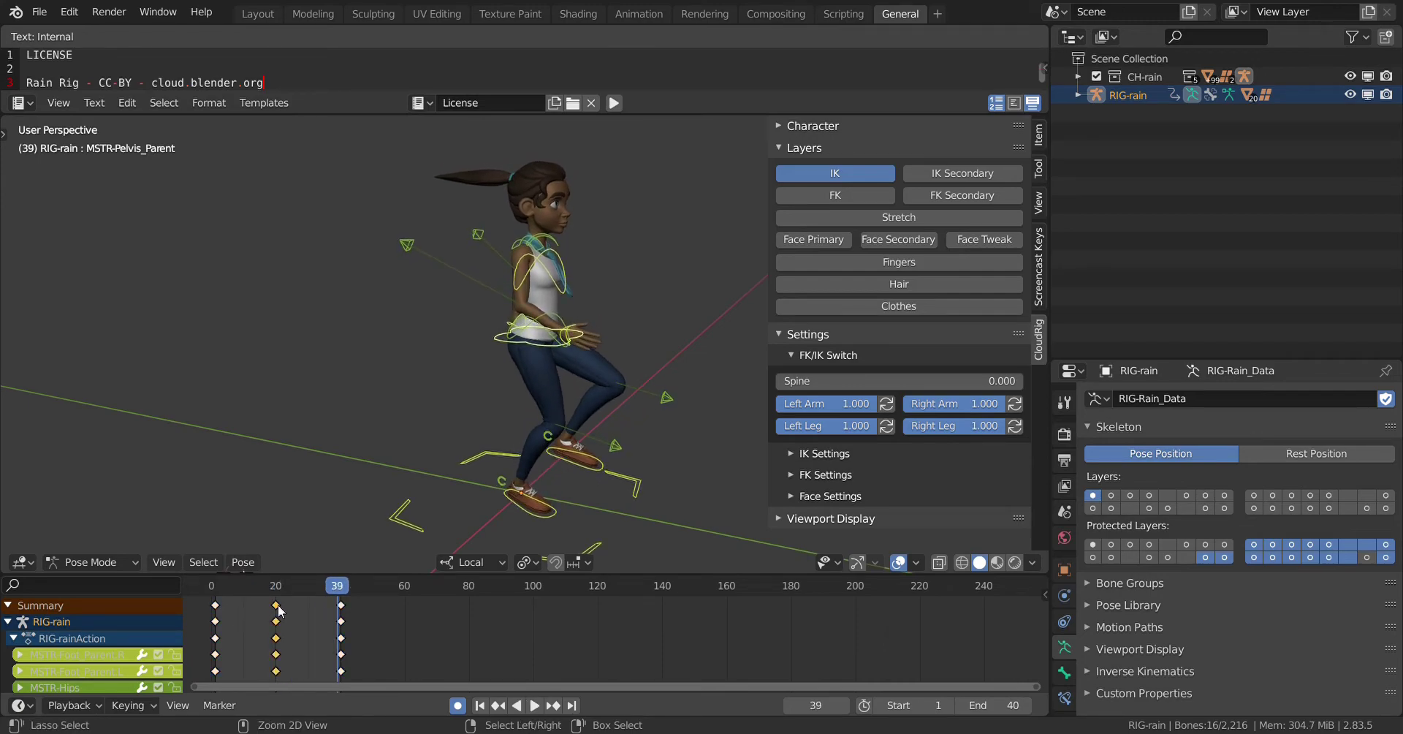
{"action": "left_click", "coordinate": [243, 562]}
{"action": "left_click", "coordinate": [295, 389]}
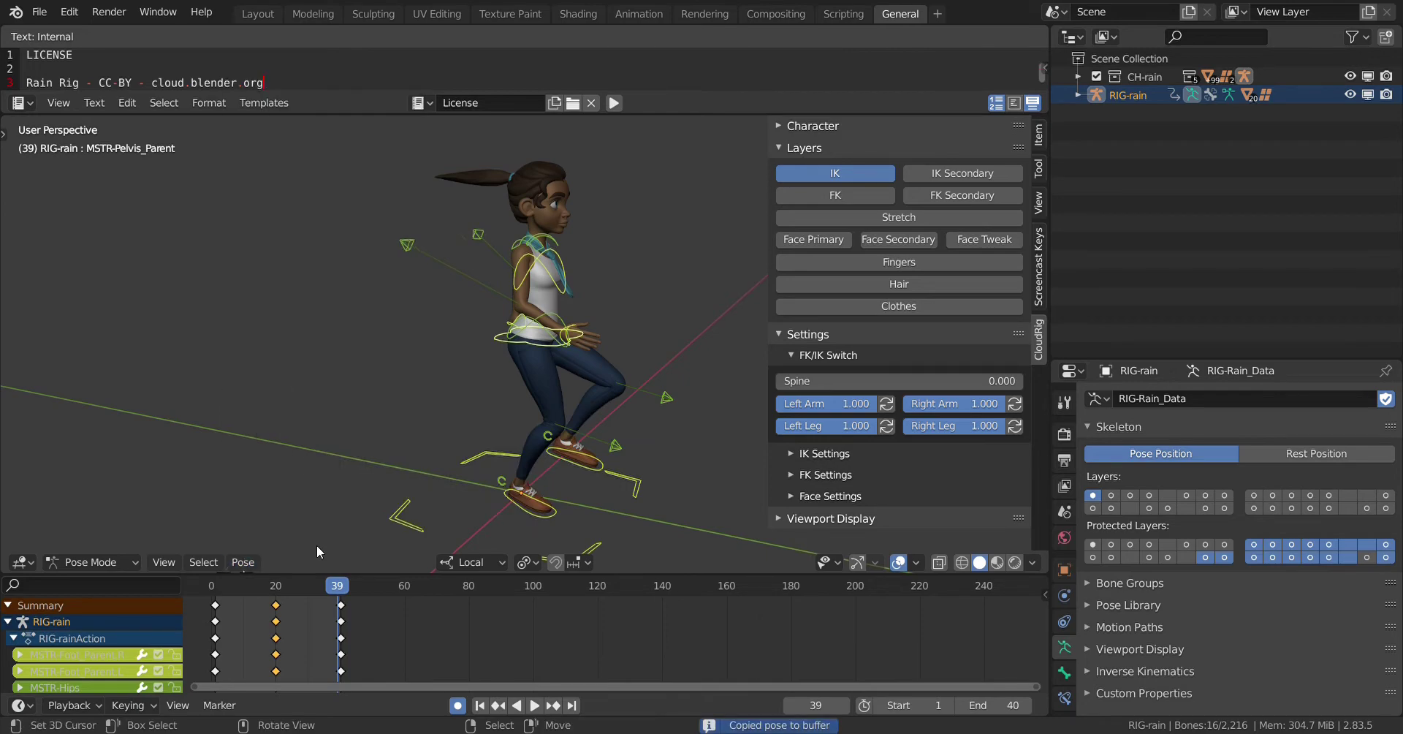
{"action": "left_click_drag", "start_coordinate": [397, 589], "coordinate": [407, 586]}
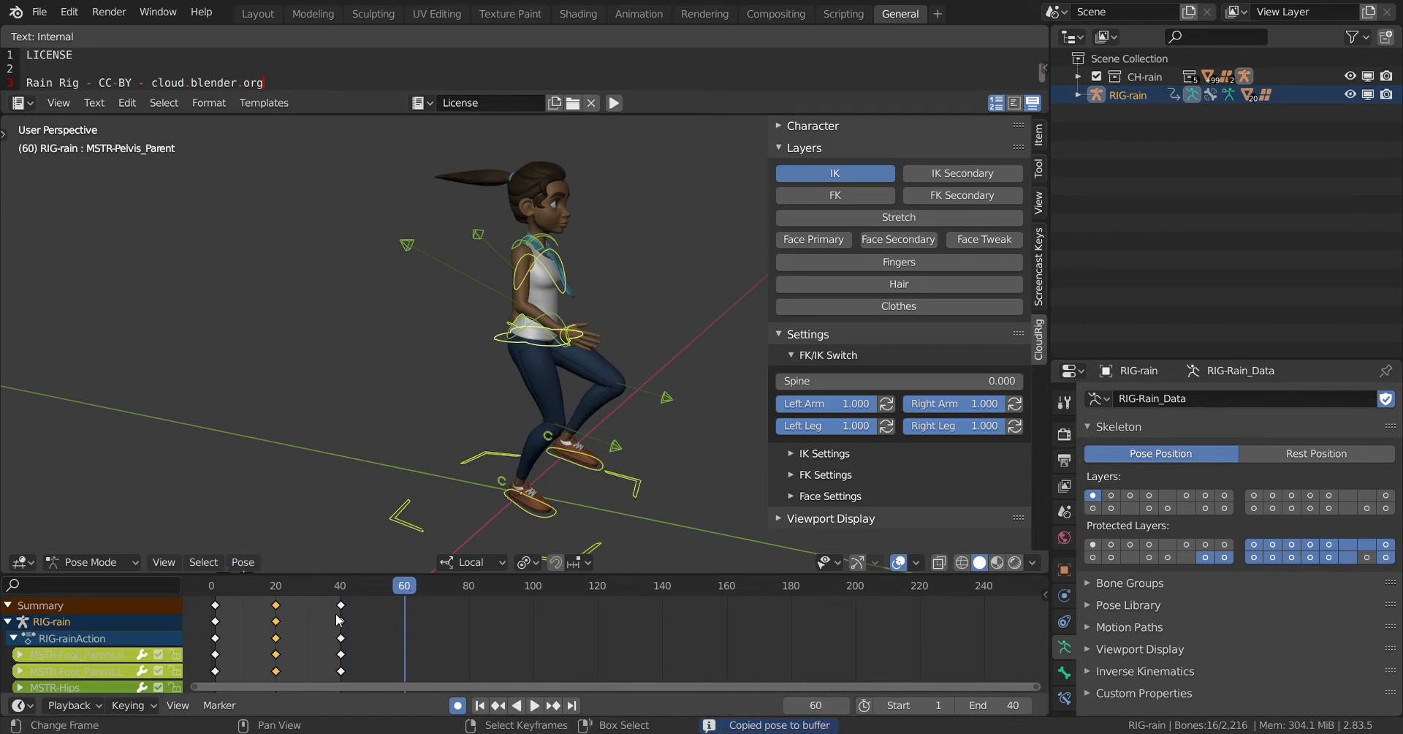
{"action": "left_click", "coordinate": [243, 562]}
{"action": "left_click", "coordinate": [308, 357]}
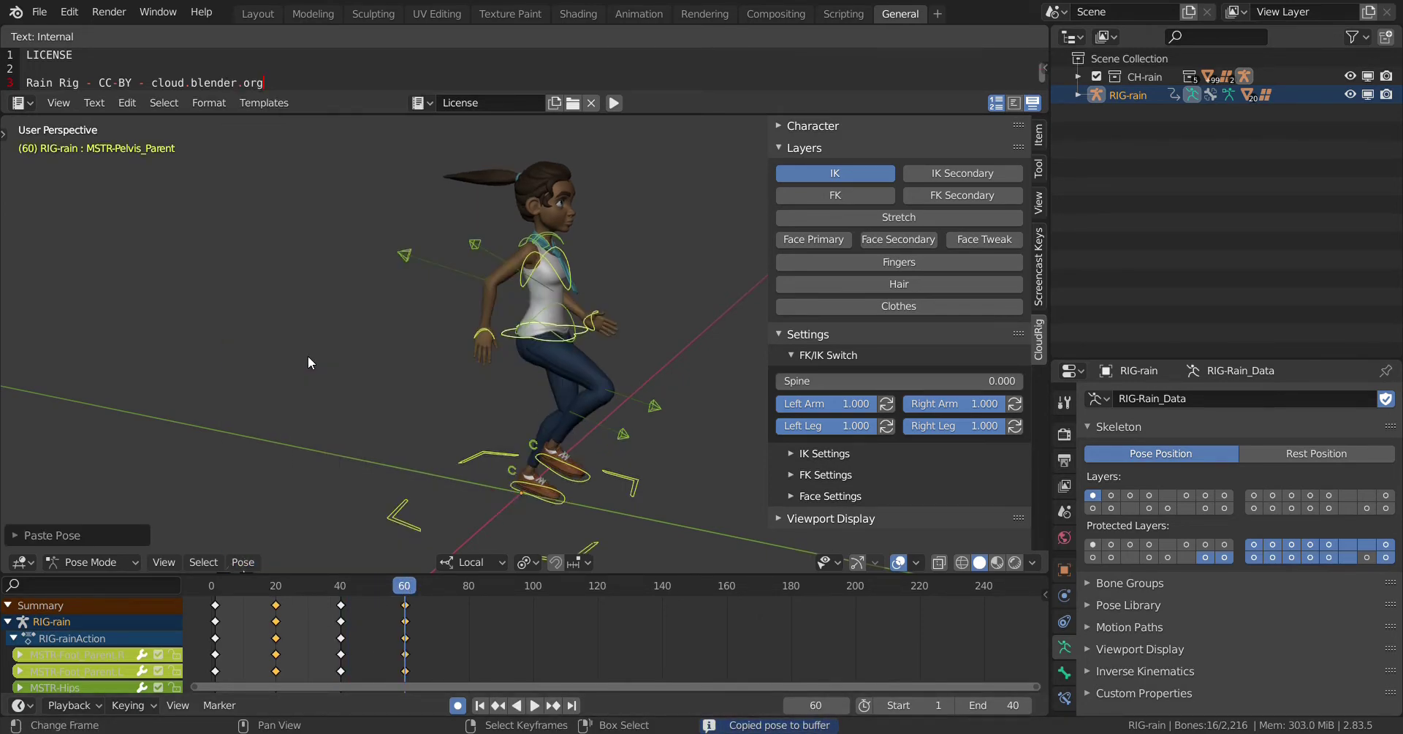
Return to the start of the timeline and play the animation to review the flipped poses.
{"action": "left_click_drag", "start_coordinate": [406, 588], "coordinate": [200, 592]}
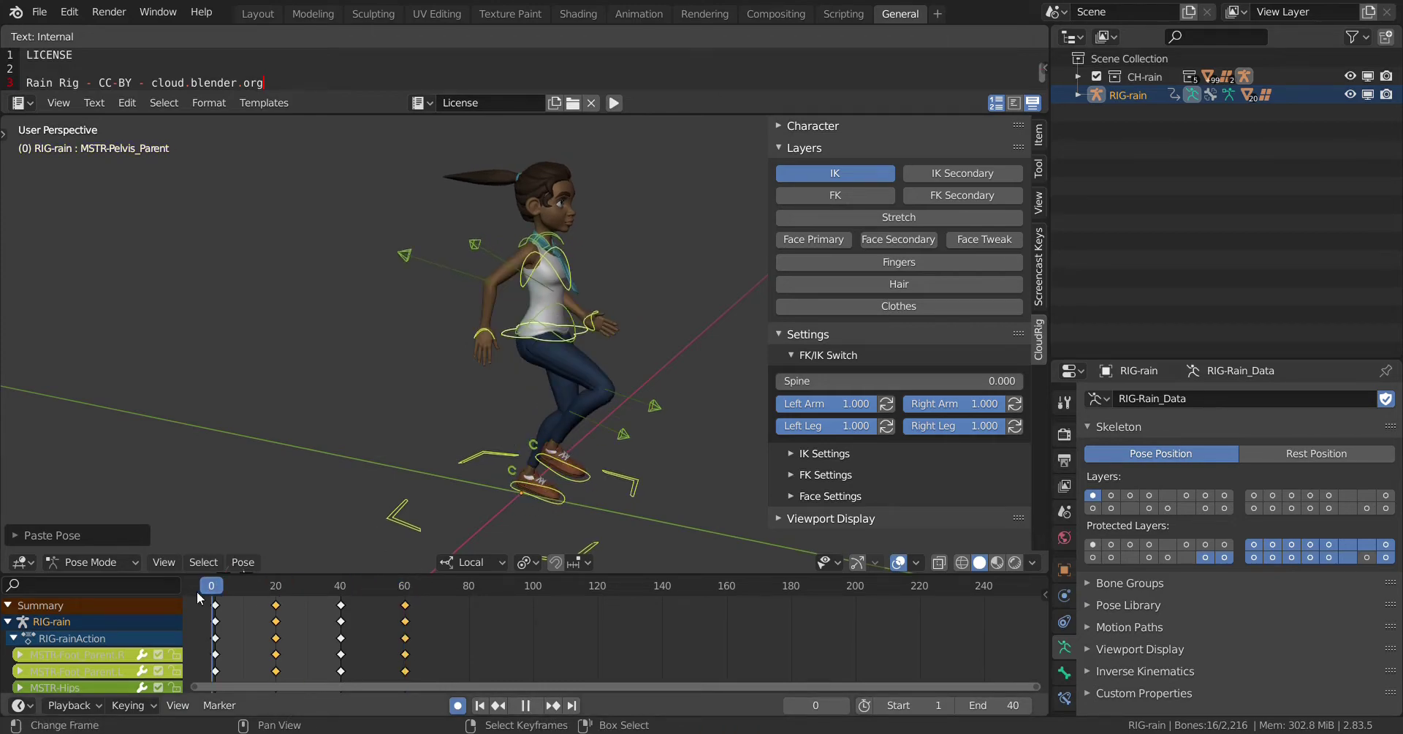
{"action": "key", "text": "space"}
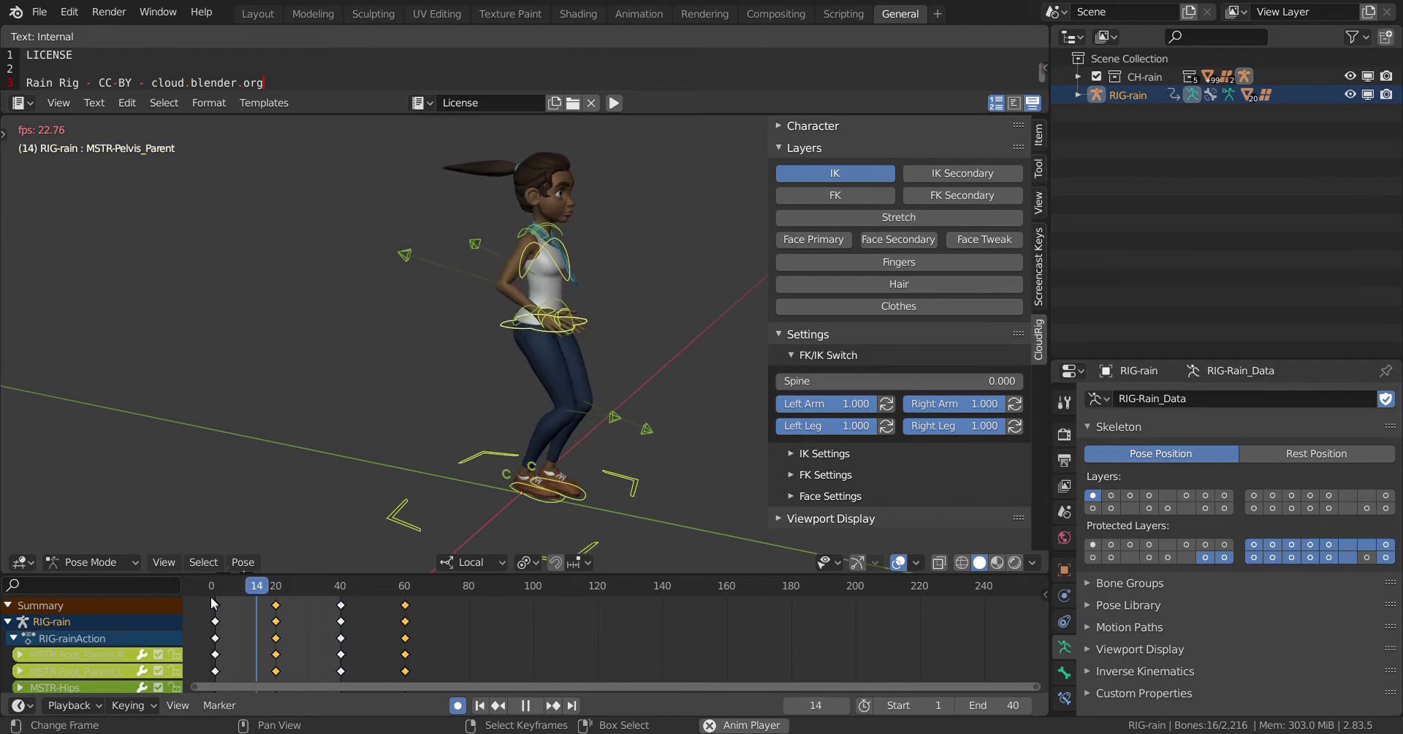
{"action": "key", "text": "space"}
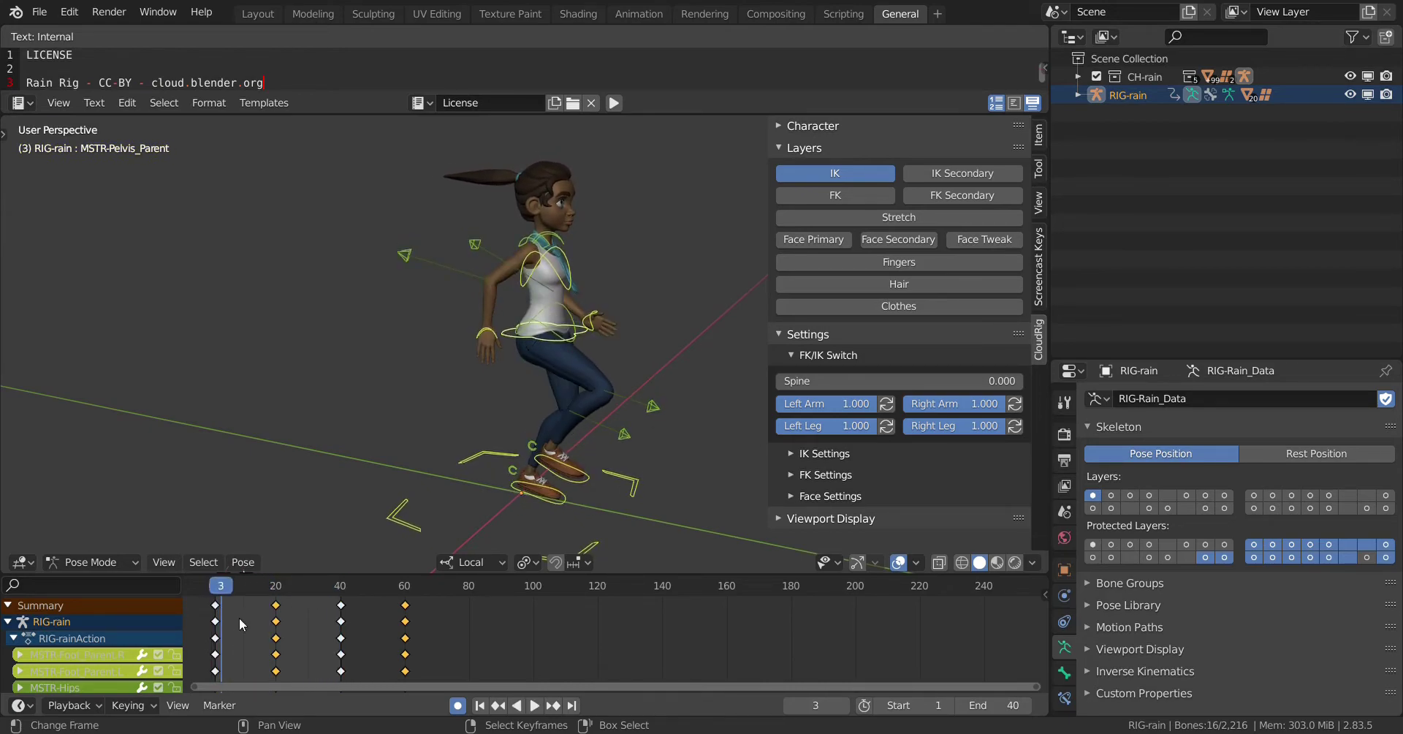
{"action": "key", "text": "space"}
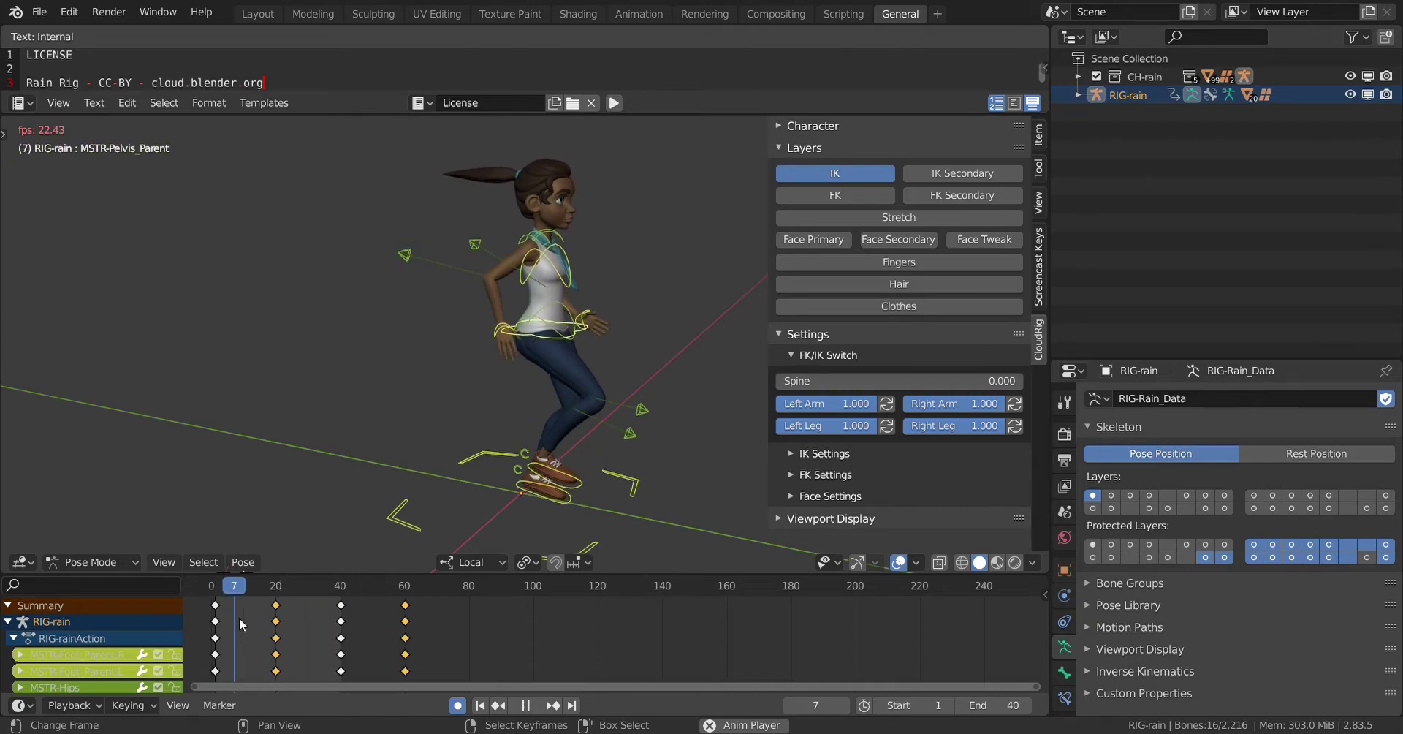
{"action": "key", "text": "space"}
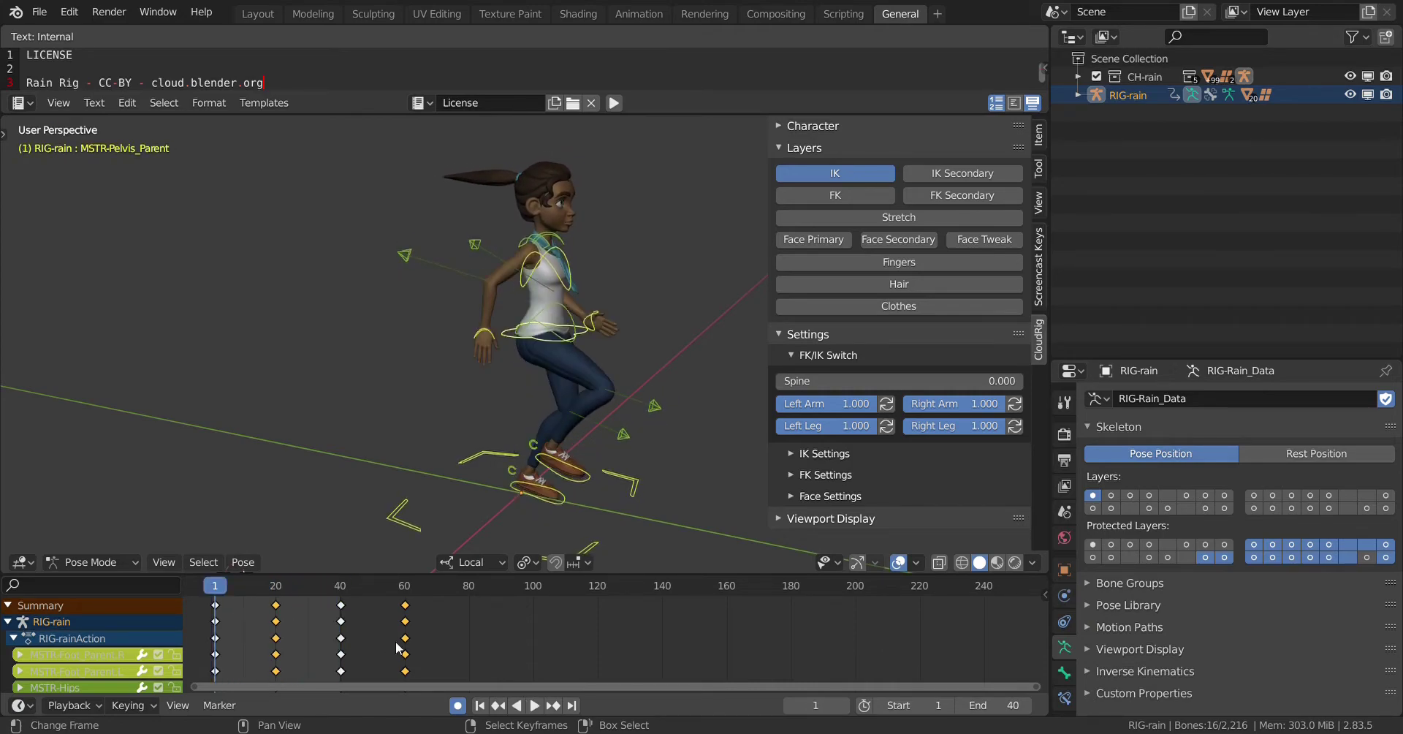
Delete the keyframes at frame 60 and frame 40.
{"action": "key", "text": "x"}
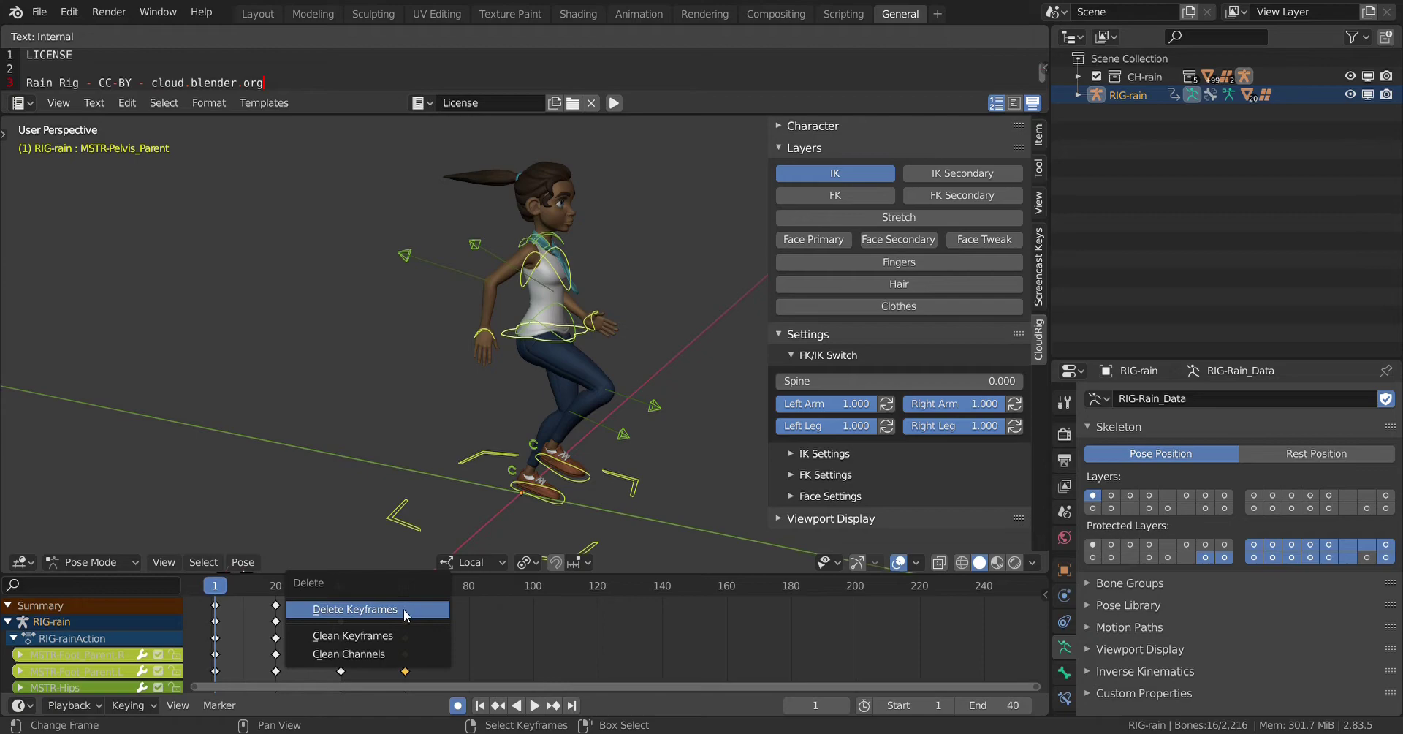
{"action": "left_click", "coordinate": [388, 610]}
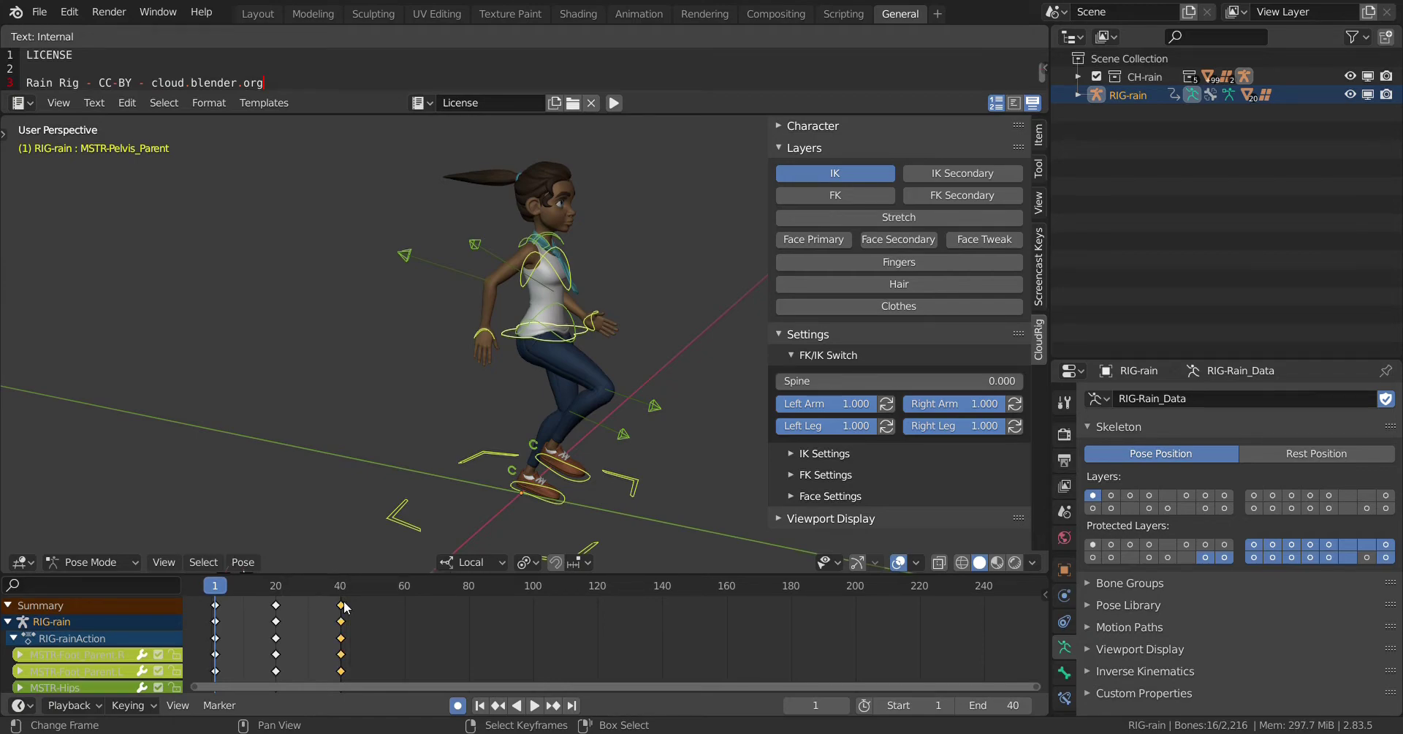
{"action": "key", "text": "x"}
{"action": "left_click", "coordinate": [304, 601]}
Play the animation with only the frame 1 and 20 poses, and go to frame 40.
{"action": "key", "text": "space"}
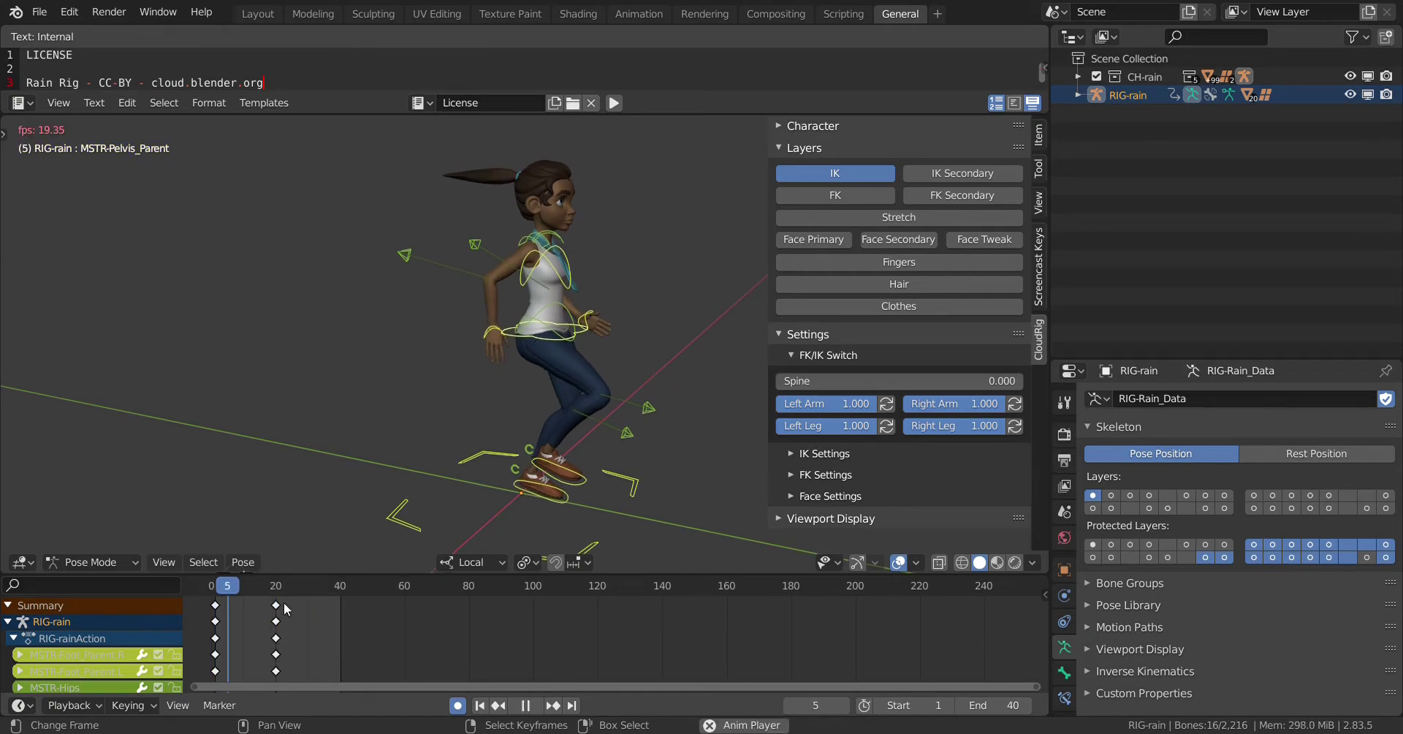
{"action": "key", "text": "space"}
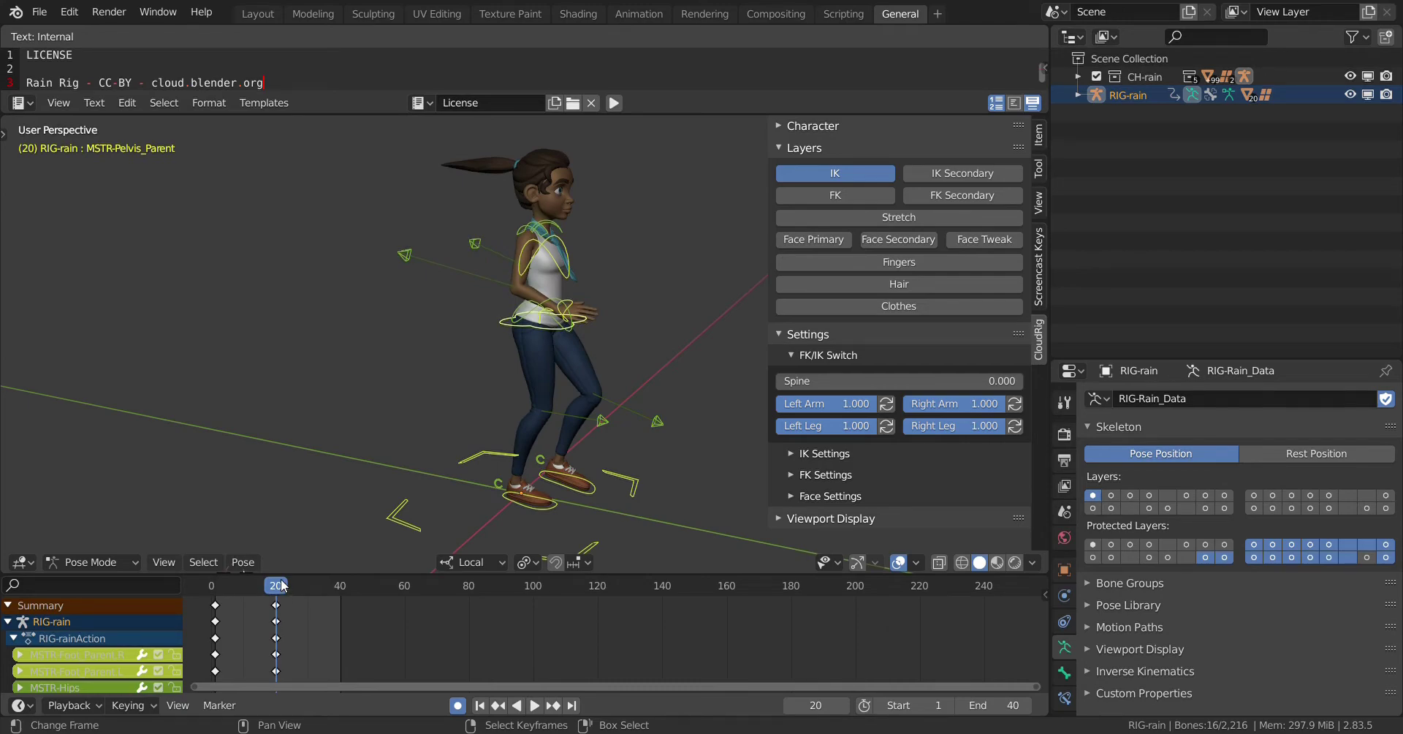
{"action": "key", "text": "space"}
{"action": "left_click_drag", "start_coordinate": [275, 590], "coordinate": [344, 592]}
{"action": "key", "text": "space"}
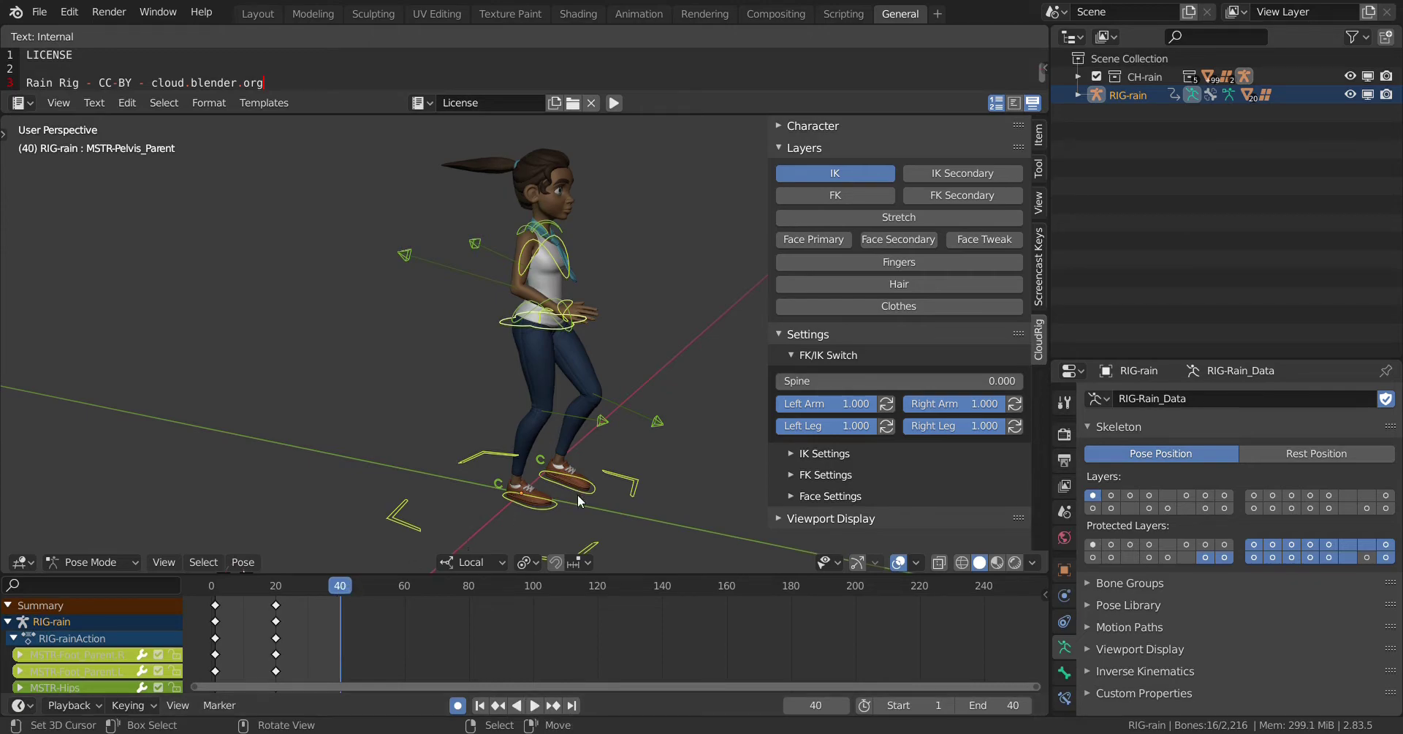
In the frame 40 pose, move the left foot control back and down to the ground and rotate it slightly.
{"action": "middle_click_drag", "start_coordinate": [578, 494], "coordinate": [593, 485]}
{"action": "left_click", "coordinate": [593, 493]}
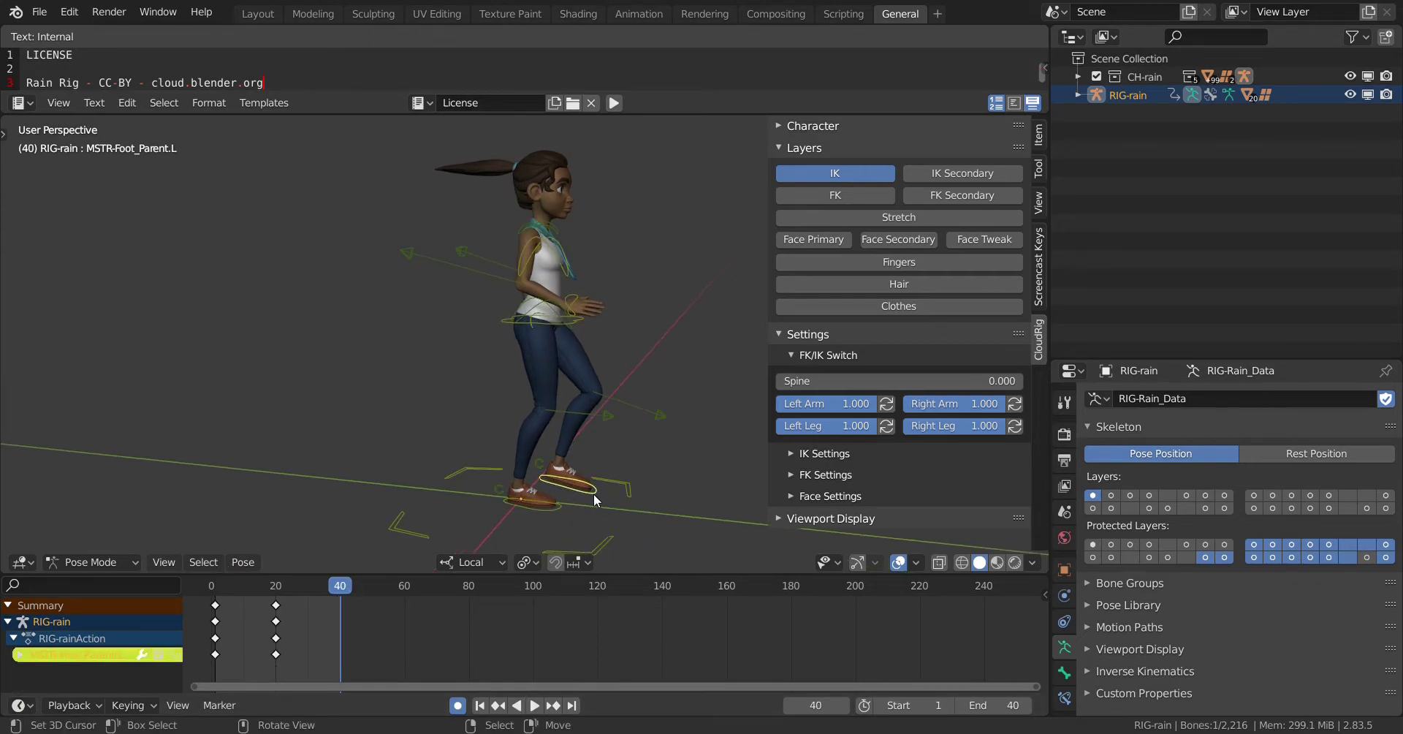
{"action": "key", "text": "g"}
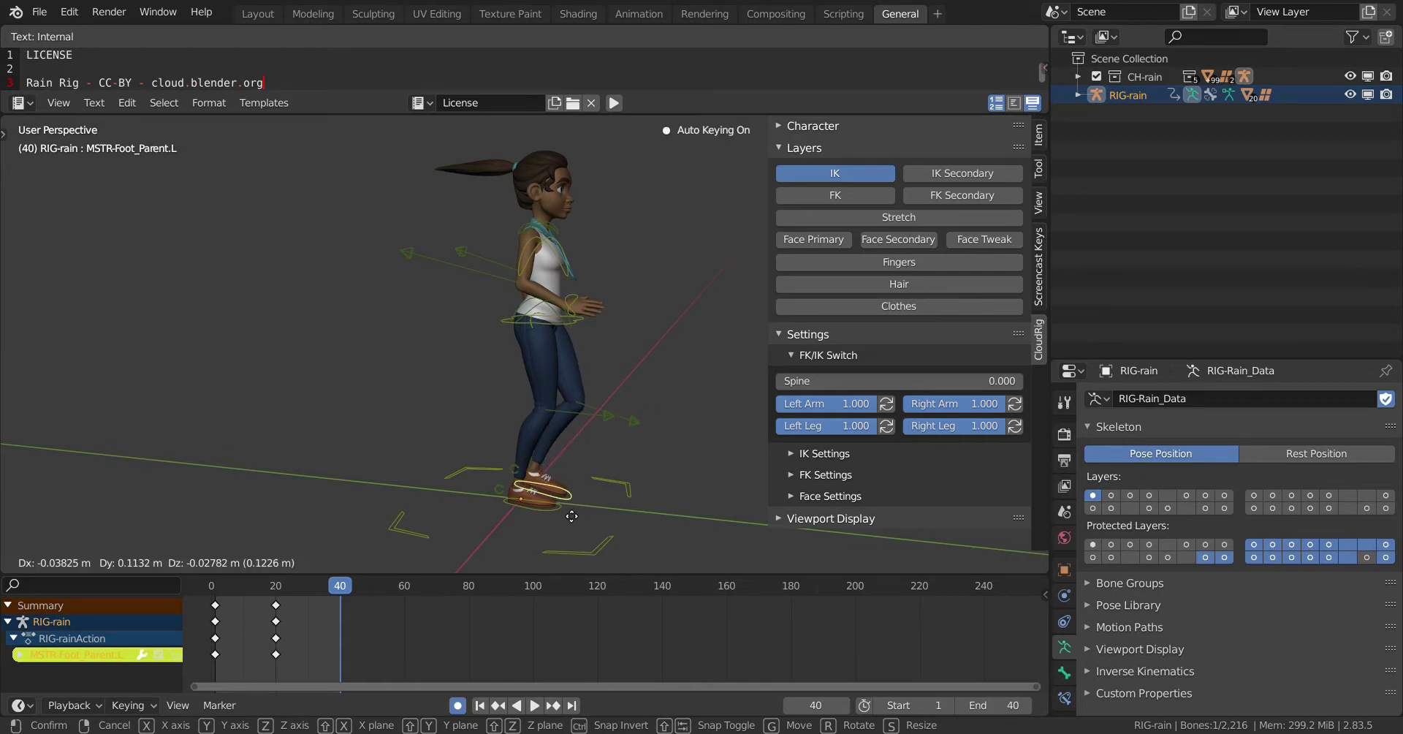
{"action": "left_click", "coordinate": [567, 523]}
{"action": "key", "text": "r"}
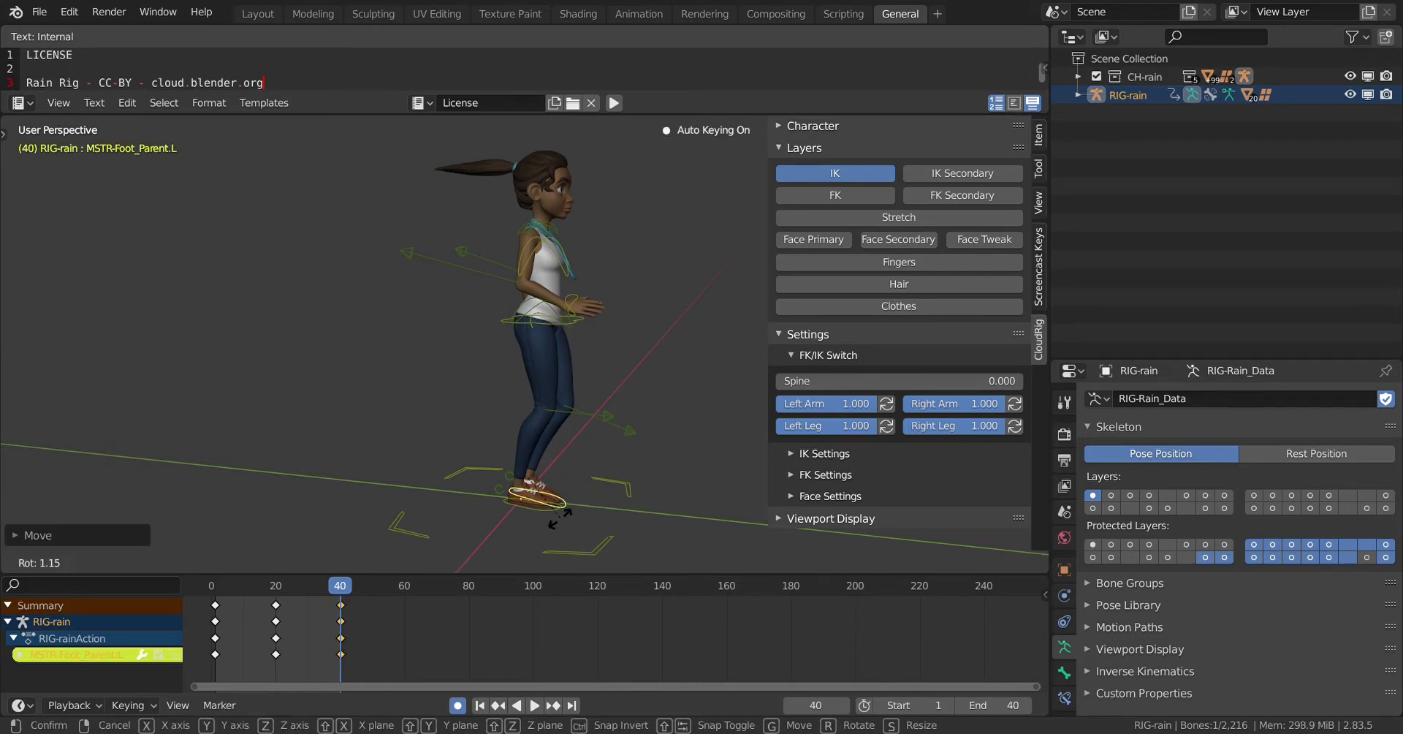
{"action": "left_click", "coordinate": [566, 519]}
Raise the right foot control forward off the ground at frame 40 and tilt its toes downward.
{"action": "left_click", "coordinate": [551, 511]}
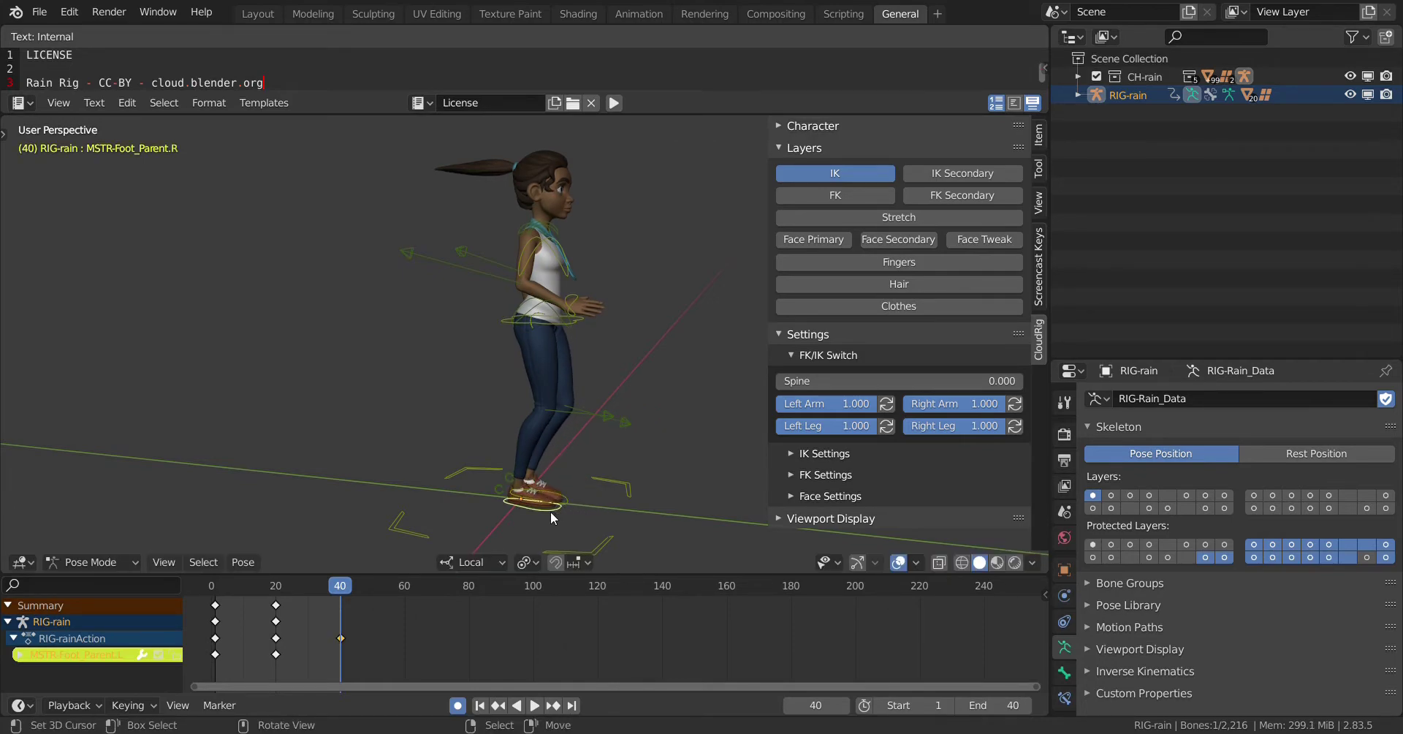
{"action": "key", "text": "g"}
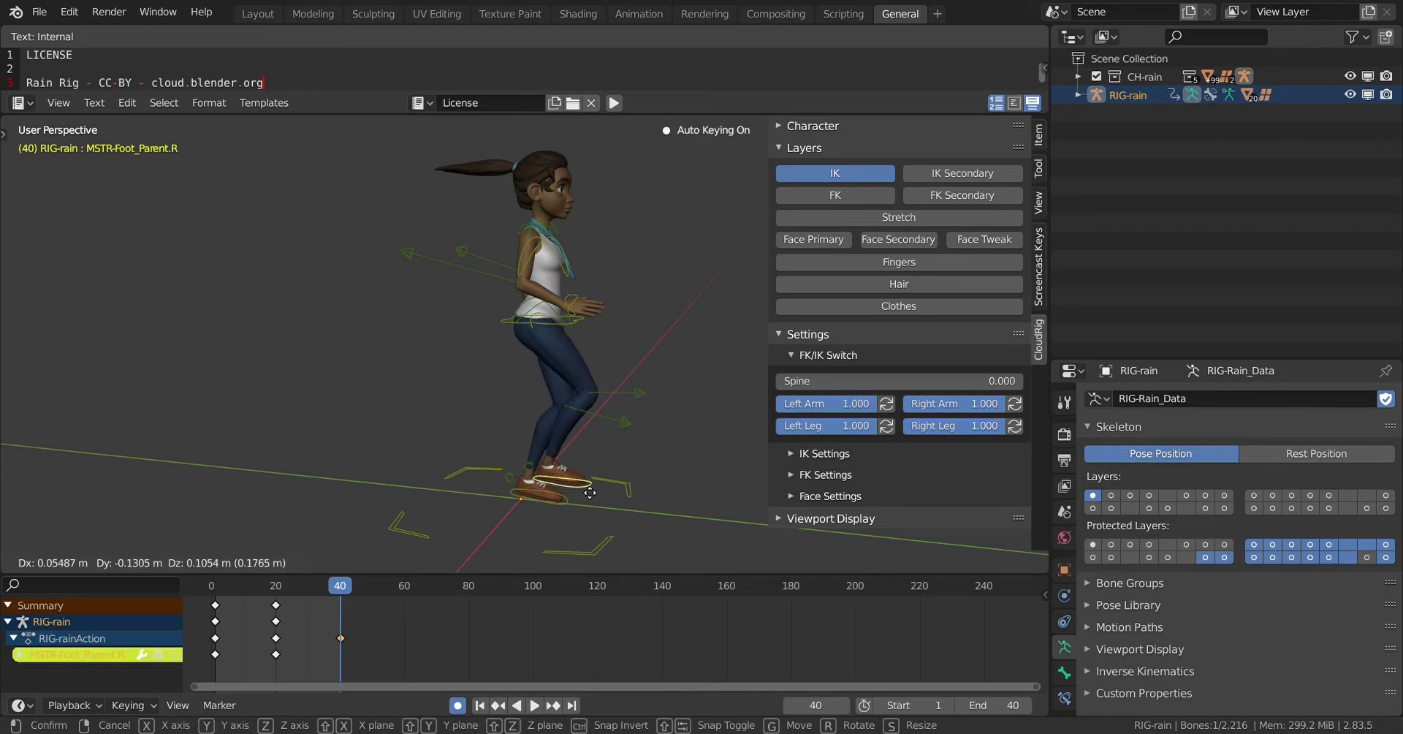
{"action": "left_click", "coordinate": [593, 480]}
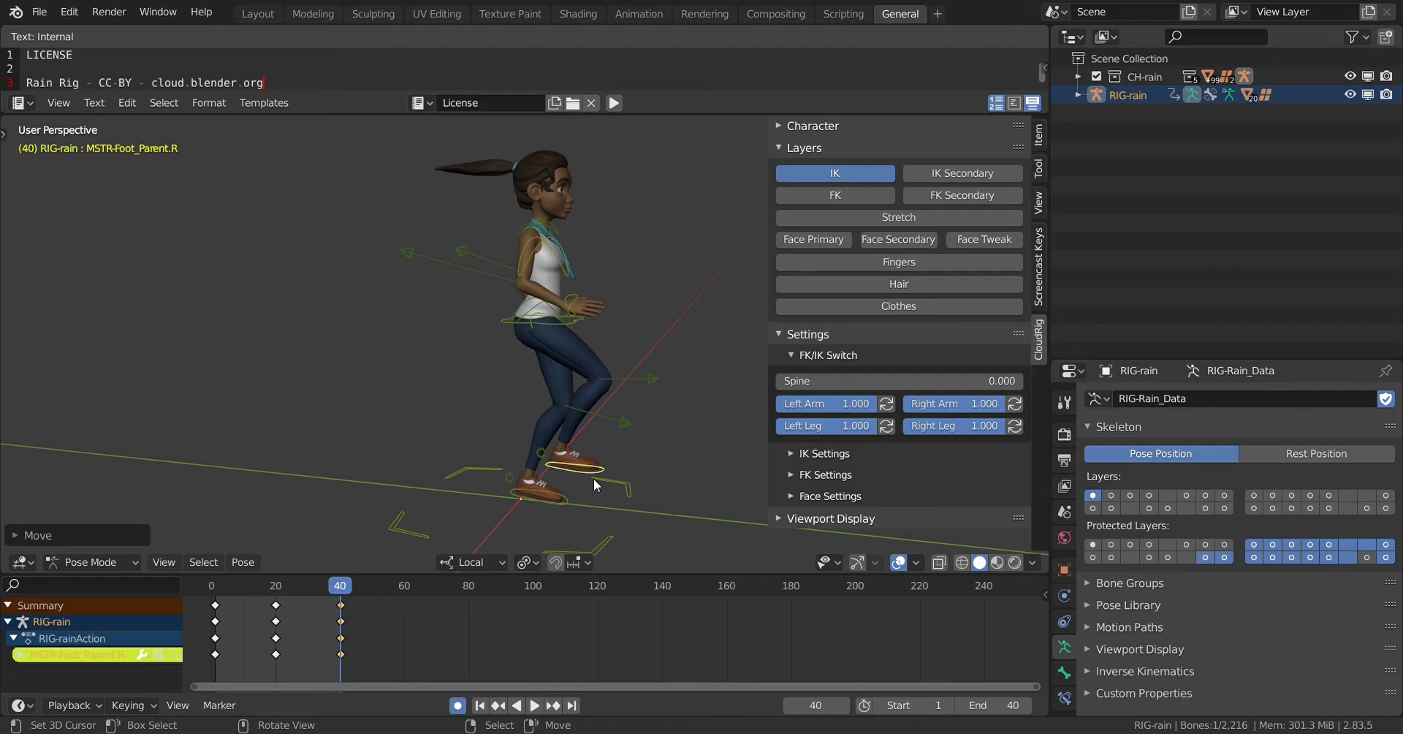
{"action": "key", "text": "r"}
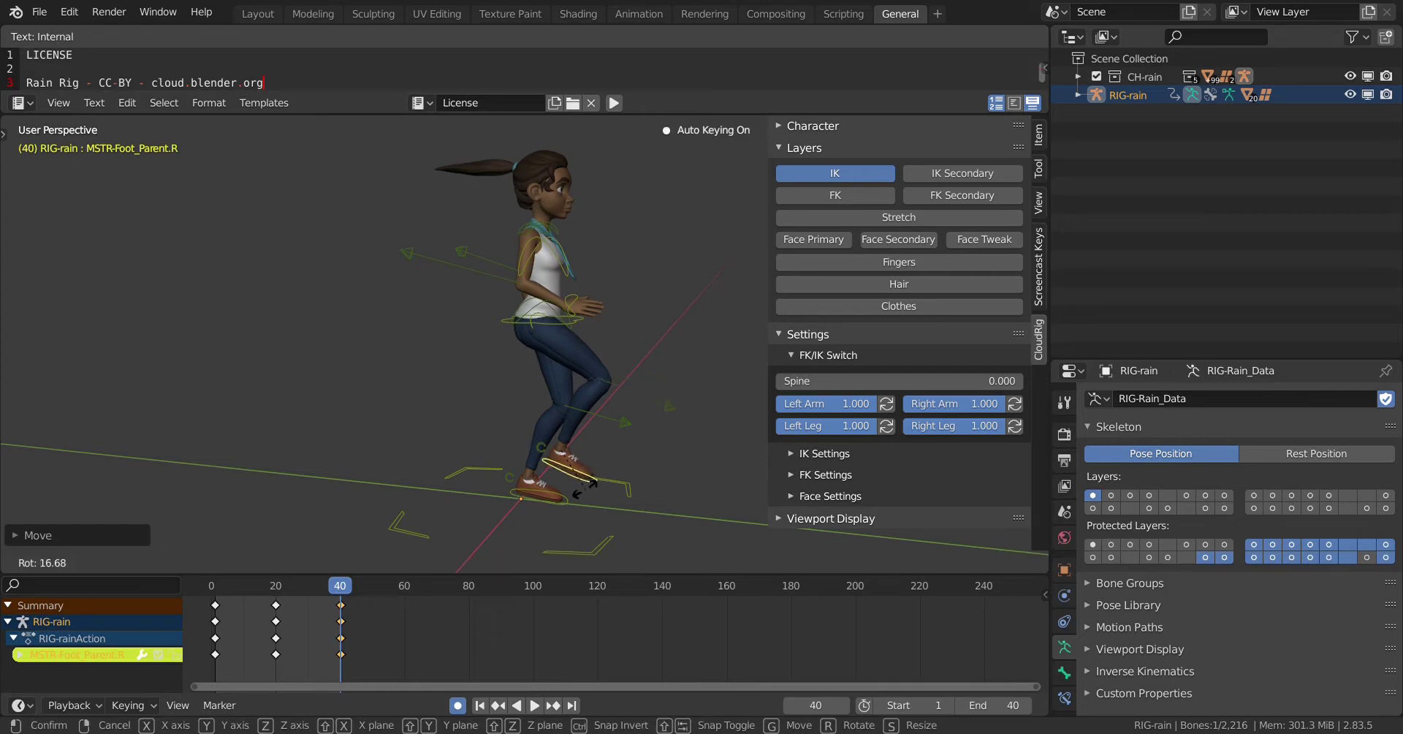
{"action": "left_click", "coordinate": [584, 480]}
Move the right hand control behind the hips at frame 40 and rotate it so the hand hangs down.
{"action": "left_click", "coordinate": [569, 310]}
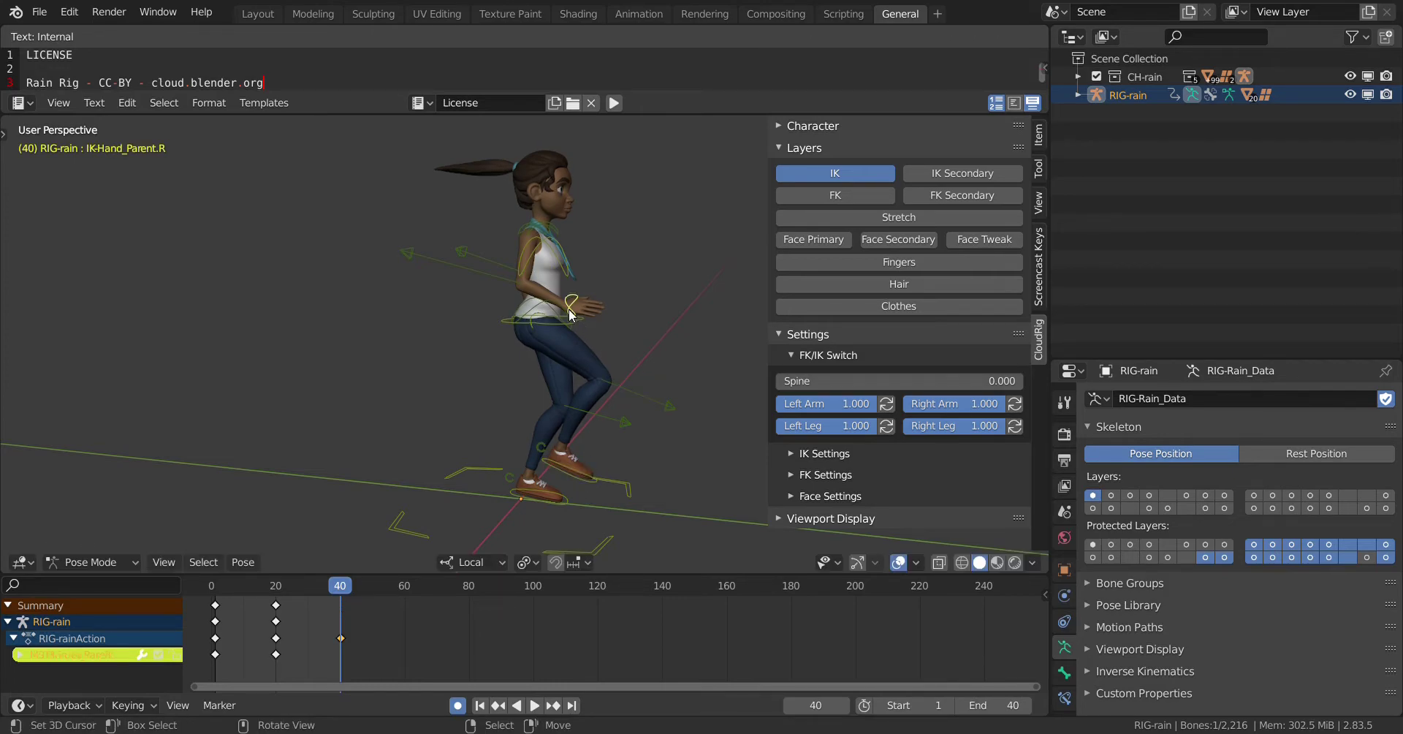
{"action": "key", "text": "g"}
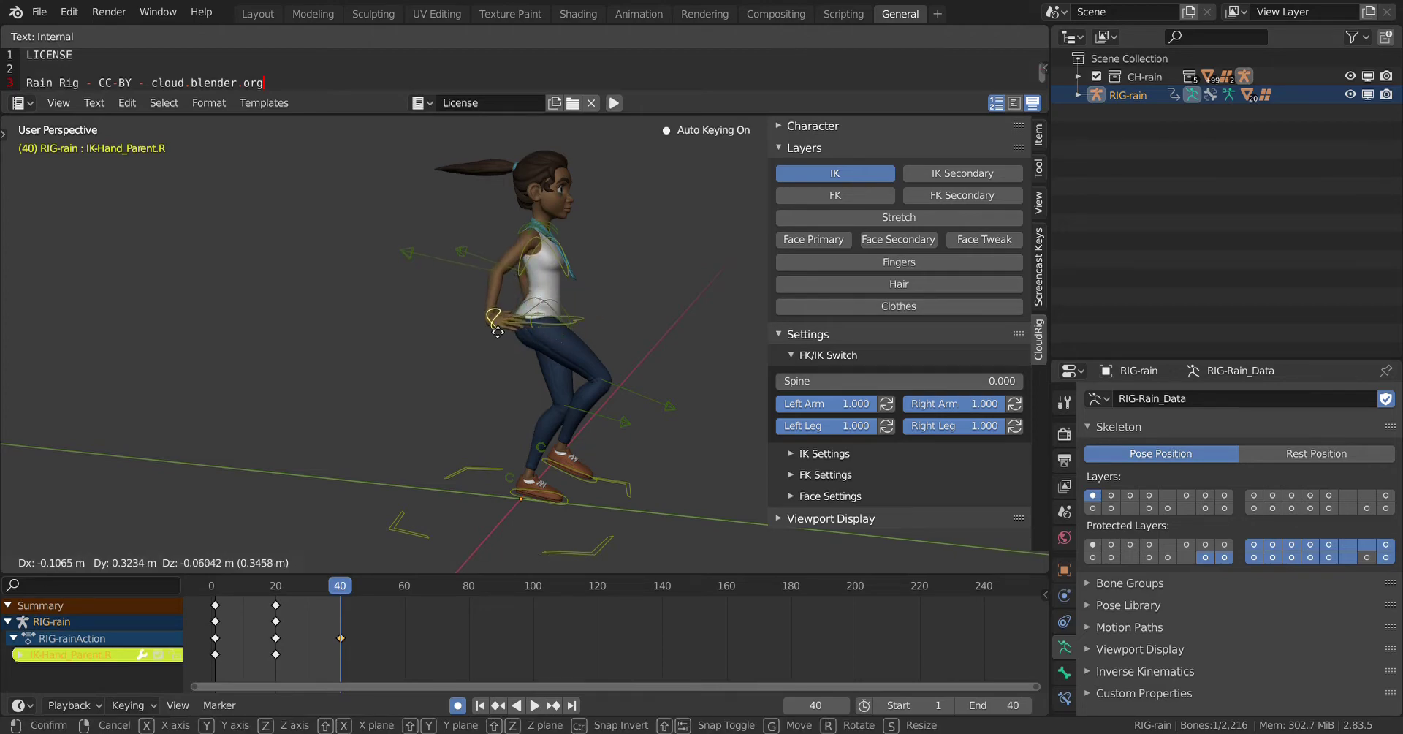
{"action": "left_click", "coordinate": [494, 325]}
{"action": "key", "text": "r"}
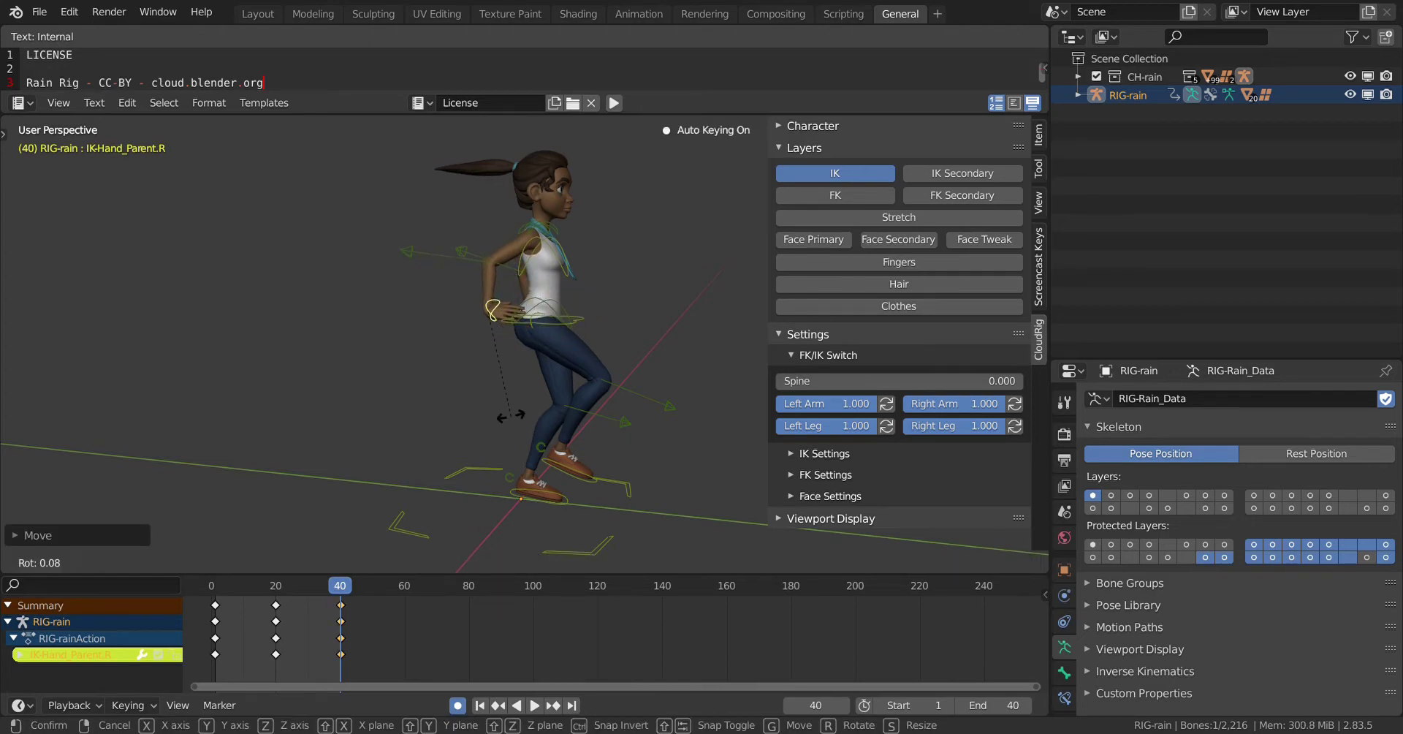
{"action": "left_click", "coordinate": [319, 432]}
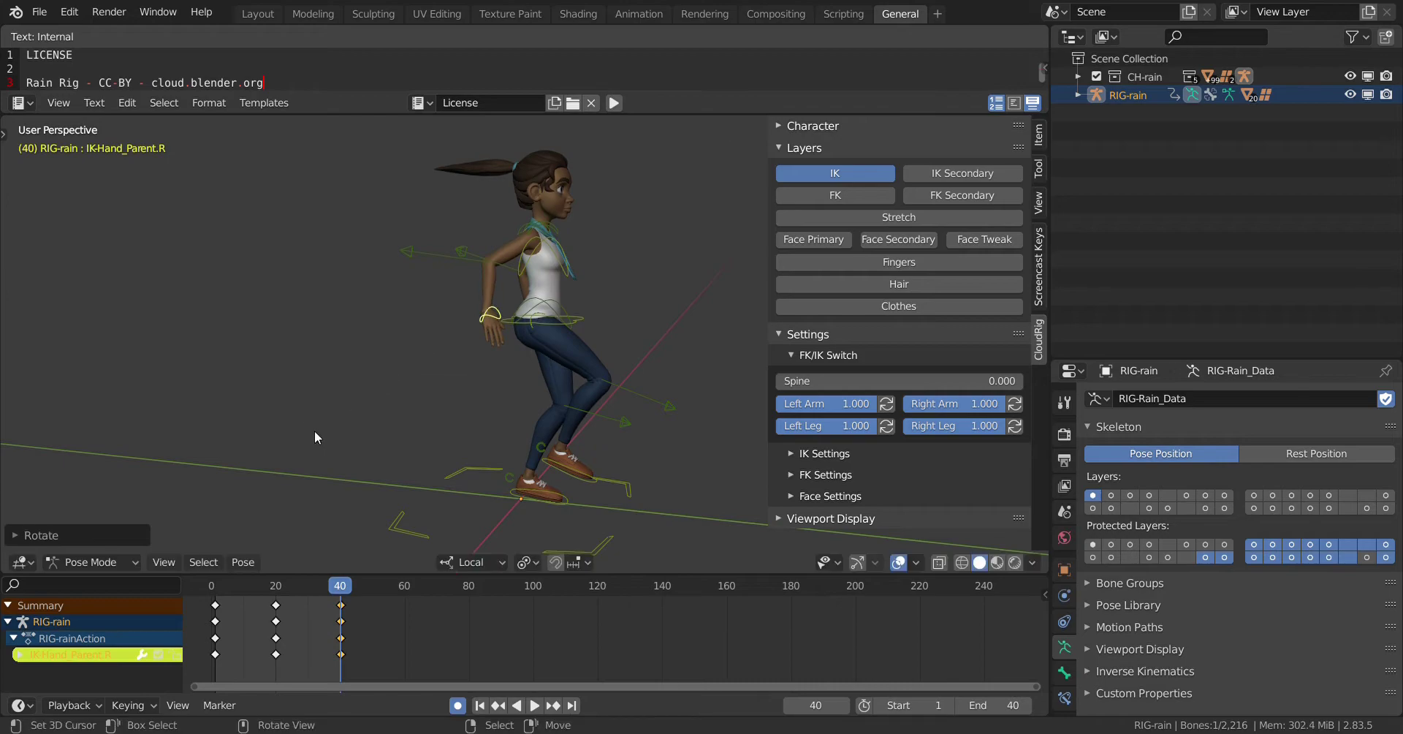
{"action": "middle_click_drag", "start_coordinate": [314, 431], "coordinate": [537, 366]}
{"action": "key", "text": "r"}
{"action": "left_click", "coordinate": [569, 410]}
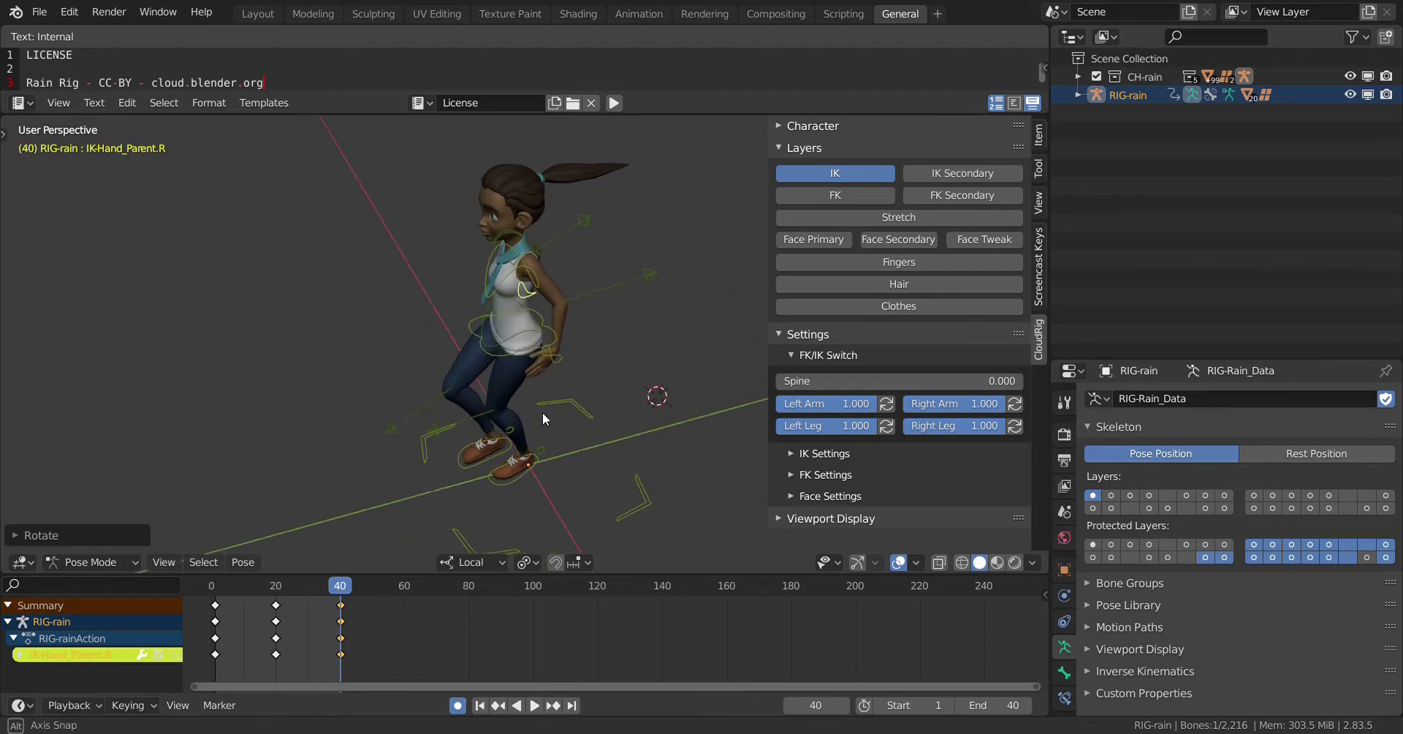
Swing the left hand control forward to the front of the thigh in the frame 40 pose.
{"action": "left_click", "coordinate": [536, 358]}
{"action": "key", "text": "r"}
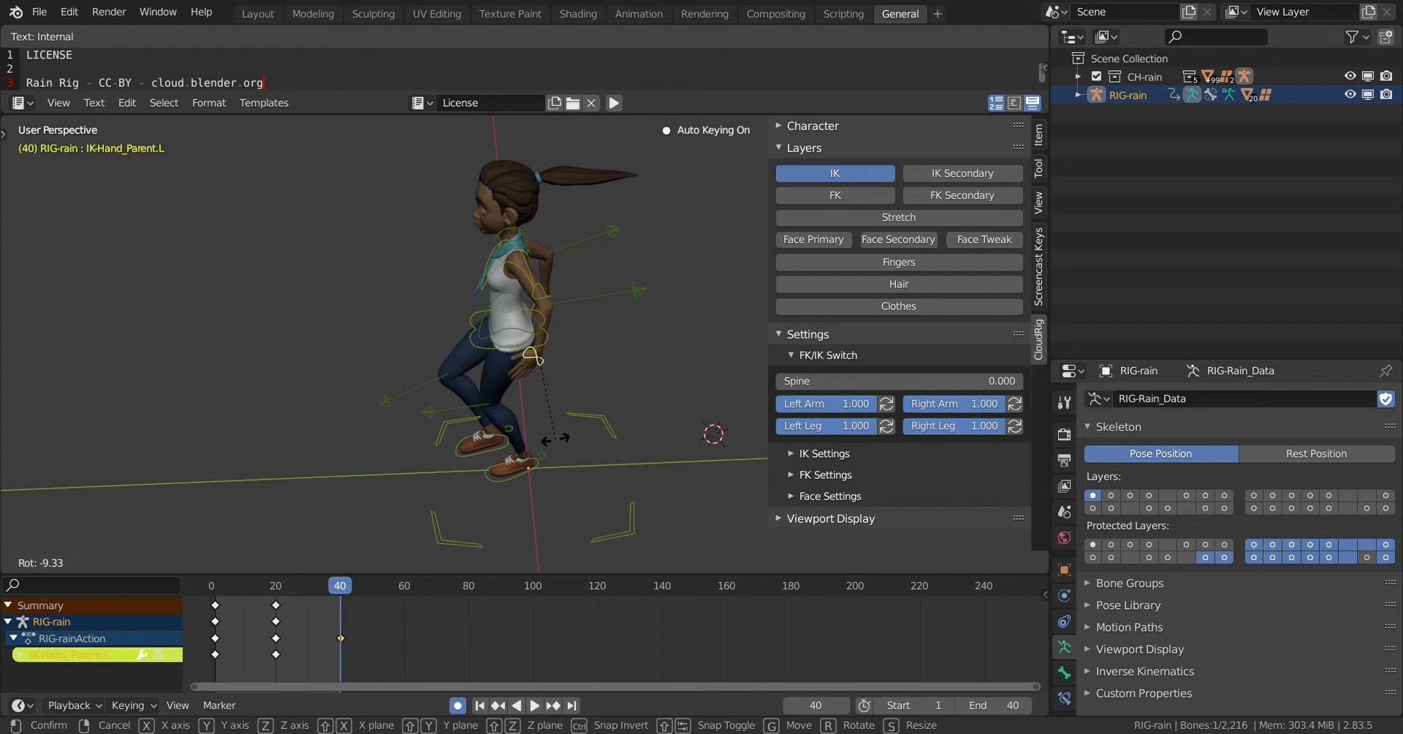
{"action": "left_click", "coordinate": [555, 439]}
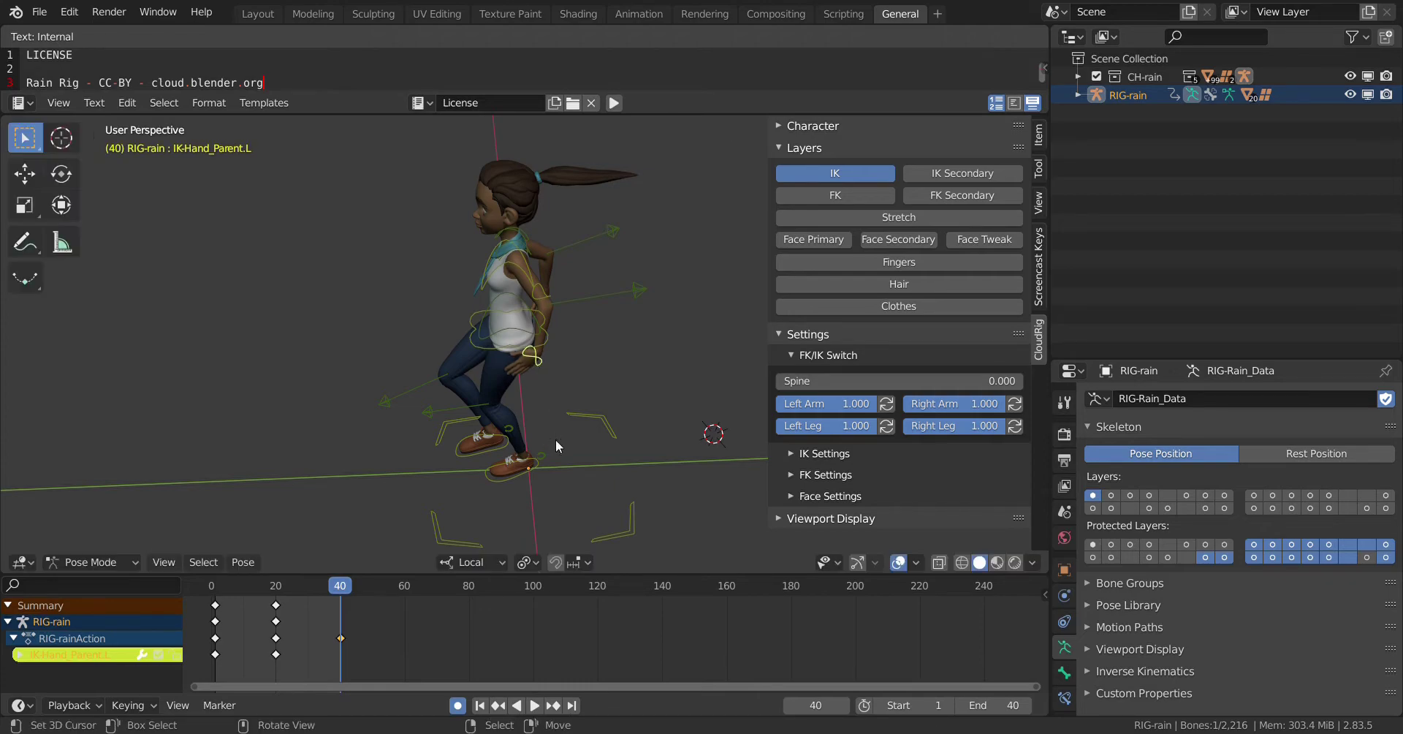
{"action": "key", "text": "g"}
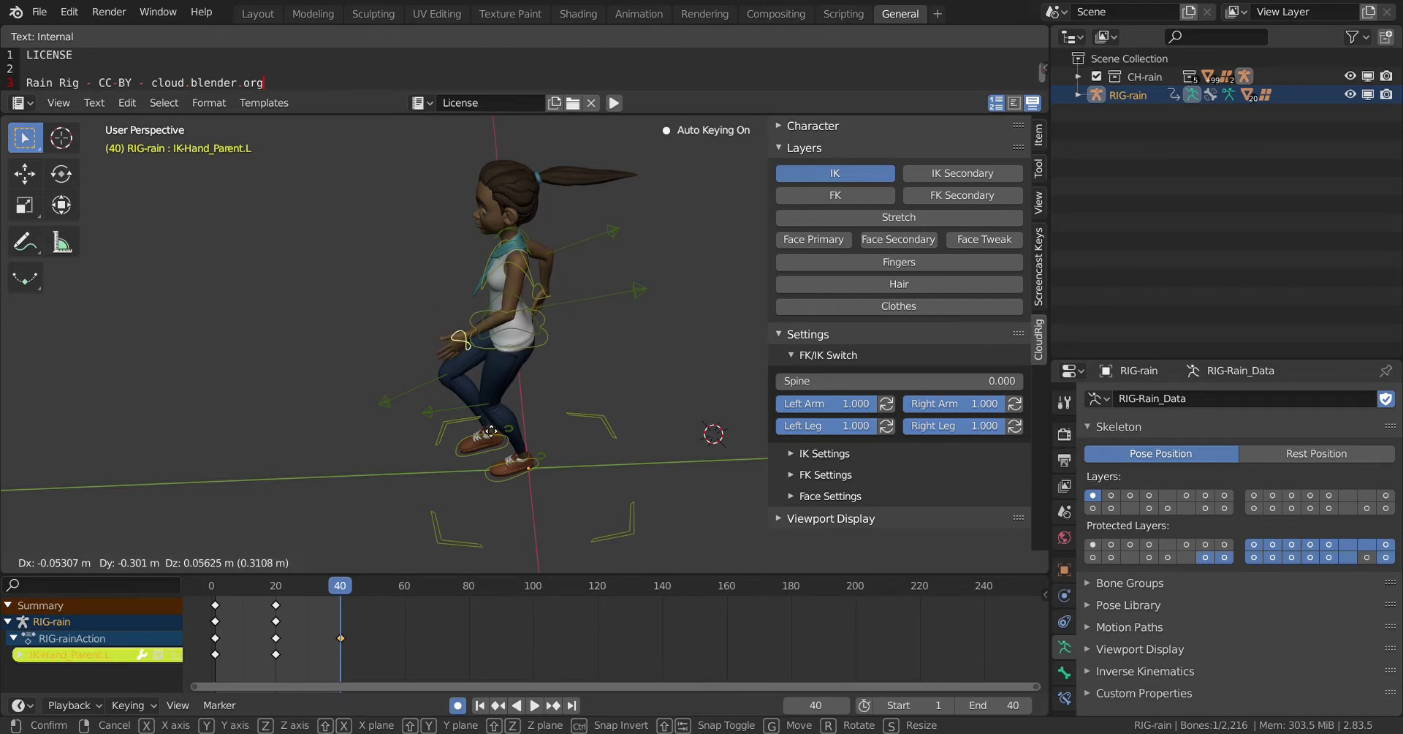
{"action": "left_click", "coordinate": [502, 438]}
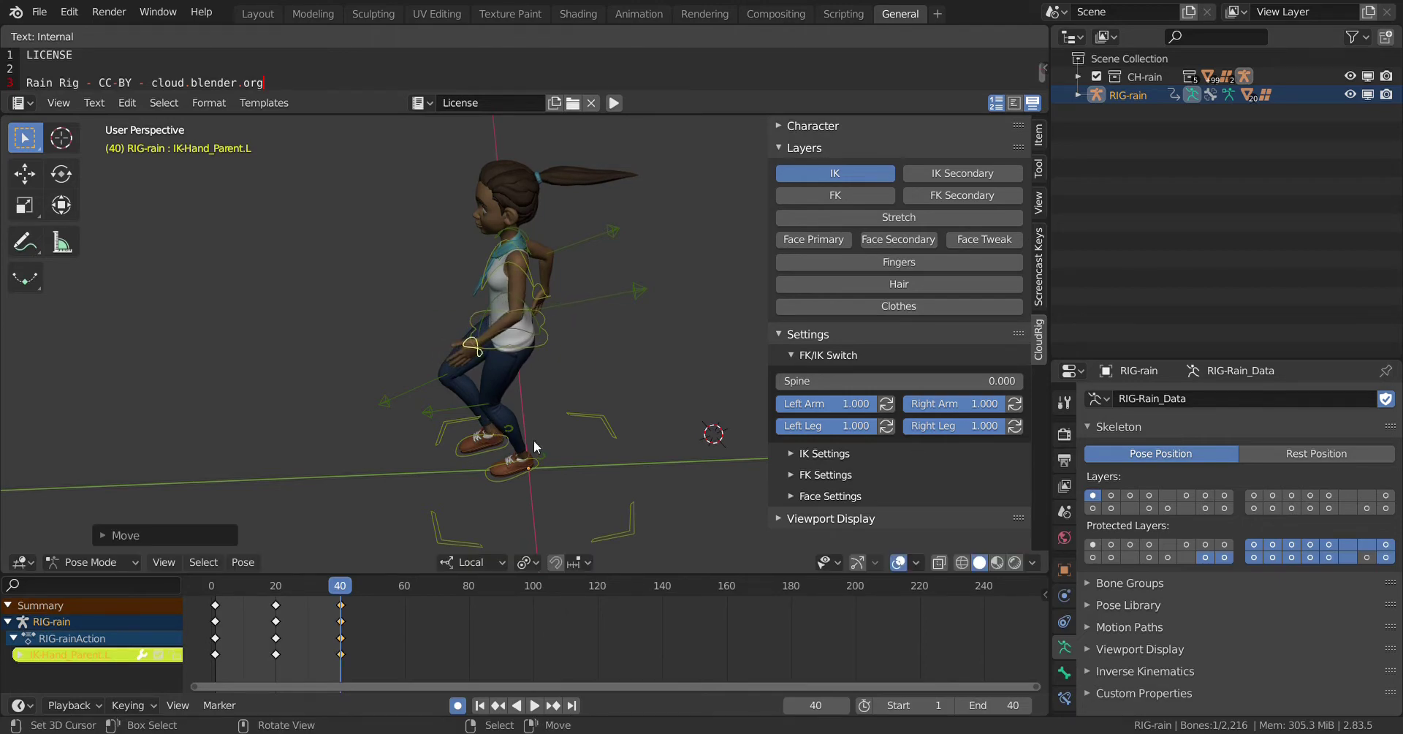
Rotate the hips control at frame 40 so the pelvis tilts with the raised right leg.
{"action": "middle_click_drag", "start_coordinate": [505, 442], "coordinate": [700, 445]}
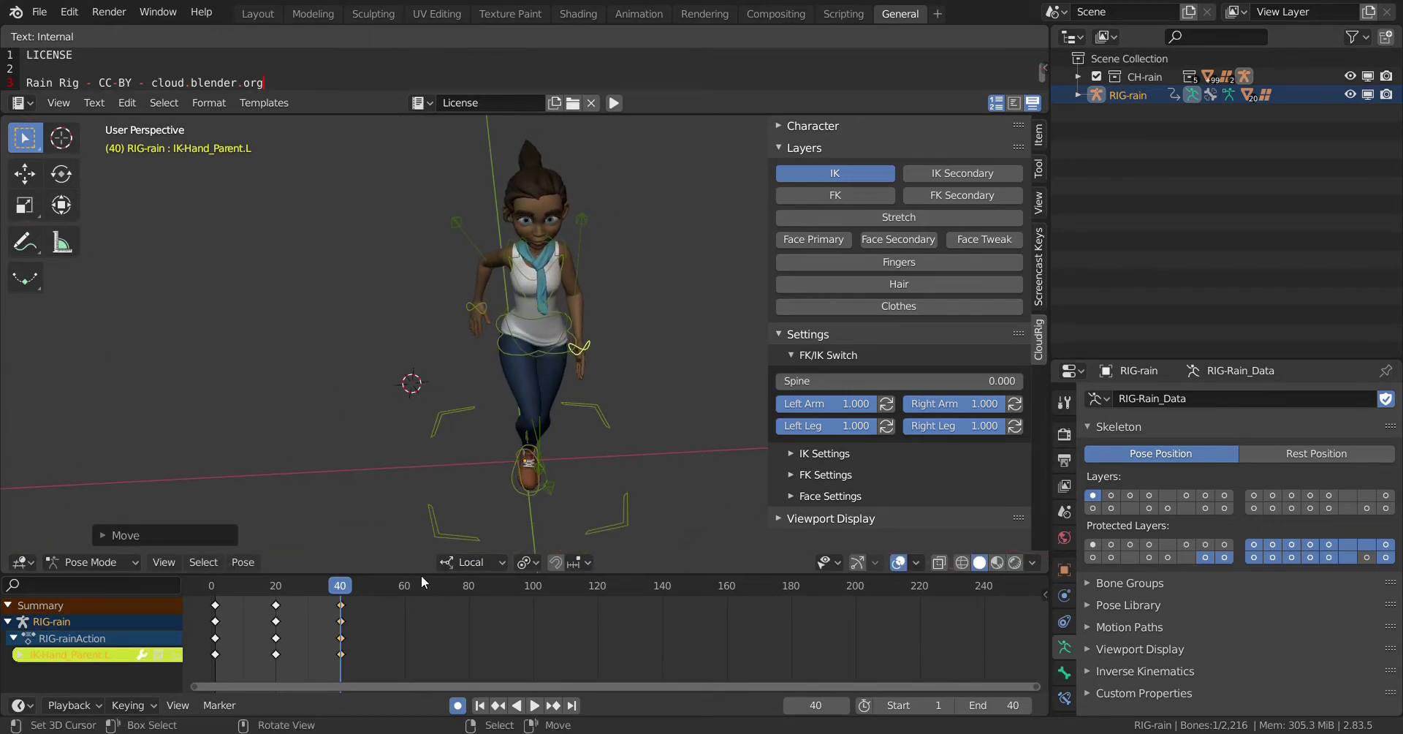
{"action": "middle_click_drag", "start_coordinate": [500, 499], "coordinate": [791, 444]}
{"action": "left_click", "coordinate": [549, 304]}
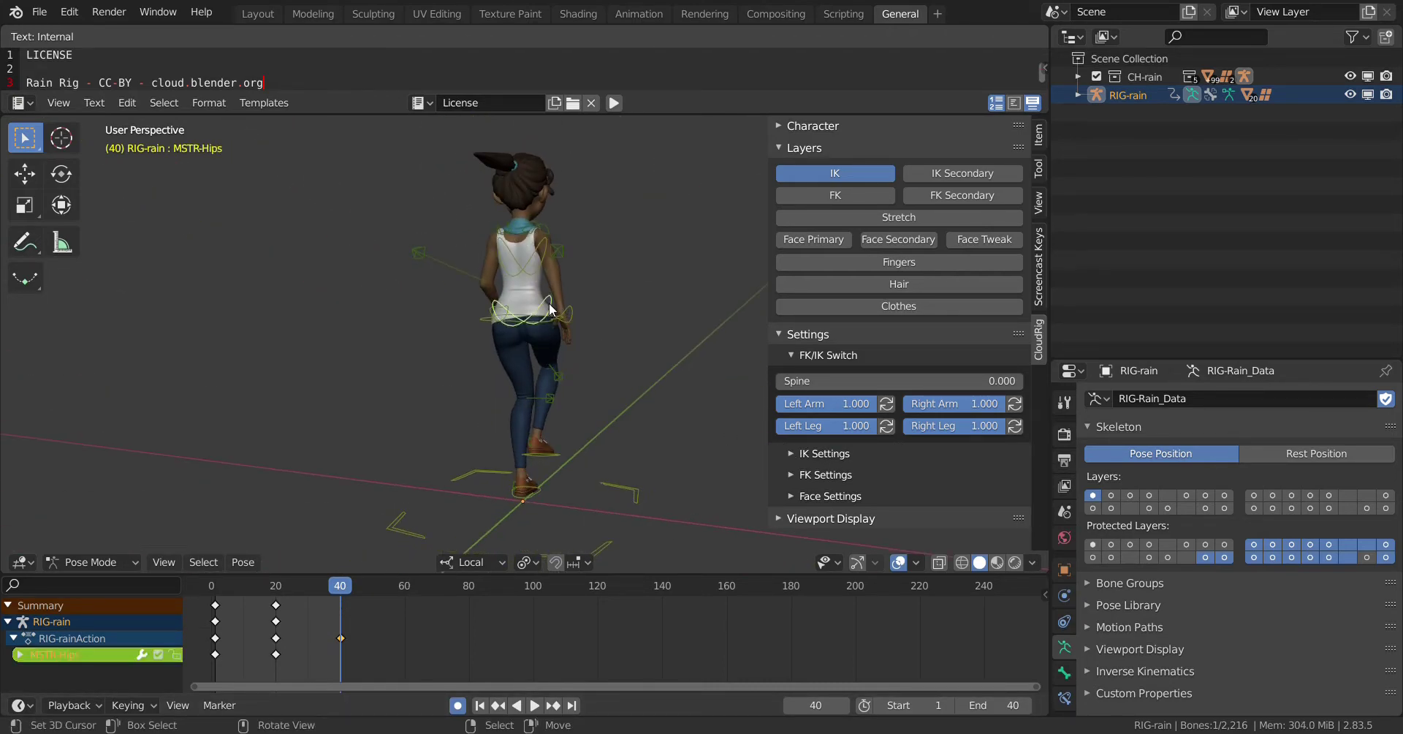
{"action": "key", "text": "r"}
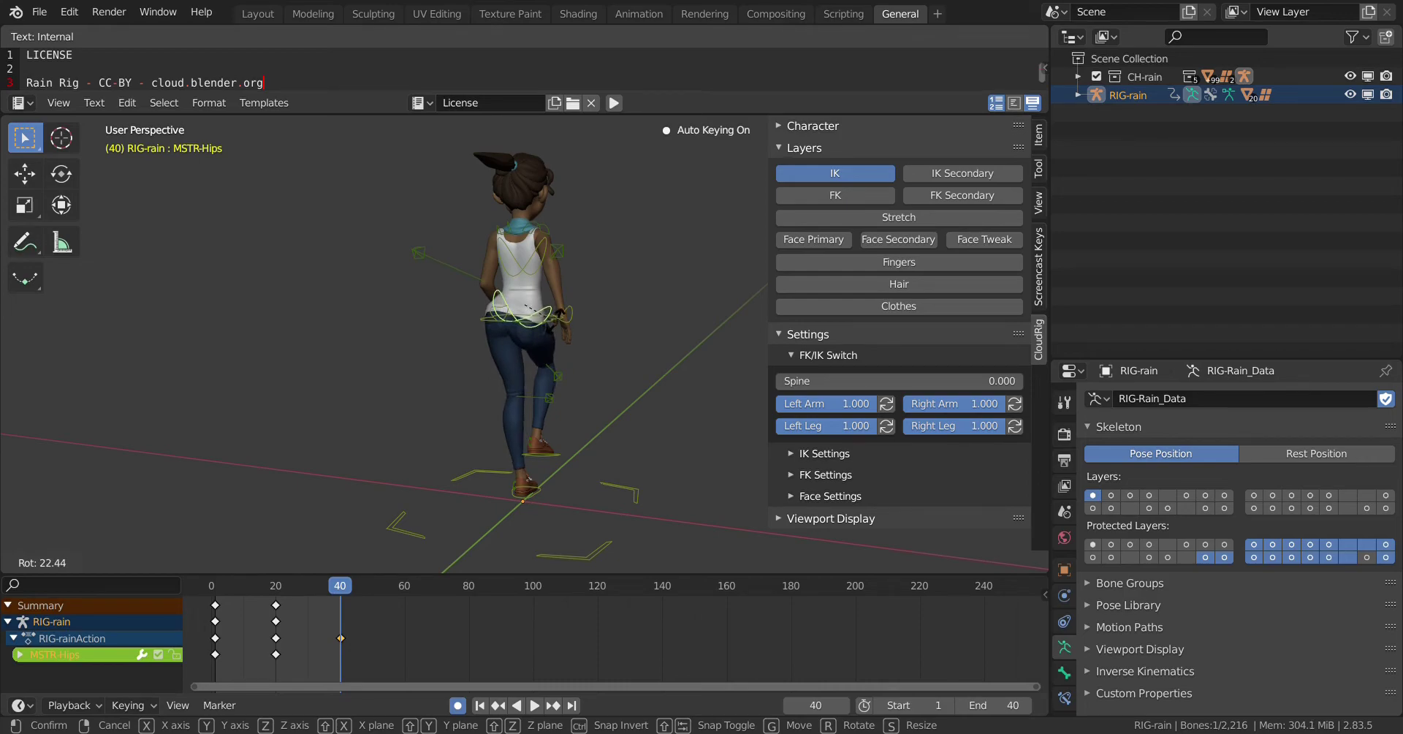
{"action": "key", "text": "Return"}
Play the animation from frame 1 to review the poses at frames 1, 20 and 40, and return to frame 1.
{"action": "middle_click_drag", "start_coordinate": [626, 368], "coordinate": [366, 537]}
{"action": "left_click_drag", "start_coordinate": [340, 587], "coordinate": [217, 588]}
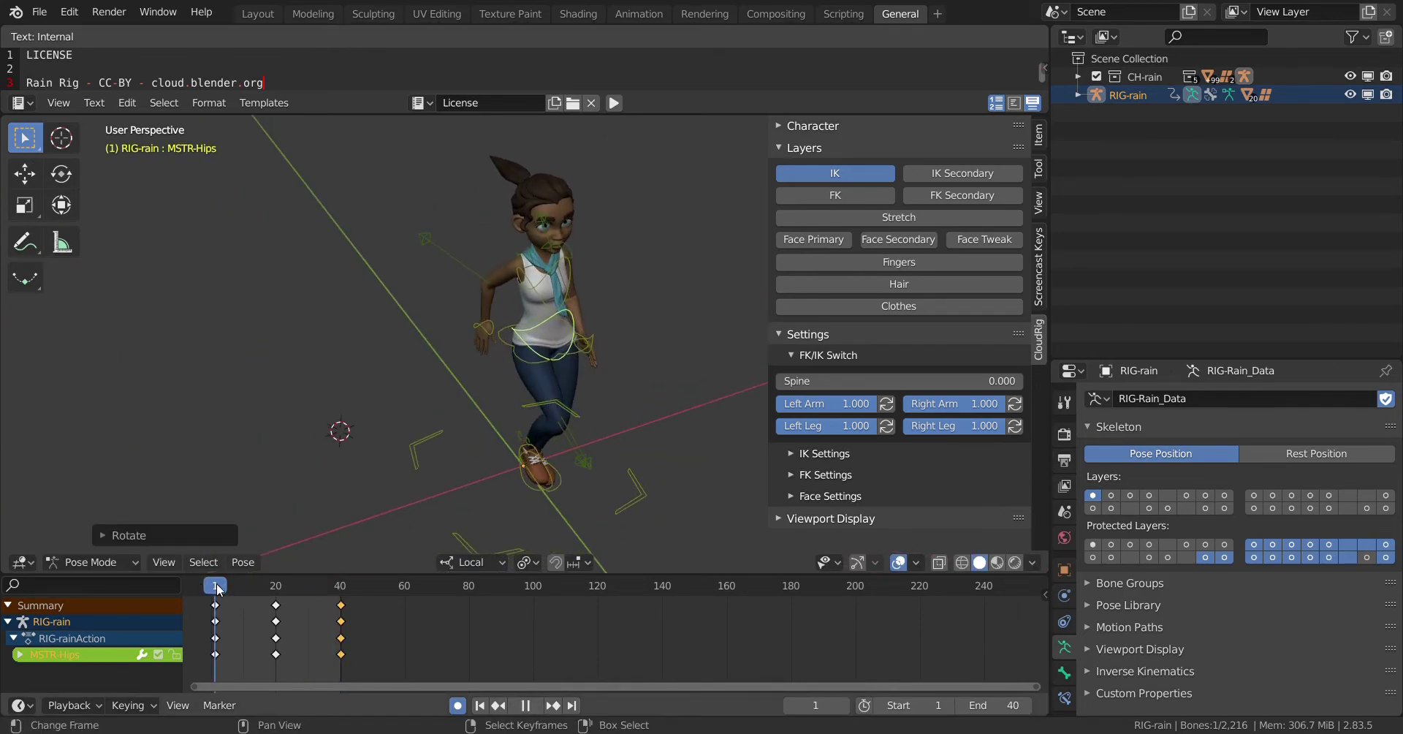
{"action": "key", "text": "space"}
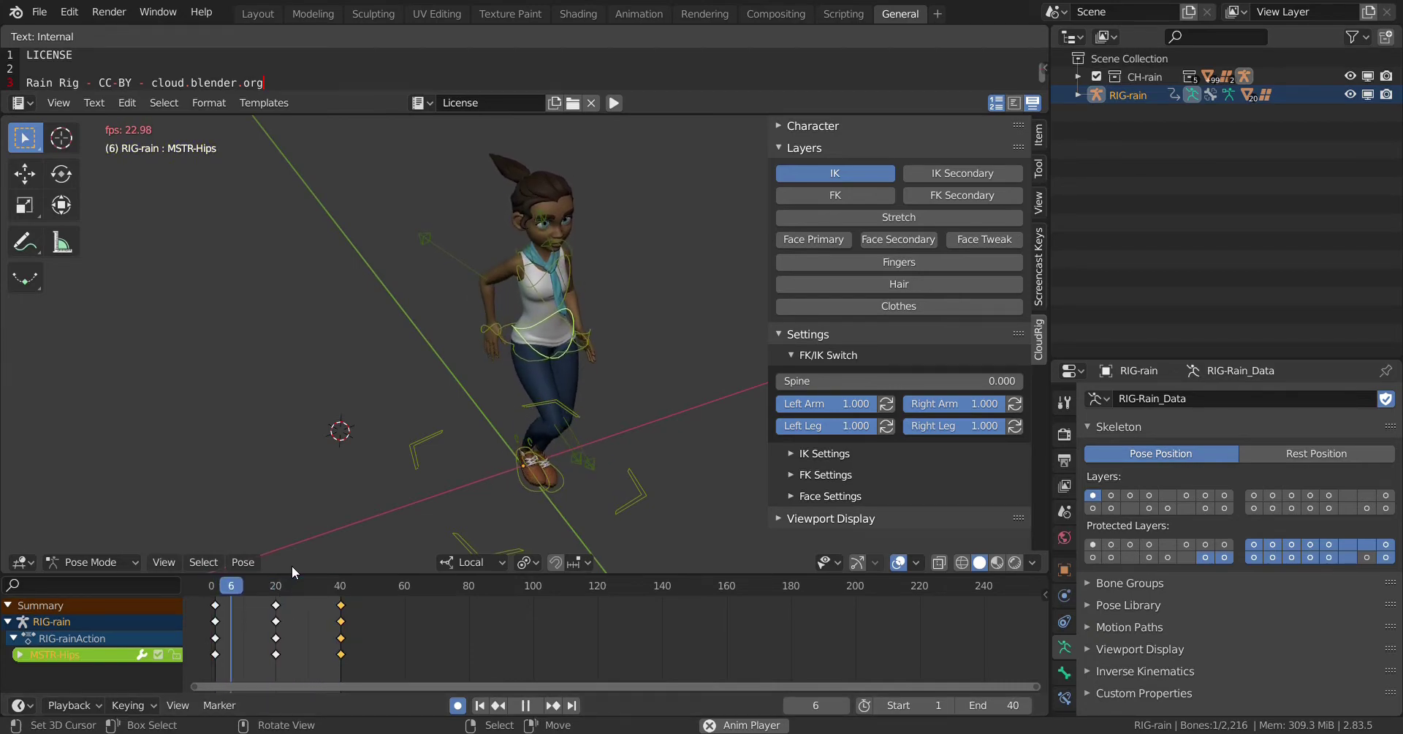
{"action": "middle_click_drag", "start_coordinate": [476, 511], "coordinate": [385, 485]}
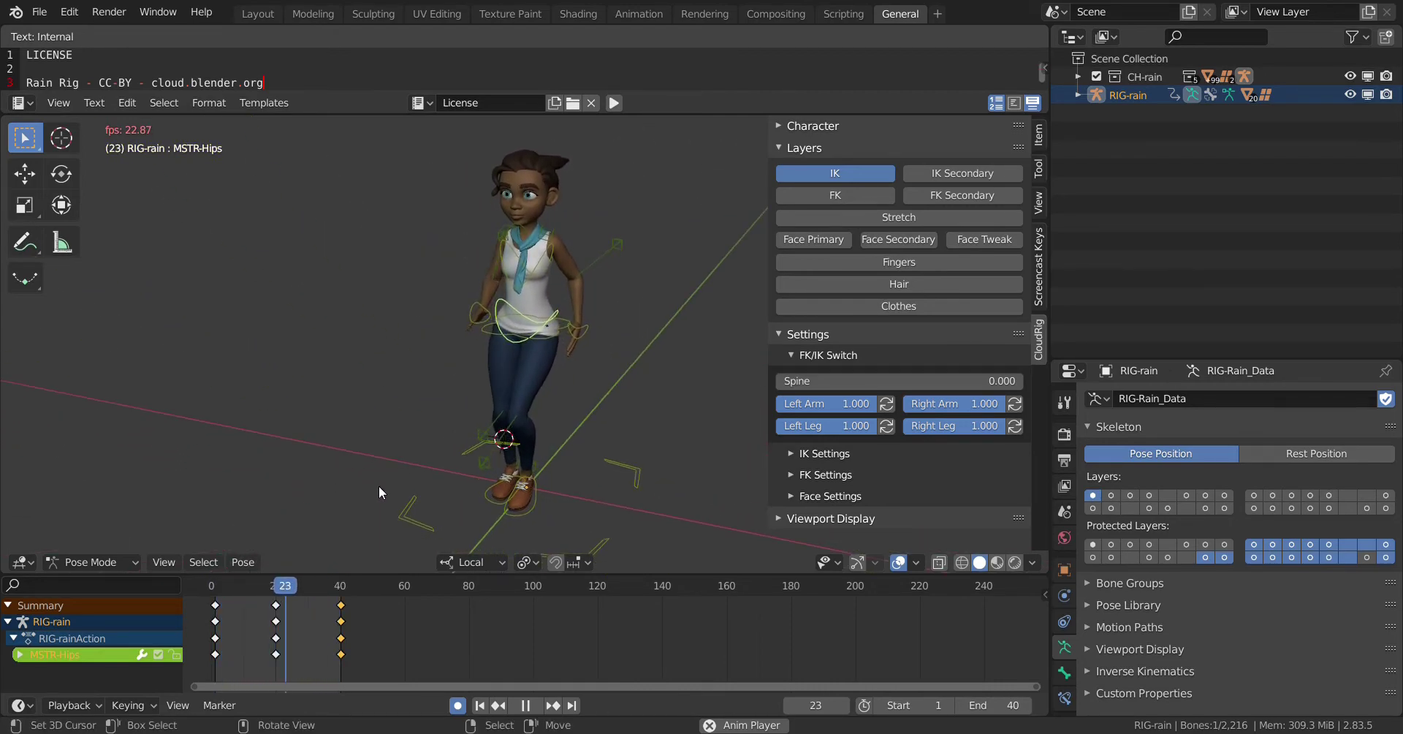
{"action": "key", "text": "space"}
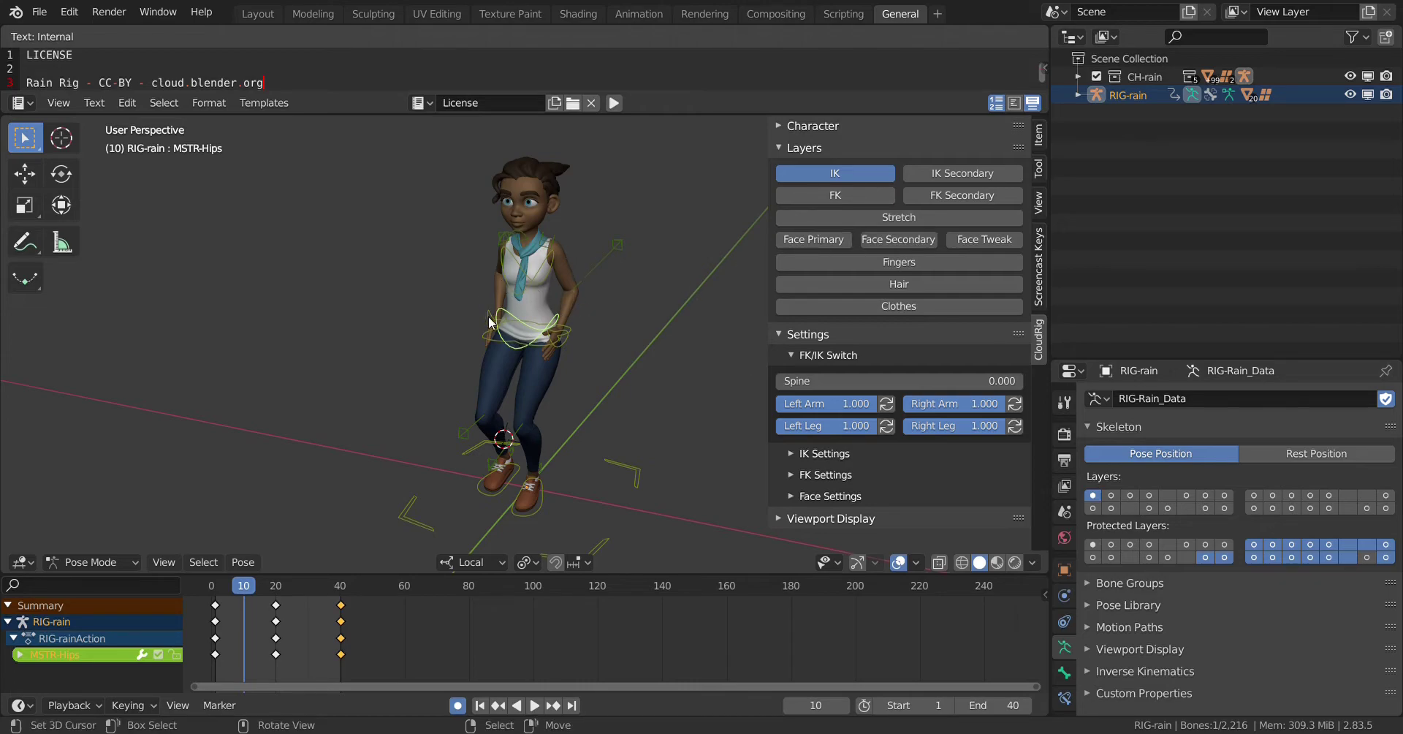
{"action": "key", "text": "space"}
{"action": "left_click", "coordinate": [222, 589]}
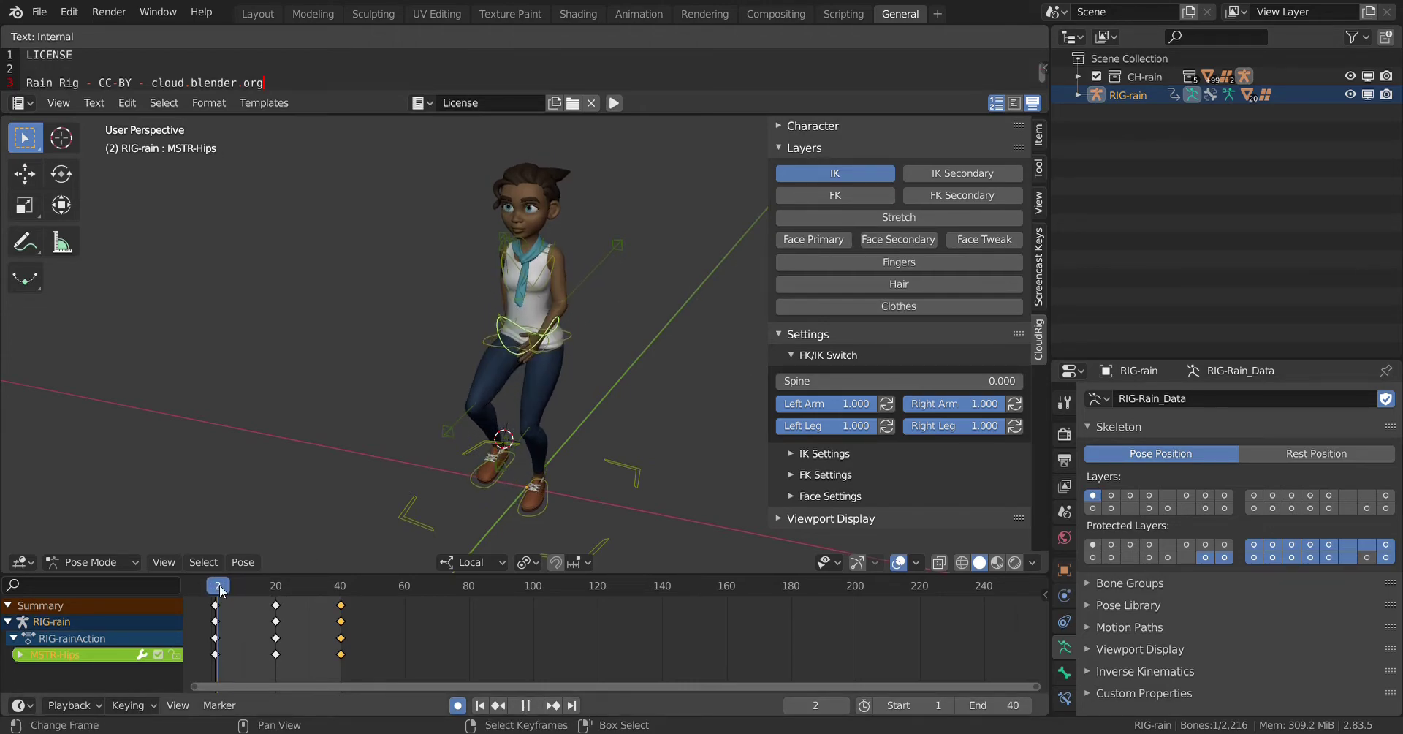
{"action": "key", "text": "space"}
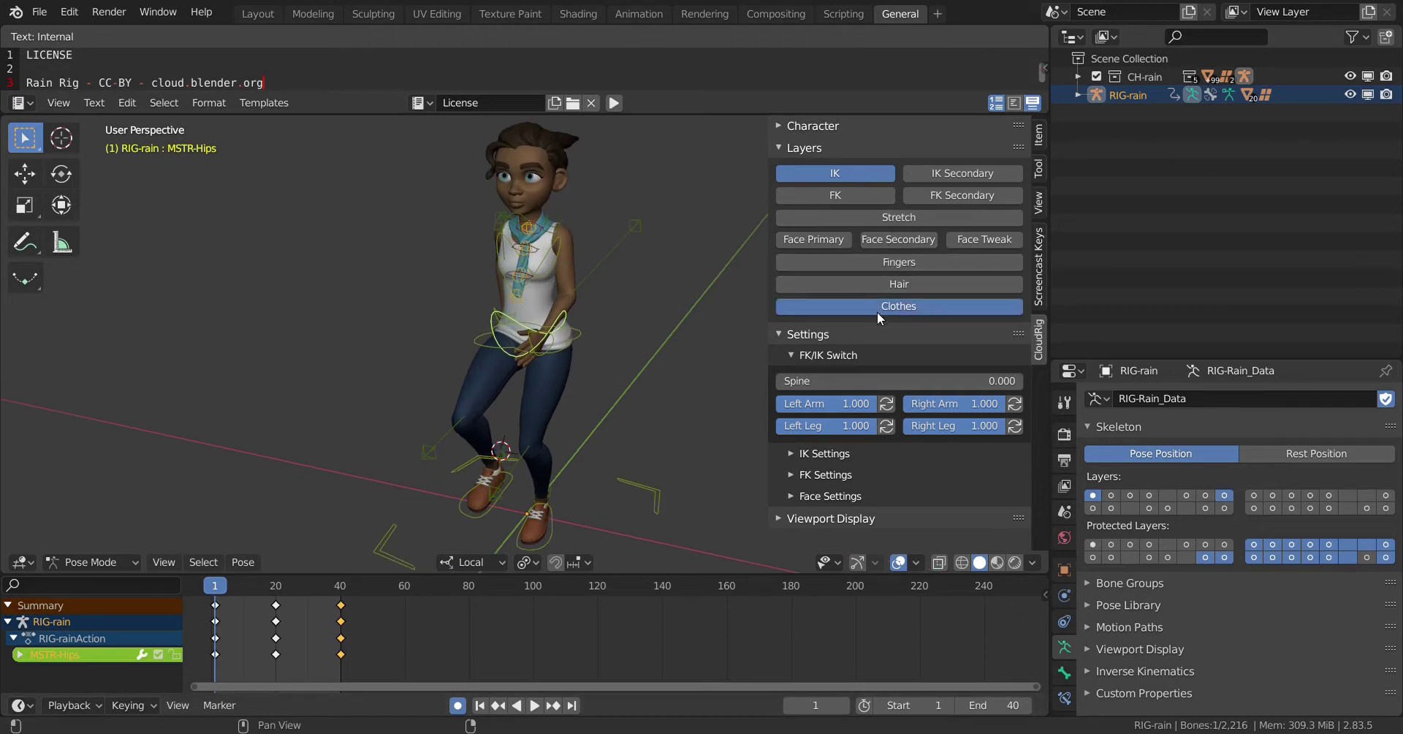
Hide the IK controls so that only the Clothes layer is displayed, and frame the scarf from the front.
{"action": "left_click", "coordinate": [823, 173]}
{"action": "scroll", "coordinate": [537, 261], "scroll_direction": "up", "scroll_amount": 4}
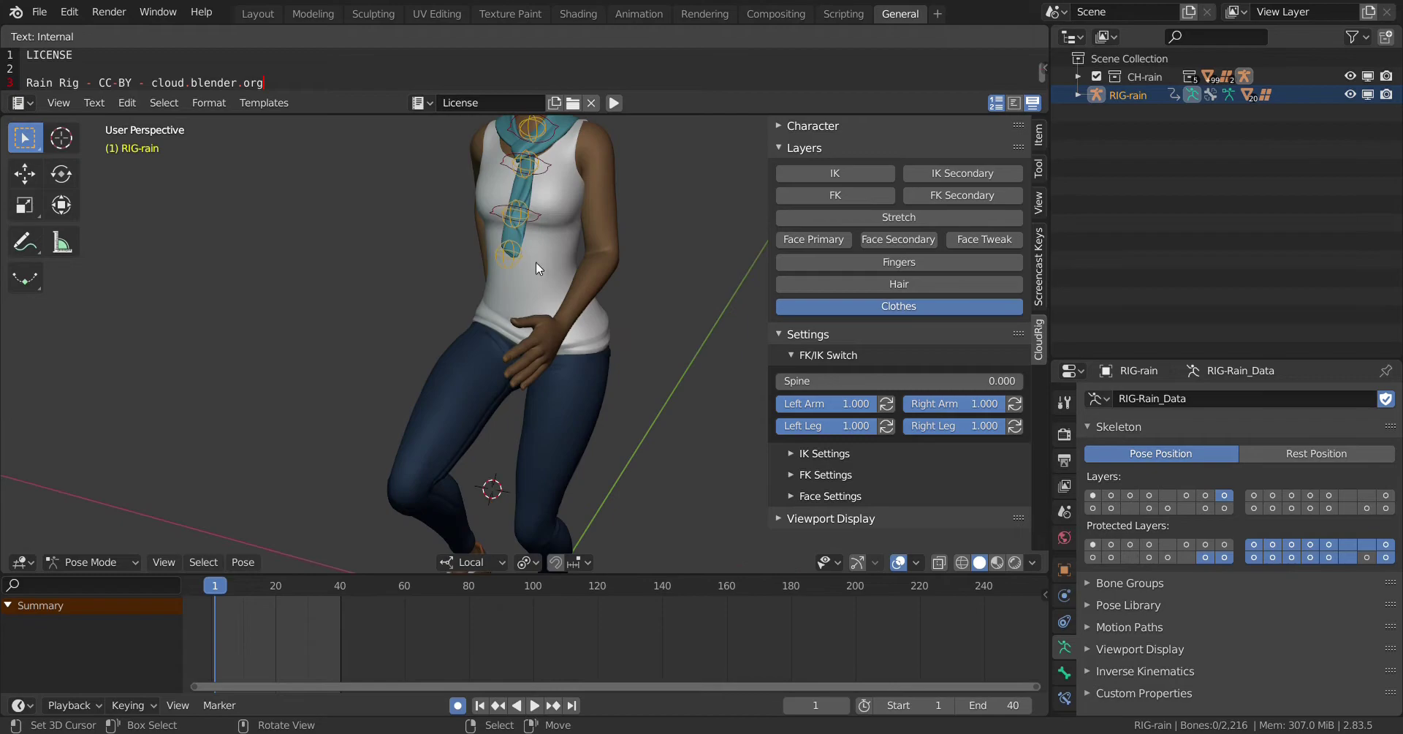
{"action": "middle_click_drag", "start_coordinate": [533, 247], "coordinate": [582, 293]}
At frame 1, move the scarf tip control about 0.027 m toward the character's left and shift the scarf control above it the same way.
{"action": "left_click", "coordinate": [569, 244]}
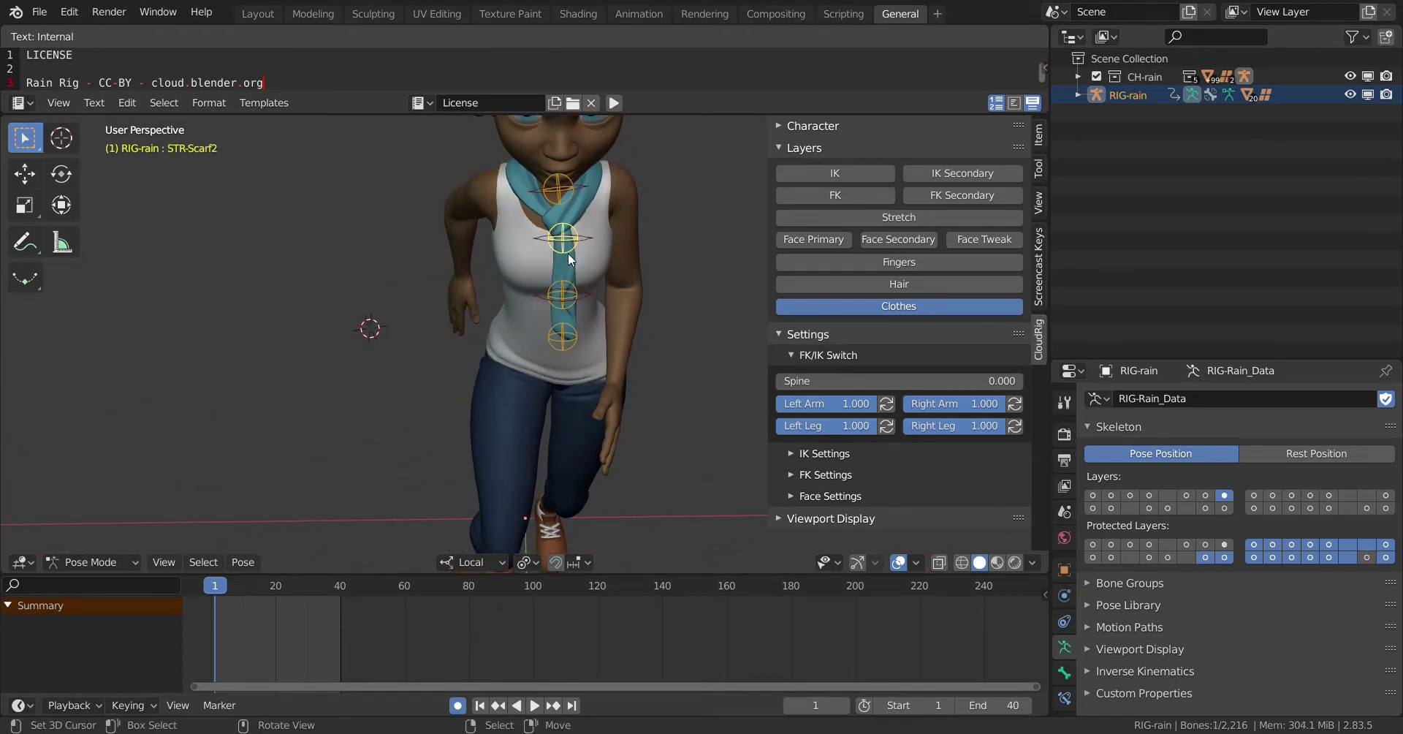
{"action": "left_click", "coordinate": [564, 295]}
{"action": "key", "text": "g"}
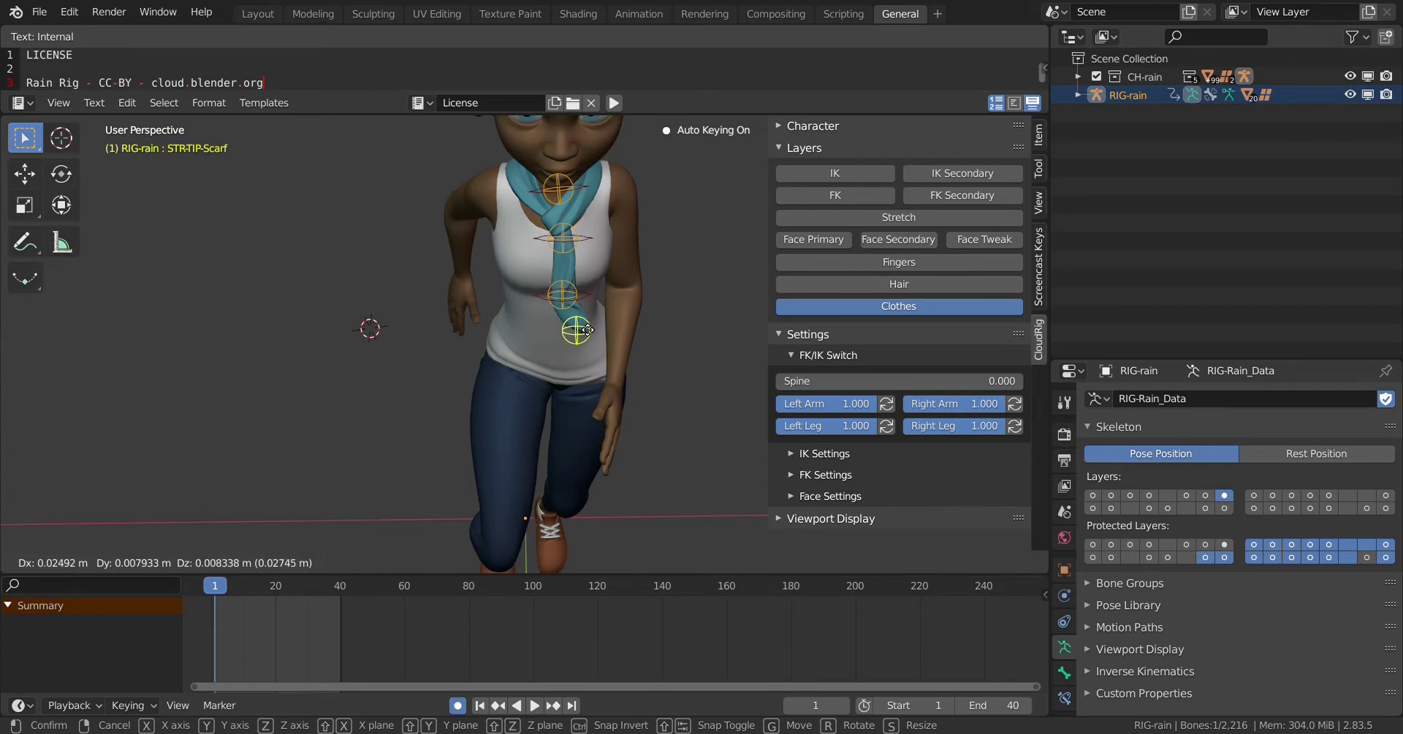
{"action": "left_click", "coordinate": [587, 329]}
{"action": "left_click", "coordinate": [569, 298]}
{"action": "key", "text": "g"}
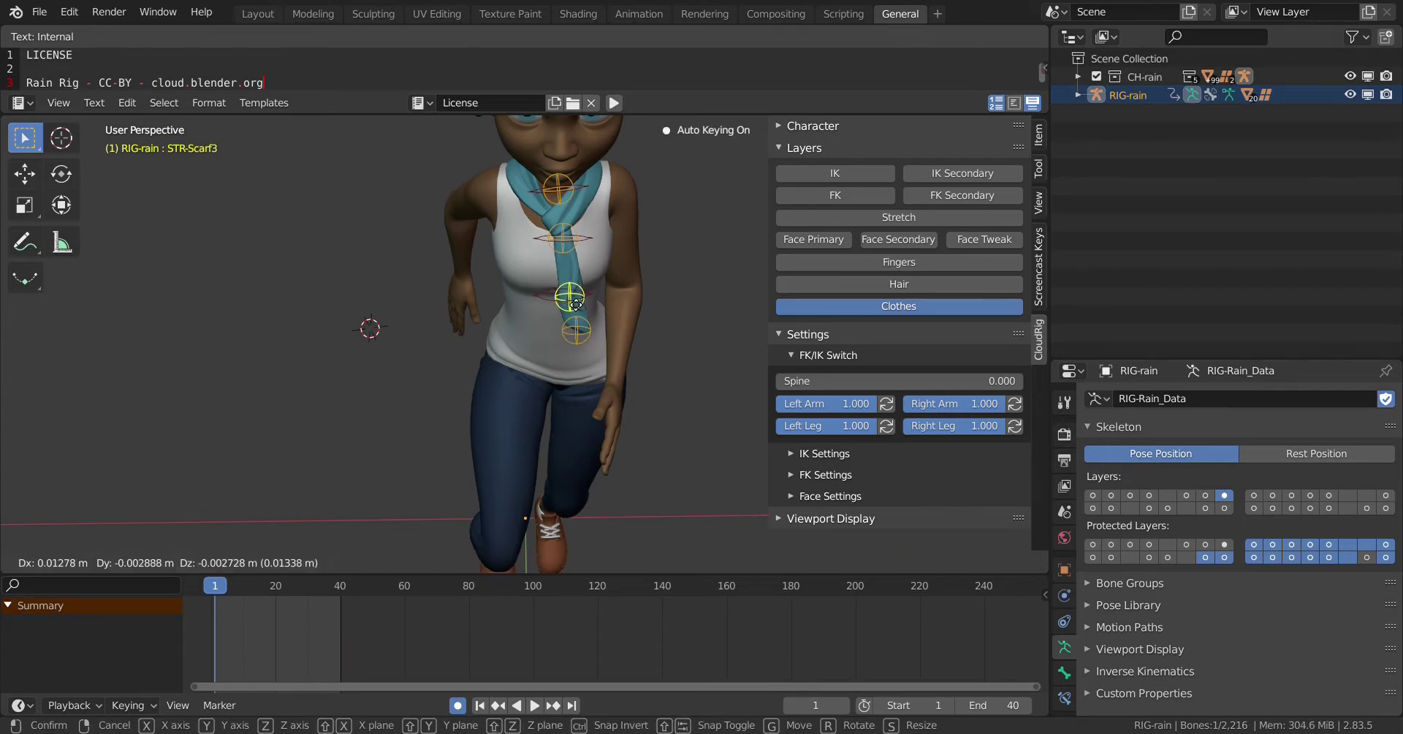
{"action": "left_click", "coordinate": [577, 303]}
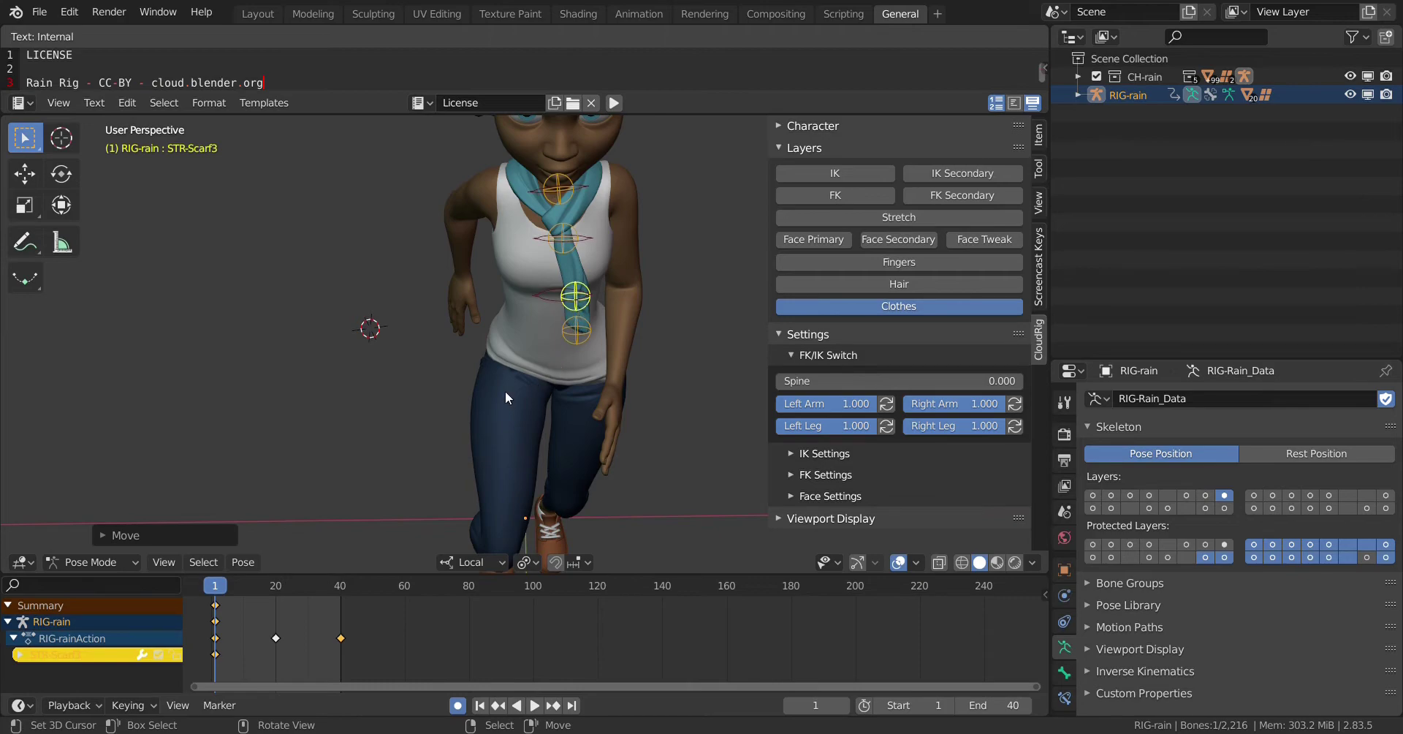
Go to frame 20 and move the scarf tip control toward the character's right.
{"action": "key", "text": "space"}
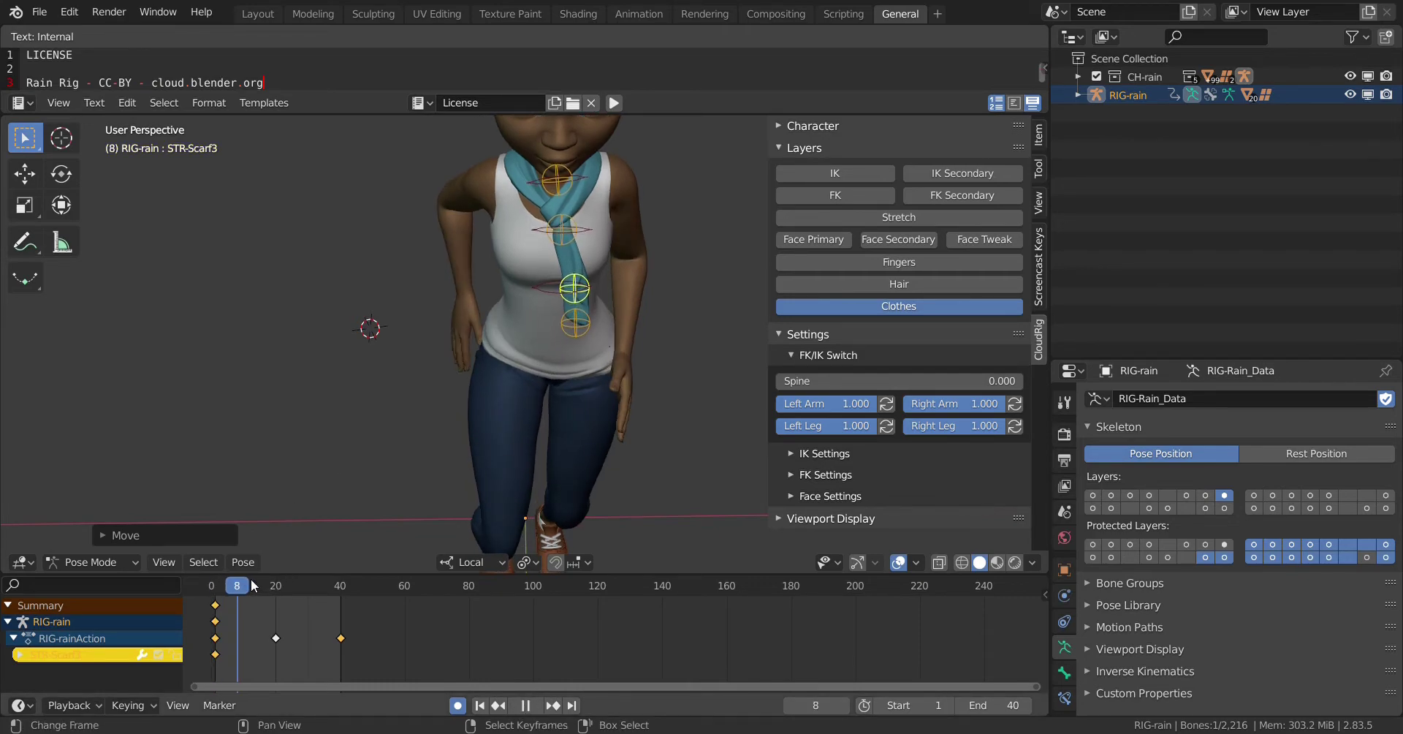
{"action": "left_click_drag", "start_coordinate": [271, 577], "coordinate": [275, 576]}
{"action": "left_click", "coordinate": [577, 272]}
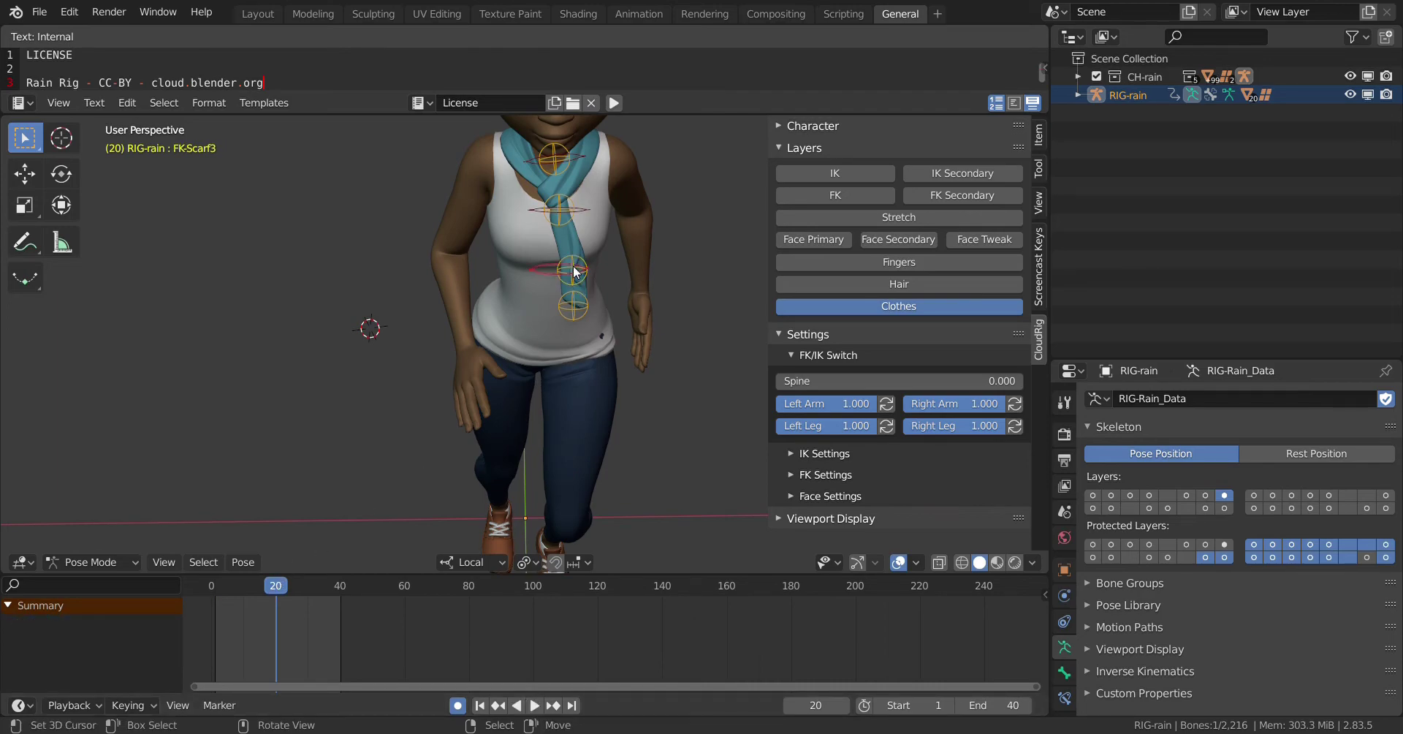
{"action": "left_click", "coordinate": [574, 310]}
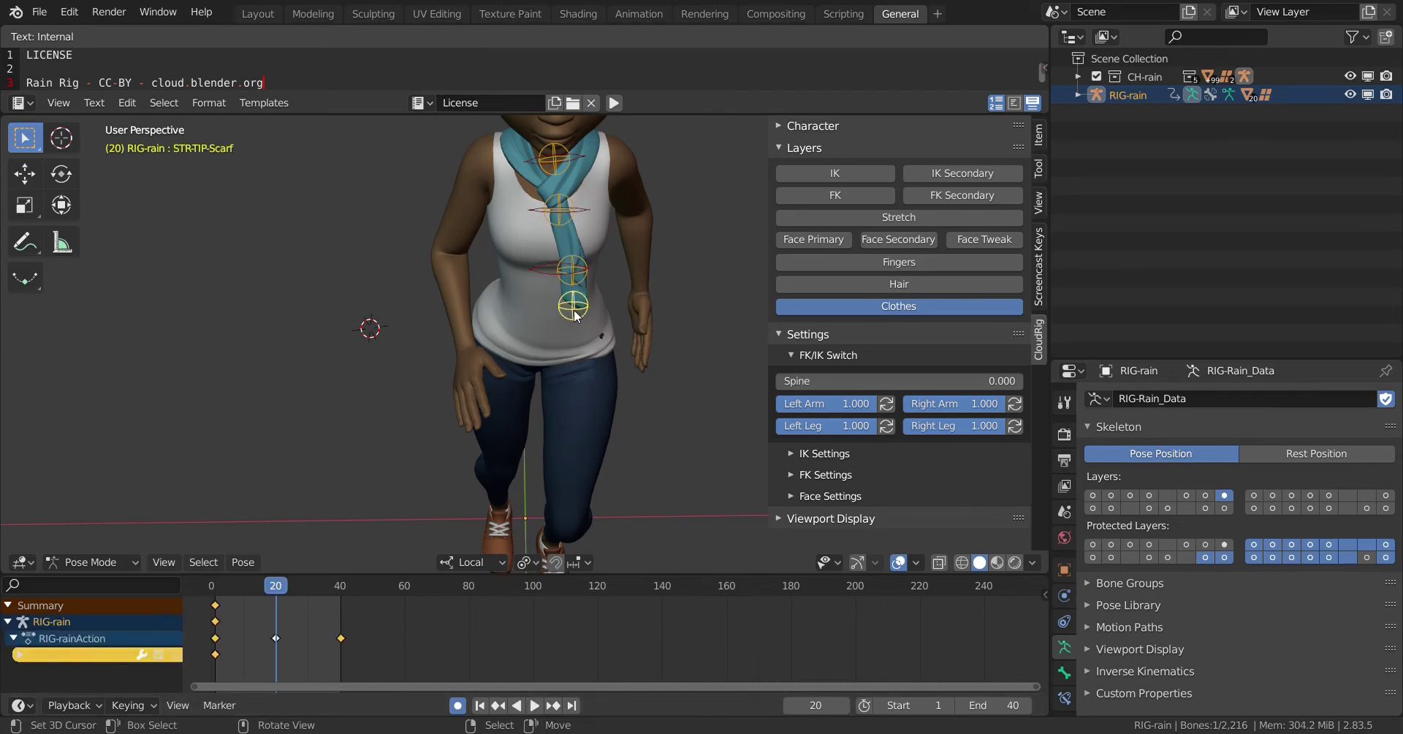
{"action": "key", "text": "g"}
{"action": "left_click", "coordinate": [558, 315]}
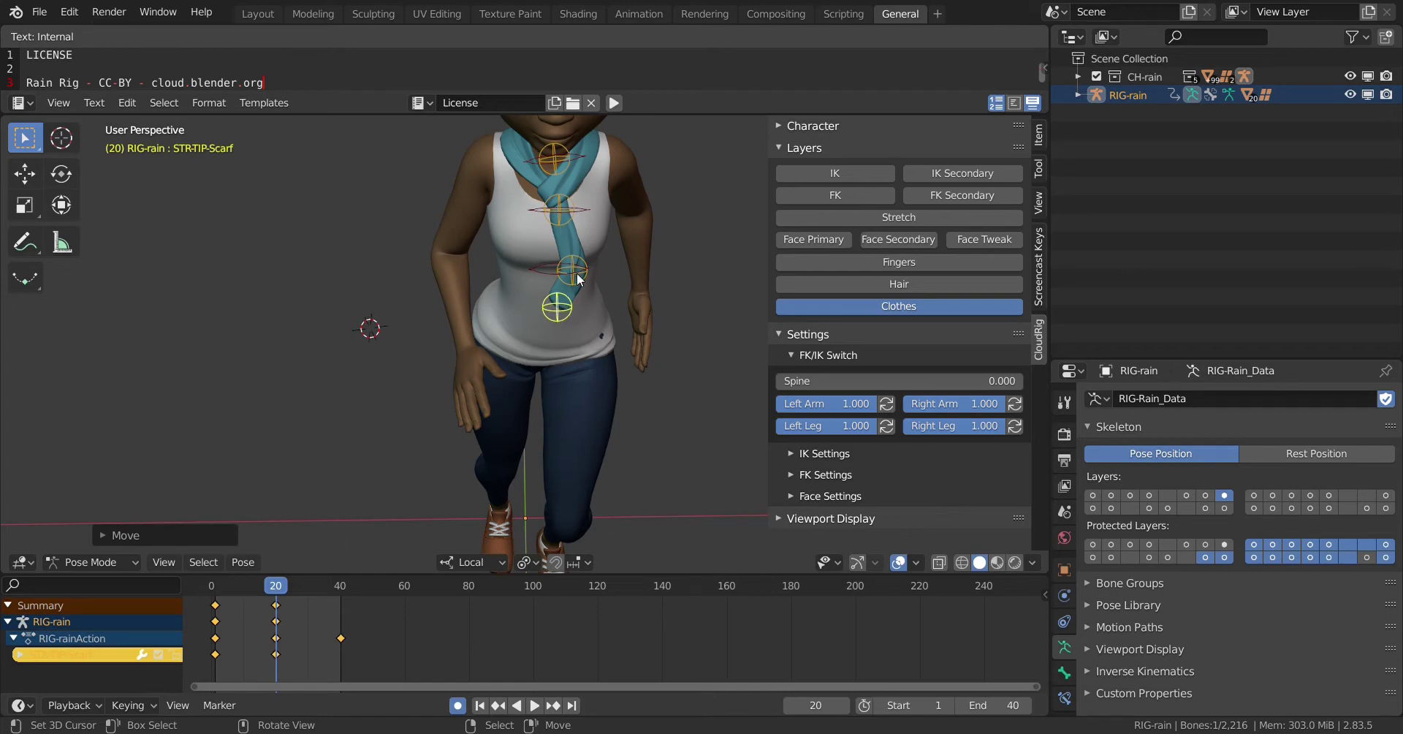
At frame 20, move the scarf control just above the tip about 0.02 m toward the character's right.
{"action": "left_click", "coordinate": [577, 273]}
{"action": "key", "text": "g"}
{"action": "left_click", "coordinate": [577, 273]}
{"action": "key", "text": "g"}
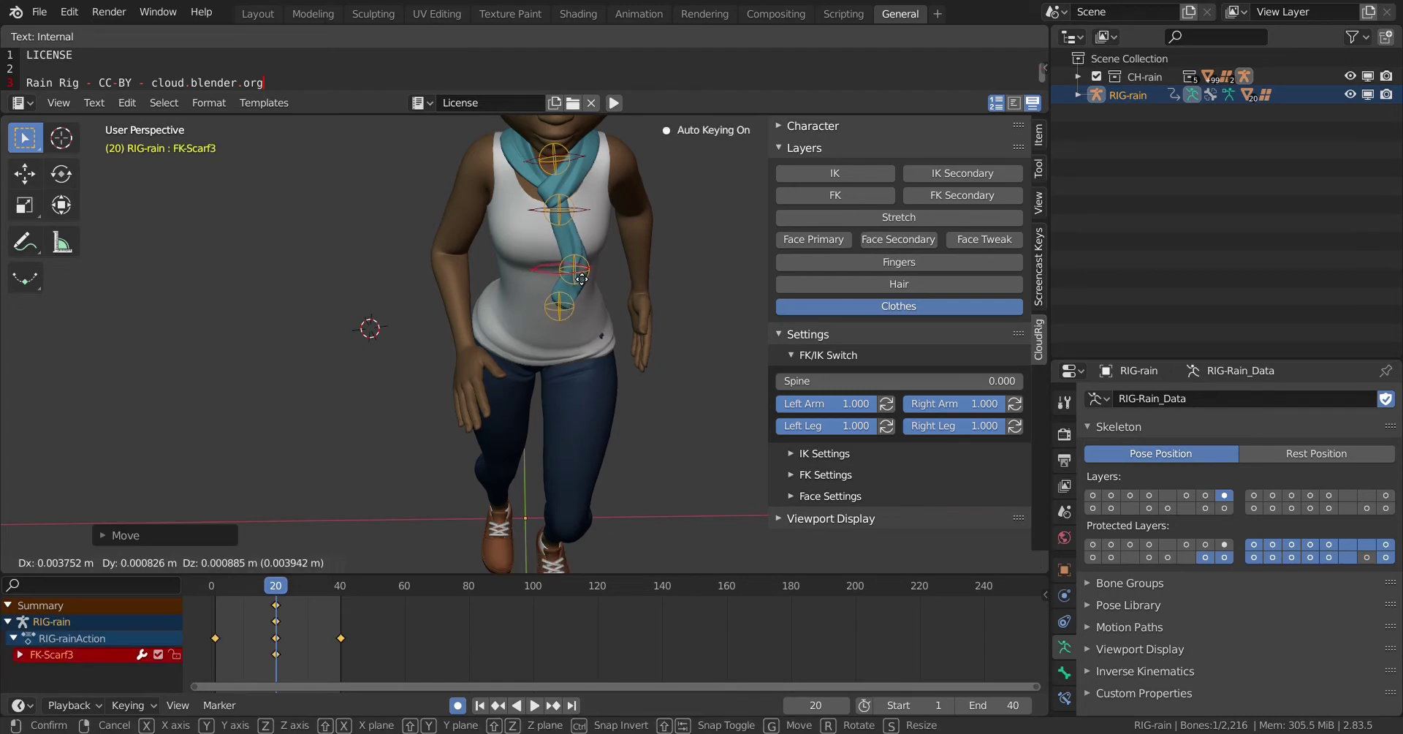
{"action": "left_click", "coordinate": [576, 272]}
{"action": "left_click", "coordinate": [576, 272]}
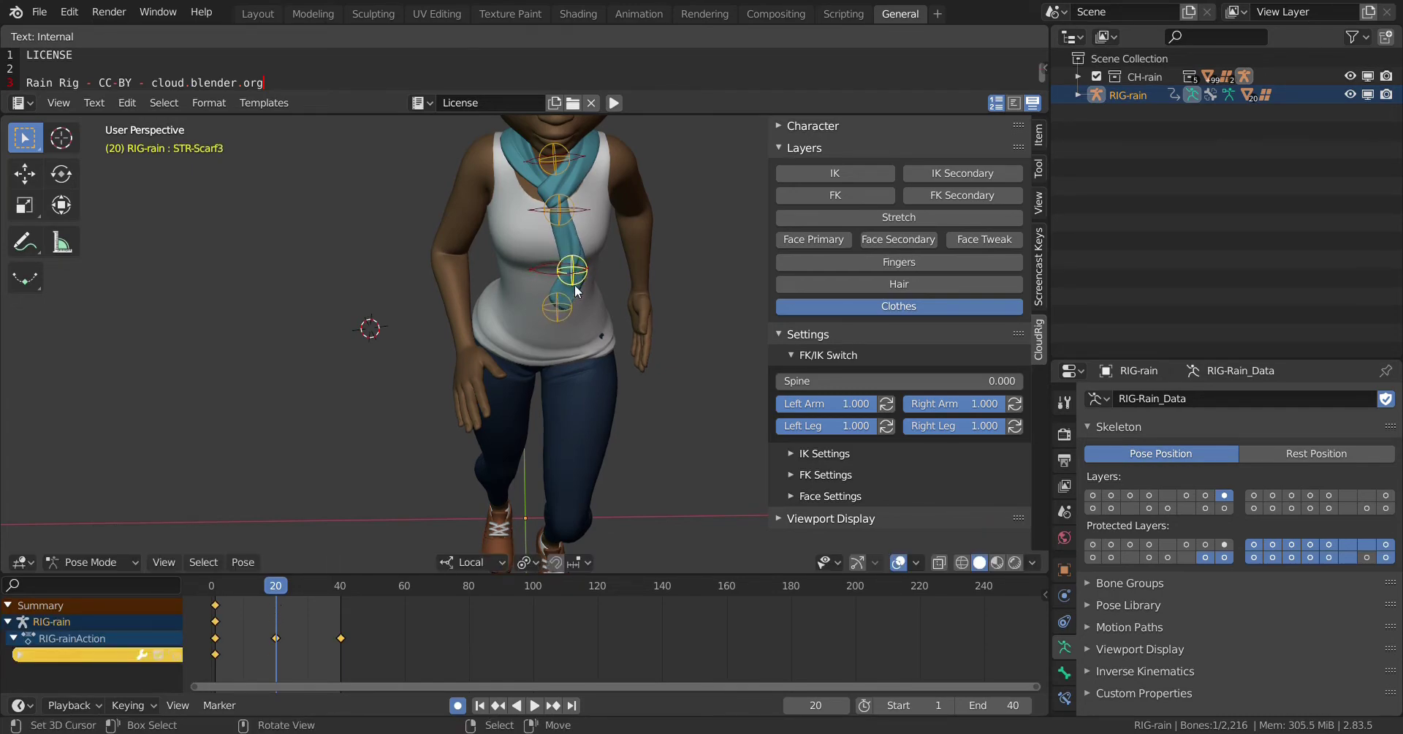
{"action": "key", "text": "g"}
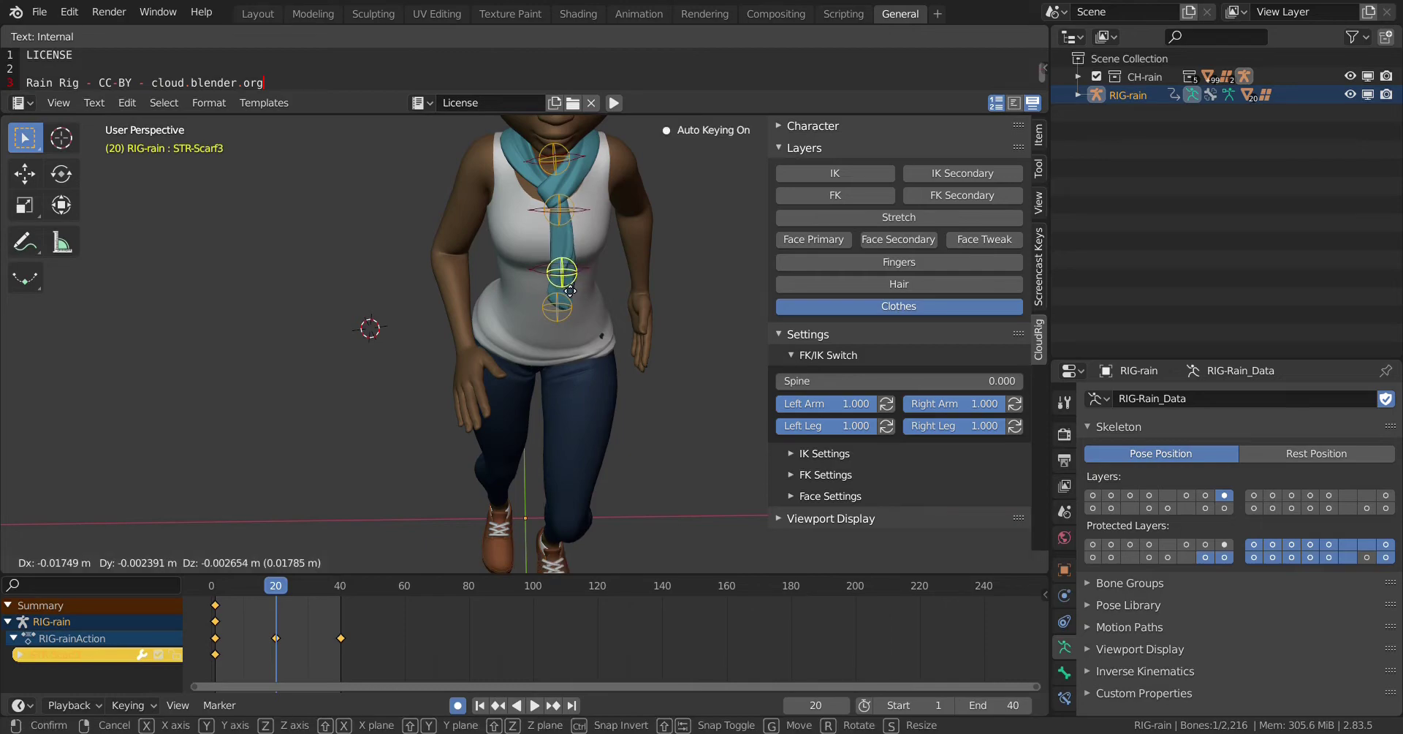
{"action": "left_click", "coordinate": [570, 290]}
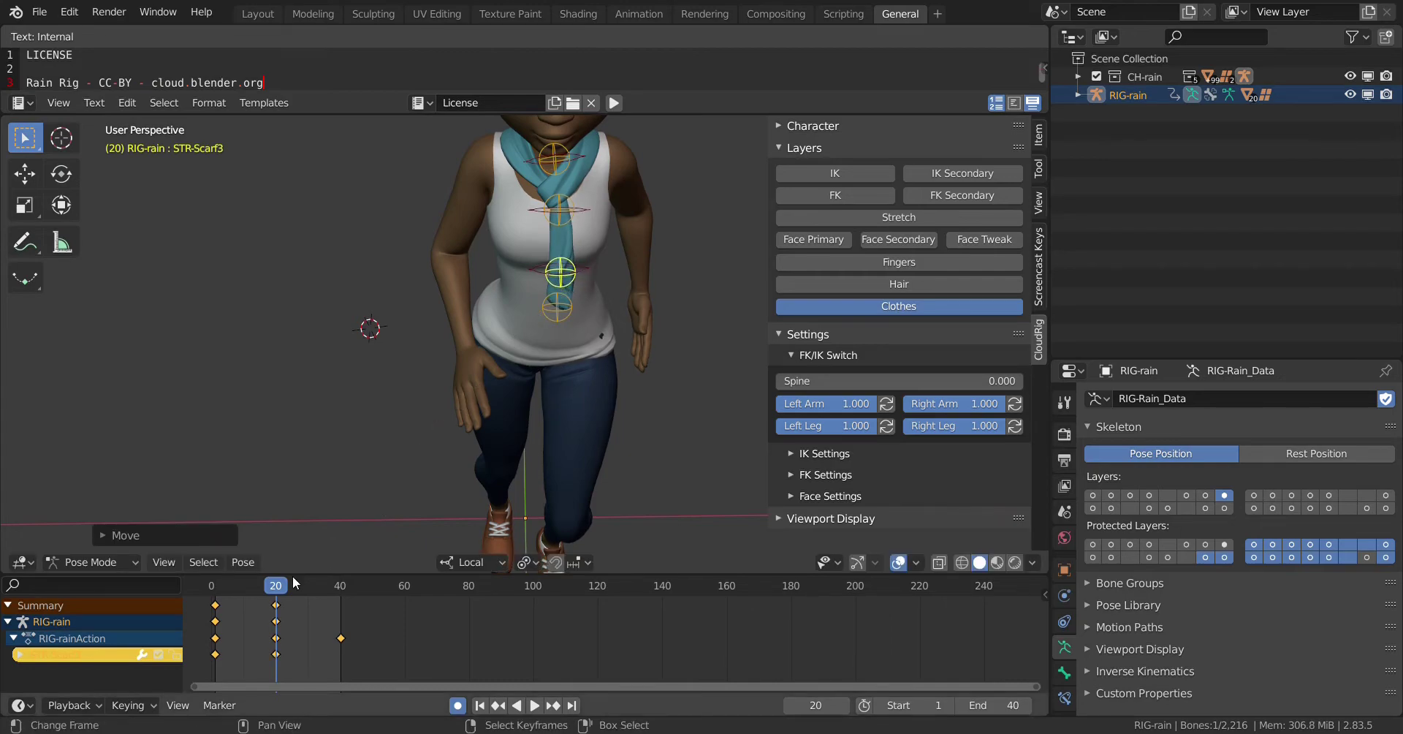
At frame 40, move the scarf control above the tip and the scarf tip control toward the character's left.
{"action": "key", "text": "space"}
{"action": "key", "text": "space"}
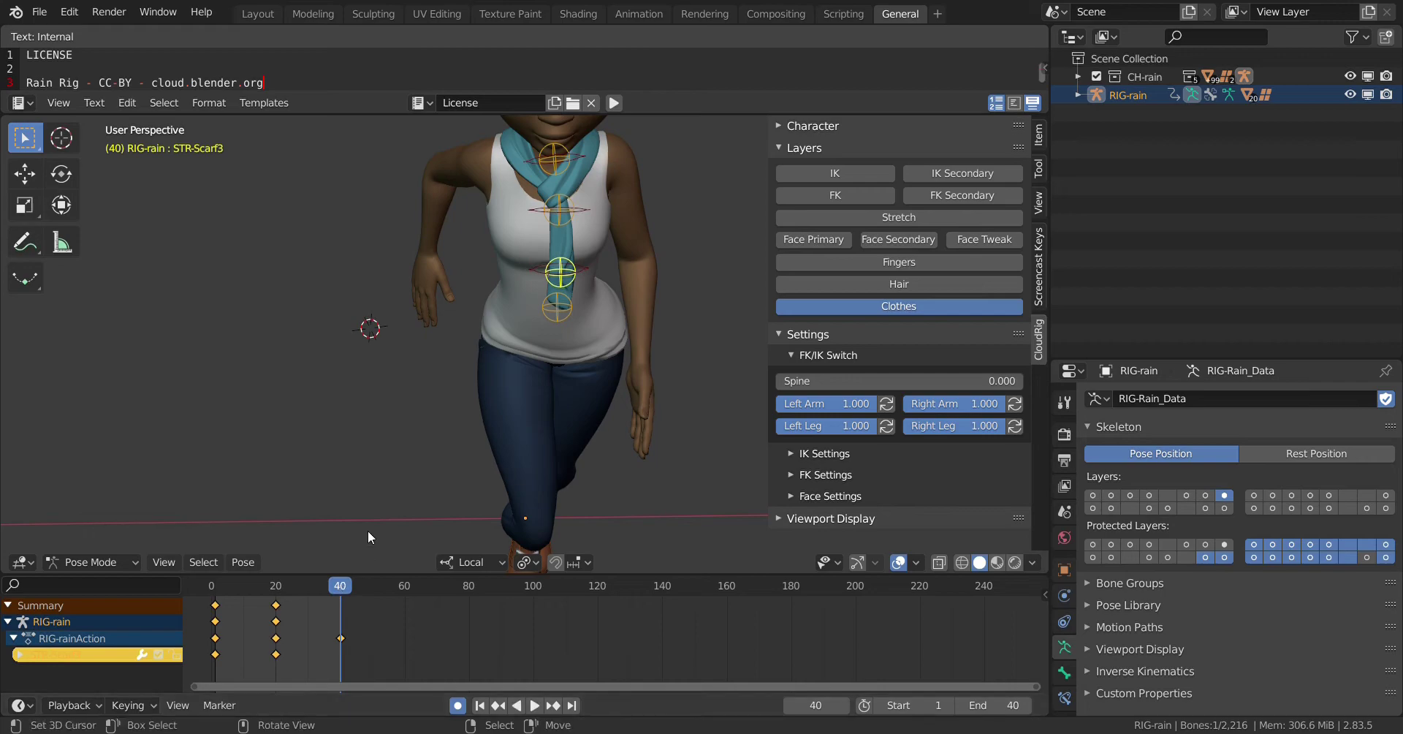
{"action": "left_click", "coordinate": [562, 275]}
{"action": "left_click", "coordinate": [564, 285]}
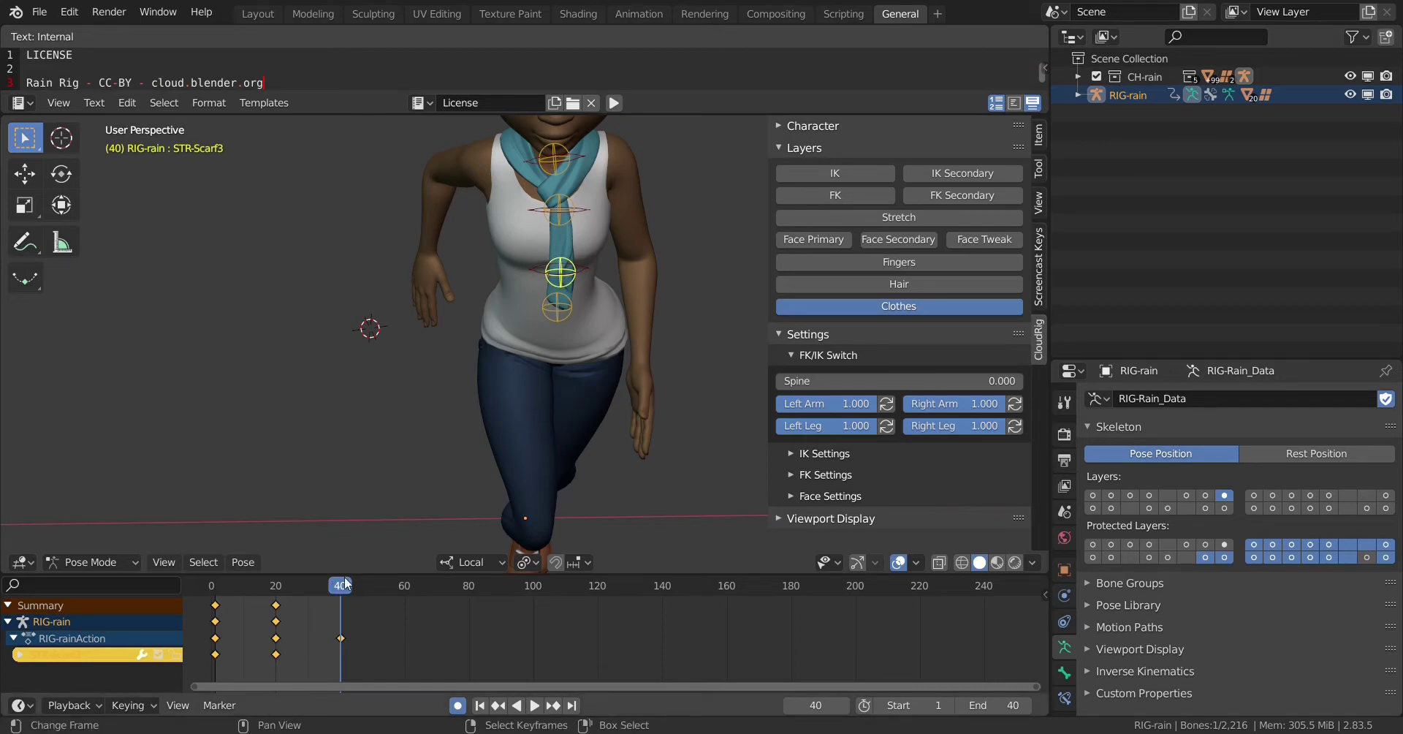
{"action": "key", "text": "g"}
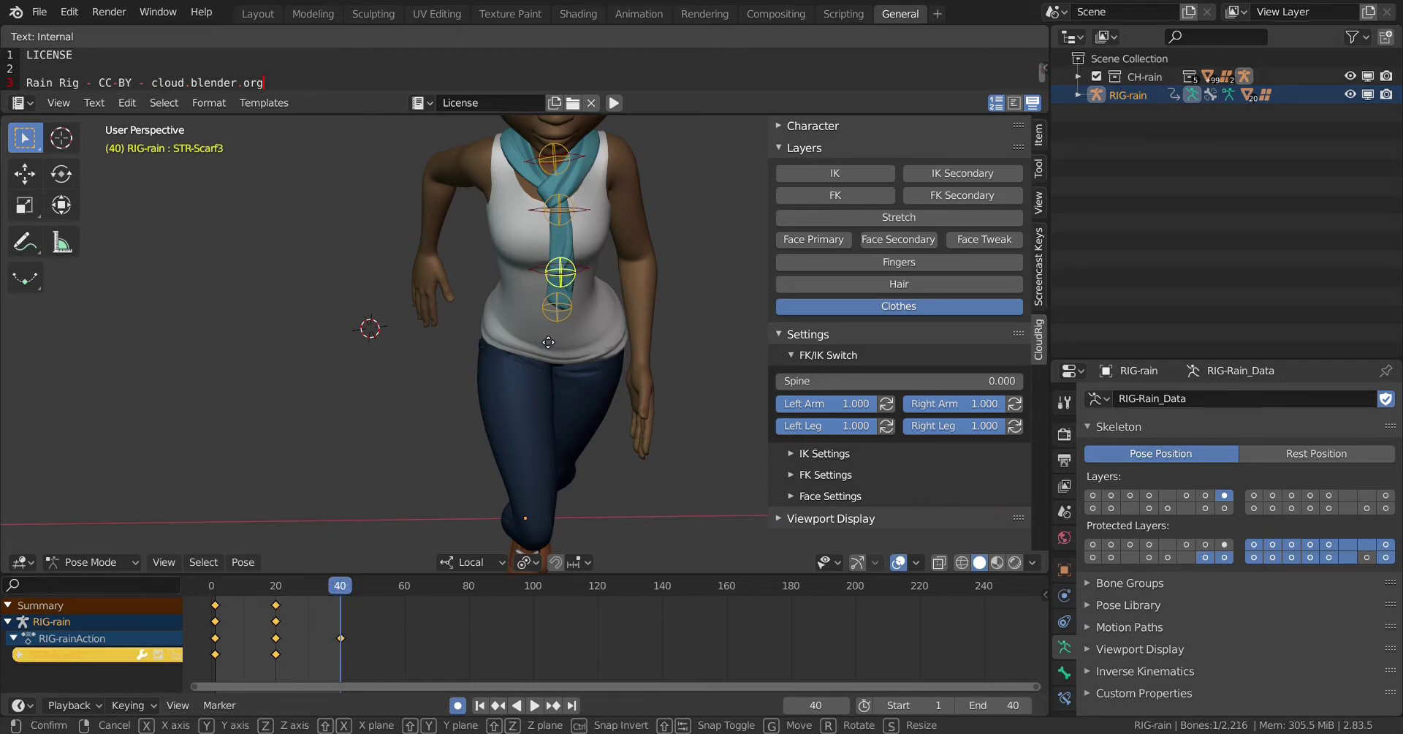
{"action": "left_click", "coordinate": [554, 336]}
{"action": "left_click", "coordinate": [559, 315]}
{"action": "key", "text": "g"}
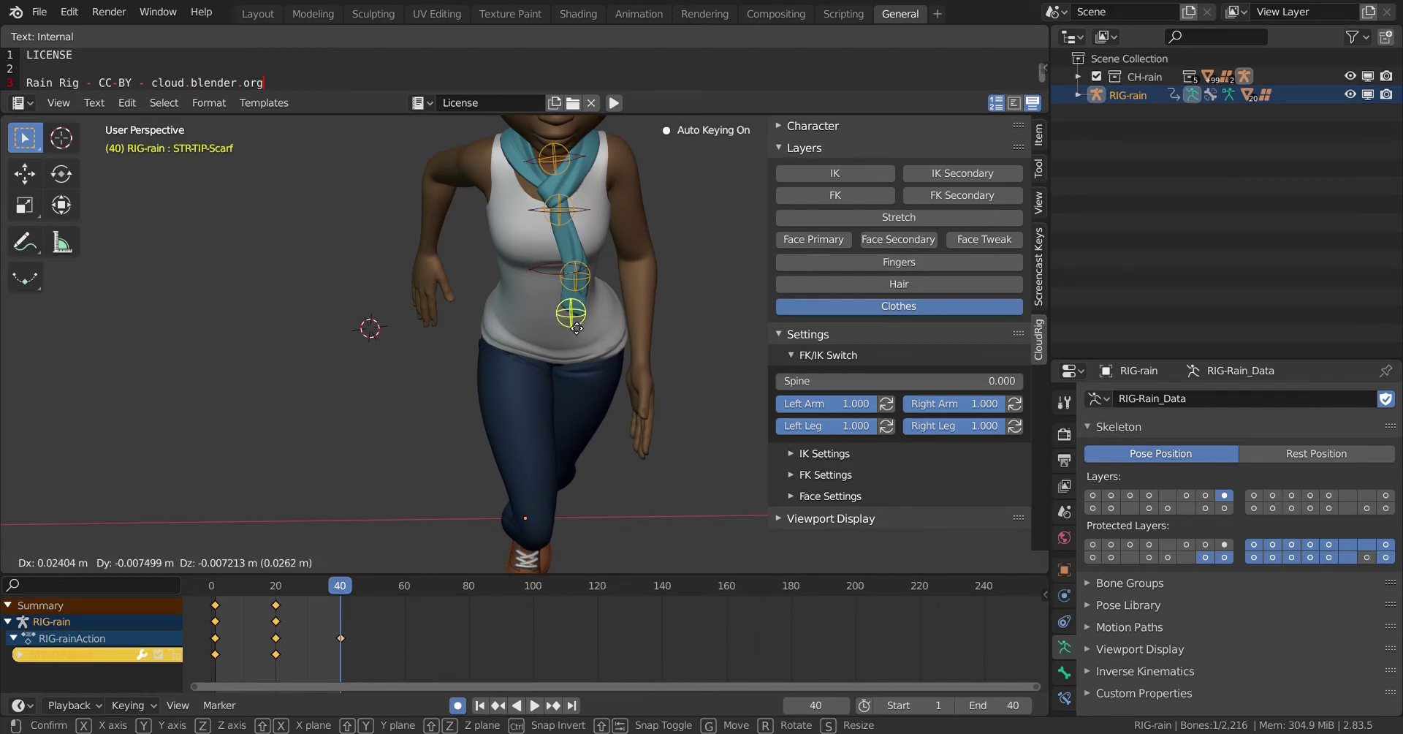
{"action": "left_click", "coordinate": [570, 329]}
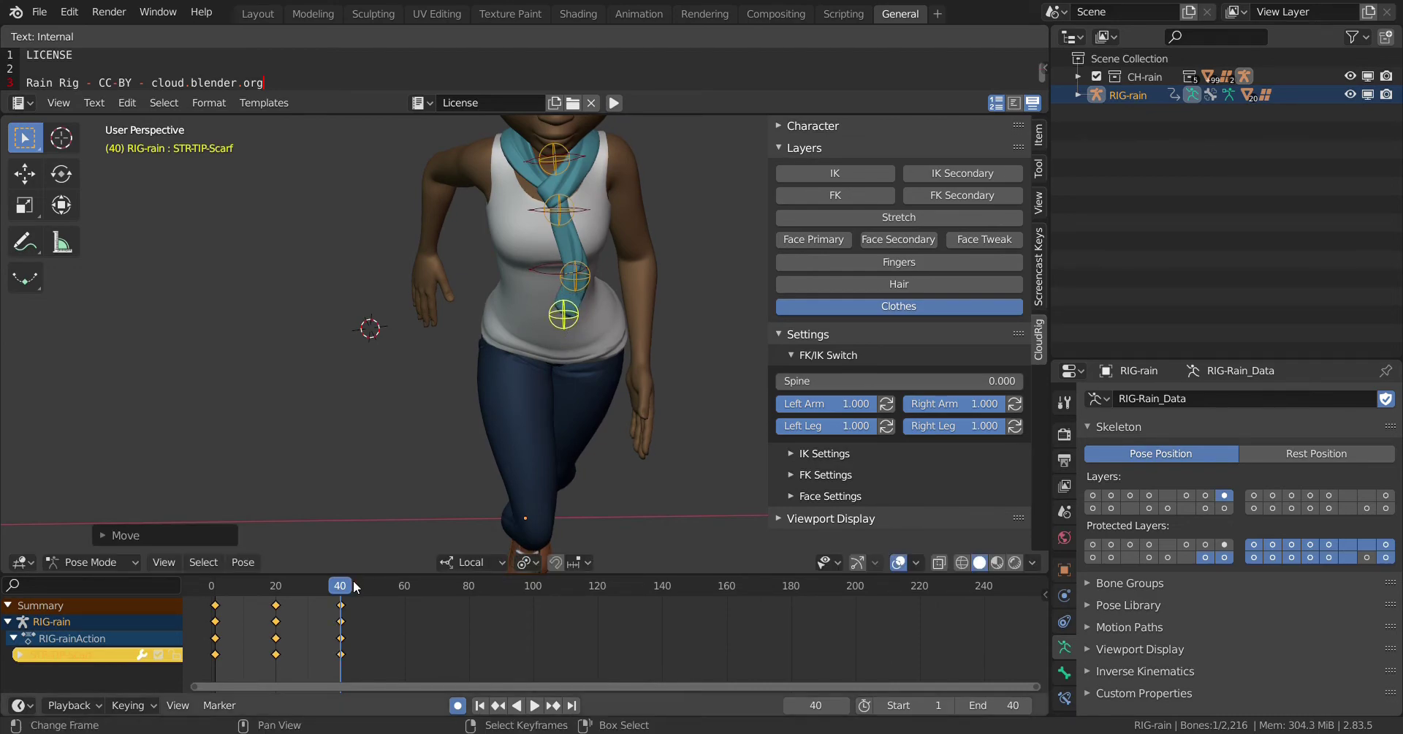
Play the animation and review the scarf motion from the front and from the side.
{"action": "key", "text": "space"}
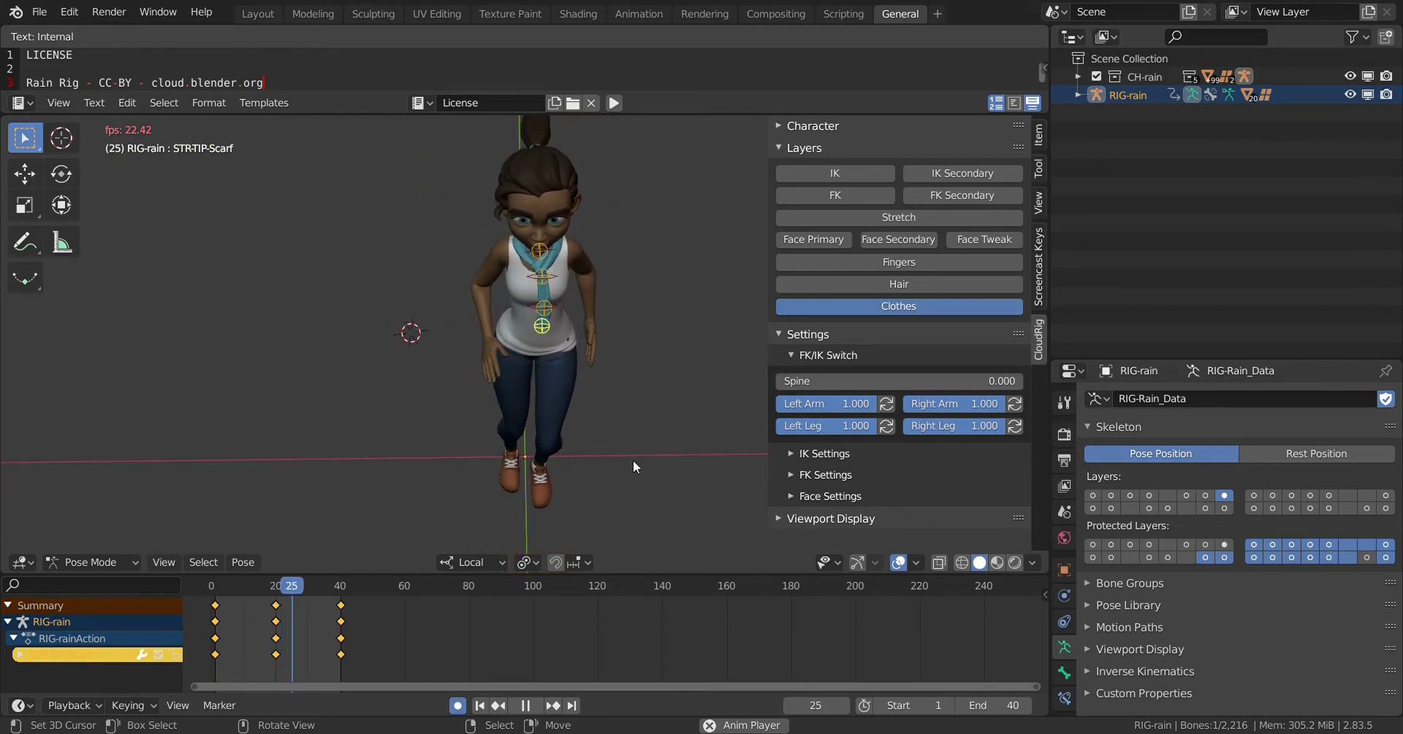
{"action": "middle_click_drag", "start_coordinate": [633, 459], "coordinate": [449, 450]}
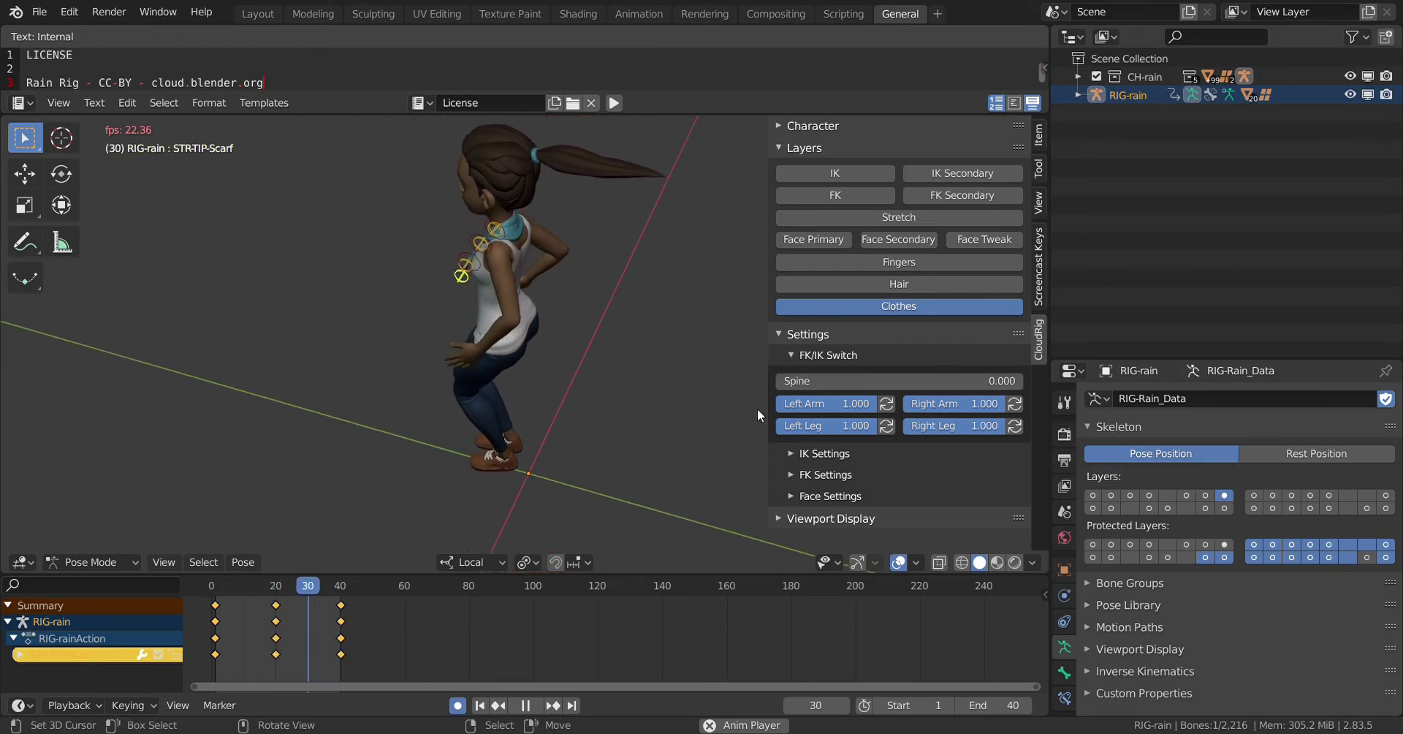
{"action": "key", "text": "space"}
Display only the Hair layer and, at frame 36, lower the large middle ponytail control toward the character's back.
{"action": "left_click", "coordinate": [879, 283]}
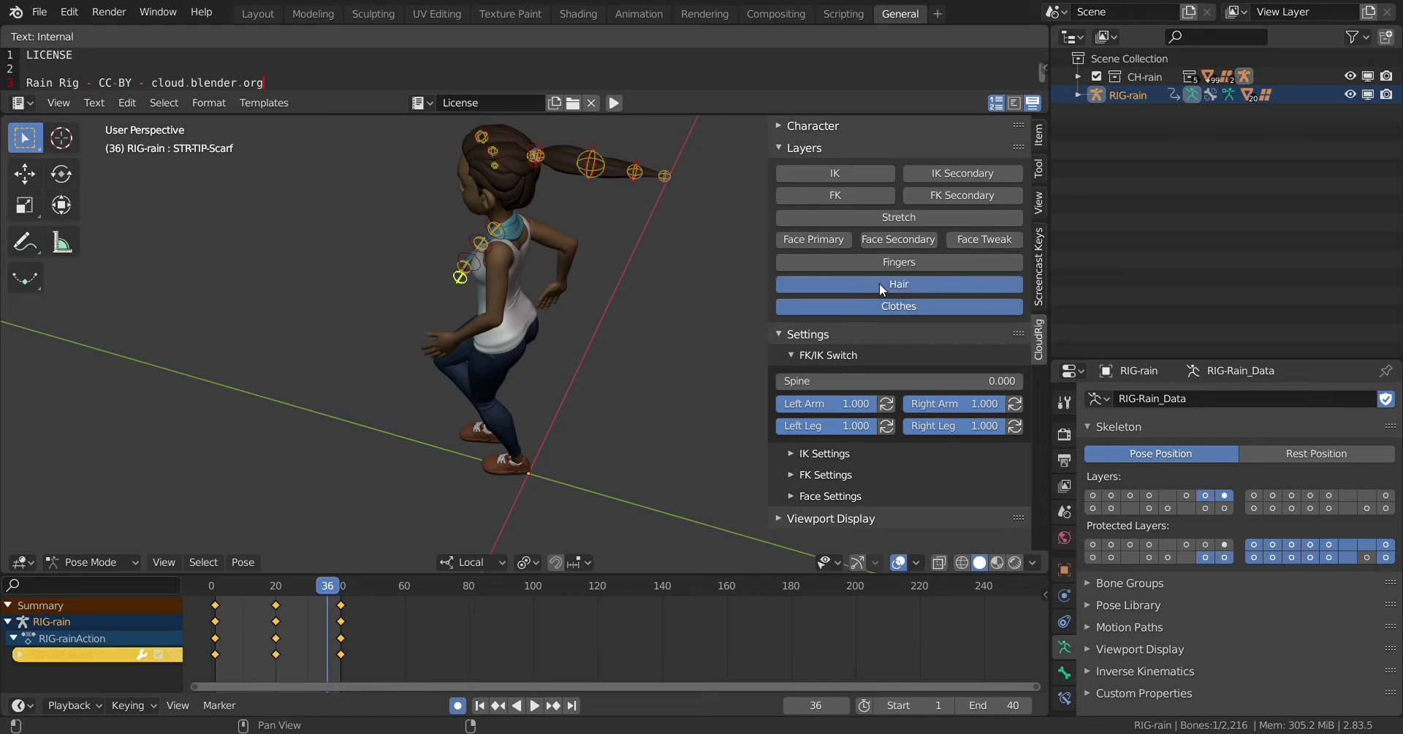
{"action": "left_click", "coordinate": [879, 304]}
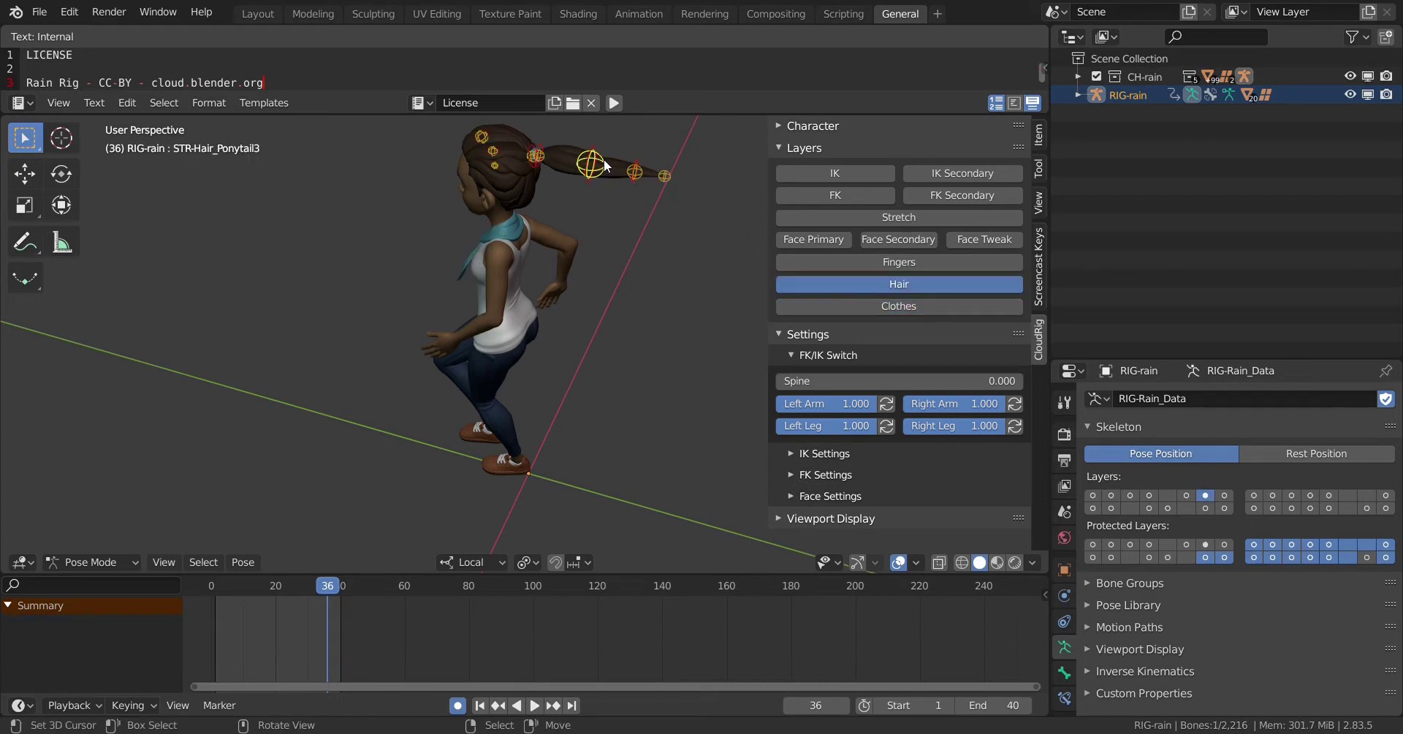
{"action": "key", "text": "g"}
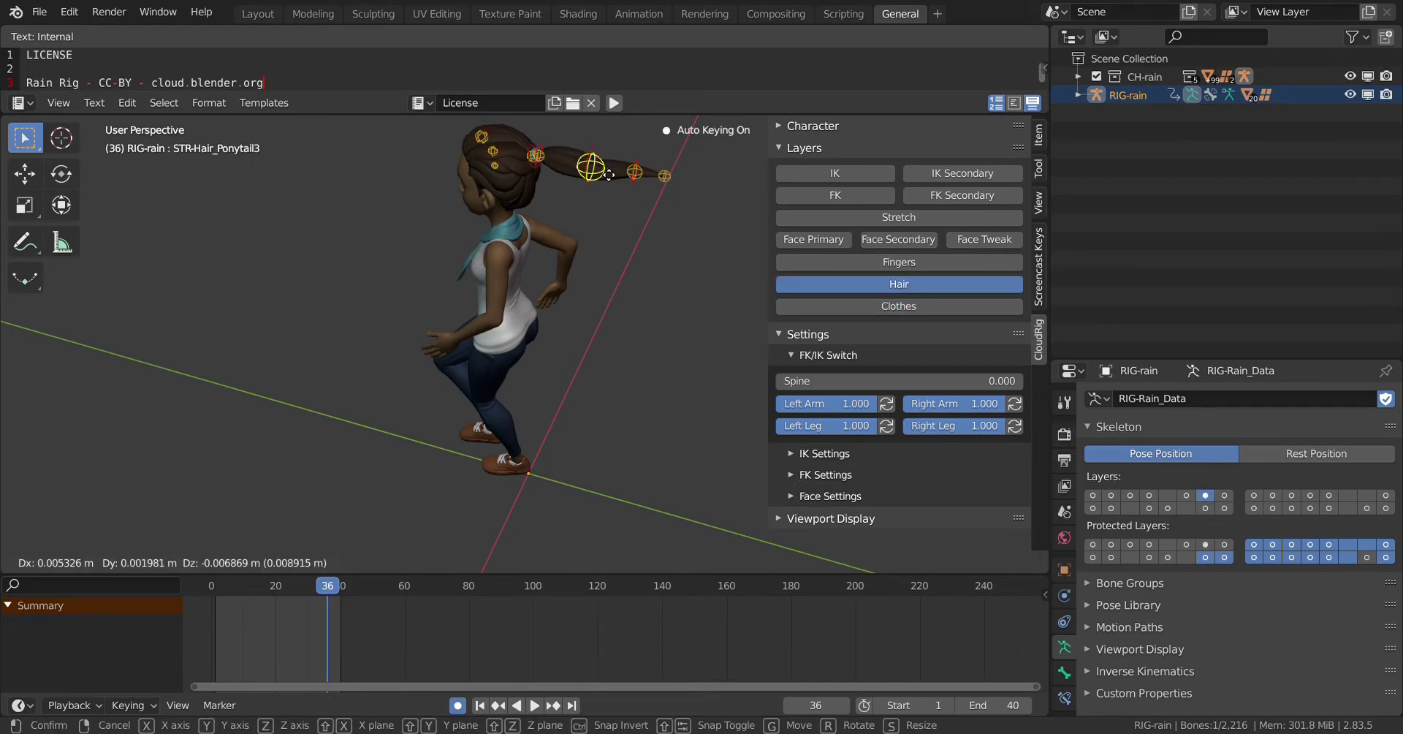
{"action": "left_click", "coordinate": [578, 212]}
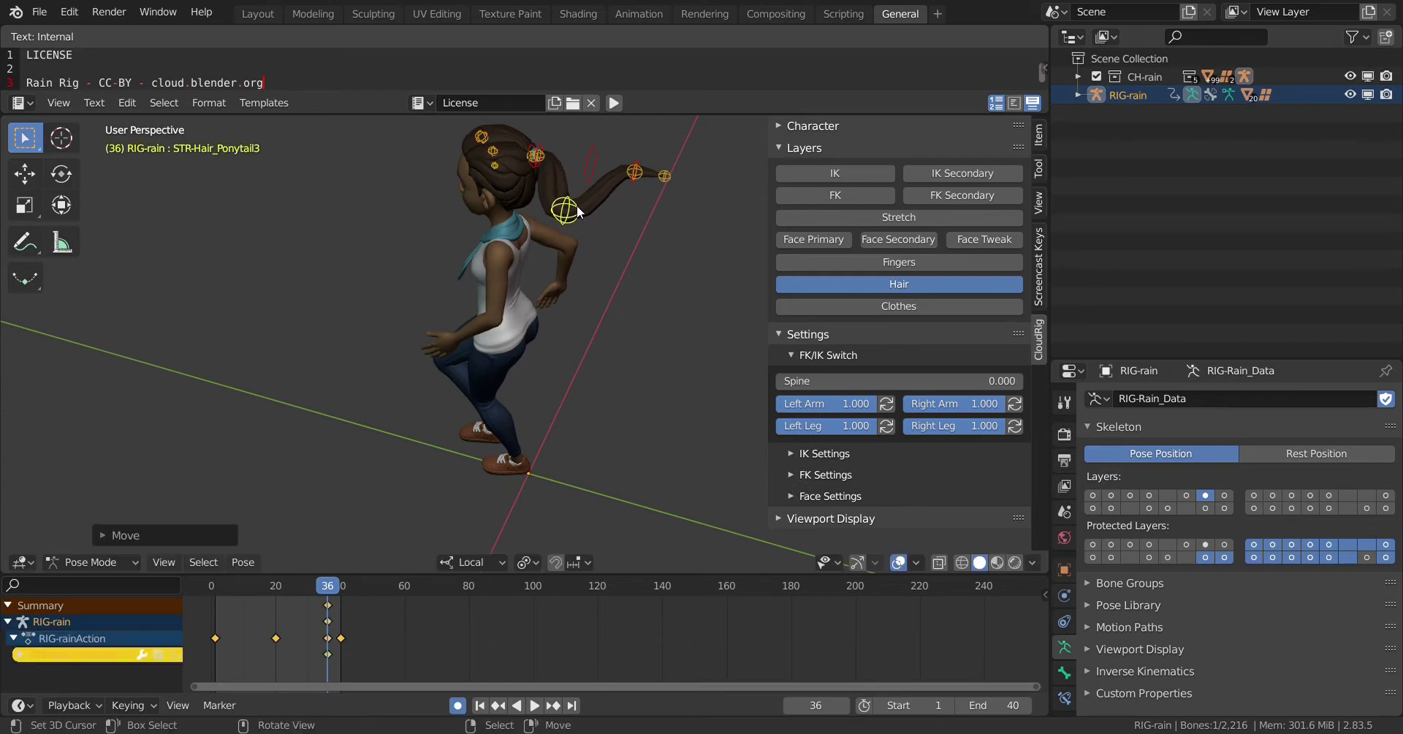
At frame 36, bring the small ponytail control and the ponytail tip control down beside the large middle control.
{"action": "left_click", "coordinate": [636, 180]}
{"action": "key", "text": "g"}
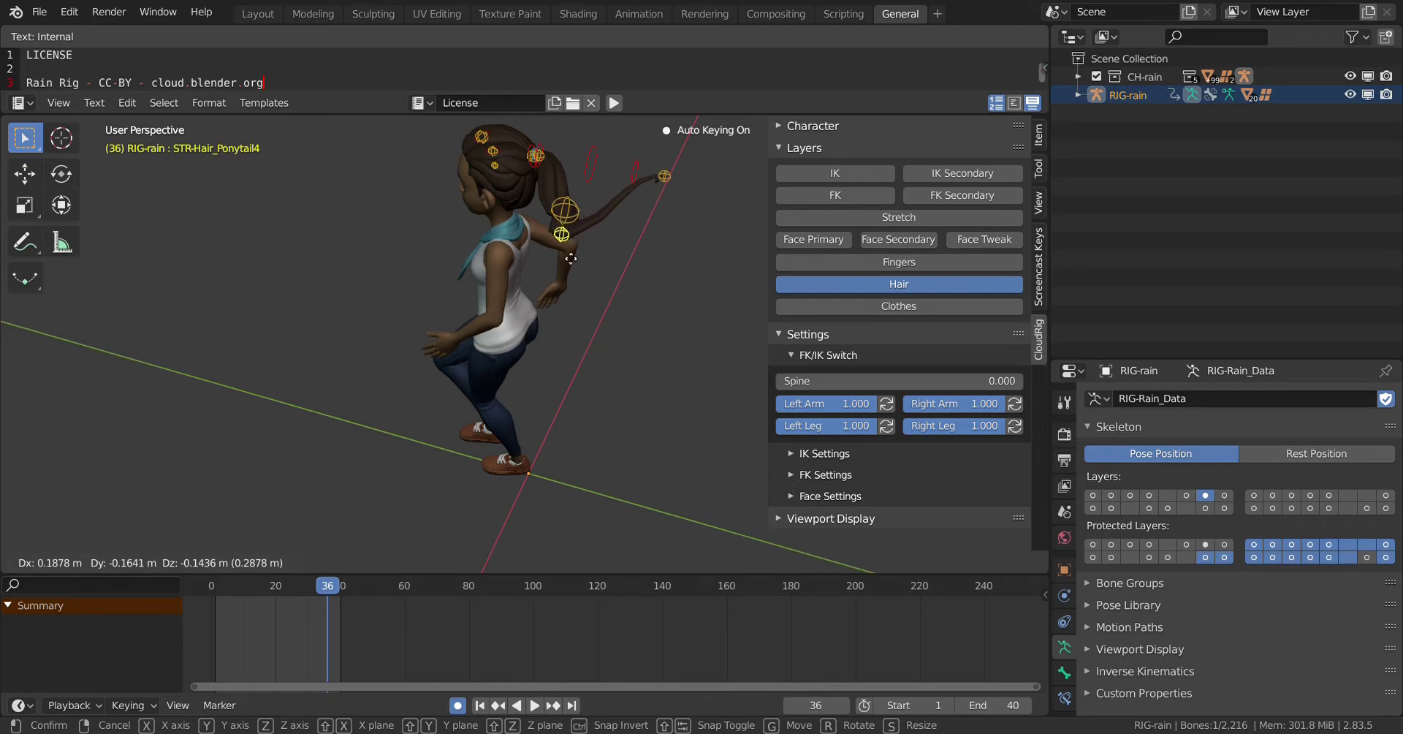
{"action": "left_click", "coordinate": [576, 213]}
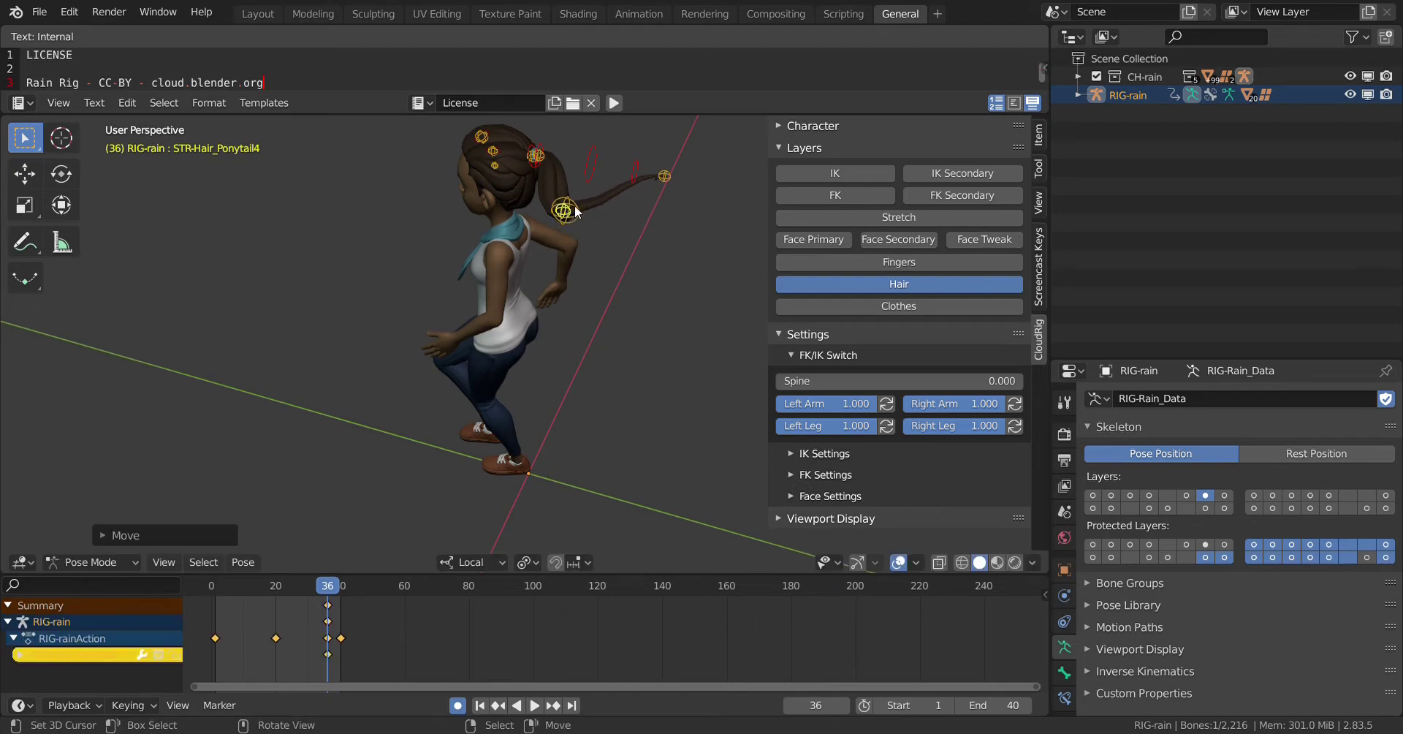
{"action": "left_click", "coordinate": [662, 179]}
{"action": "key", "text": "g"}
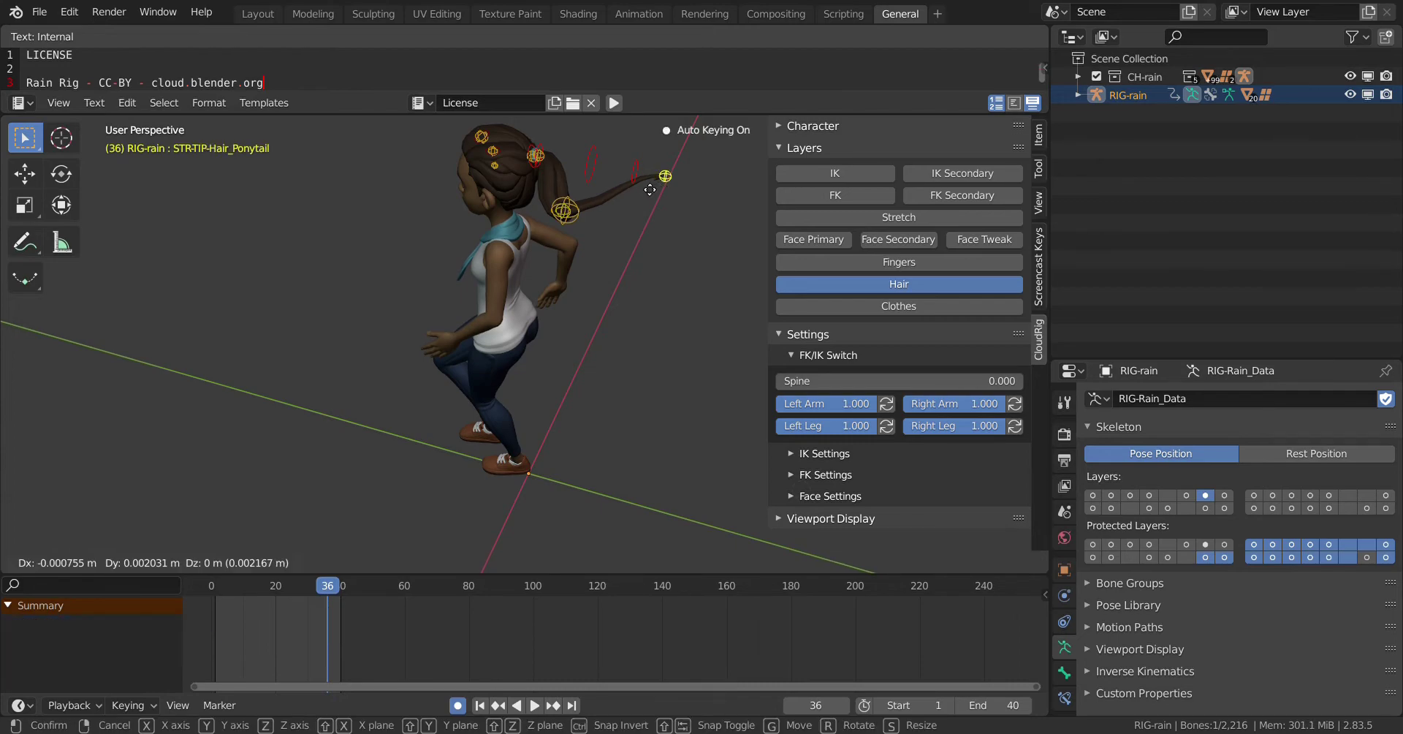
{"action": "left_click", "coordinate": [586, 211]}
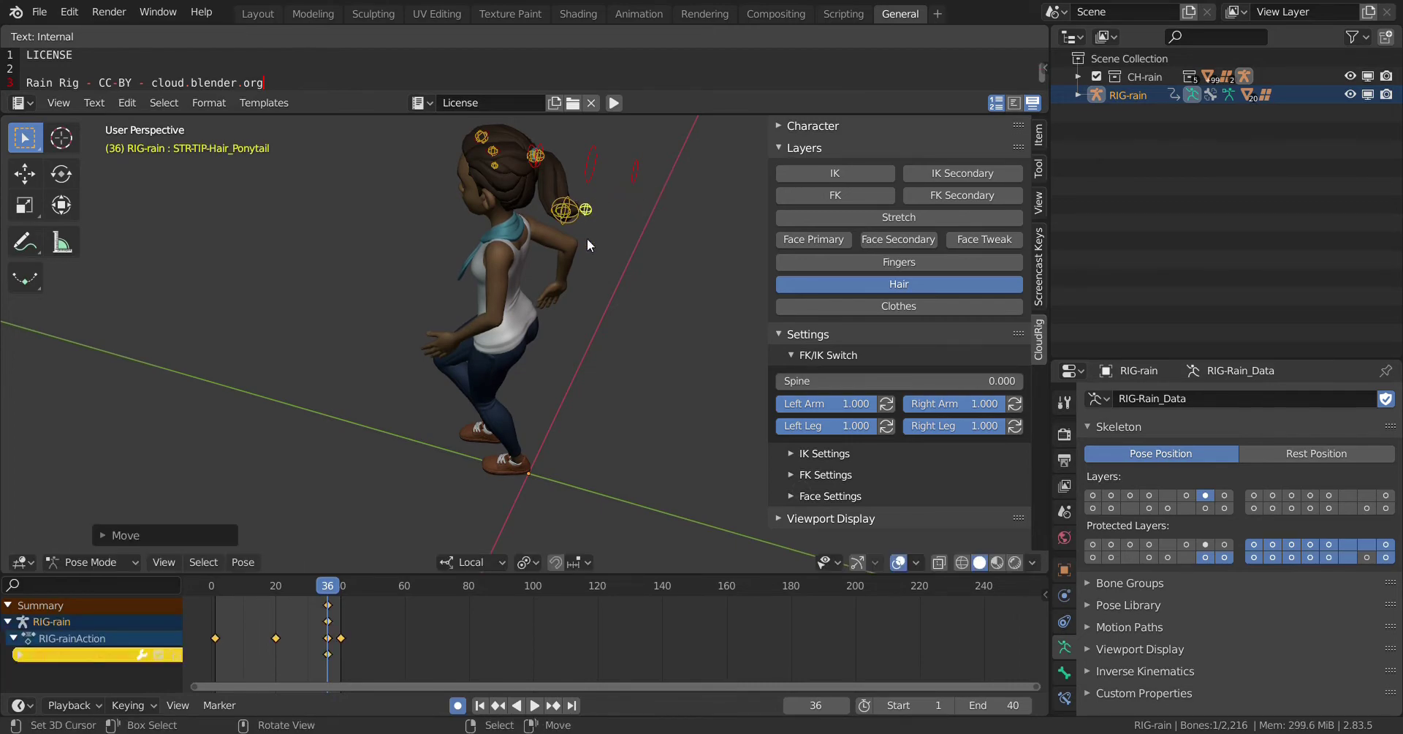
At frame 5, viewing from behind, move the large middle ponytail control toward the character's right.
{"action": "middle_click_drag", "start_coordinate": [590, 285], "coordinate": [524, 285]}
{"action": "left_click_drag", "start_coordinate": [326, 612], "coordinate": [229, 600]}
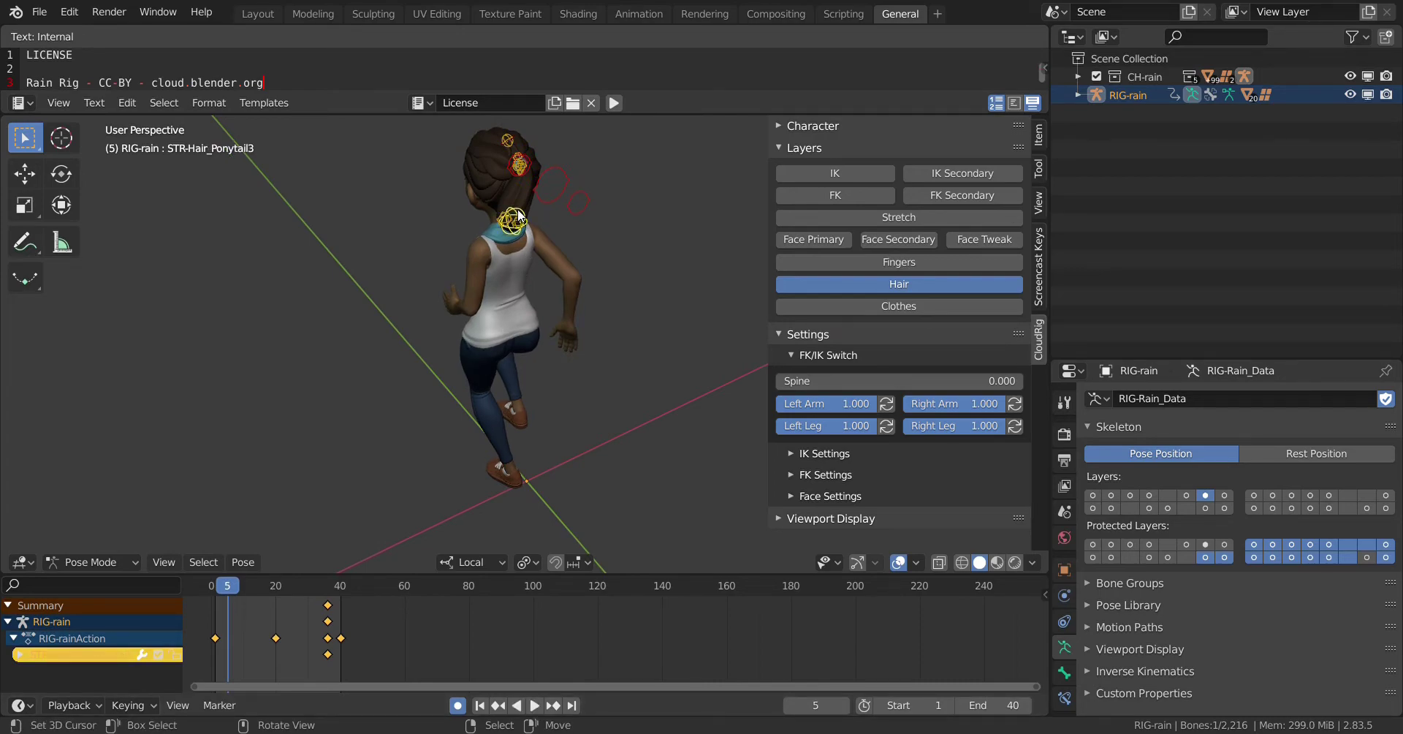
{"action": "key", "text": "g"}
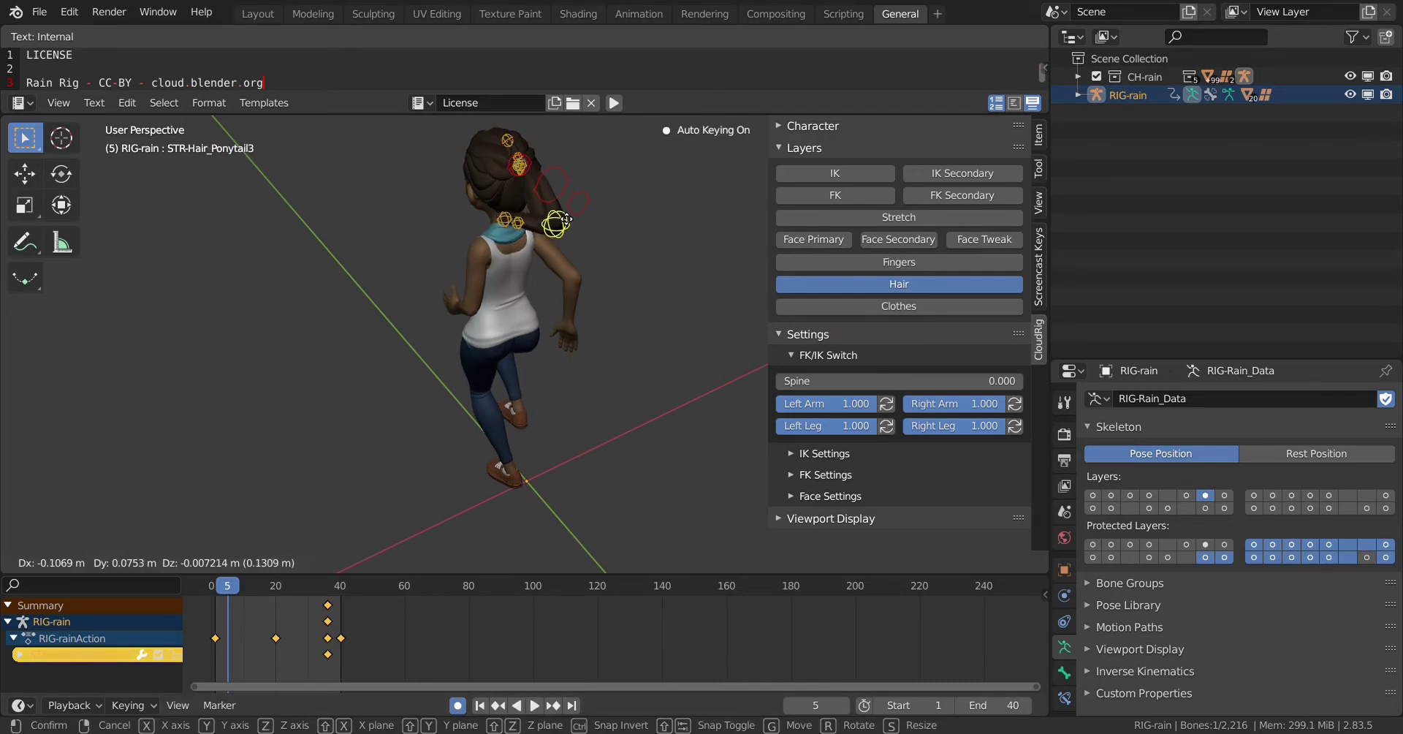
{"action": "key", "text": "Escape"}
{"action": "key", "text": "g"}
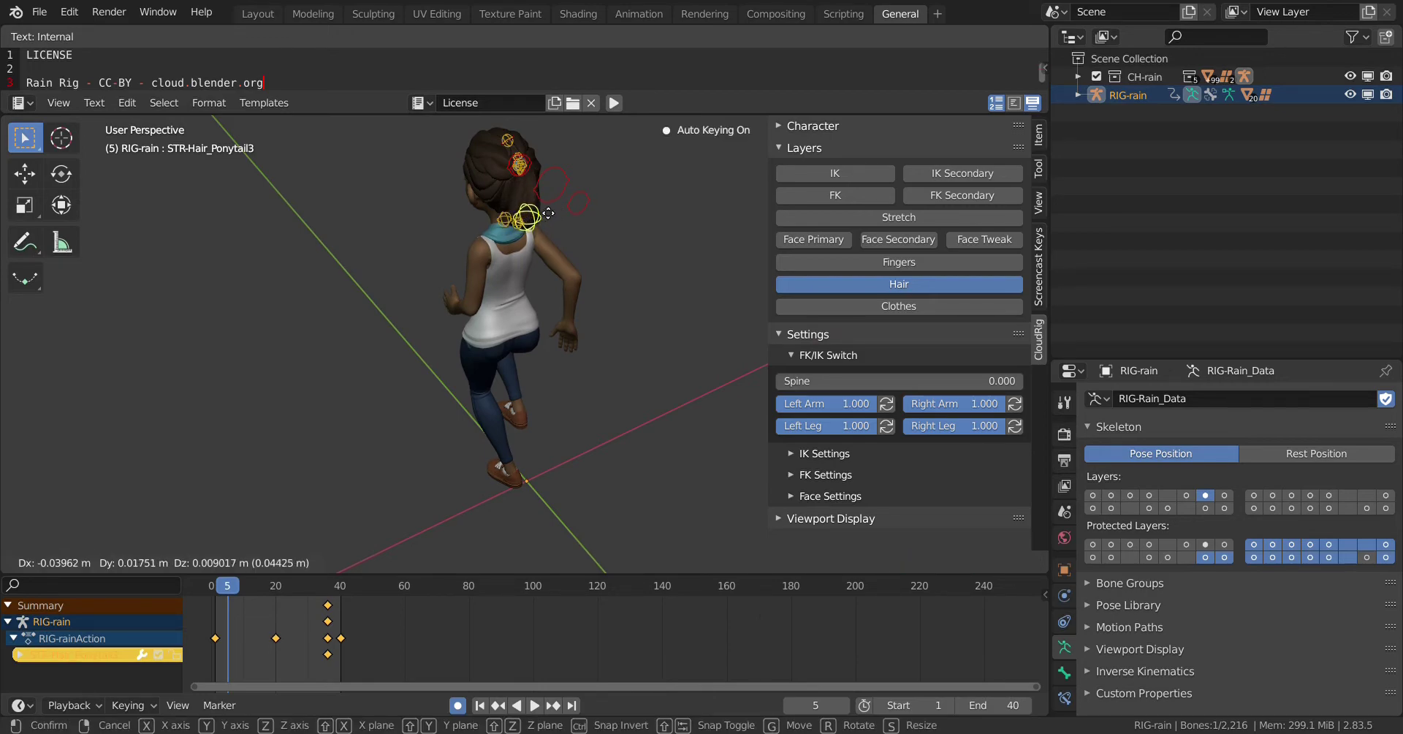
{"action": "left_click", "coordinate": [524, 219]}
At frame 5, move the small ponytail control about 0.14 m toward the character's right and swing the tip control the same way.
{"action": "left_click", "coordinate": [510, 223]}
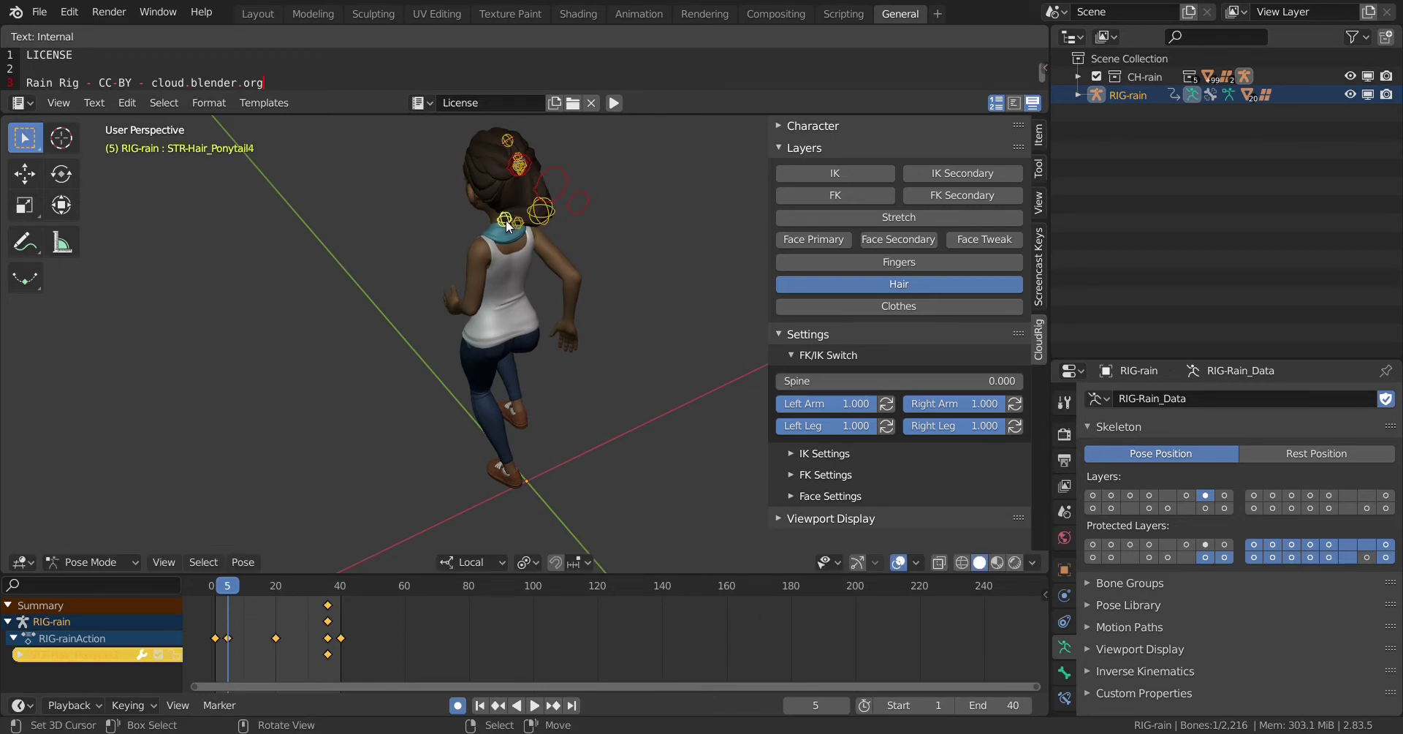
{"action": "key", "text": "g"}
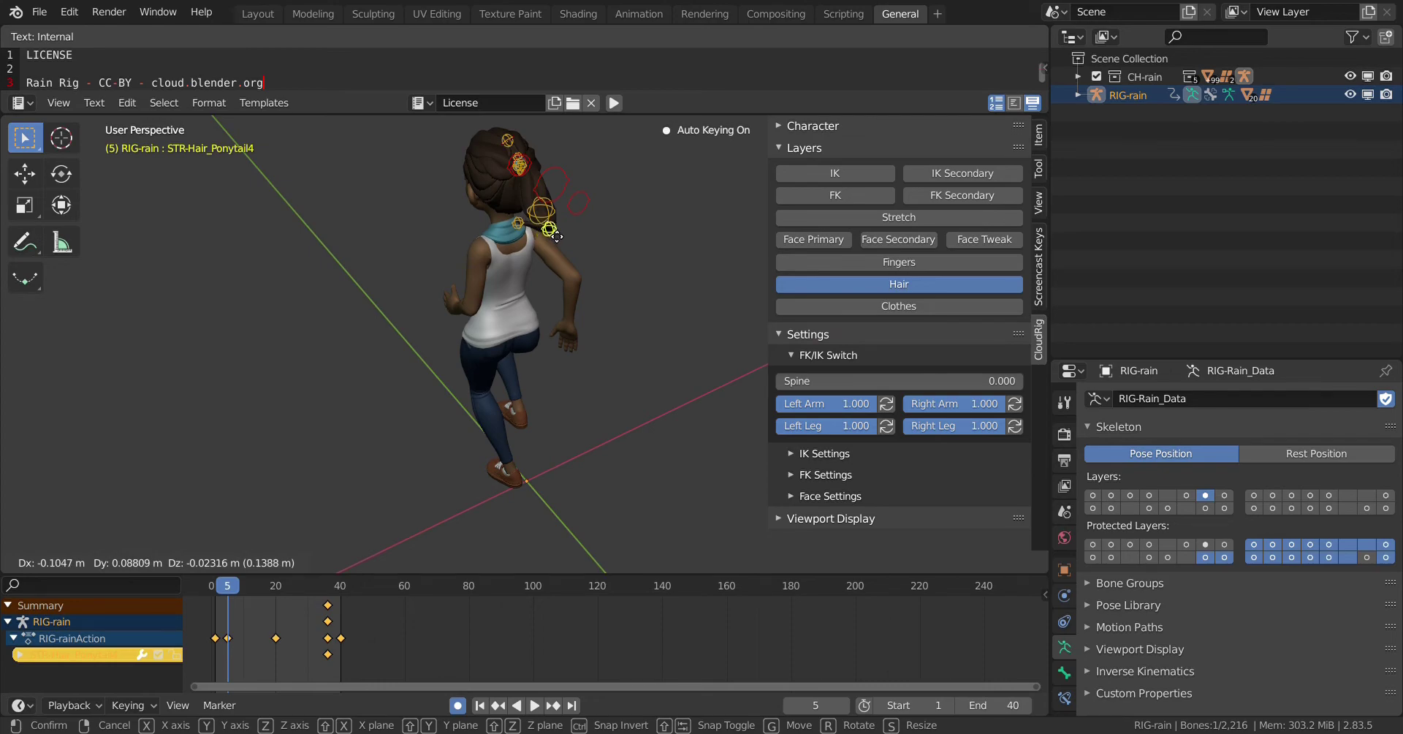
{"action": "left_click", "coordinate": [555, 235]}
{"action": "left_click", "coordinate": [523, 232]}
{"action": "key", "text": "g"}
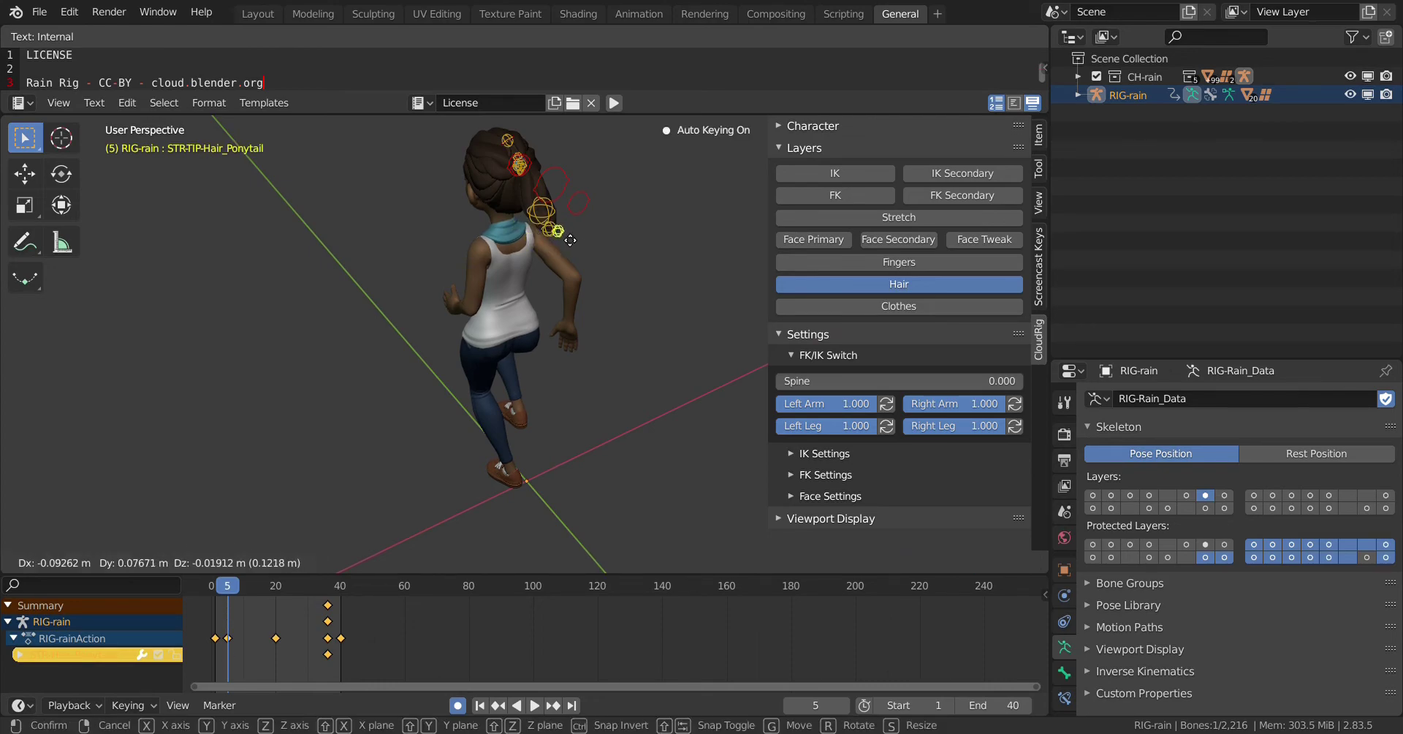
{"action": "left_click", "coordinate": [582, 234]}
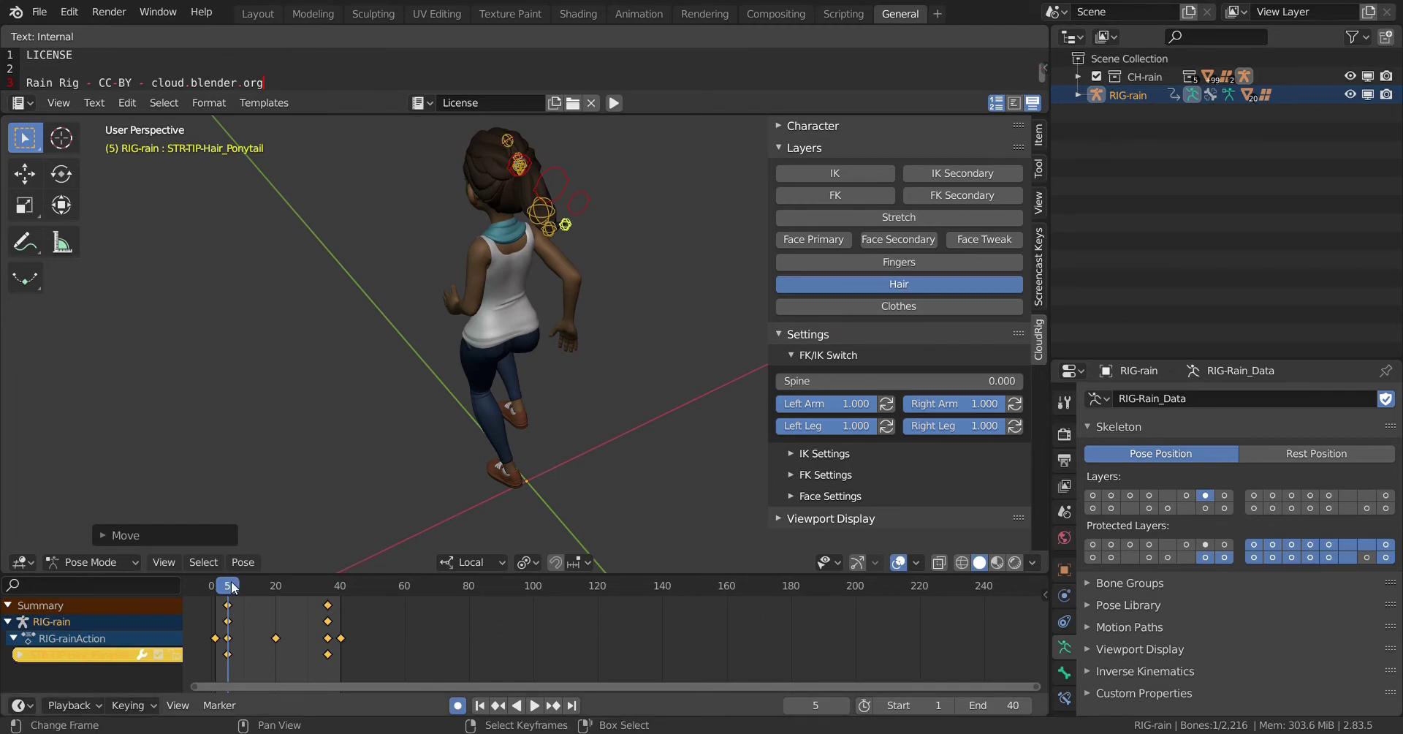
Go to frame 16 and lower the large middle ponytail control slightly.
{"action": "left_click_drag", "start_coordinate": [232, 587], "coordinate": [264, 587]}
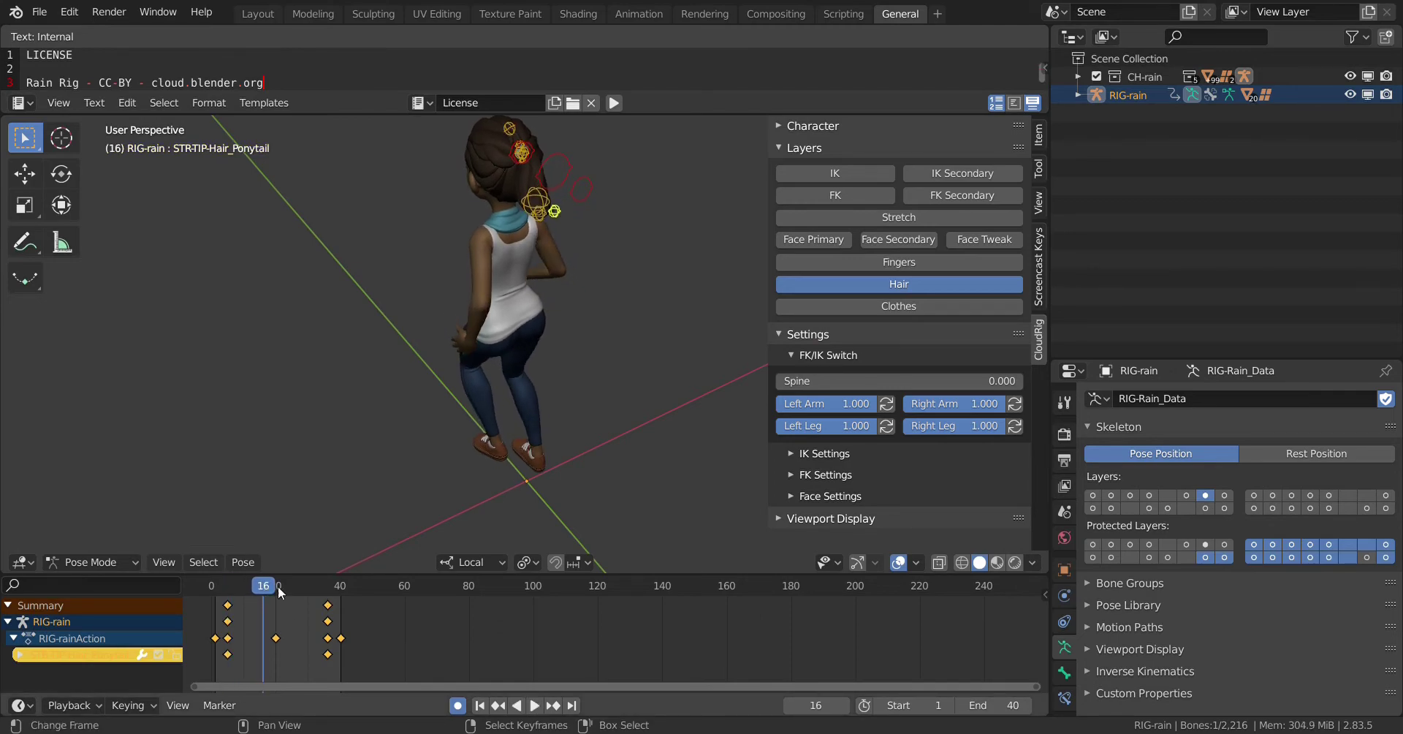
{"action": "right_click", "coordinate": [547, 204]}
{"action": "key", "text": "g"}
{"action": "left_click", "coordinate": [540, 219]}
{"action": "key", "text": "g"}
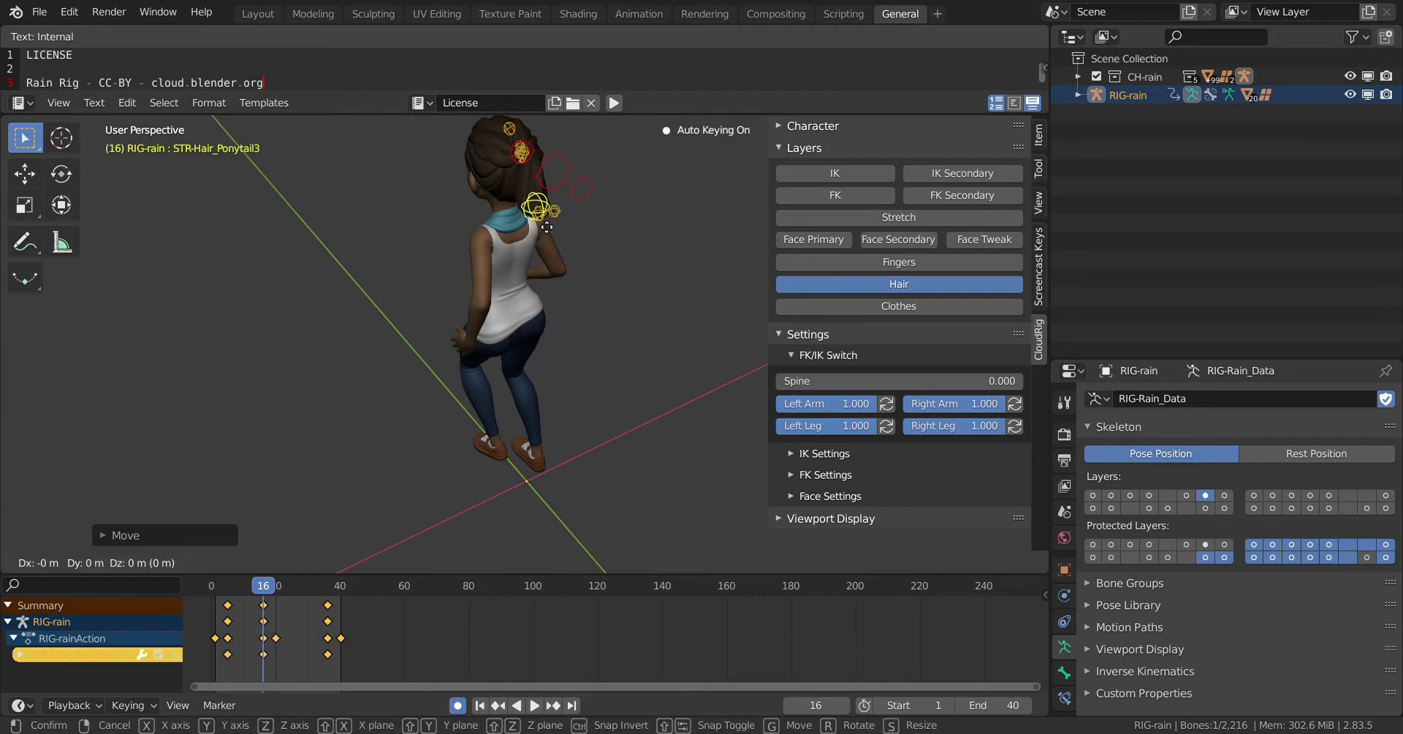
{"action": "left_click", "coordinate": [541, 219]}
At frame 16, lower the small ponytail control and the ponytail tip control so the ponytail hangs down.
{"action": "right_click", "coordinate": [539, 214]}
{"action": "key", "text": "g"}
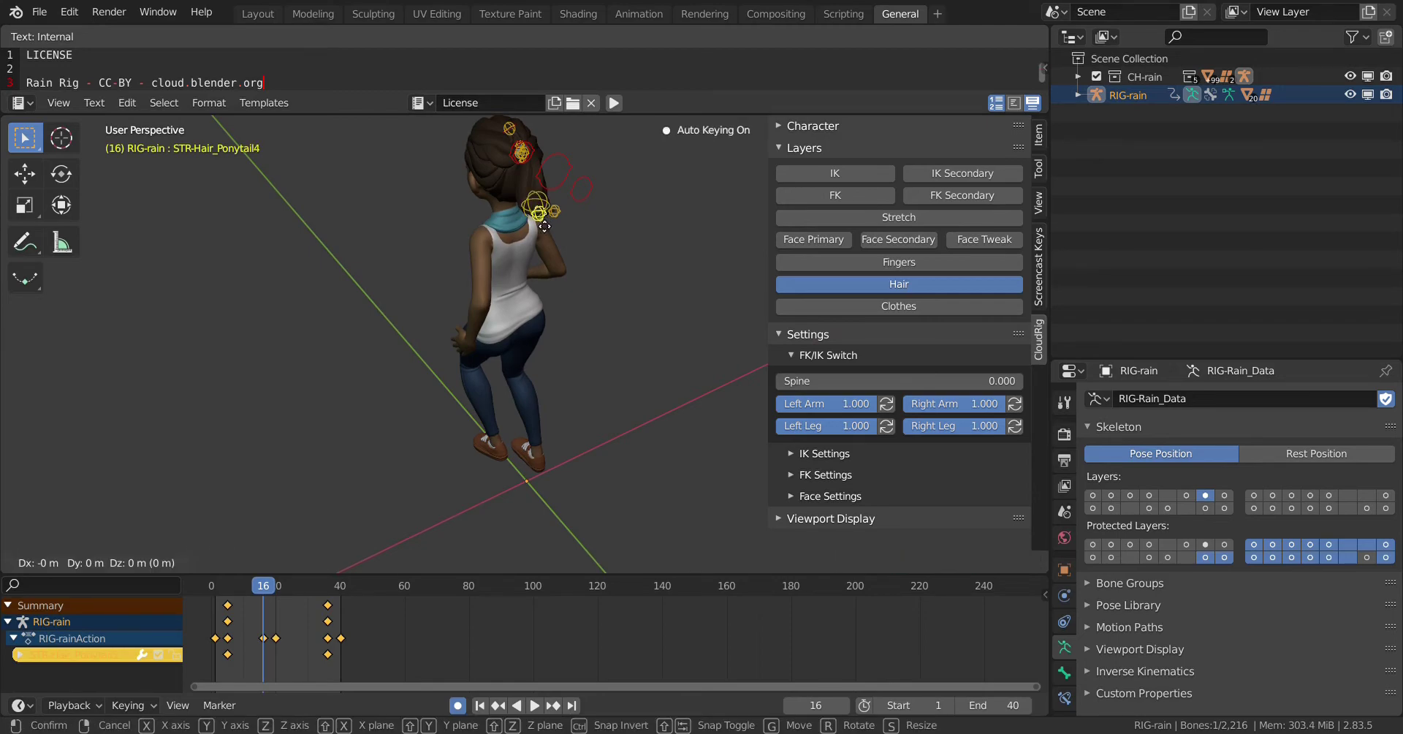
{"action": "left_click", "coordinate": [539, 229]}
{"action": "right_click", "coordinate": [550, 218]}
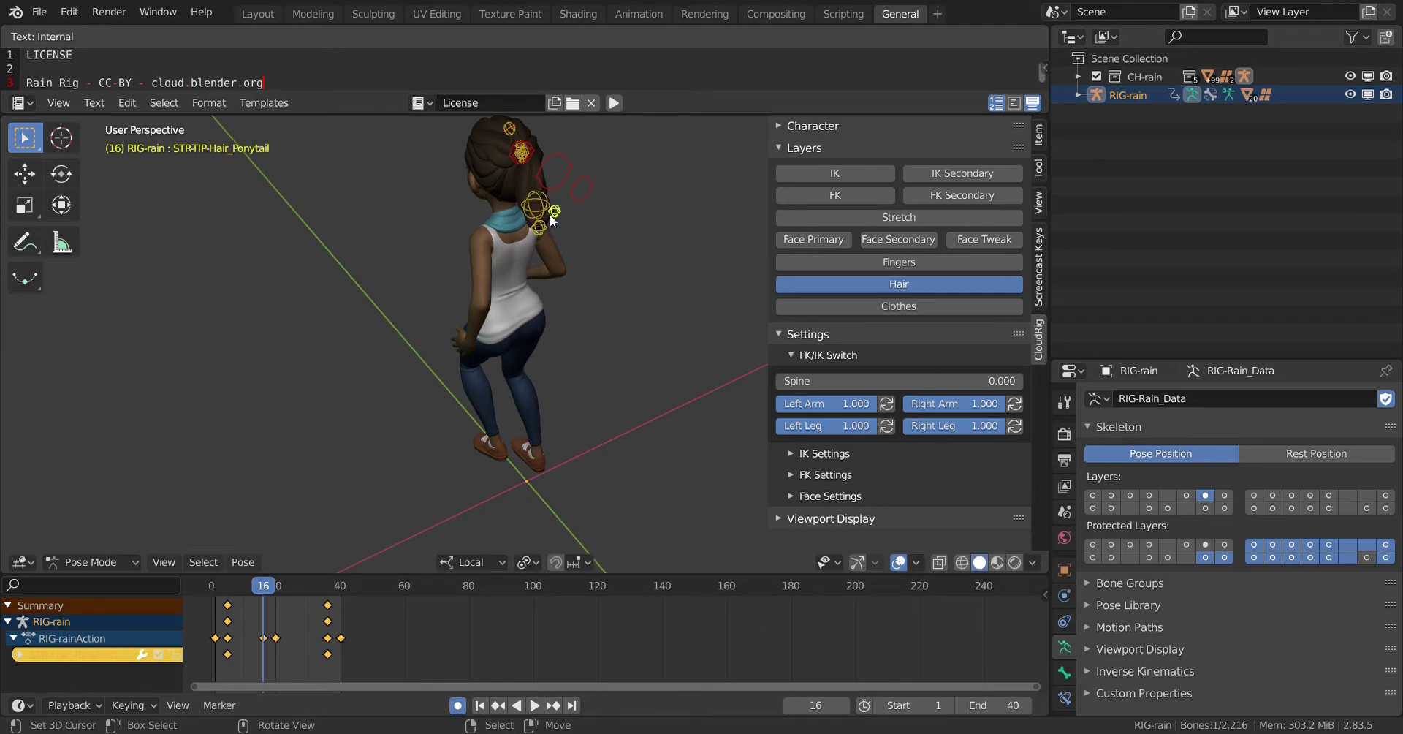
{"action": "key", "text": "g"}
{"action": "left_click", "coordinate": [543, 262]}
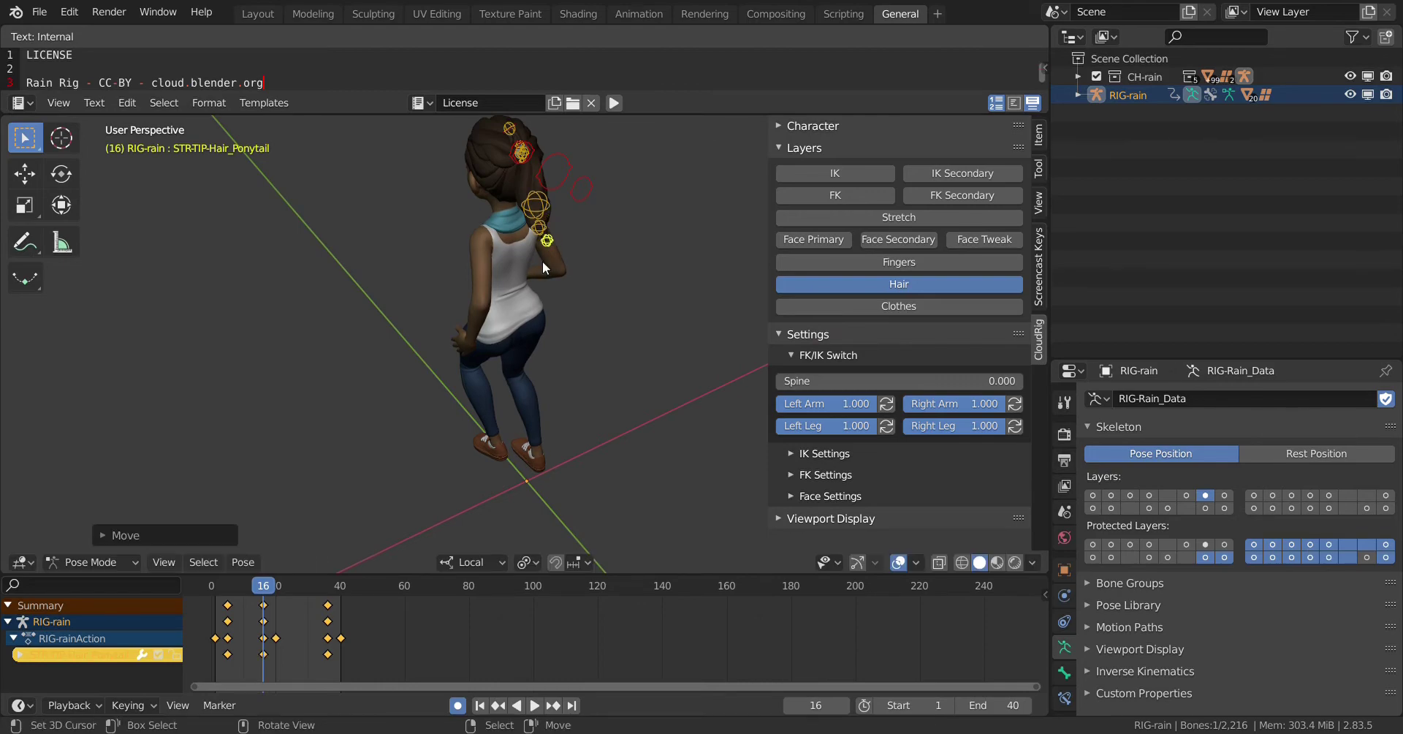
Play the animation from frame 1 and review the ponytail motion from behind and from the side.
{"action": "left_click_drag", "start_coordinate": [263, 590], "coordinate": [216, 596]}
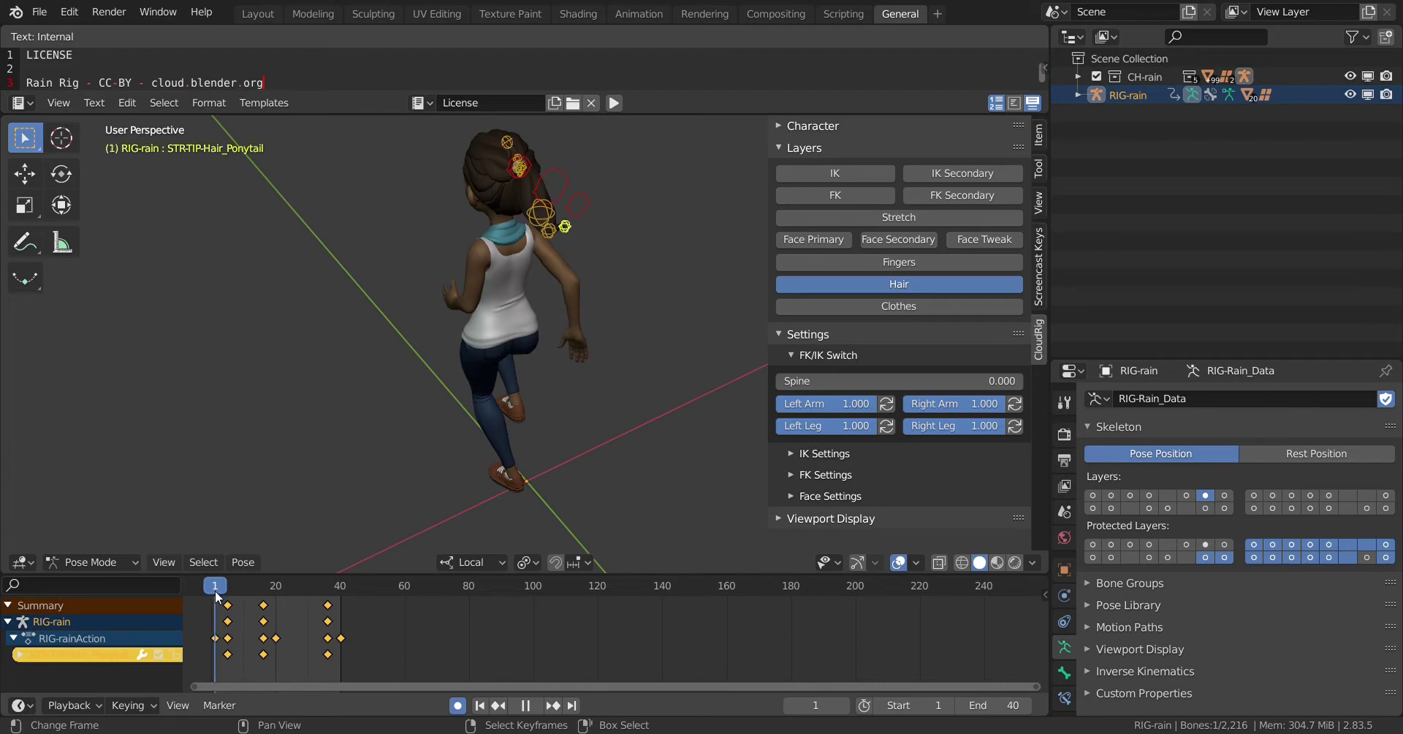
{"action": "key", "text": "space"}
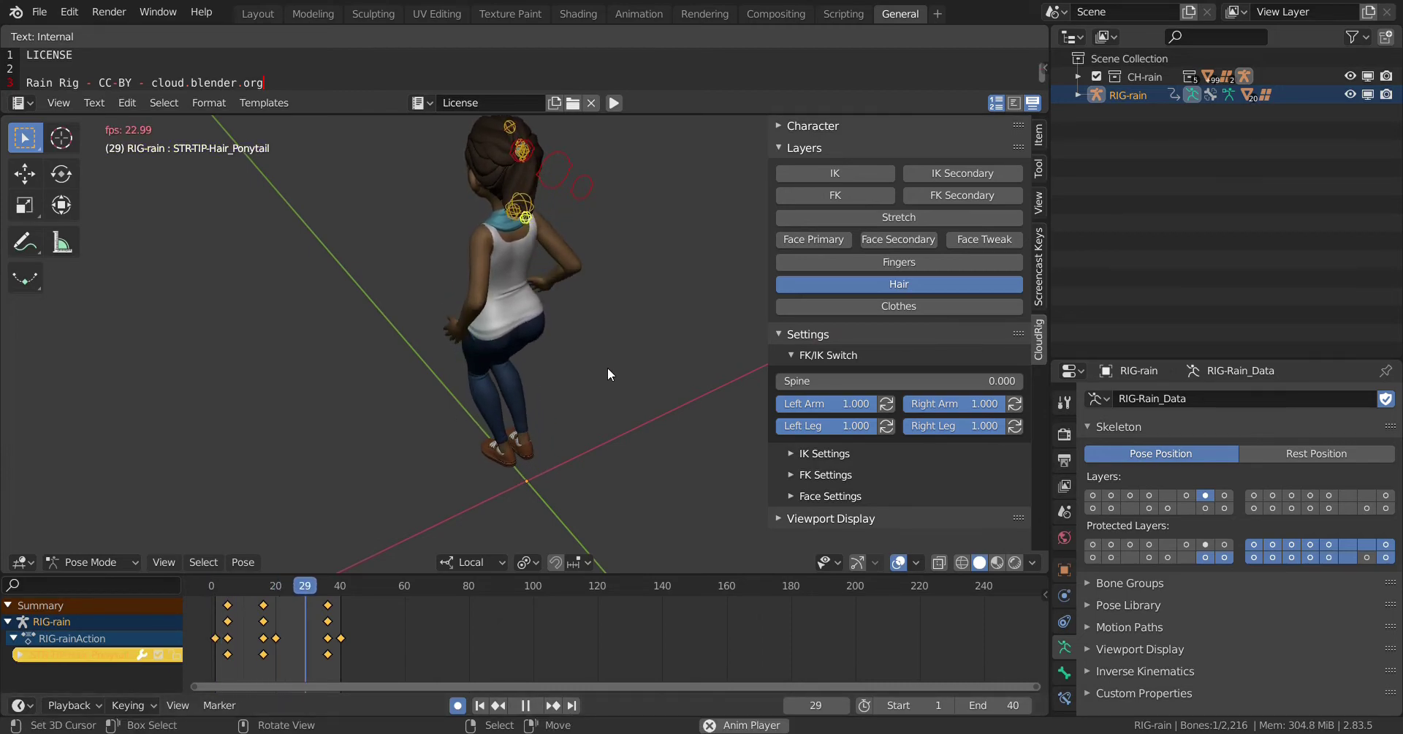
{"action": "middle_click_drag", "start_coordinate": [608, 367], "coordinate": [415, 370]}
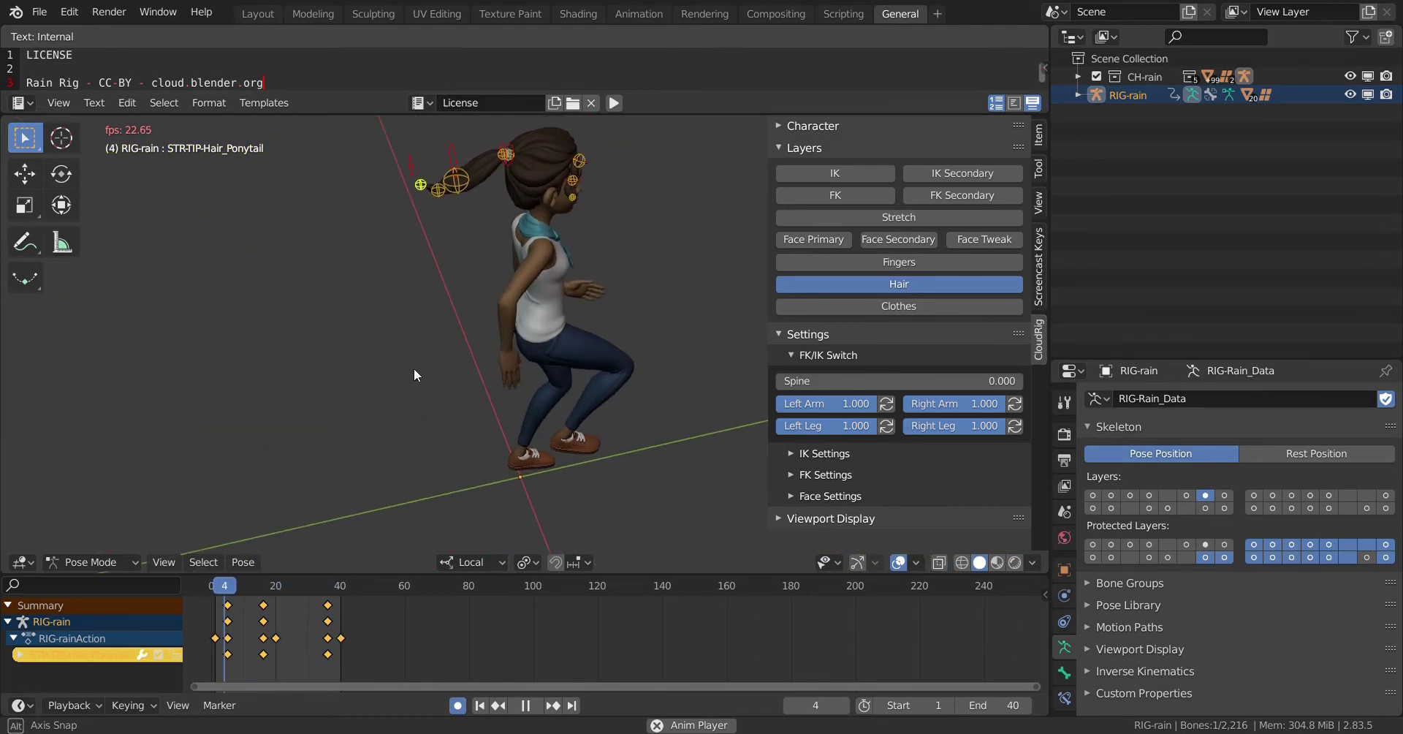
{"action": "scroll", "coordinate": [577, 326], "scroll_direction": "up", "scroll_amount": 2}
{"action": "scroll", "coordinate": [598, 398], "scroll_direction": "down", "scroll_amount": 5}
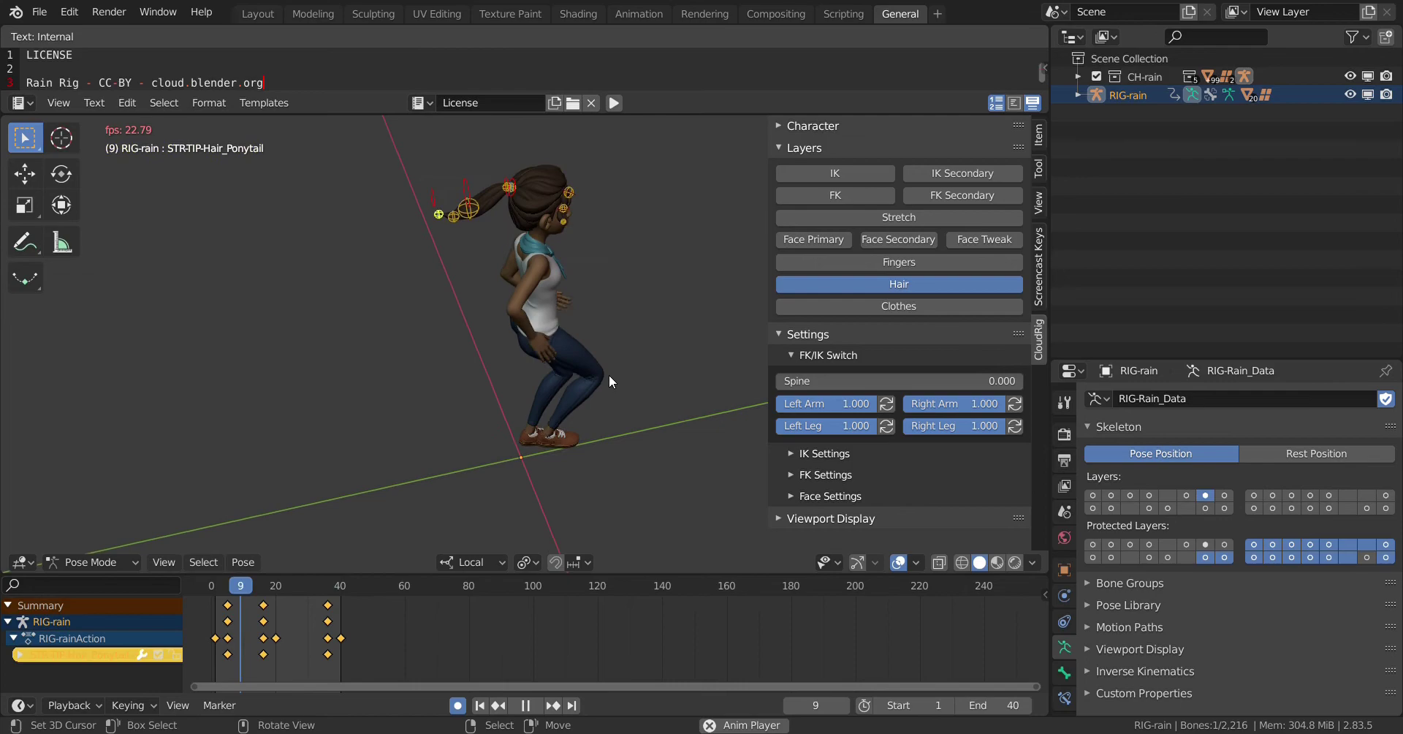
Show only the Fingers controls in place of the Hair controls and examine them on both hands during playback.
{"action": "scroll", "coordinate": [590, 356], "scroll_direction": "up", "scroll_amount": 1}
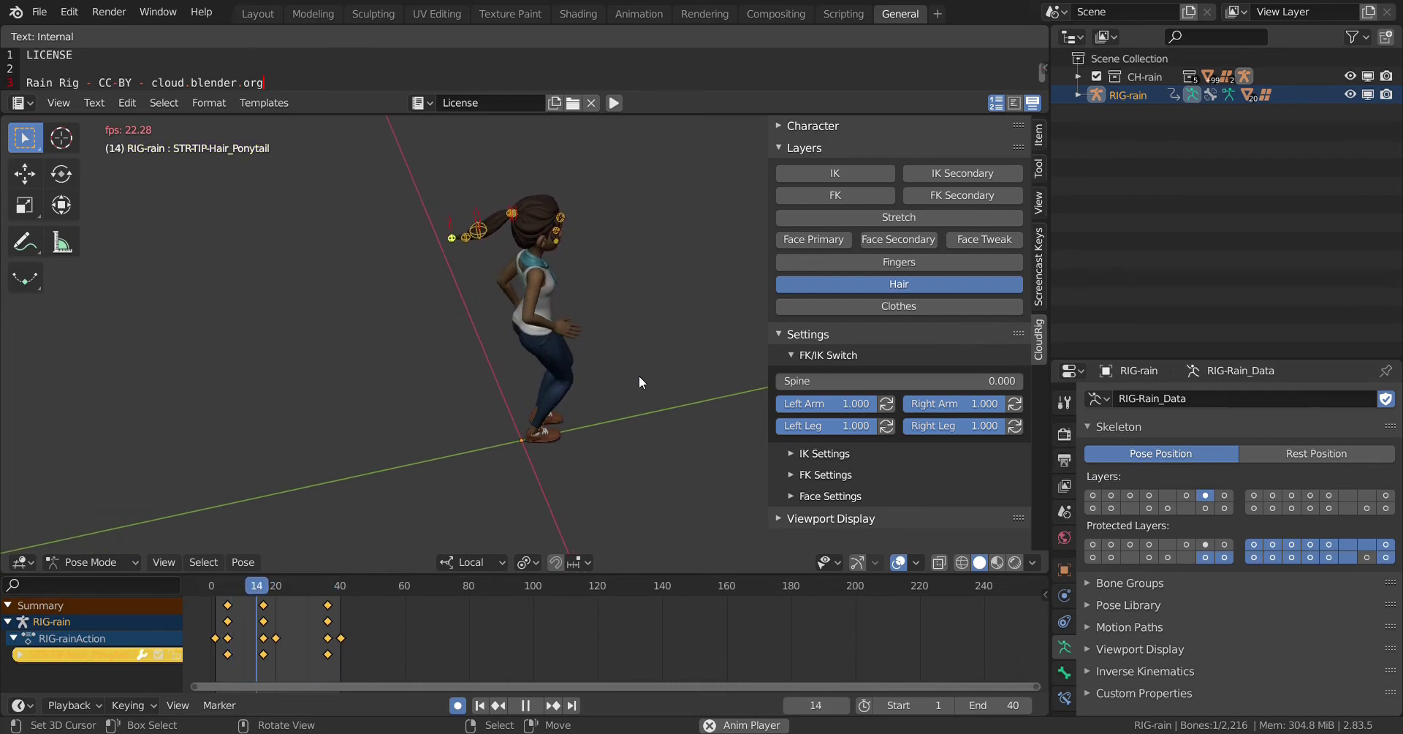
{"action": "scroll", "coordinate": [590, 415], "scroll_direction": "up", "scroll_amount": 1}
{"action": "middle_click_drag", "start_coordinate": [590, 415], "coordinate": [371, 371]}
{"action": "left_click", "coordinate": [854, 304]}
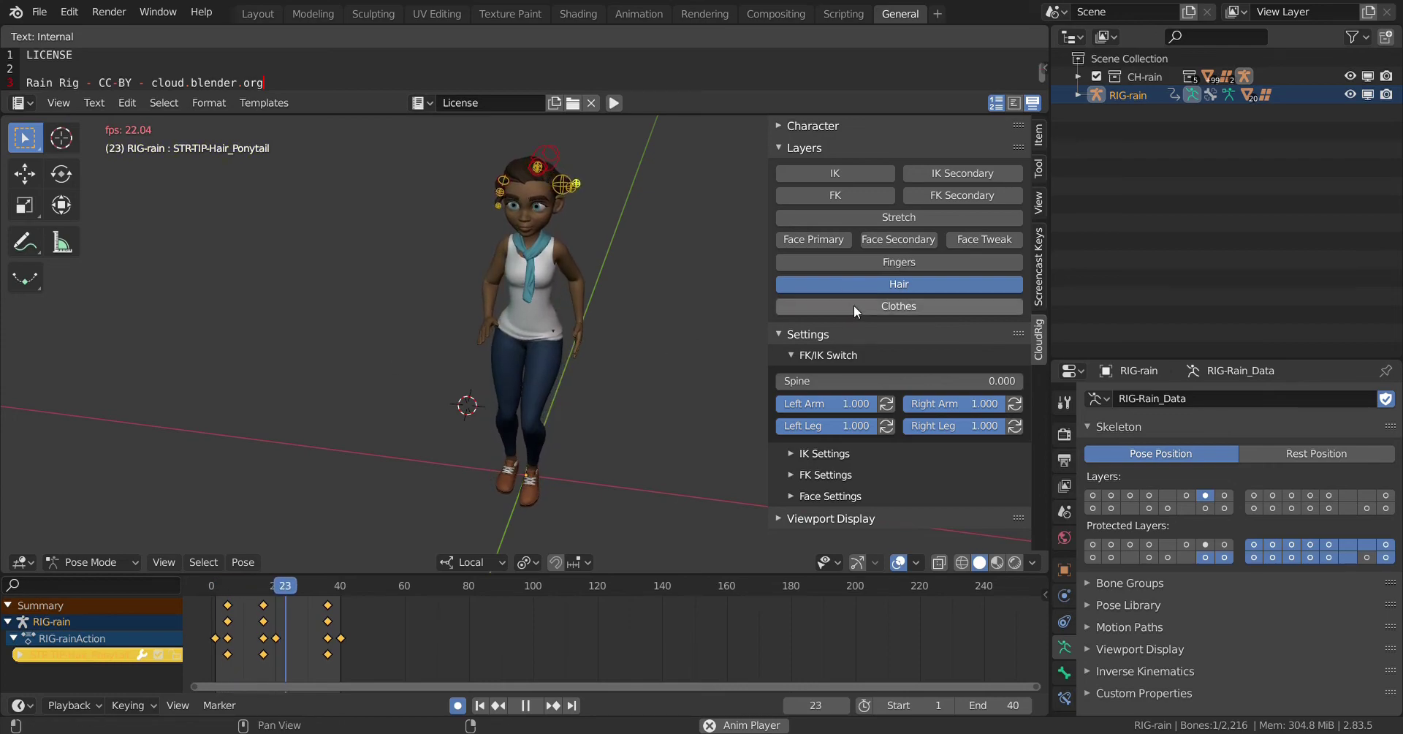
{"action": "left_click", "coordinate": [854, 281]}
{"action": "left_click", "coordinate": [857, 264]}
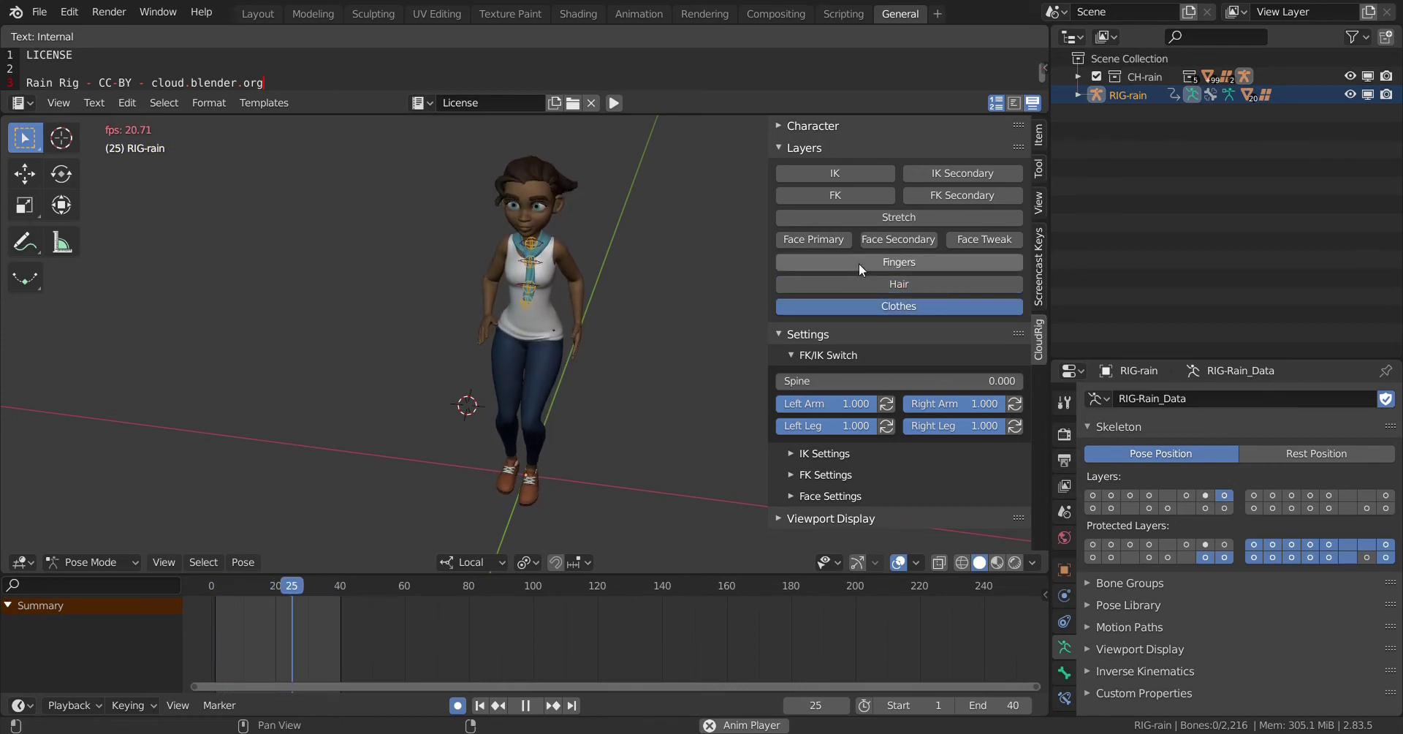
{"action": "left_click", "coordinate": [860, 305]}
{"action": "scroll", "coordinate": [599, 408], "scroll_direction": "up", "scroll_amount": 5}
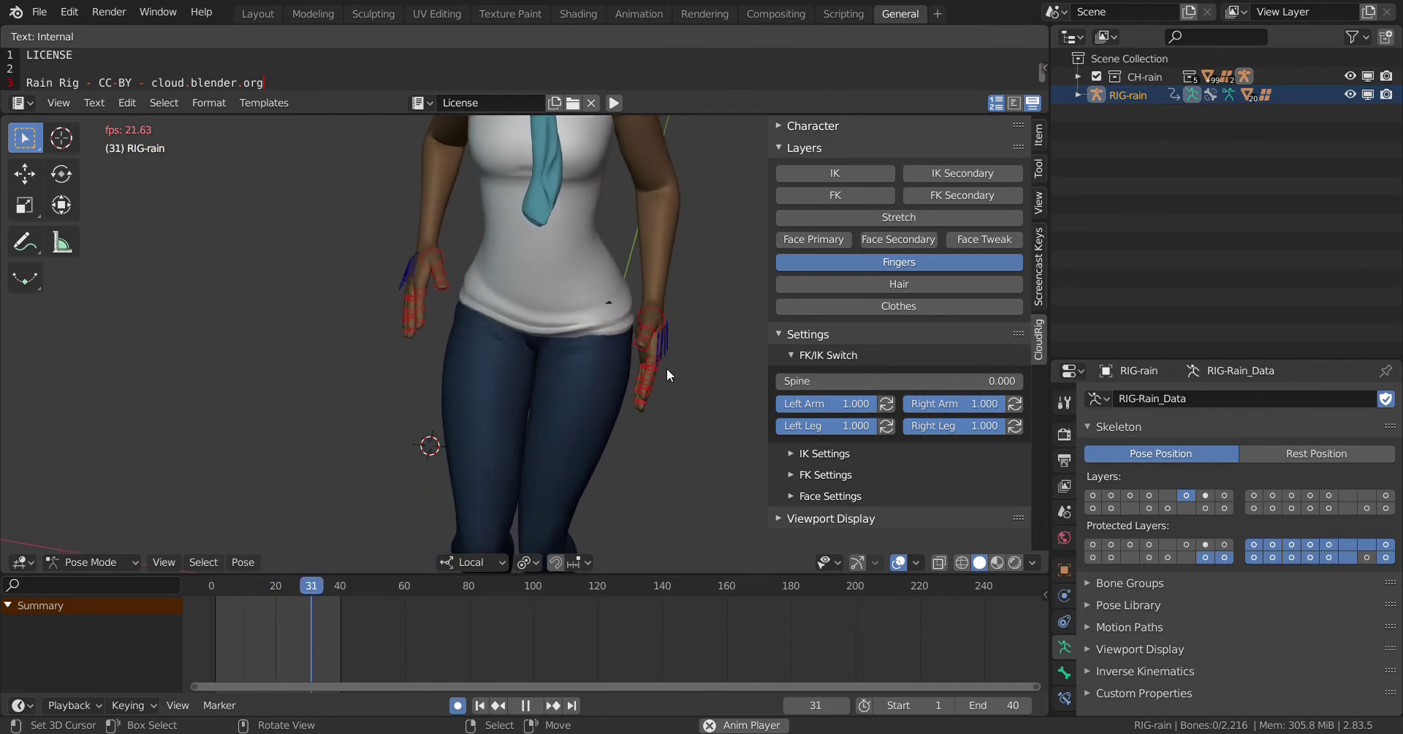
{"action": "middle_click_drag", "start_coordinate": [667, 368], "coordinate": [585, 340]}
Show only the Face Primary controls in place of the Fingers controls and stop playback at frame 1.
{"action": "left_click", "coordinate": [779, 241]}
{"action": "left_click", "coordinate": [794, 261]}
{"action": "key", "text": "space"}
{"action": "left_click_drag", "start_coordinate": [284, 593], "coordinate": [215, 594]}
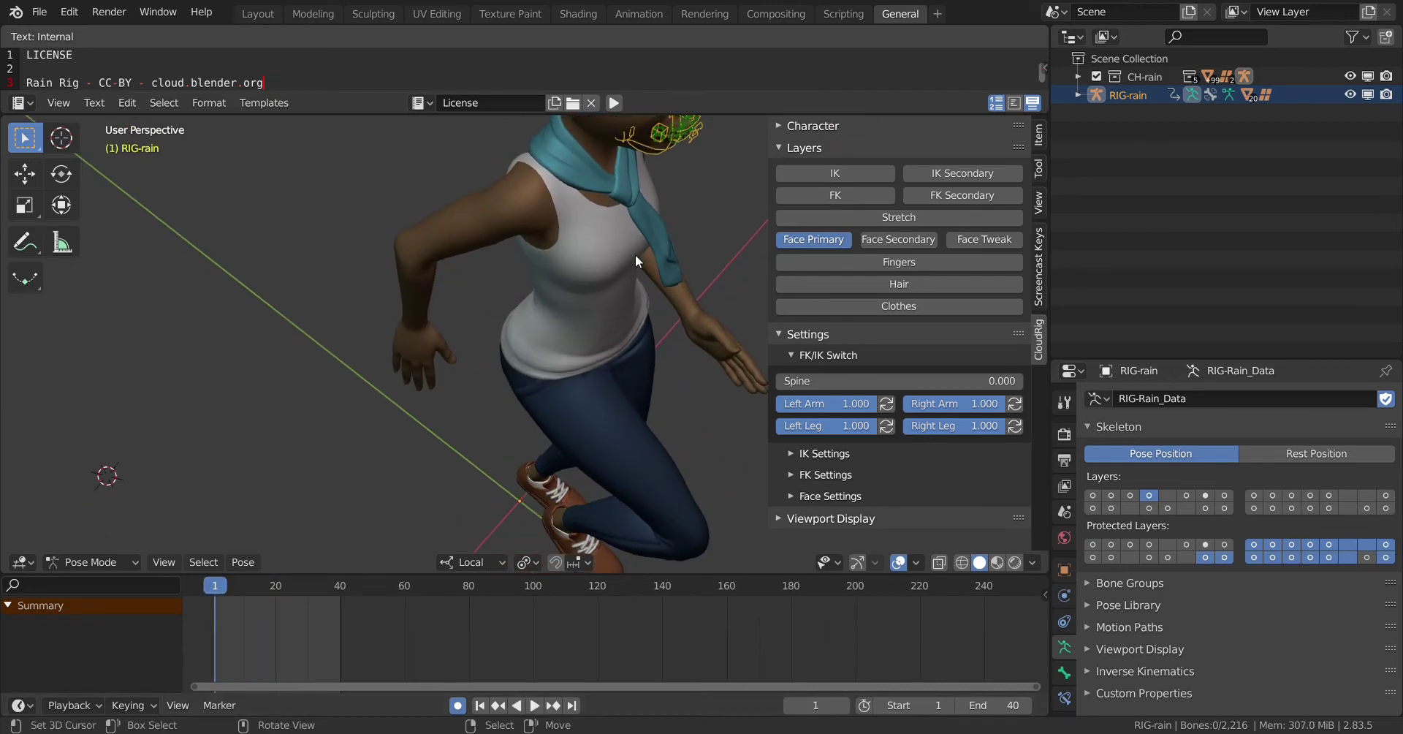
Try lowering the jaw control (MSTR-Jaw) about 0.01 m to open the character's mouth.
{"action": "middle_click_drag", "start_coordinate": [634, 255], "coordinate": [556, 340]}
{"action": "scroll", "coordinate": [628, 174], "scroll_direction": "up", "scroll_amount": 3}
{"action": "scroll", "coordinate": [613, 176], "scroll_direction": "down", "scroll_amount": 3}
{"action": "scroll", "coordinate": [548, 337], "scroll_direction": "up", "scroll_amount": 8}
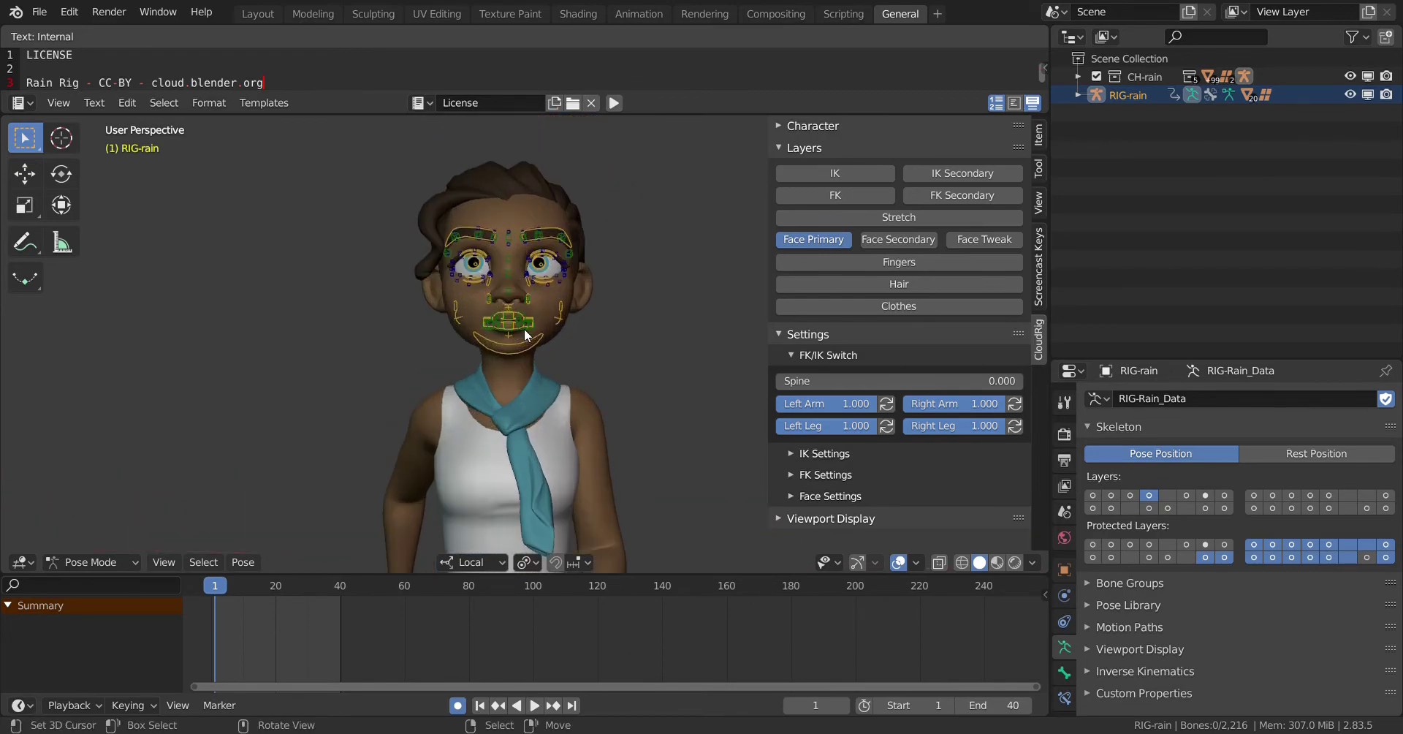
{"action": "scroll", "coordinate": [585, 330], "scroll_direction": "down", "scroll_amount": 4}
{"action": "mouse_move", "coordinate": [614, 309]}
{"action": "middle_mouse_down"}
{"action": "mouse_move", "coordinate": [631, 320]}
{"action": "mouse_move", "coordinate": [620, 310]}
{"action": "middle_mouse_up"}
{"action": "middle_click_drag", "start_coordinate": [547, 339], "coordinate": [634, 445], "text": "shift"}
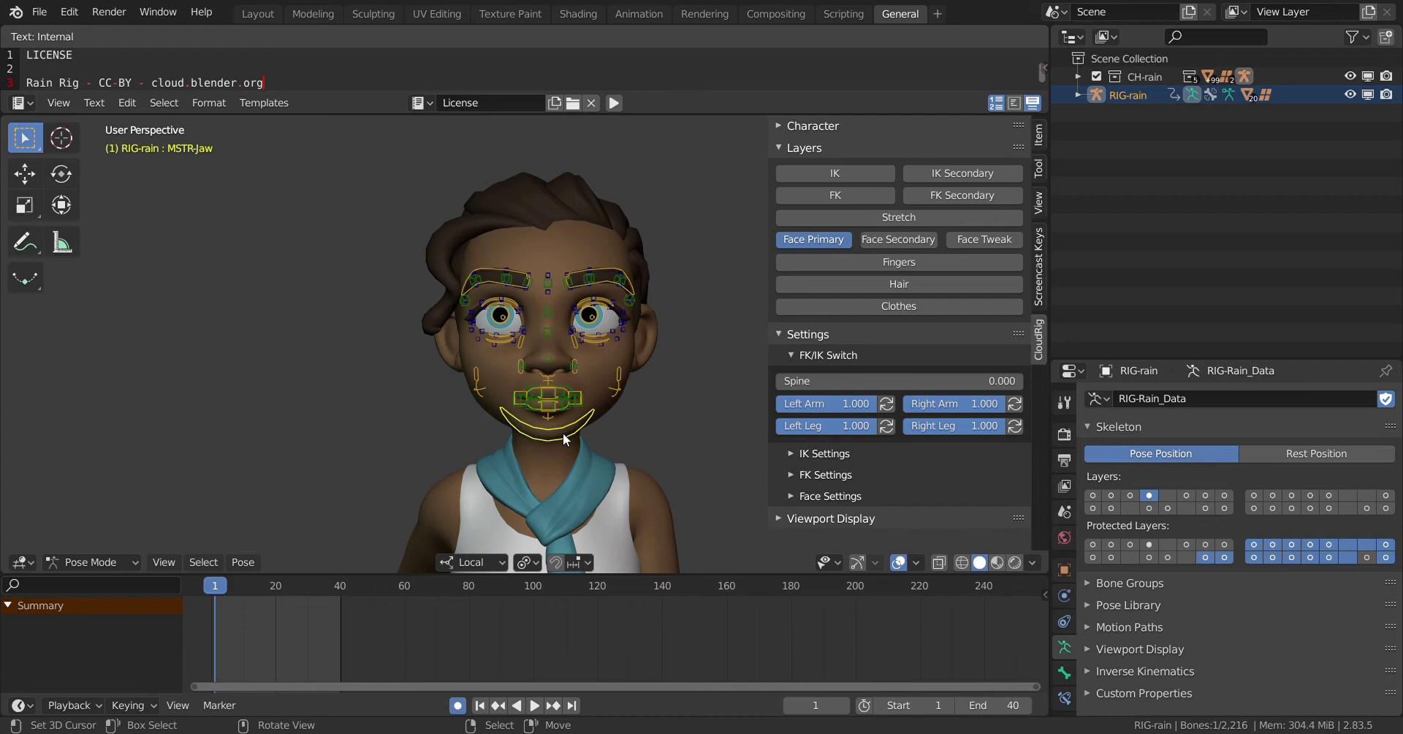
{"action": "key", "text": "g"}
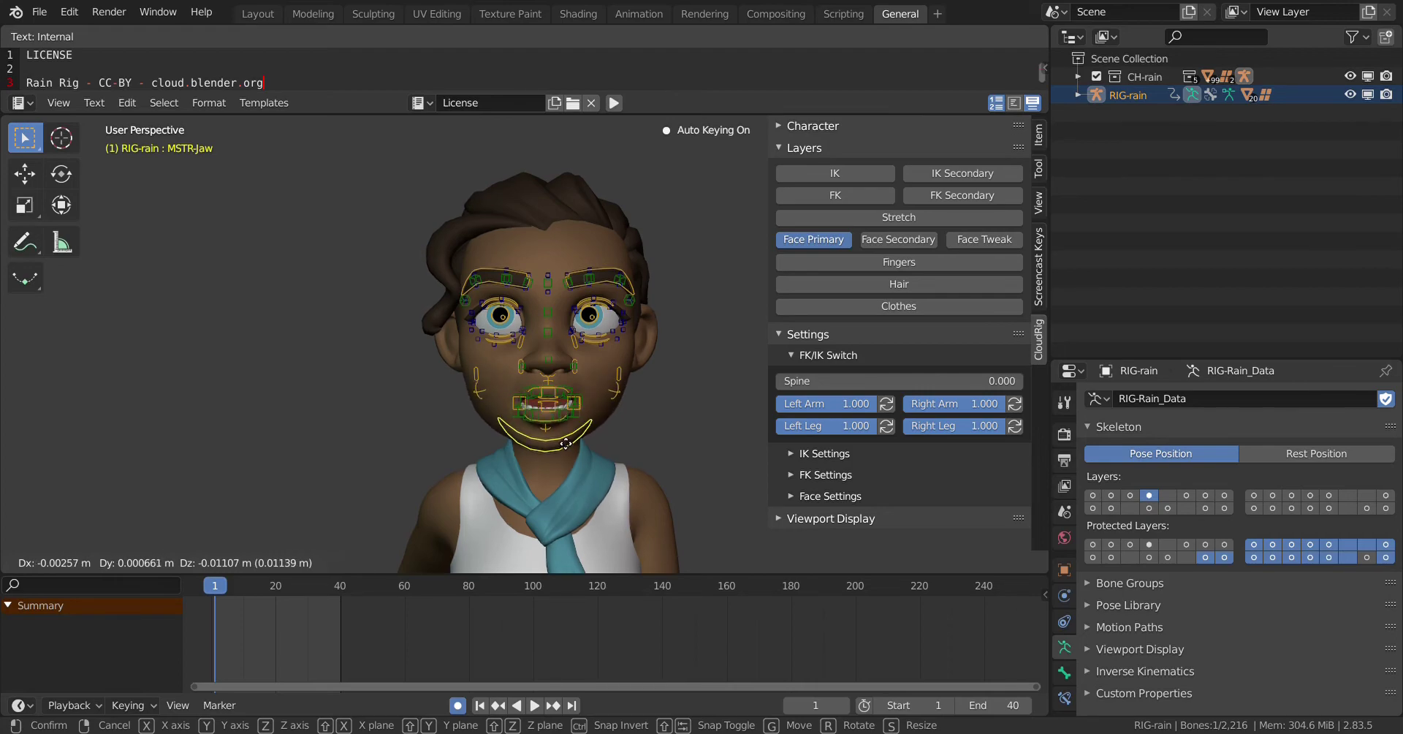
{"action": "left_click", "coordinate": [564, 437]}
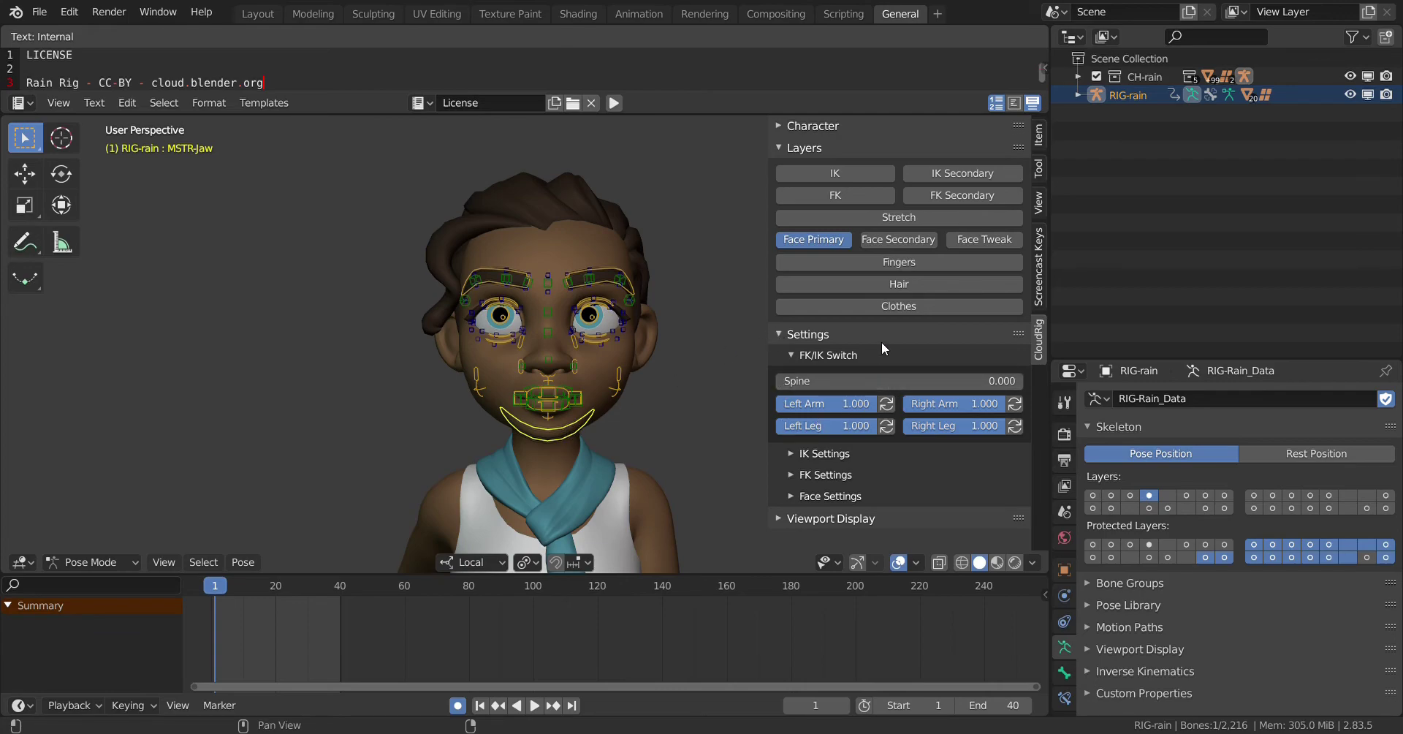
Show the Face Secondary controls instead of Face Primary and try moving the upper teeth control.
{"action": "left_click", "coordinate": [905, 239]}
{"action": "left_click", "coordinate": [816, 239]}
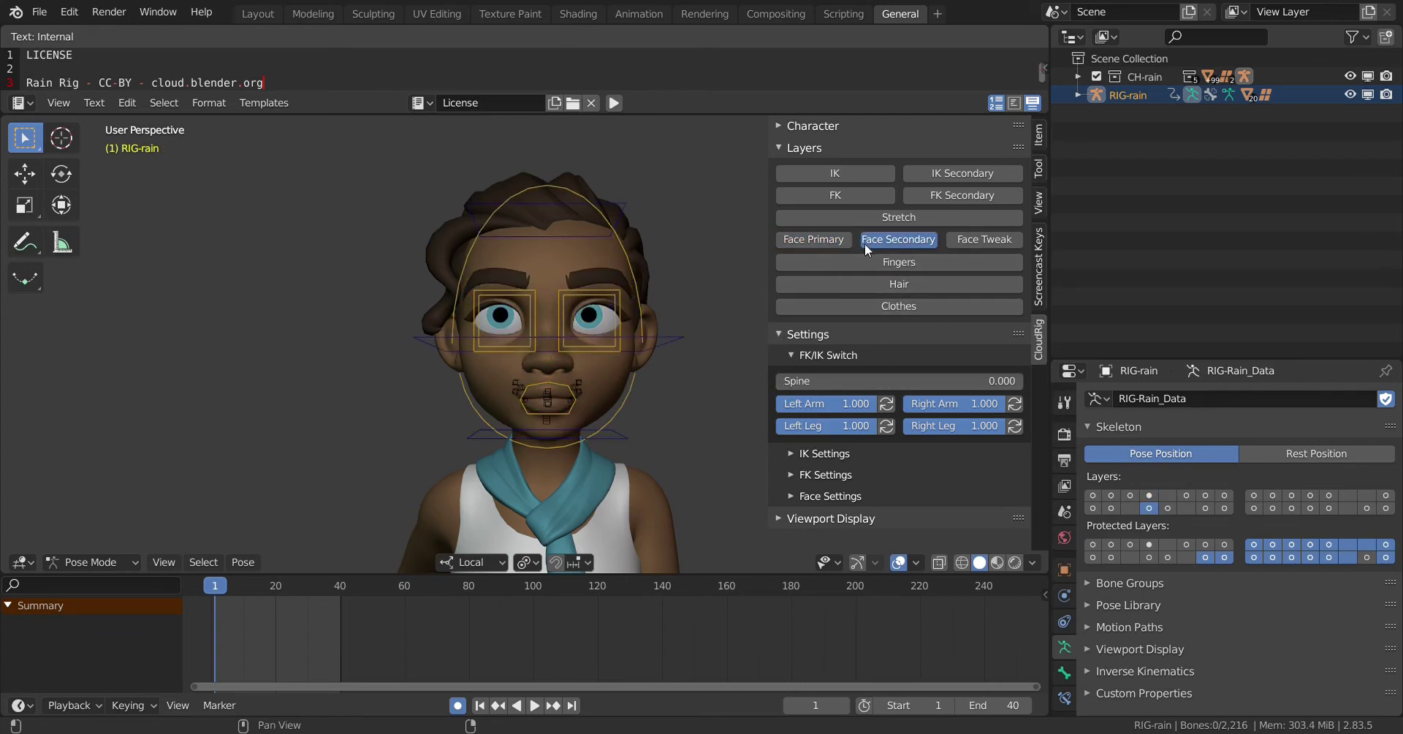
{"action": "scroll", "coordinate": [579, 403], "scroll_direction": "up", "scroll_amount": 4}
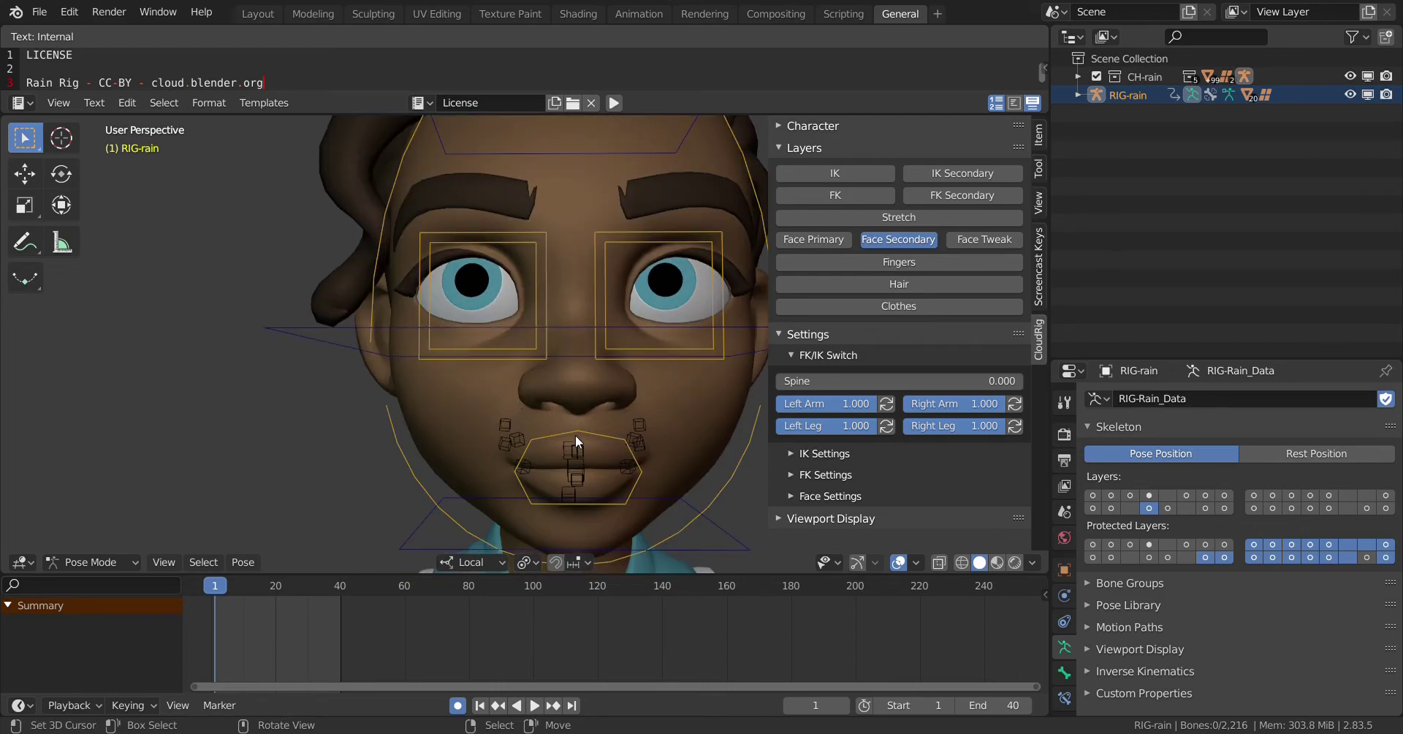
{"action": "key", "text": "g"}
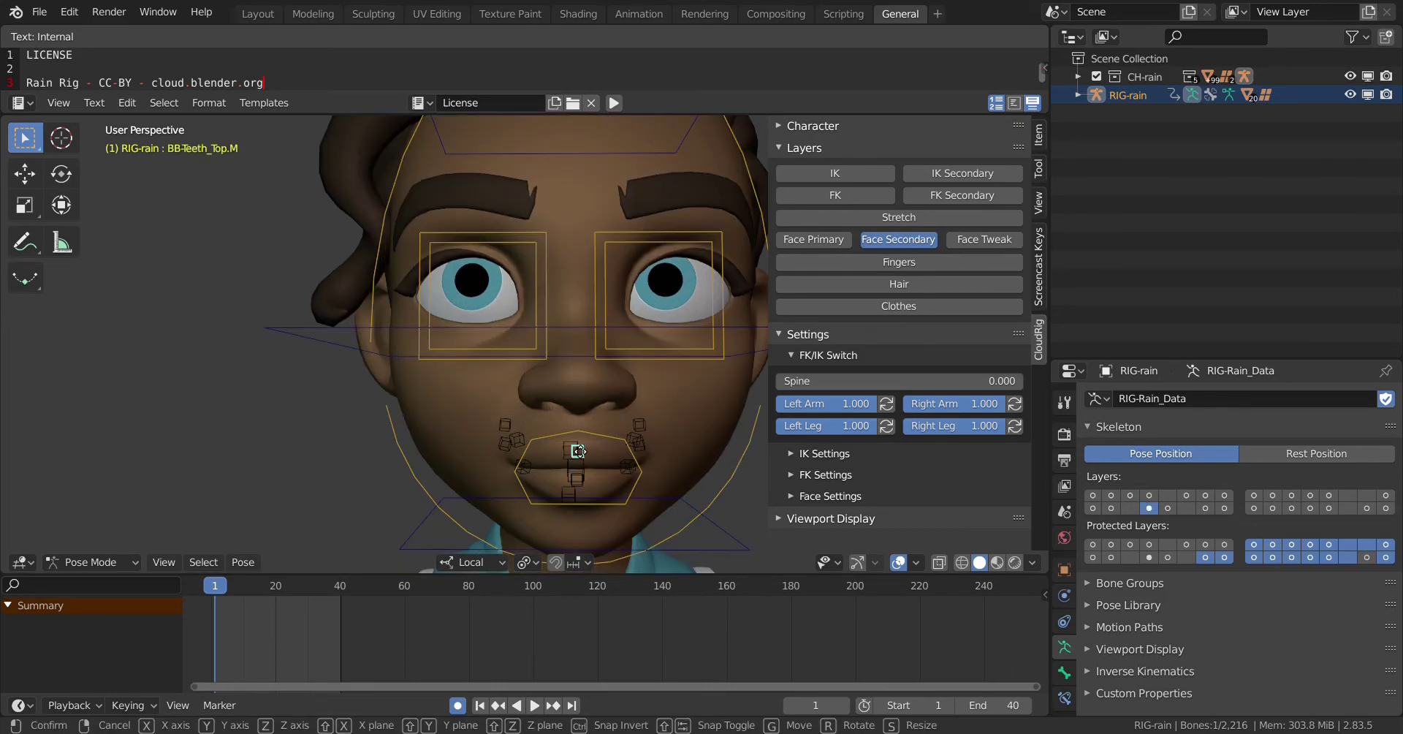
{"action": "left_click", "coordinate": [574, 452]}
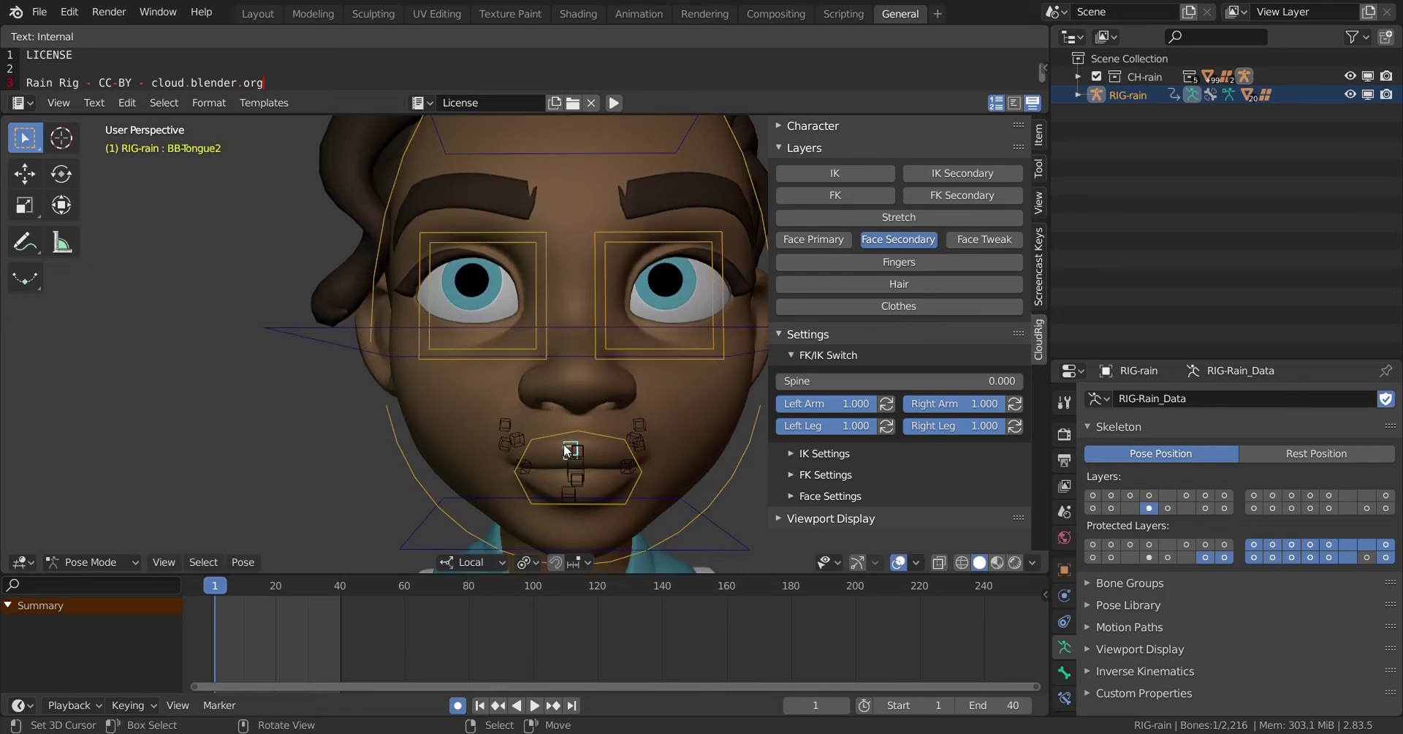
Add the Face Tweak controls to the display and try lowering the left jawline control BB-JawLine_3.L about 0.03 m.
{"action": "left_click", "coordinate": [956, 240]}
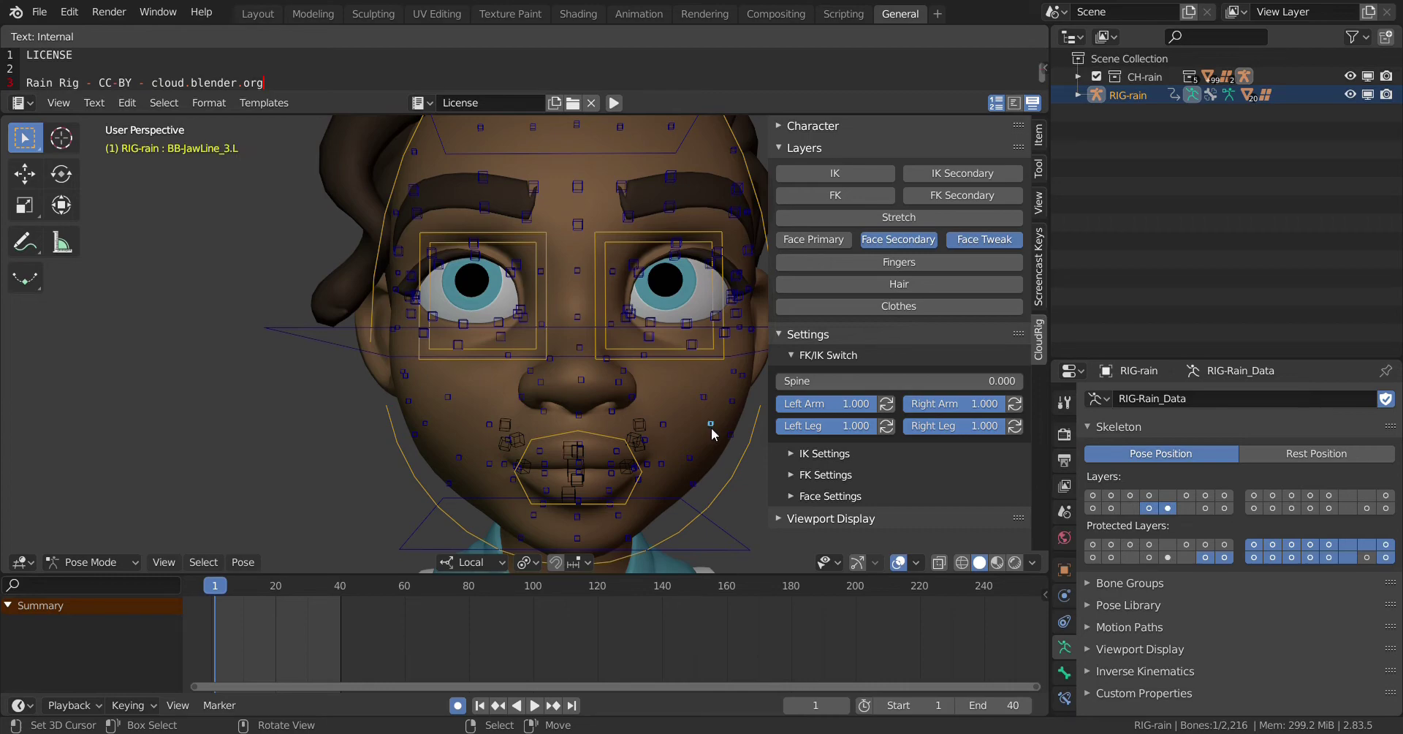
{"action": "key", "text": "g"}
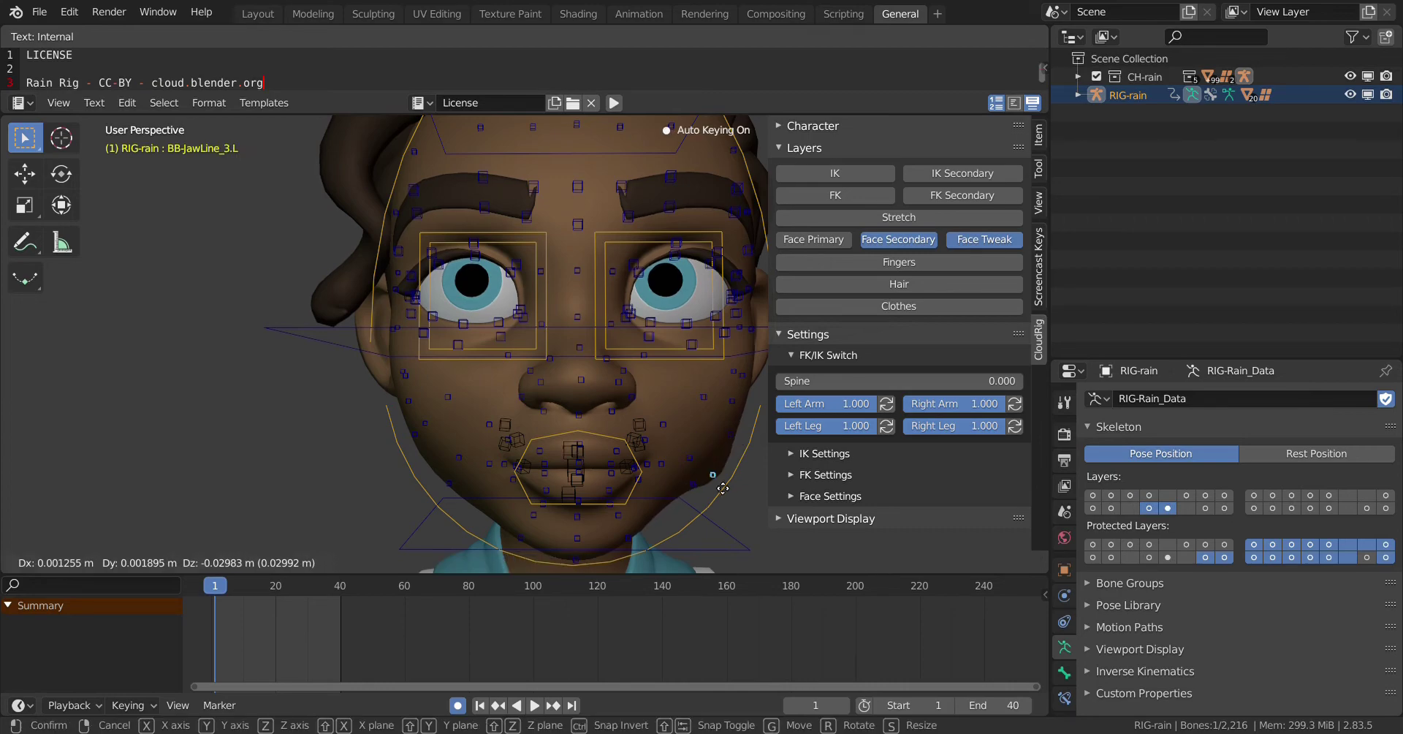
{"action": "left_click", "coordinate": [722, 434]}
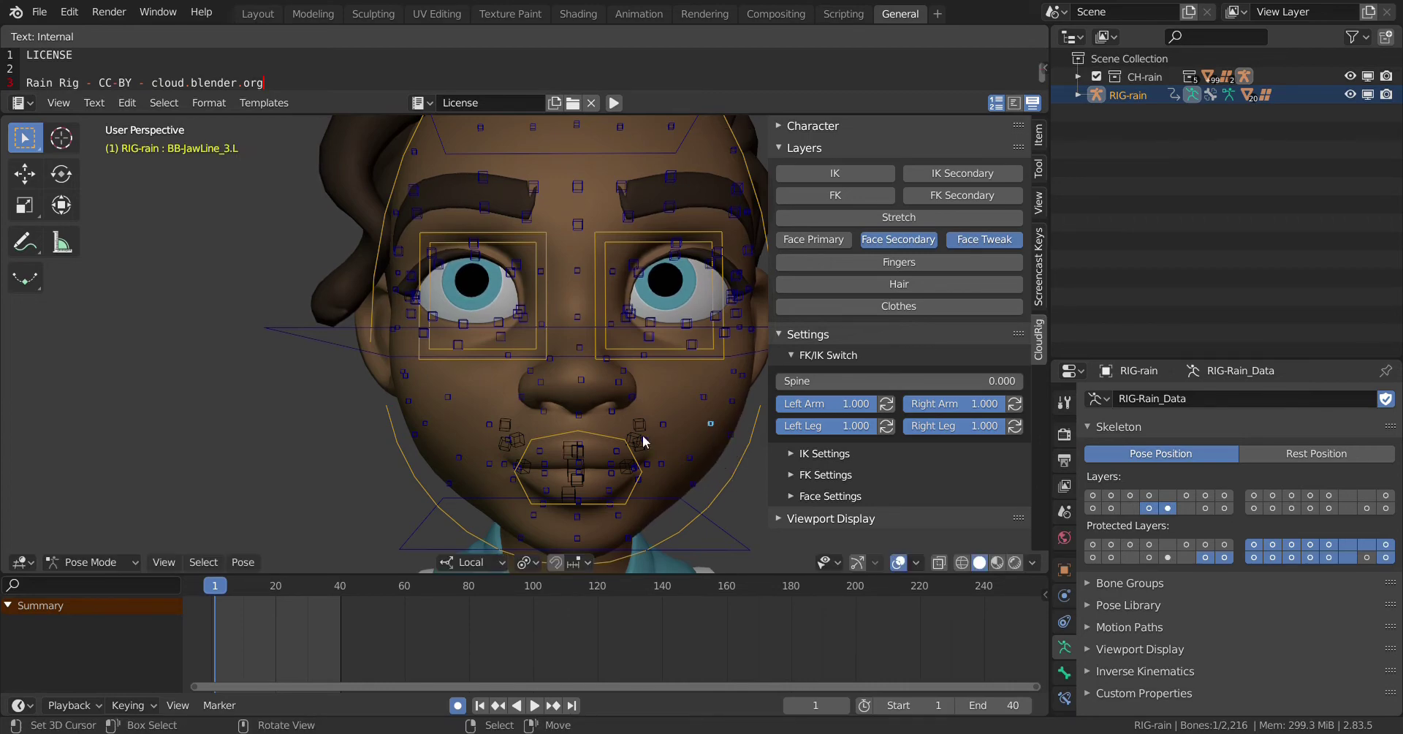
At frame 1, lower the right cheek control BB-Cheek_2_1.R about 0.012 m.
{"action": "left_click_drag", "start_coordinate": [450, 400], "coordinate": [445, 420]}
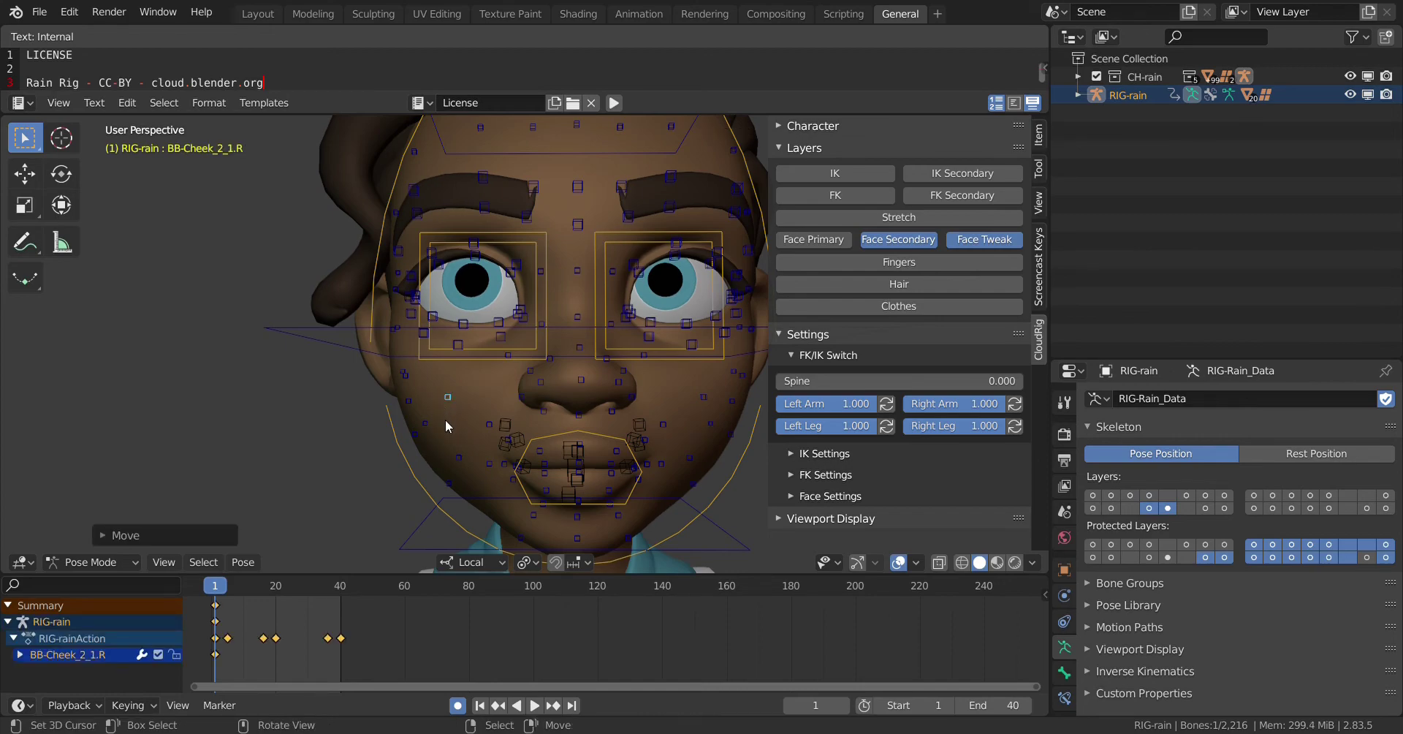
{"action": "key", "text": "g"}
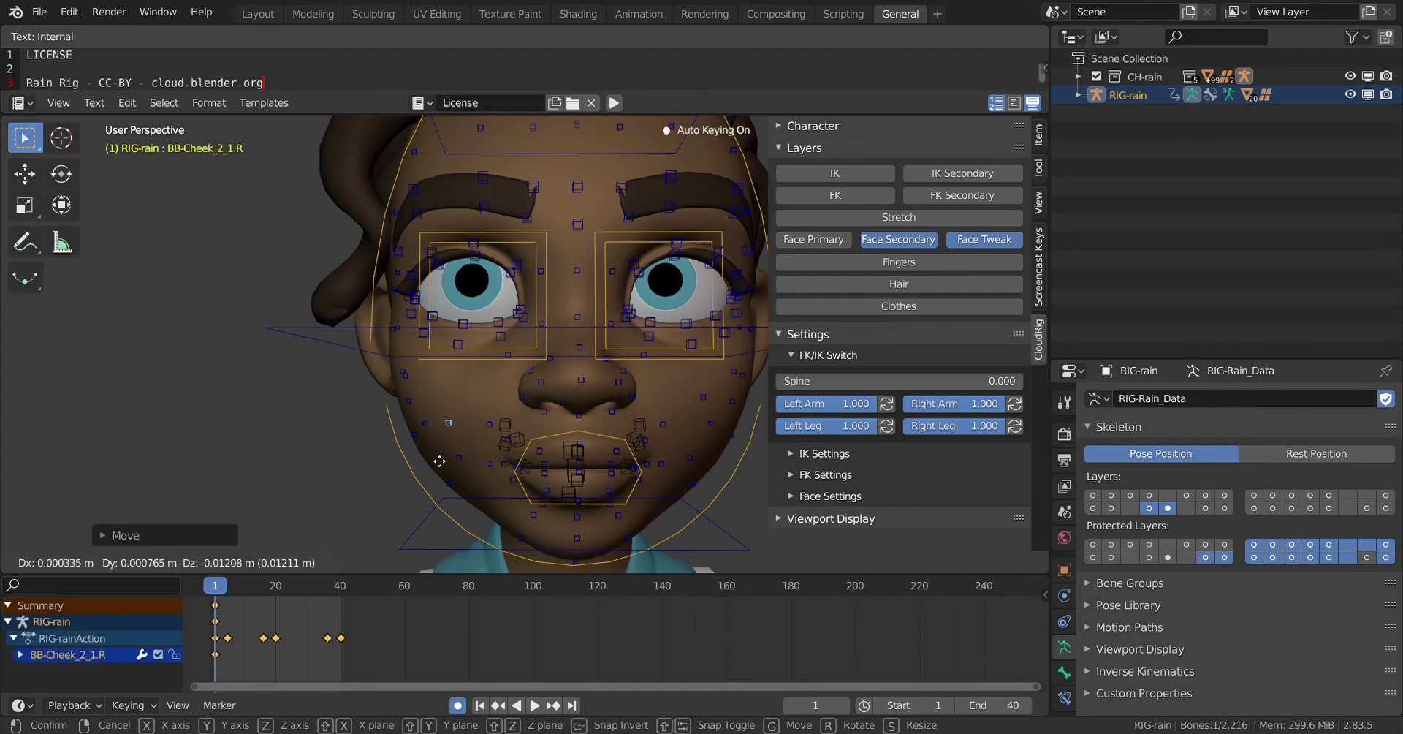
{"action": "left_click", "coordinate": [439, 461]}
At frame 1, move the right cheek control BB-Cheek_2_2.R upward and slightly outward from the mouth.
{"action": "left_click", "coordinate": [448, 471]}
{"action": "key", "text": "g"}
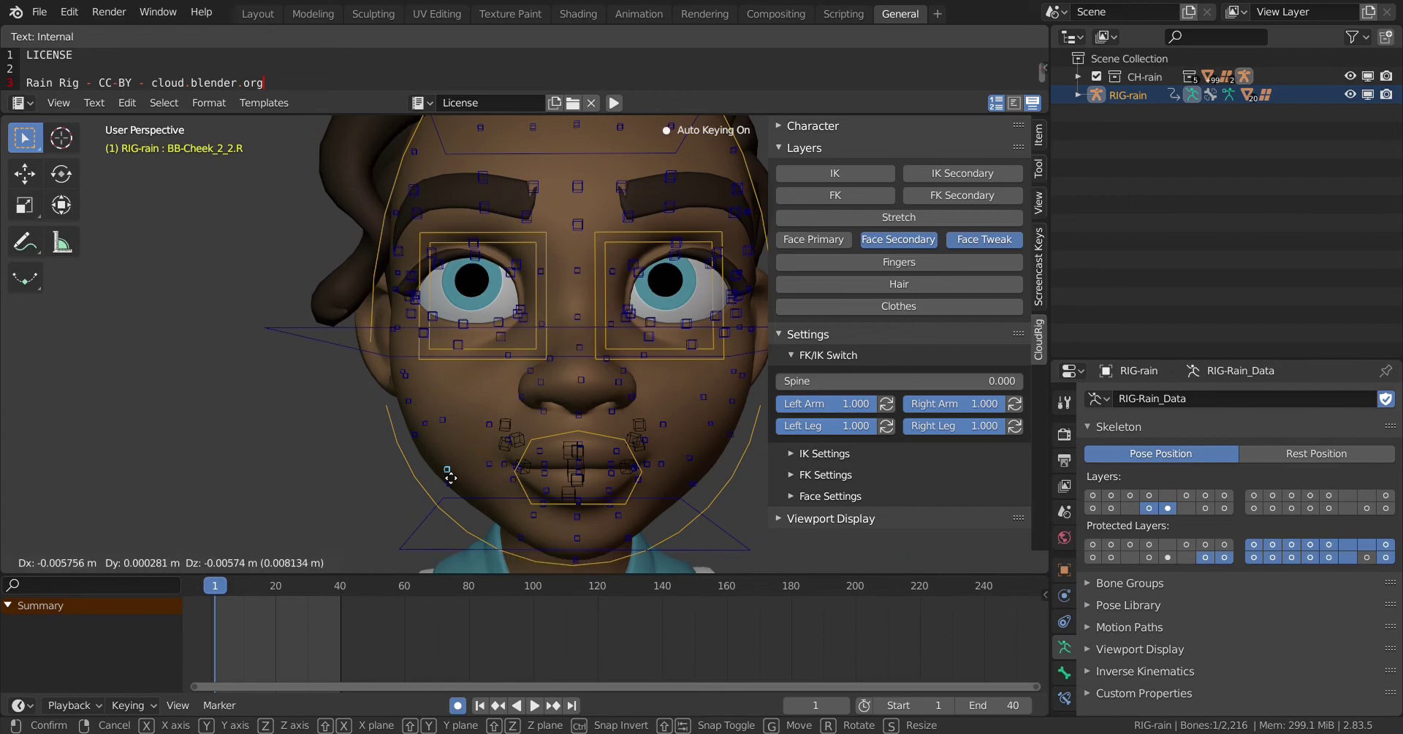
{"action": "left_click", "coordinate": [450, 477]}
{"action": "key", "text": "g"}
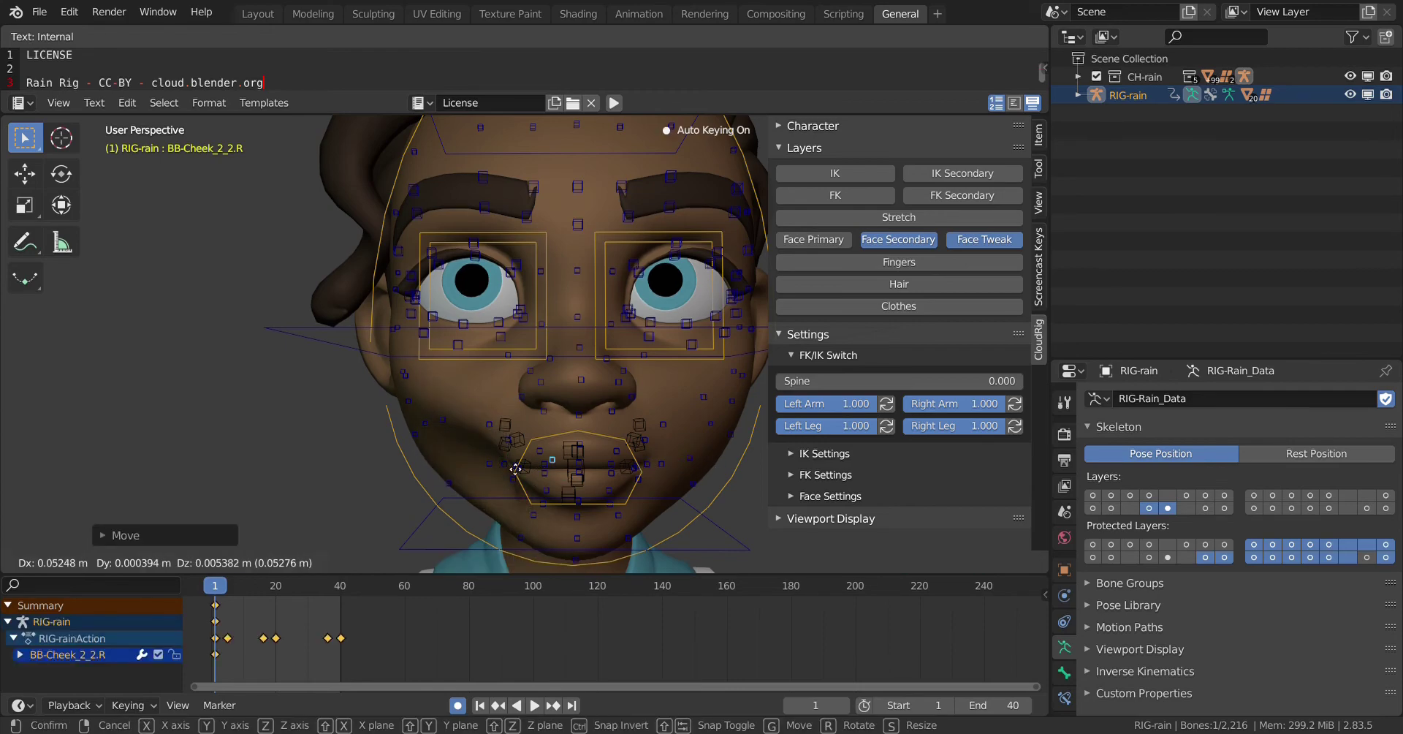
{"action": "left_click", "coordinate": [434, 401]}
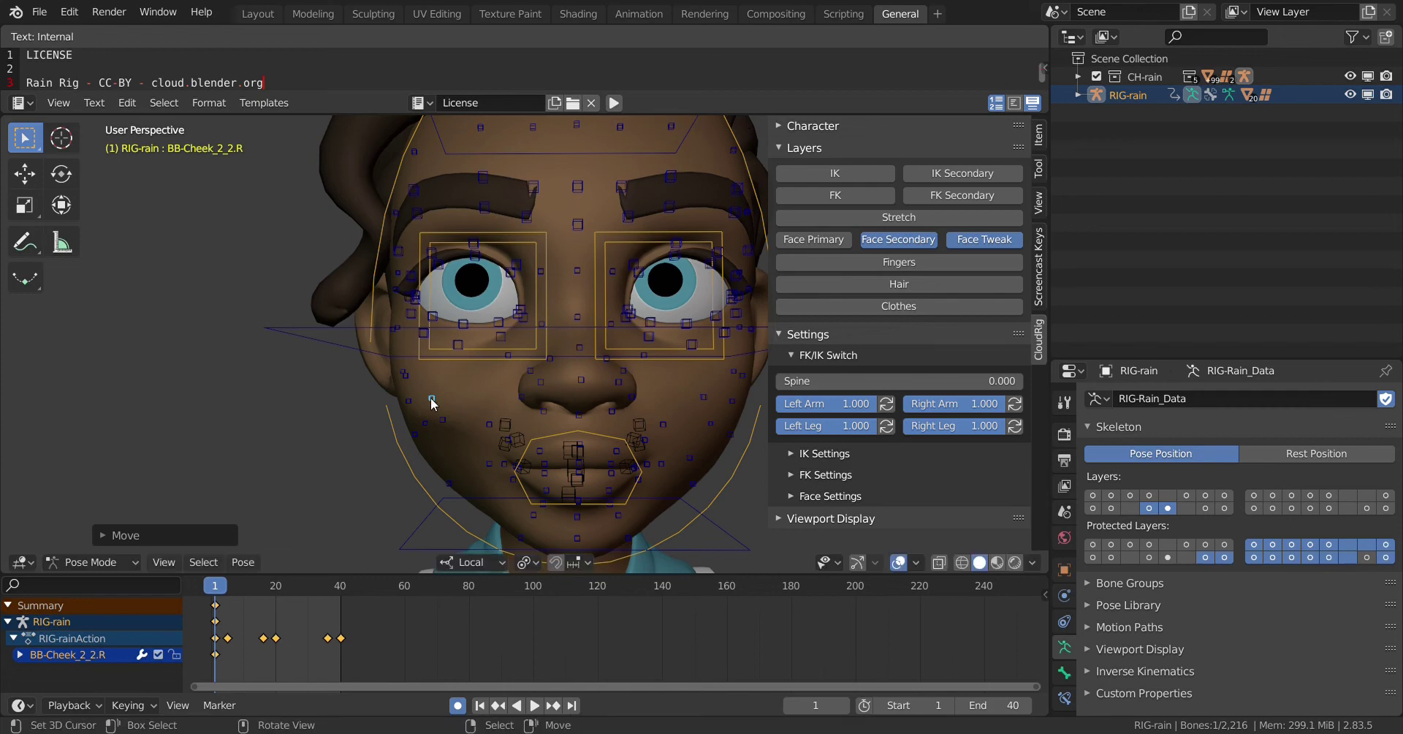
At frame 1, raise the left cheek control BB-Cheek_2_2.L about 0.02 m and slightly inward.
{"action": "left_click", "coordinate": [685, 462]}
{"action": "key", "text": "g"}
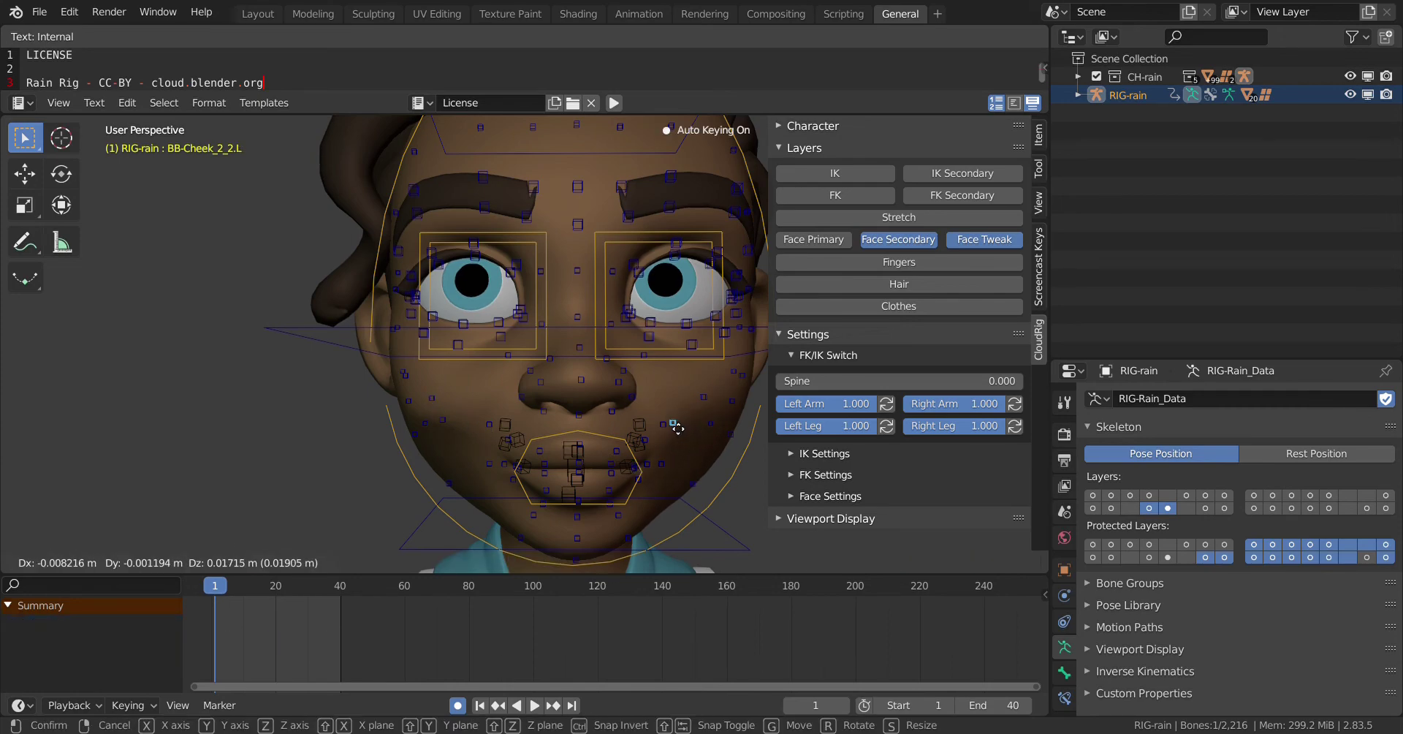
{"action": "left_click", "coordinate": [676, 421]}
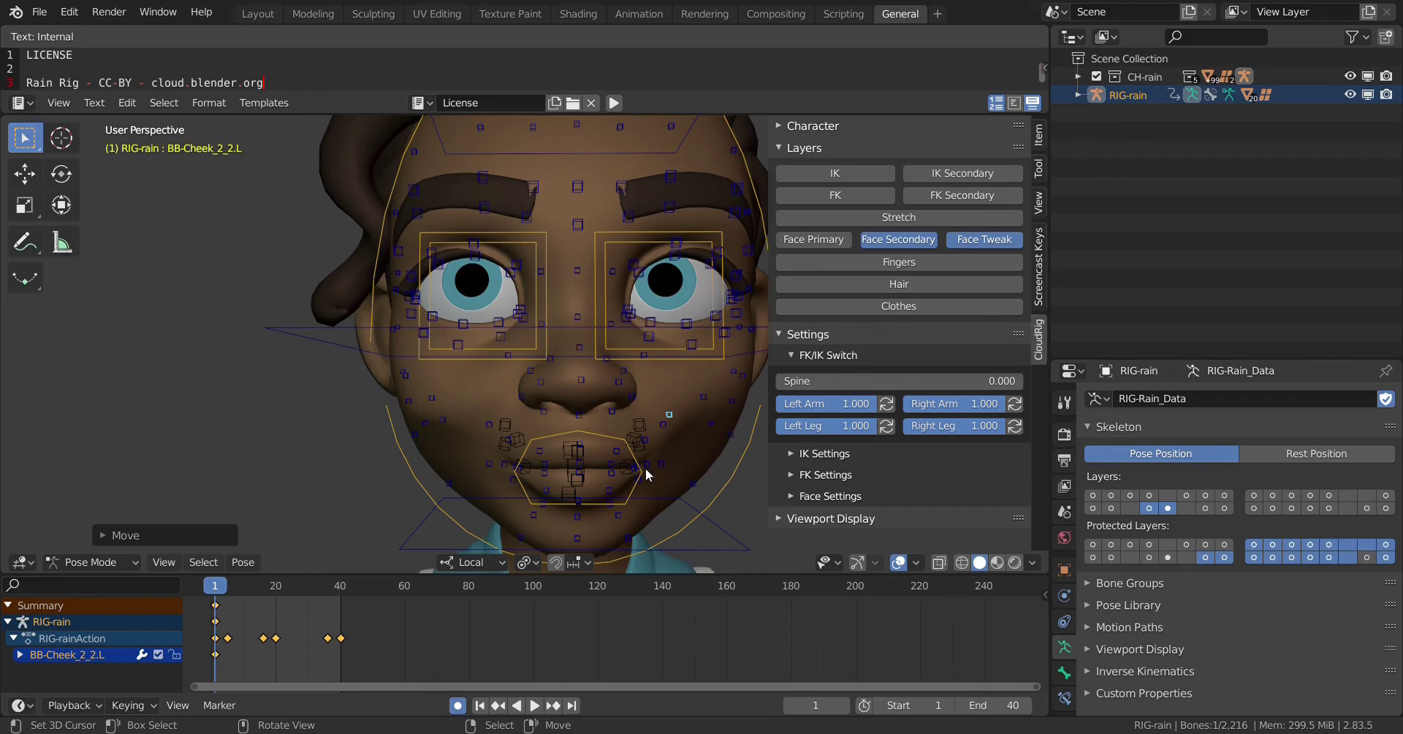
Show only the Stretch controls, hiding the Face Secondary and Face Tweak layers.
{"action": "scroll", "coordinate": [615, 462], "scroll_direction": "down", "scroll_amount": 5}
{"action": "middle_click_drag", "start_coordinate": [565, 431], "coordinate": [667, 454]}
{"action": "scroll", "coordinate": [665, 400], "scroll_direction": "up", "scroll_amount": 4}
{"action": "scroll", "coordinate": [686, 413], "scroll_direction": "down", "scroll_amount": 2}
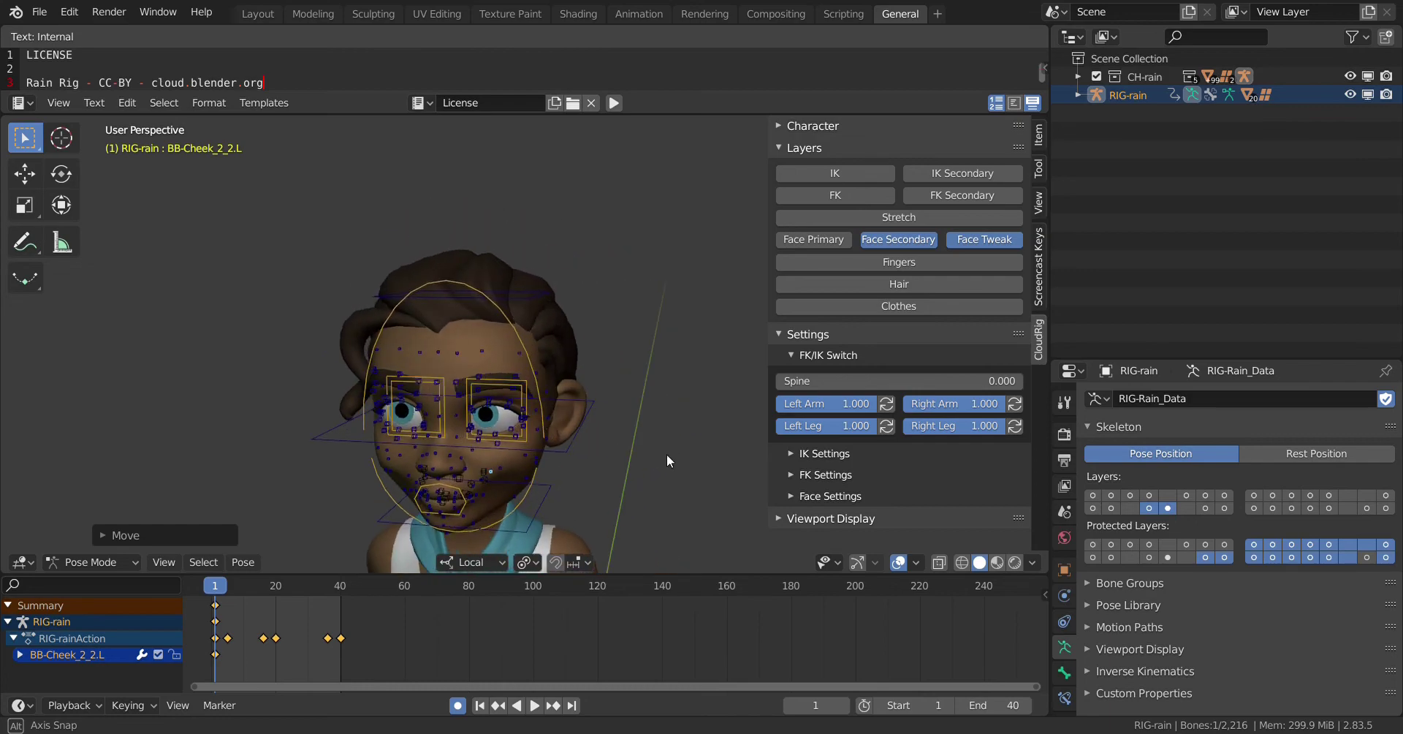
{"action": "scroll", "coordinate": [590, 451], "scroll_direction": "down", "scroll_amount": 5}
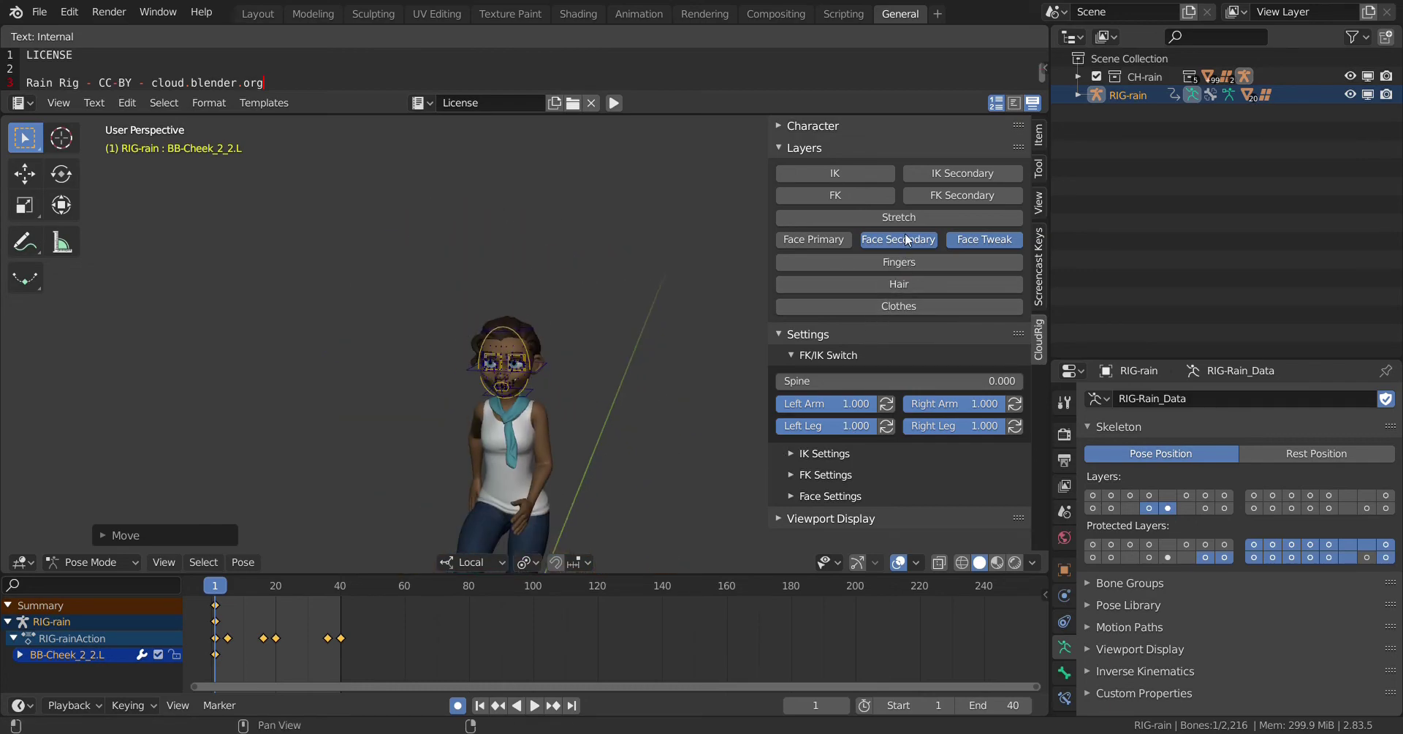
{"action": "left_click", "coordinate": [883, 217]}
{"action": "left_click", "coordinate": [887, 243]}
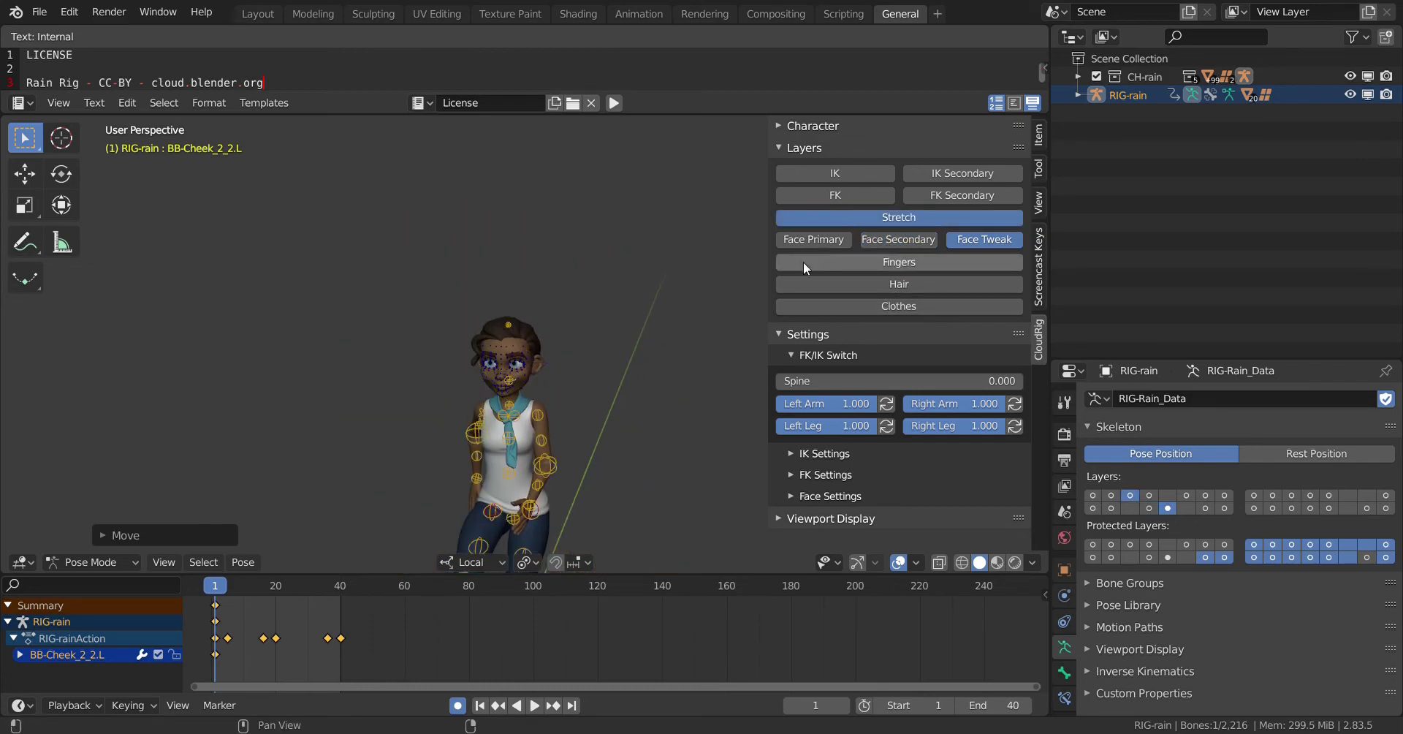
{"action": "scroll", "coordinate": [560, 410], "scroll_direction": "up", "scroll_amount": 8}
{"action": "scroll", "coordinate": [541, 398], "scroll_direction": "down", "scroll_amount": 4}
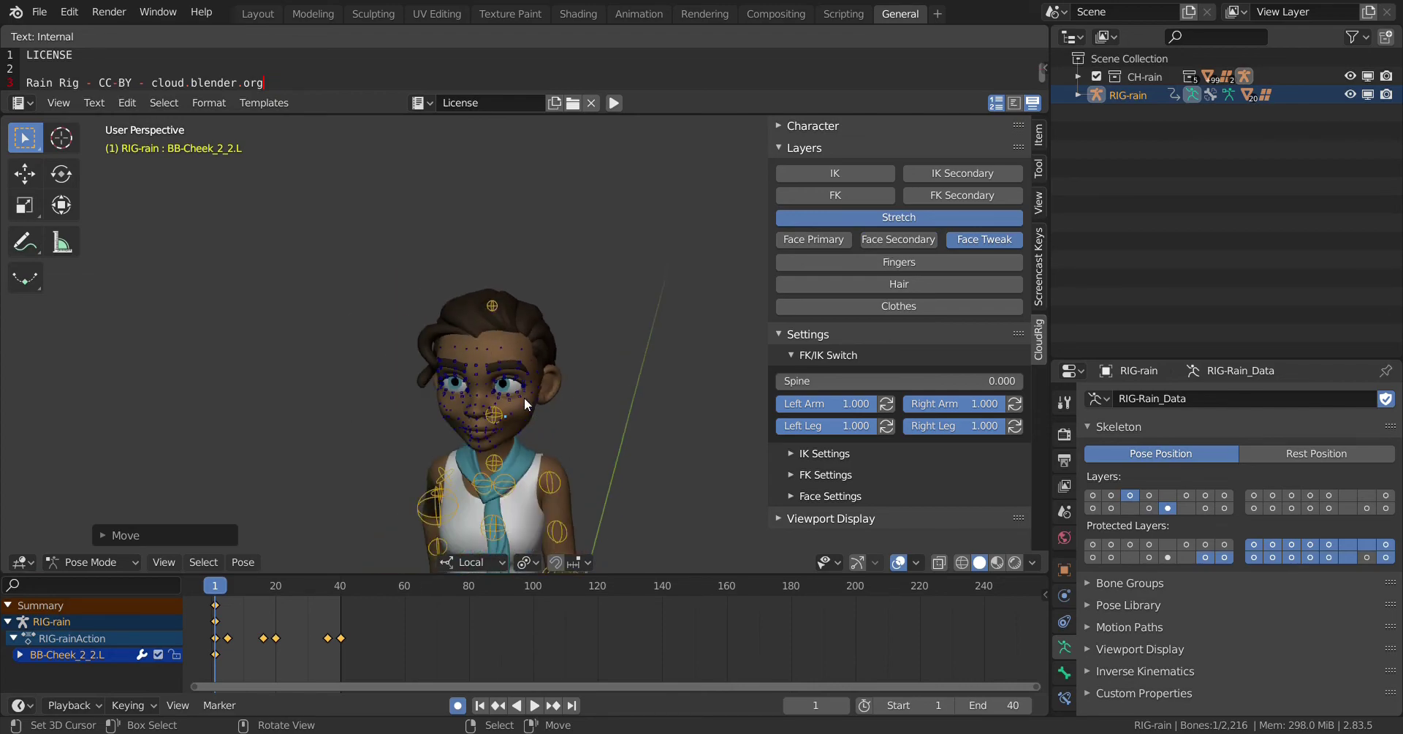
{"action": "left_click", "coordinate": [957, 237]}
{"action": "scroll", "coordinate": [603, 417], "scroll_direction": "down", "scroll_amount": 1}
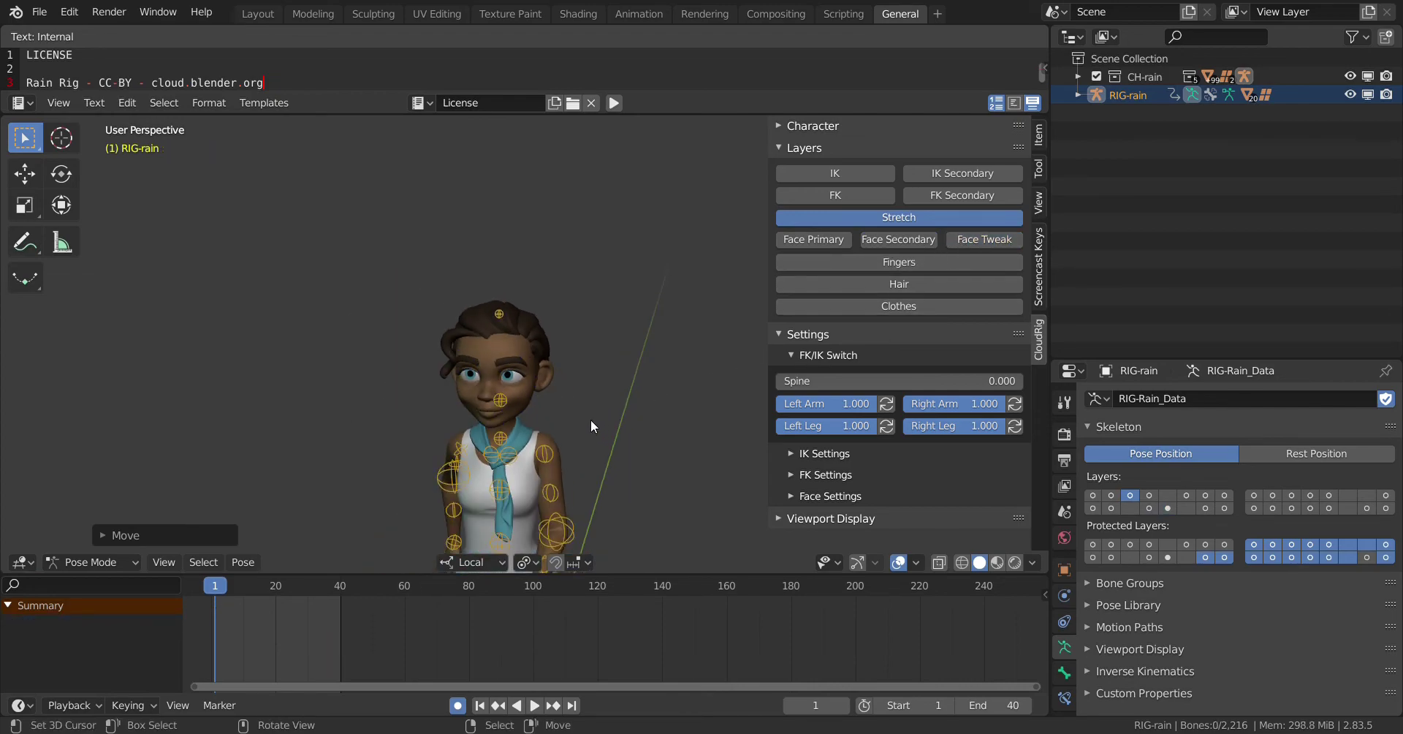
At frame 1, move the stretch control at the top of the head (STR-Head_End) upward to elongate the head.
{"action": "left_click", "coordinate": [500, 314]}
{"action": "key", "text": "g"}
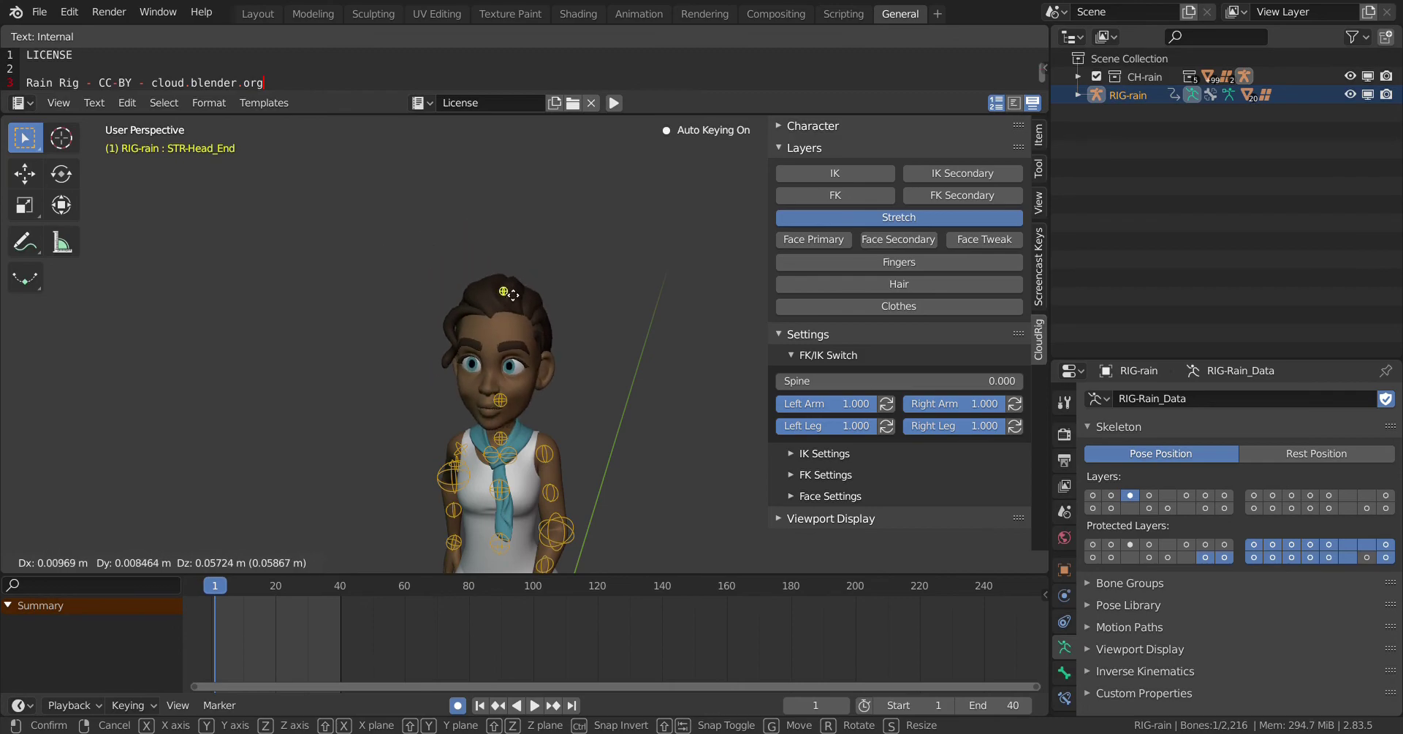
{"action": "left_click", "coordinate": [525, 372]}
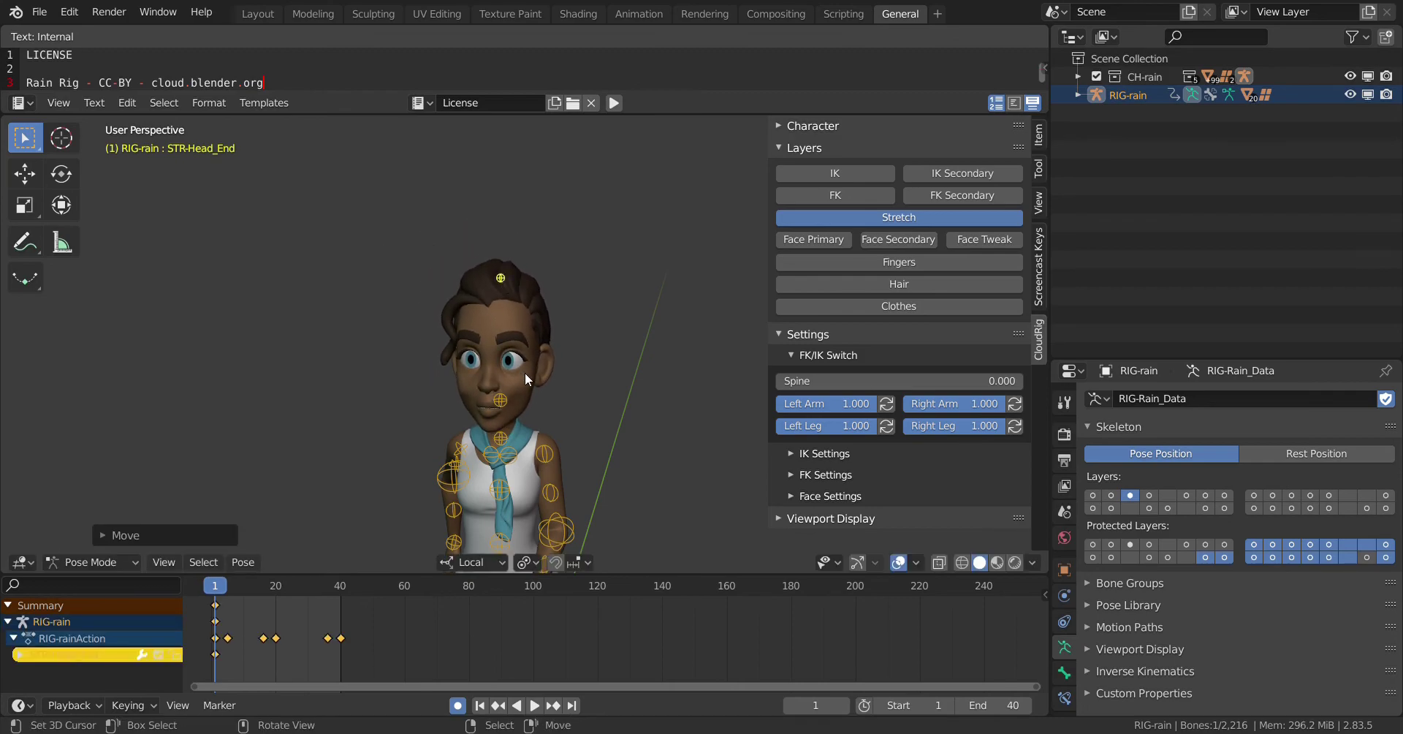
Examine the posed character with its stretch controls from the side and front, both close up and at a distance.
{"action": "middle_click_drag", "start_coordinate": [525, 373], "coordinate": [590, 385]}
{"action": "scroll", "coordinate": [585, 392], "scroll_direction": "down", "scroll_amount": 5}
{"action": "middle_click_drag", "start_coordinate": [624, 446], "coordinate": [815, 495]}
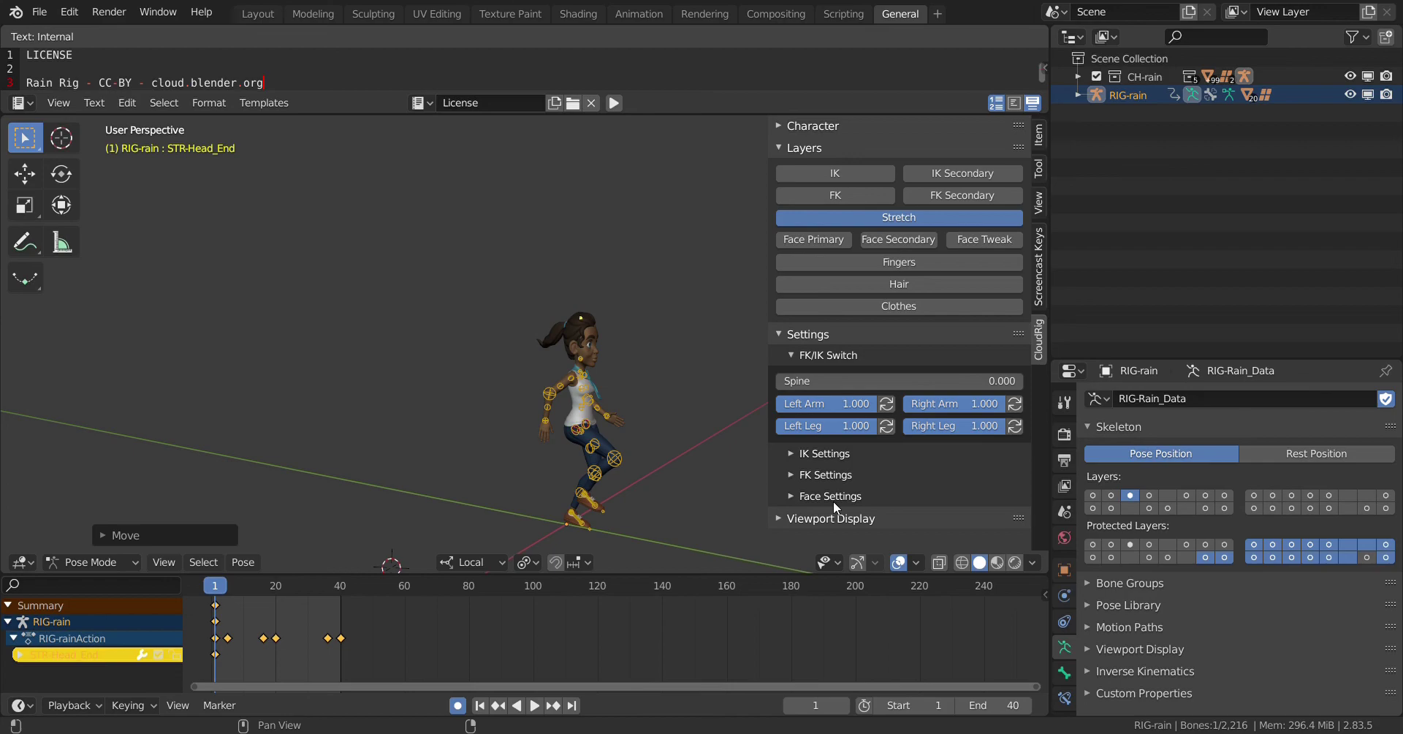
{"action": "scroll", "coordinate": [649, 388], "scroll_direction": "up", "scroll_amount": 4}
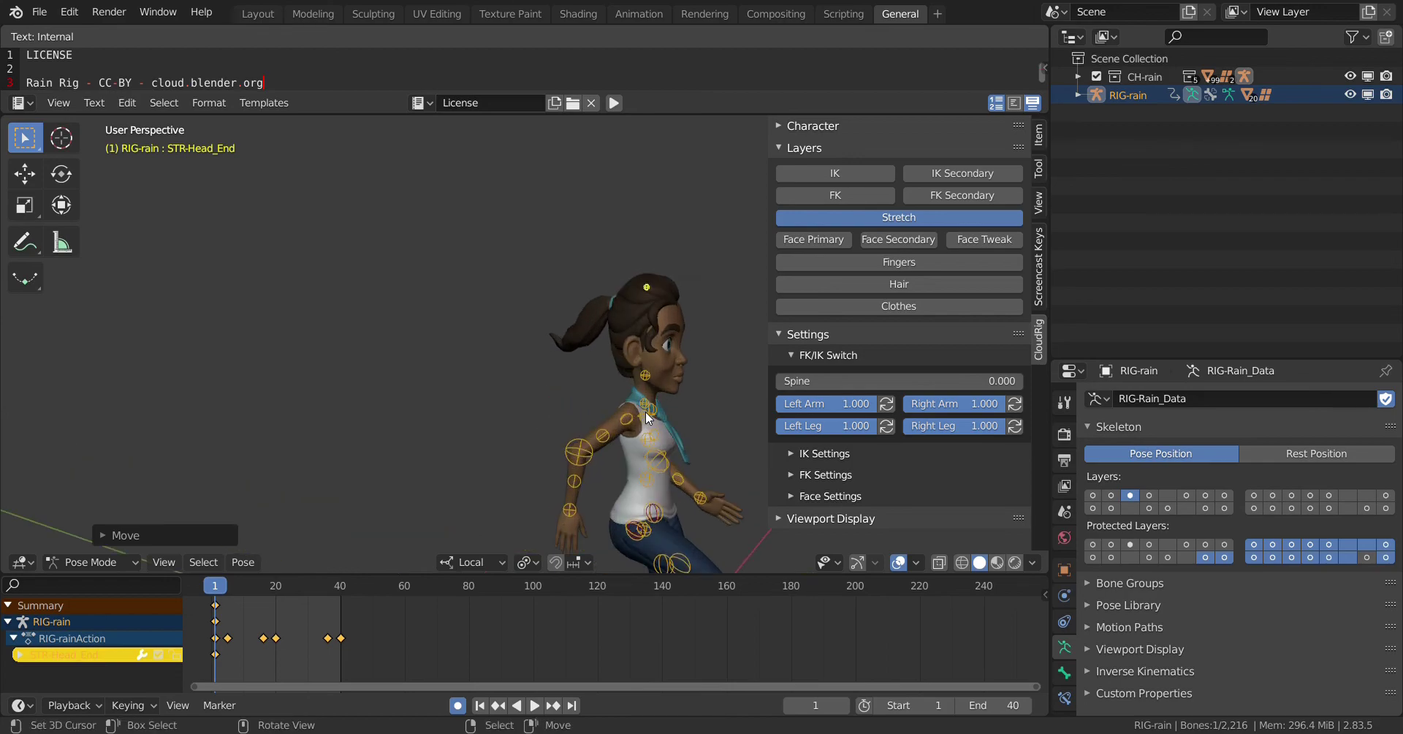
{"action": "middle_click_drag", "start_coordinate": [668, 457], "coordinate": [571, 471]}
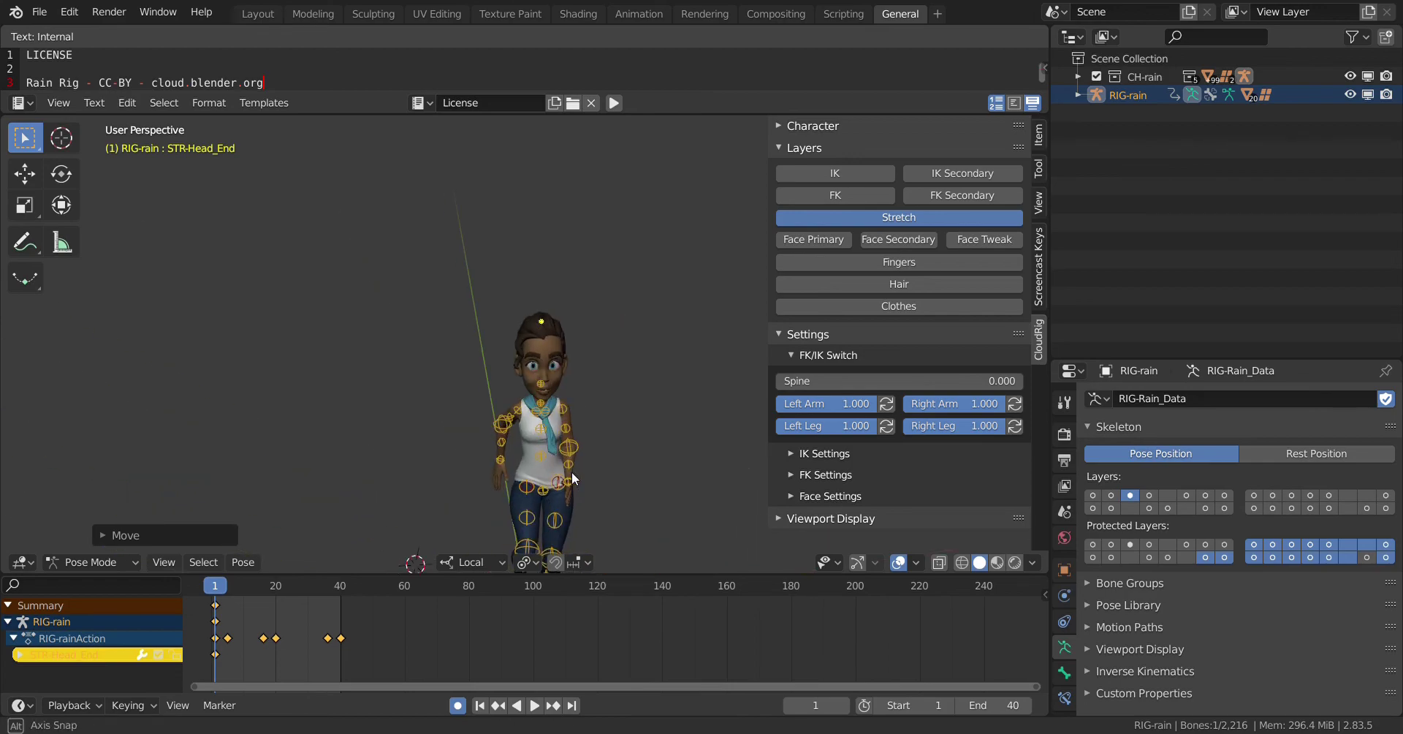
{"action": "scroll", "coordinate": [571, 471], "scroll_direction": "down", "scroll_amount": 2}
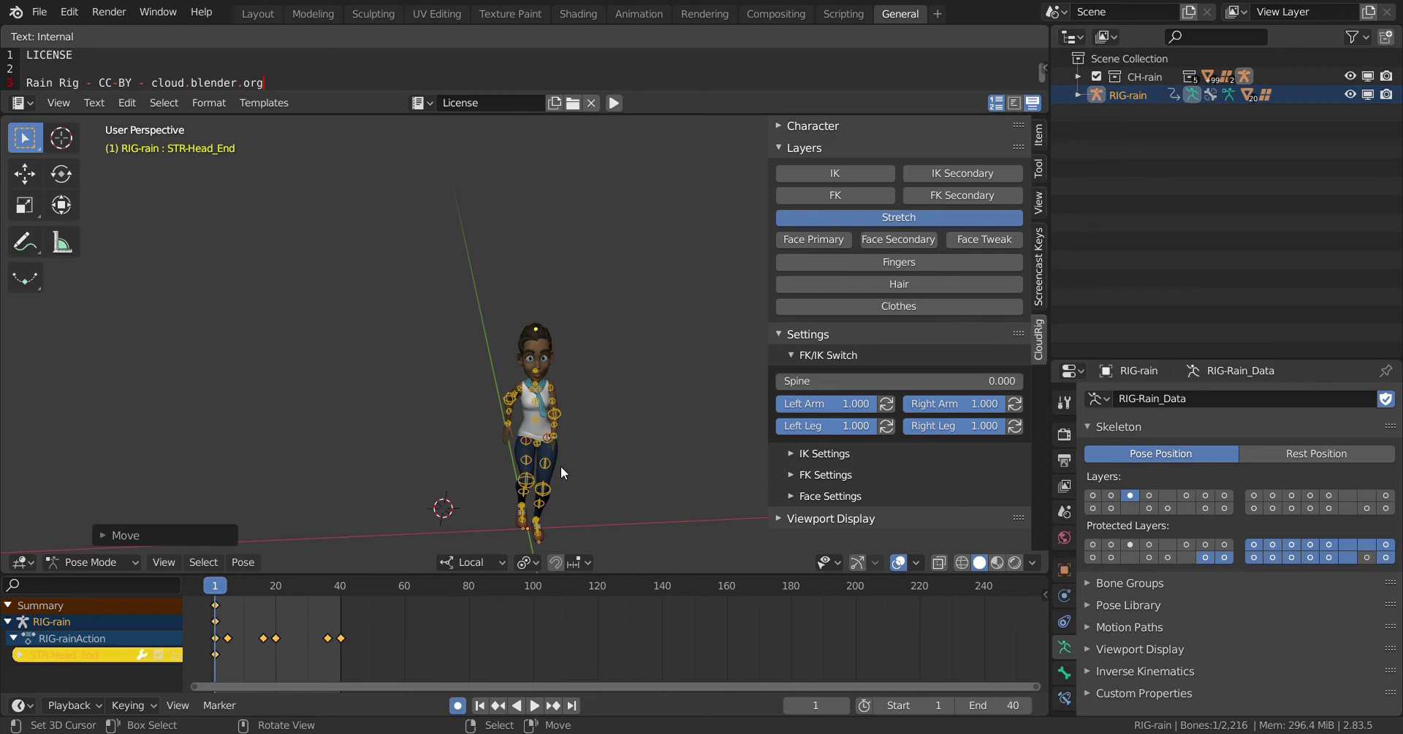
{"action": "scroll", "coordinate": [561, 468], "scroll_direction": "down", "scroll_amount": 2}
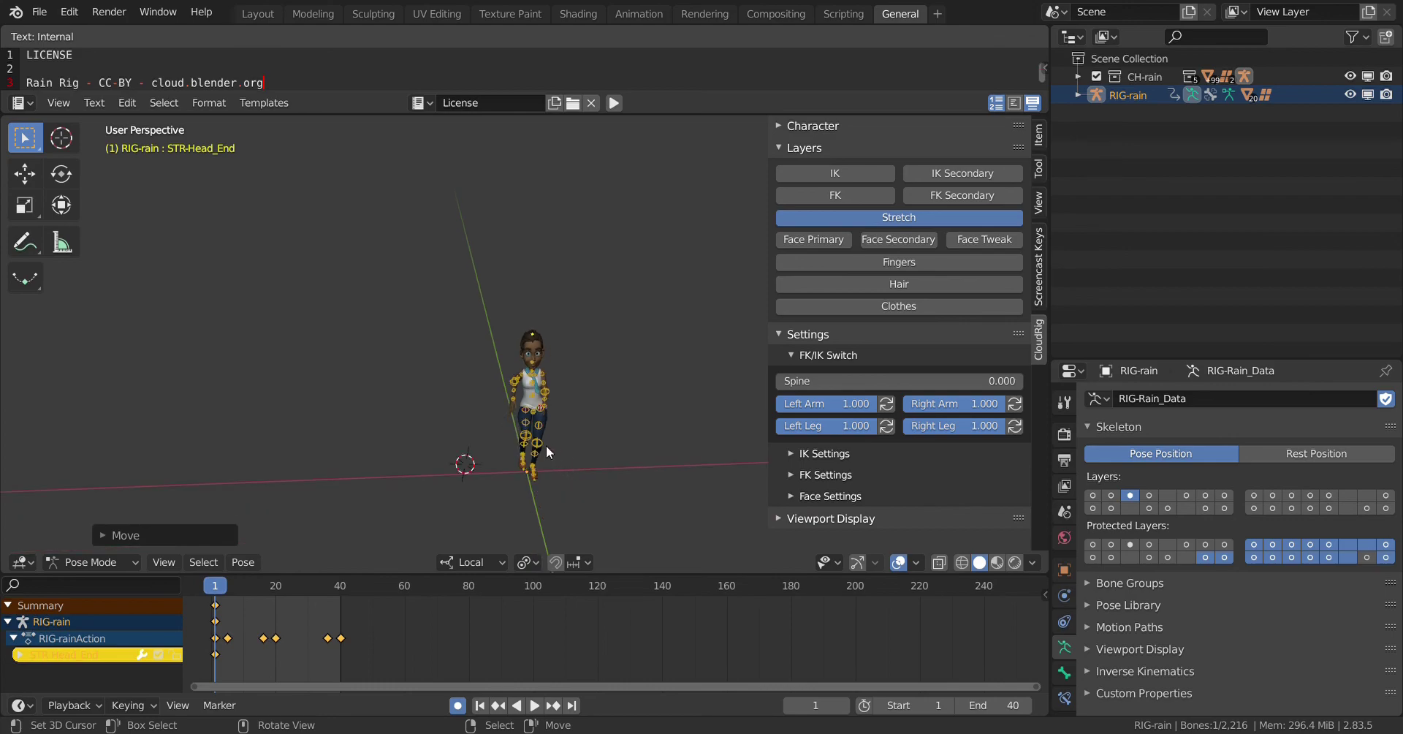
{"action": "scroll", "coordinate": [546, 445], "scroll_direction": "down", "scroll_amount": 2}
{"action": "scroll", "coordinate": [546, 445], "scroll_direction": "up", "scroll_amount": 6}
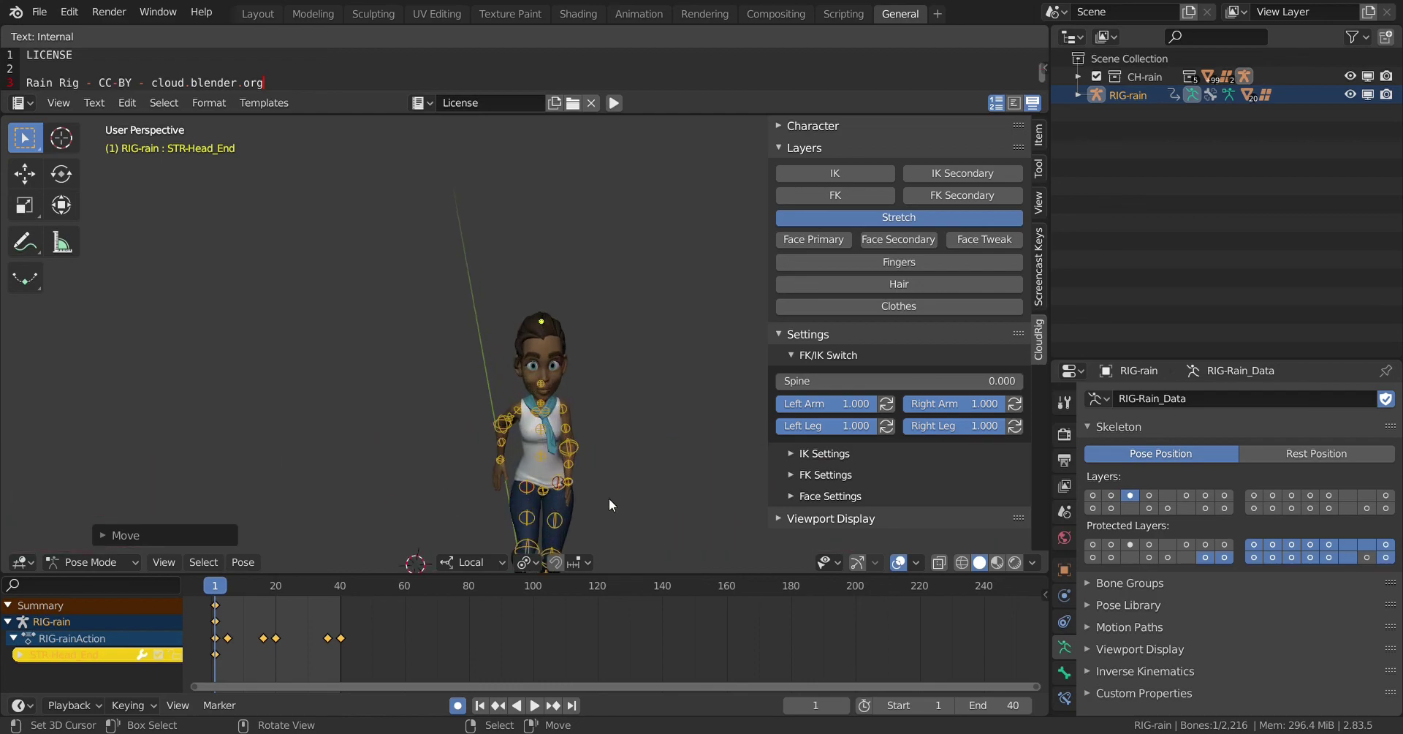
{"action": "middle_click_drag", "start_coordinate": [629, 506], "coordinate": [691, 513]}
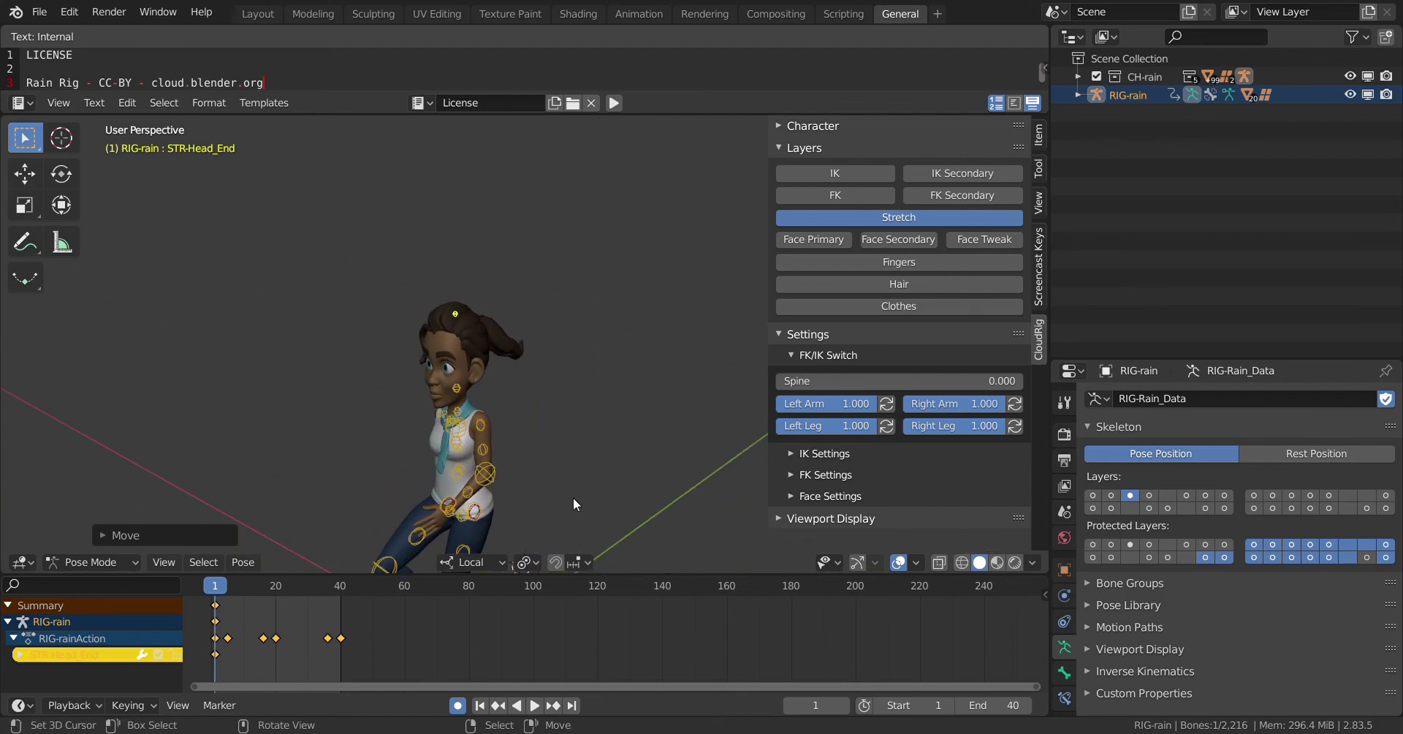
{"action": "middle_click_drag", "start_coordinate": [572, 497], "coordinate": [650, 485]}
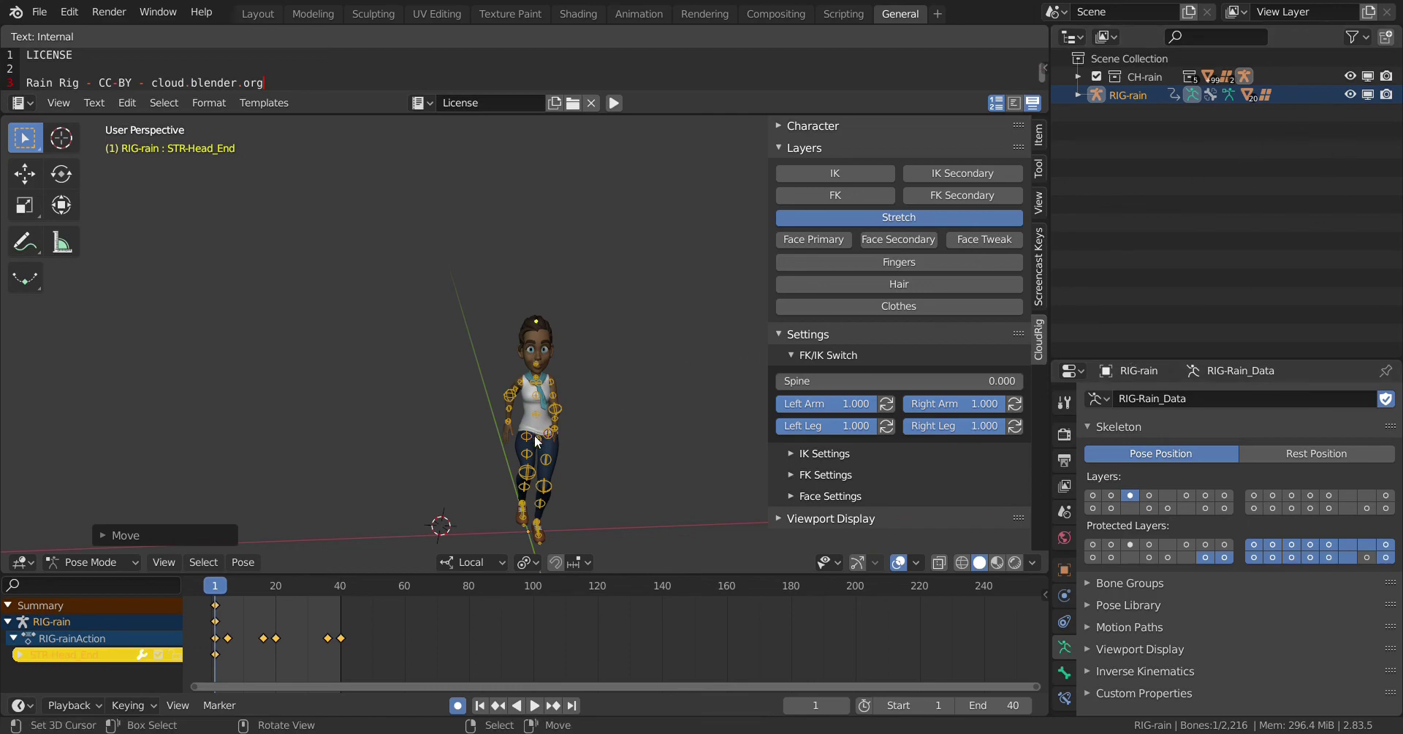
{"action": "scroll", "coordinate": [535, 438], "scroll_direction": "down", "scroll_amount": 2}
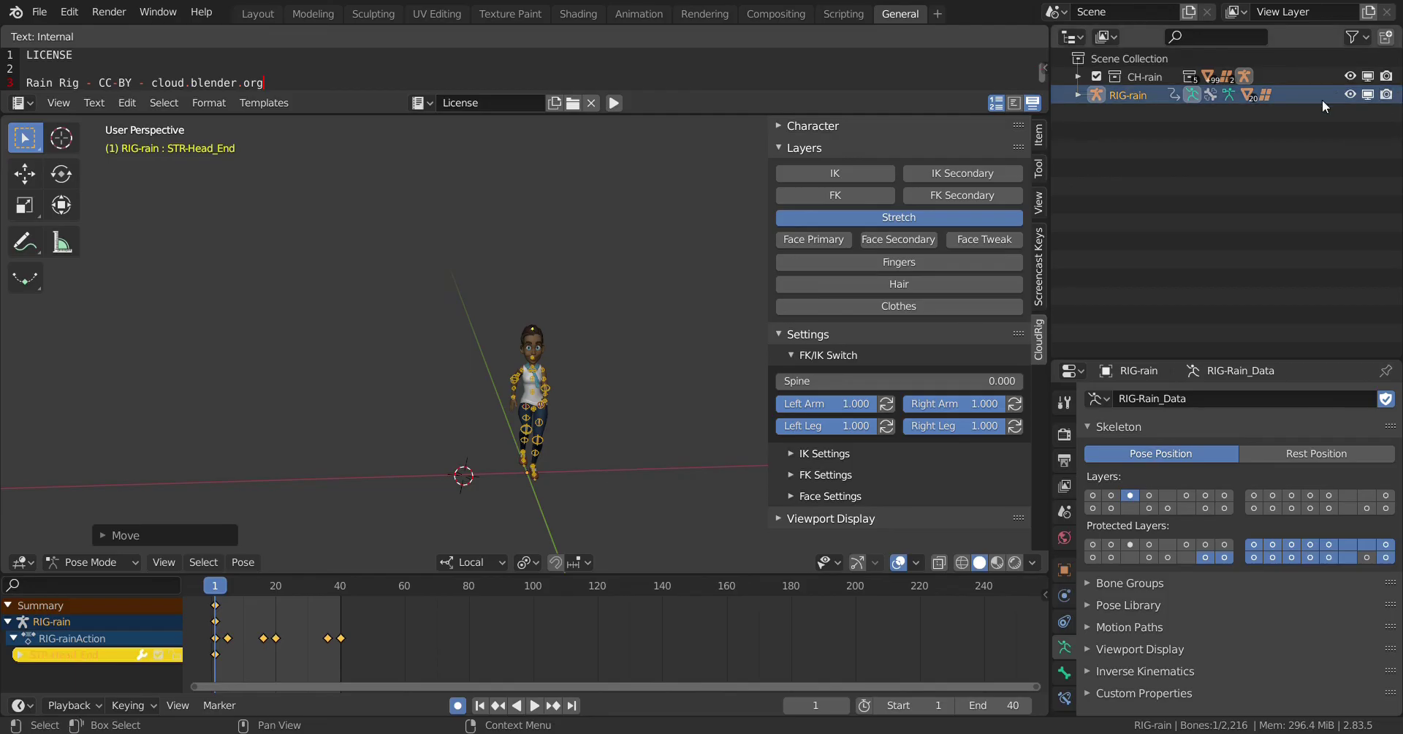